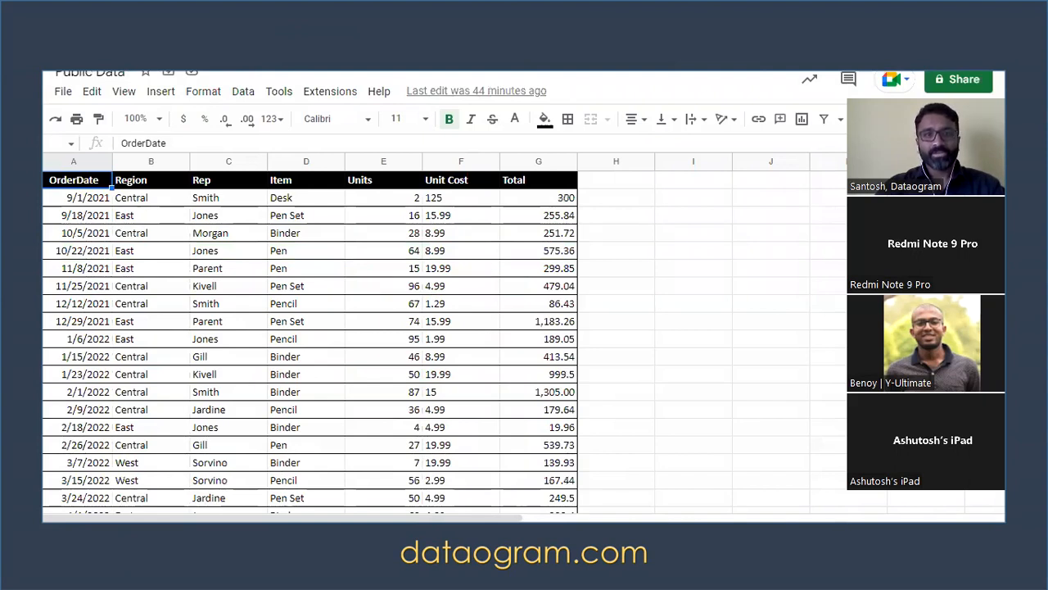
Step: Go past the Public Data and Sample Data - Team spreadsheets to the Template - View Only spreadsheet
{"action": "left_click", "coordinate": [769, 211]}
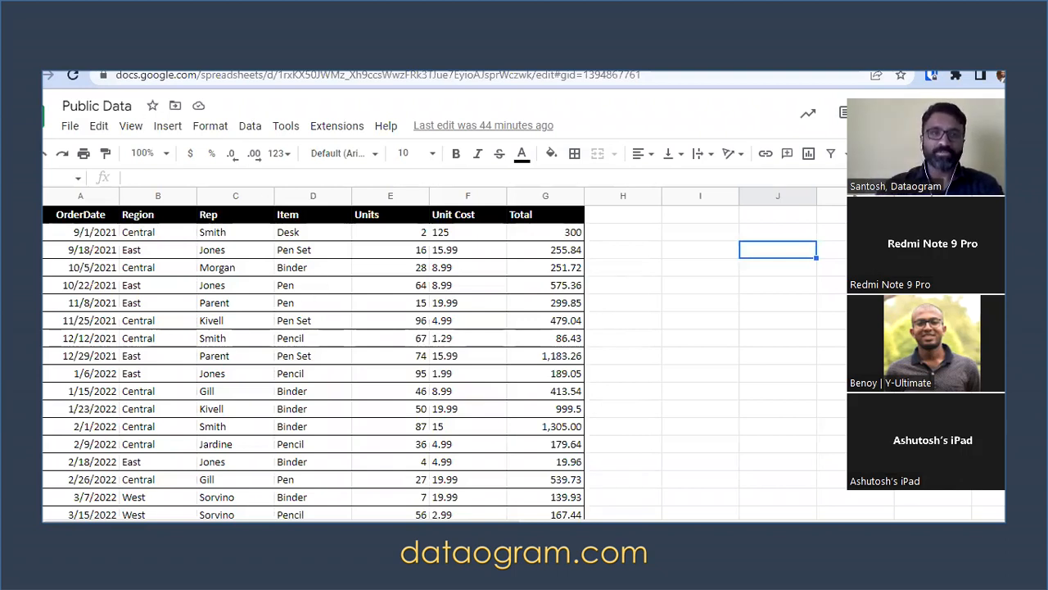
{"action": "key", "text": "ctrl+Tab"}
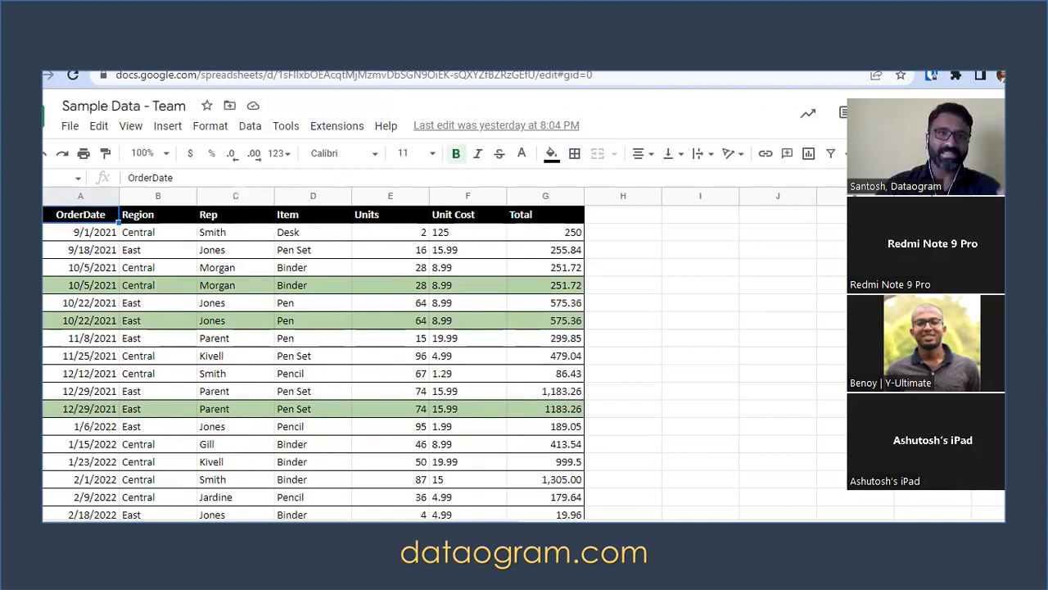
{"action": "key", "text": "ctrl+Tab"}
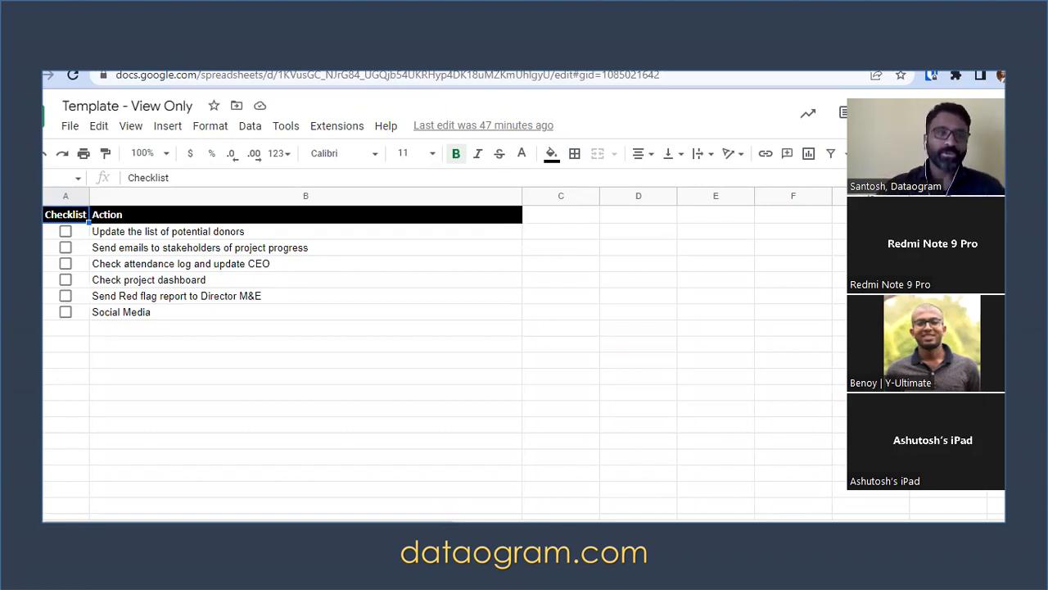
Step: Make a copy of the template in My Drive, named "Template - View Only-" followed by the owner's first name
{"action": "left_click", "coordinate": [71, 131]}
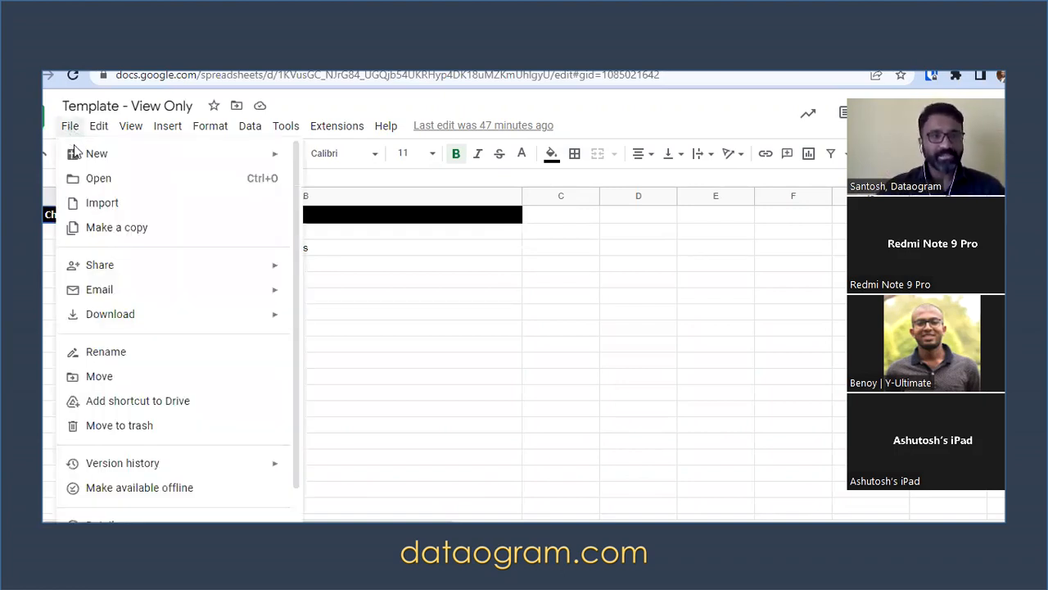
{"action": "left_click", "coordinate": [119, 229]}
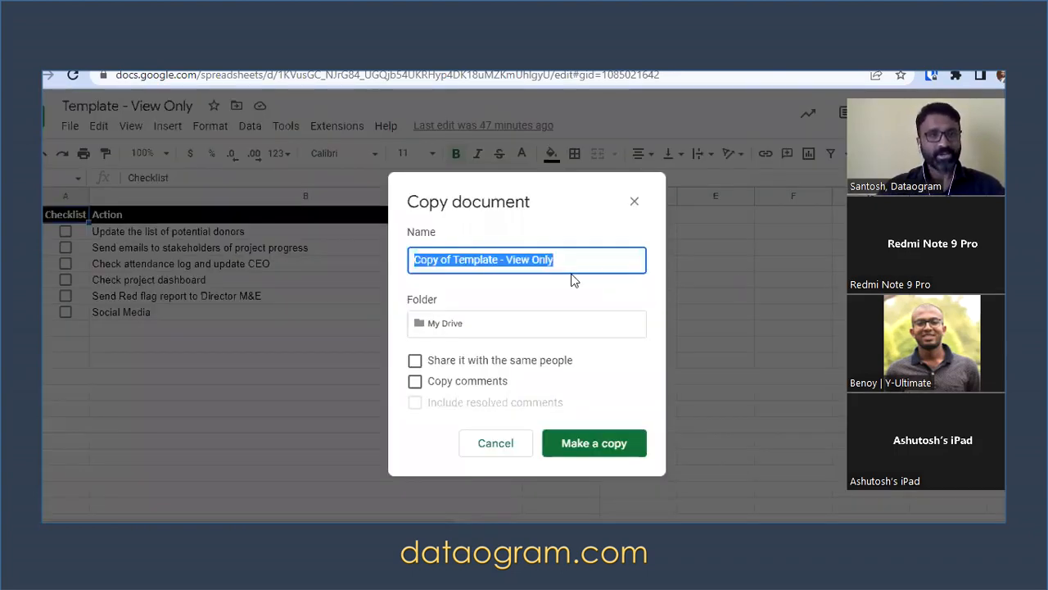
{"action": "left_click", "coordinate": [455, 260]}
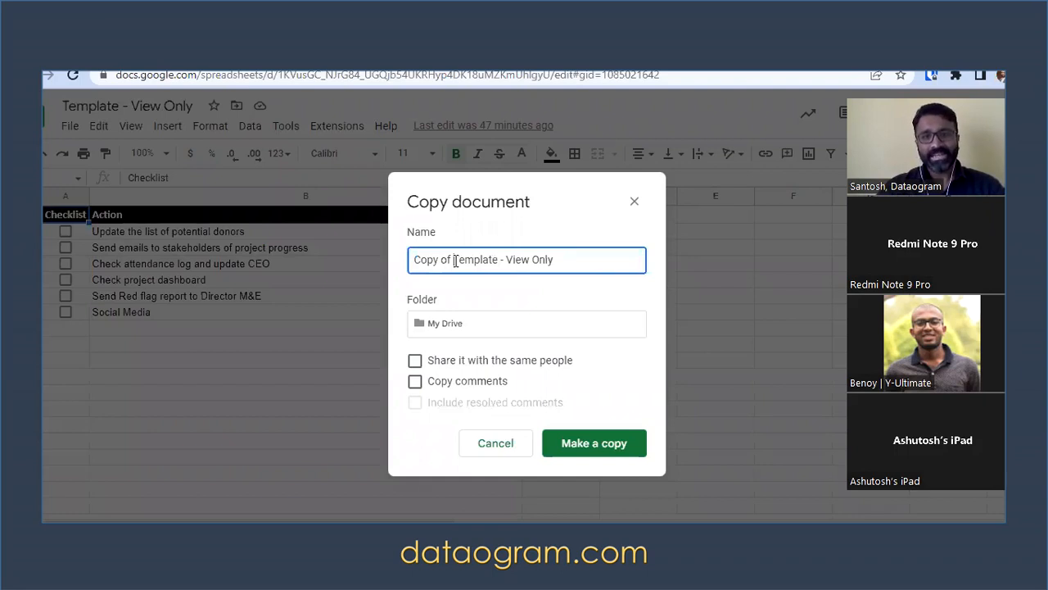
{"action": "left_click_drag", "start_coordinate": [455, 260], "coordinate": [411, 262]}
{"action": "key", "text": "BackSpace"}
{"action": "key", "text": "Right"}
{"action": "key", "text": "Right"}
{"action": "key", "text": "Right"}
{"action": "key", "text": "Right"}
{"action": "key", "text": "Right"}
{"action": "key", "text": "Right"}
{"action": "key", "text": "Right"}
{"action": "key", "text": "Right"}
{"action": "key", "text": "Right"}
{"action": "key", "text": "Right"}
{"action": "key", "text": "Right"}
{"action": "key", "text": "Right"}
{"action": "key", "text": "Right"}
{"action": "key", "text": "Right"}
{"action": "key", "text": "Right"}
{"action": "key", "text": "Right"}
{"action": "key", "text": "Right"}
{"action": "key", "text": "Right"}
{"action": "key", "text": "Right"}
{"action": "type", "text": "- sanotsh"}
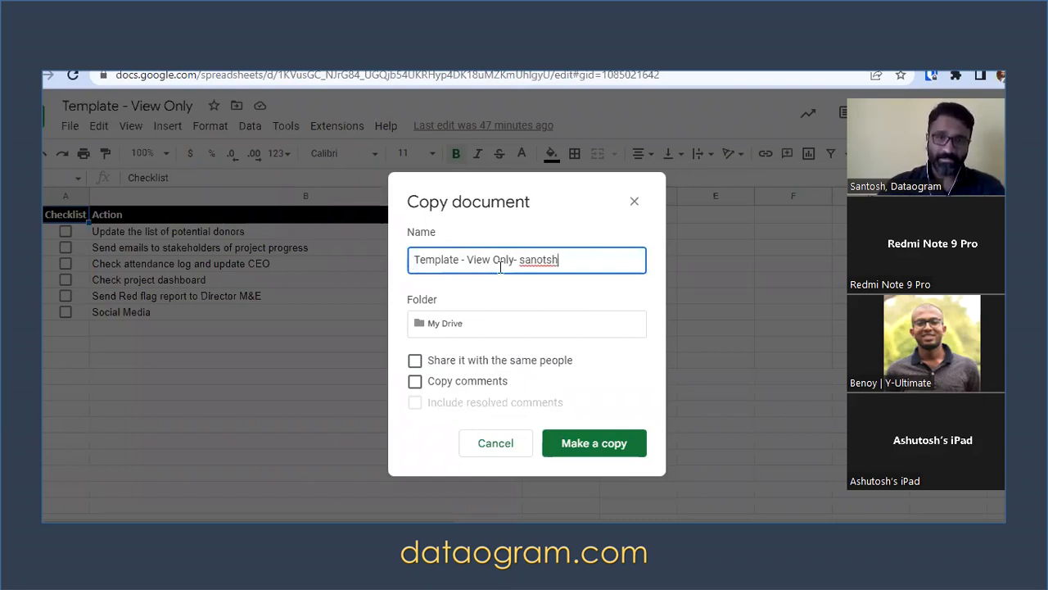
{"action": "left_click_drag", "start_coordinate": [520, 261], "coordinate": [559, 260]}
{"action": "type", "text": "Santosh"}
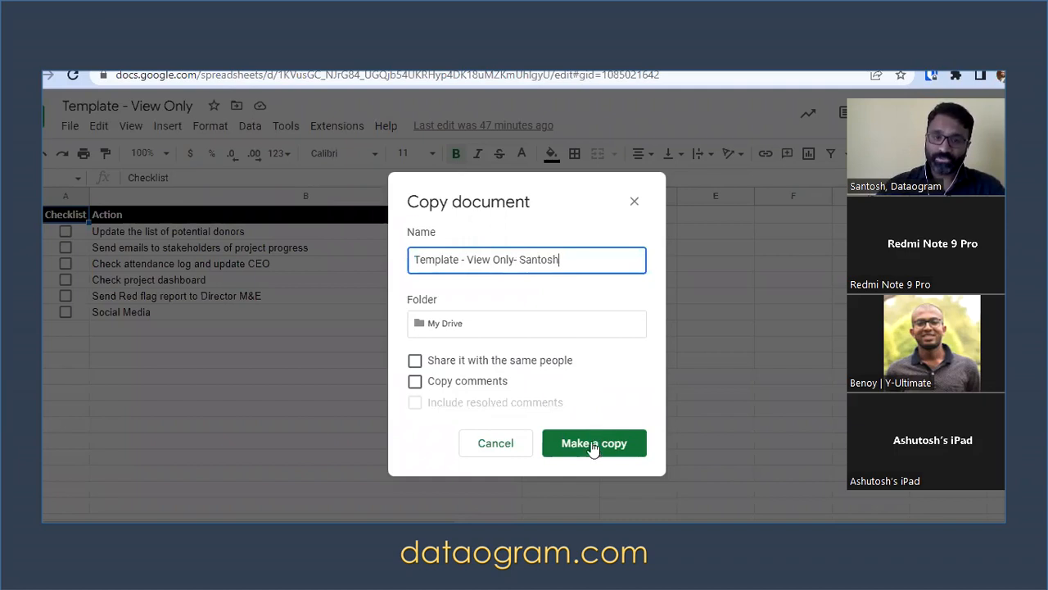
{"action": "left_click", "coordinate": [593, 439]}
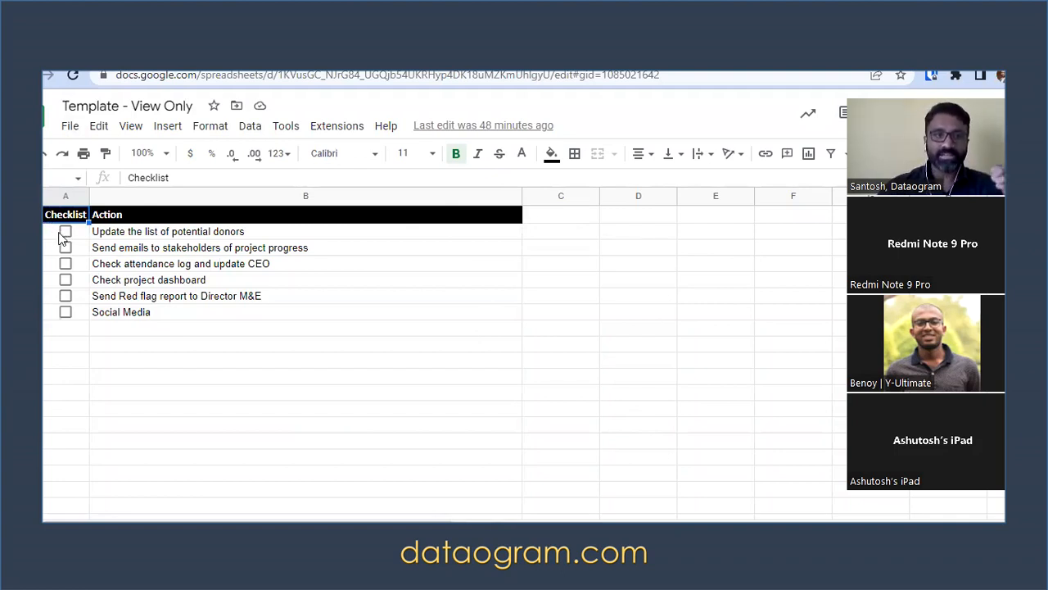
Step: Mark the first two checklist actions, updating potential donors and sending stakeholder emails, as done
{"action": "left_click", "coordinate": [114, 236]}
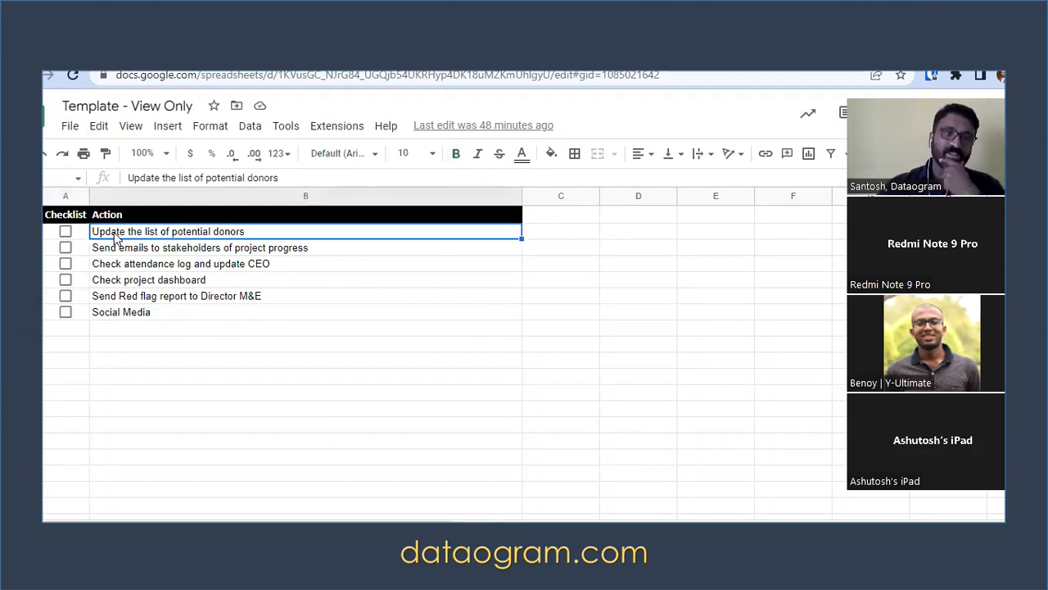
{"action": "left_click", "coordinate": [141, 254]}
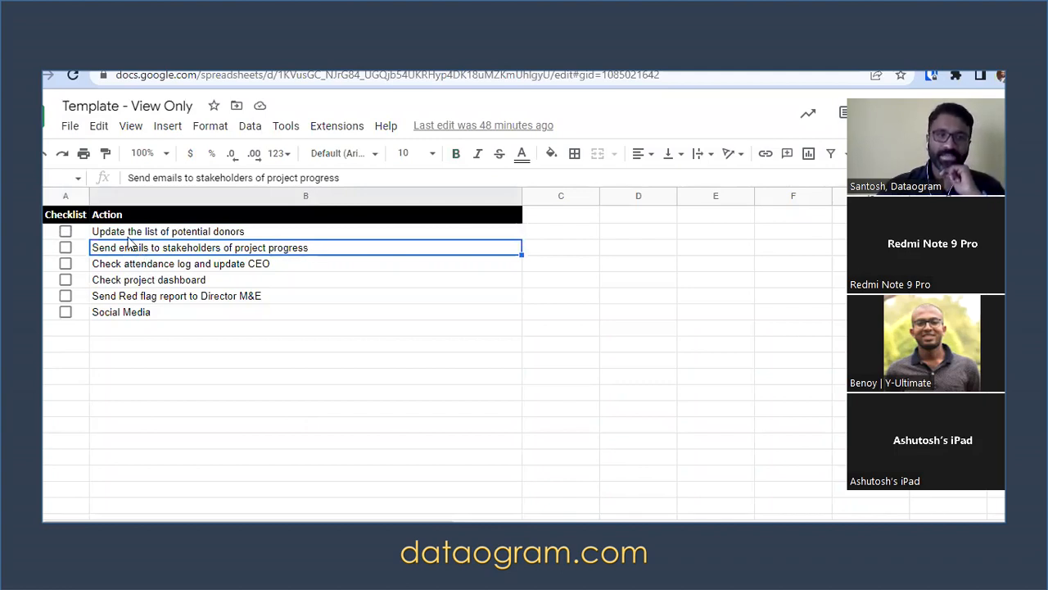
{"action": "left_click", "coordinate": [65, 232]}
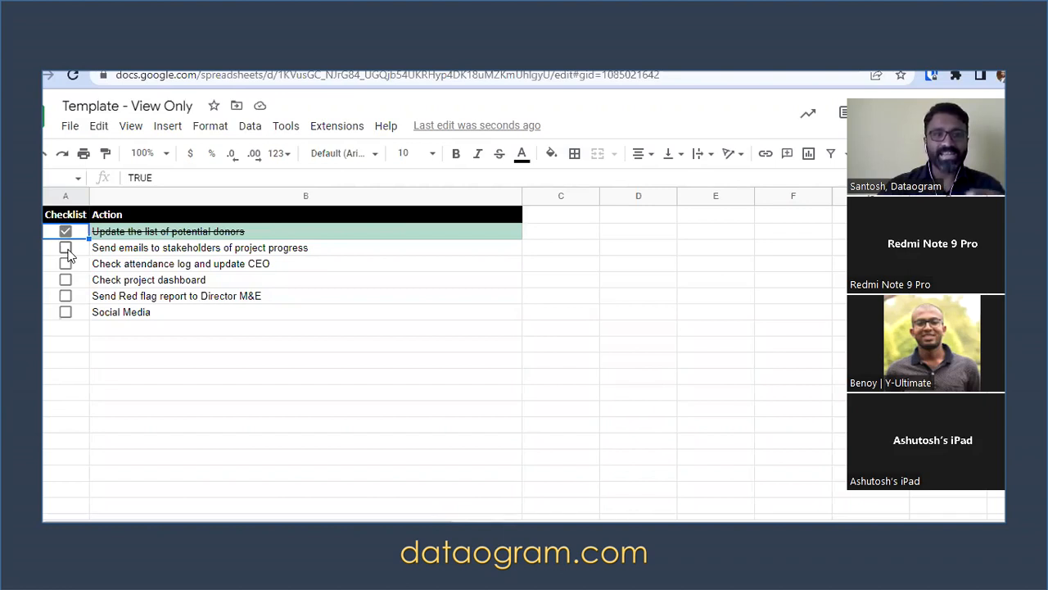
{"action": "left_click", "coordinate": [66, 248]}
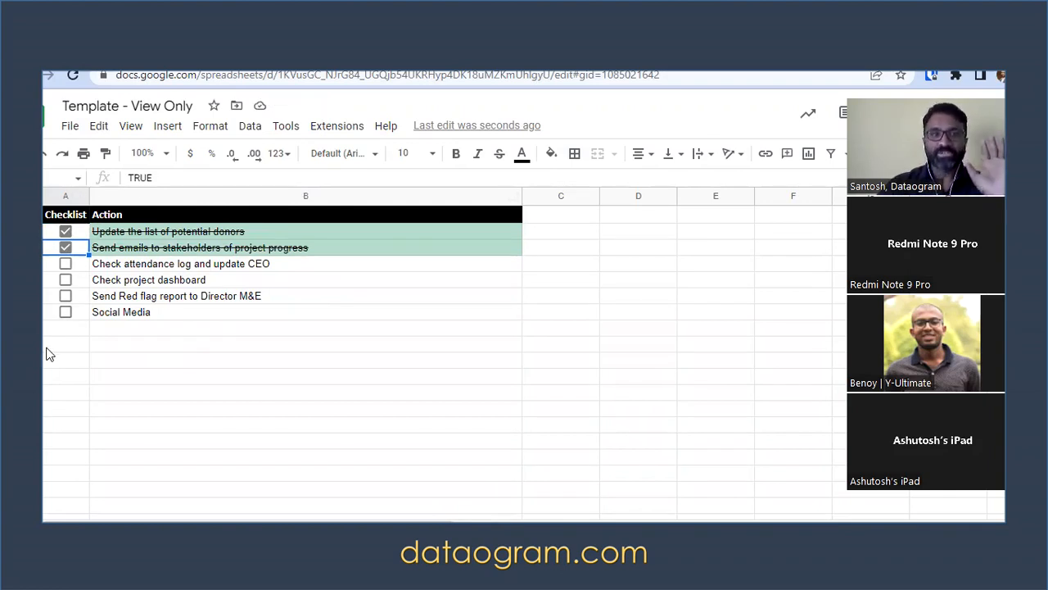
Step: Share the template with anyone with the link as viewer and copy the sharing link
{"action": "left_click", "coordinate": [67, 129]}
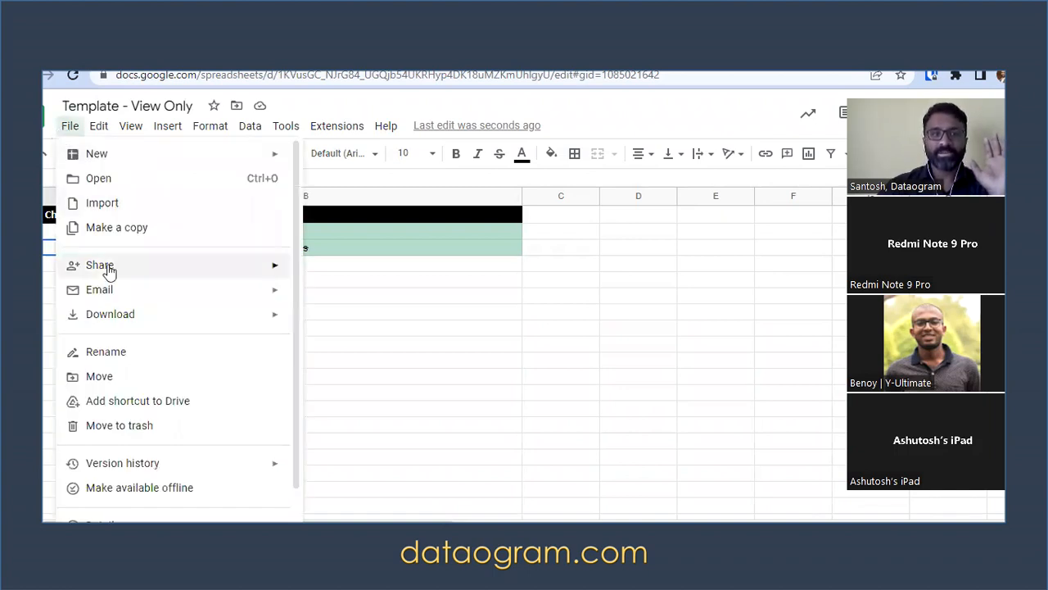
{"action": "mouse_move", "coordinate": [157, 273]}
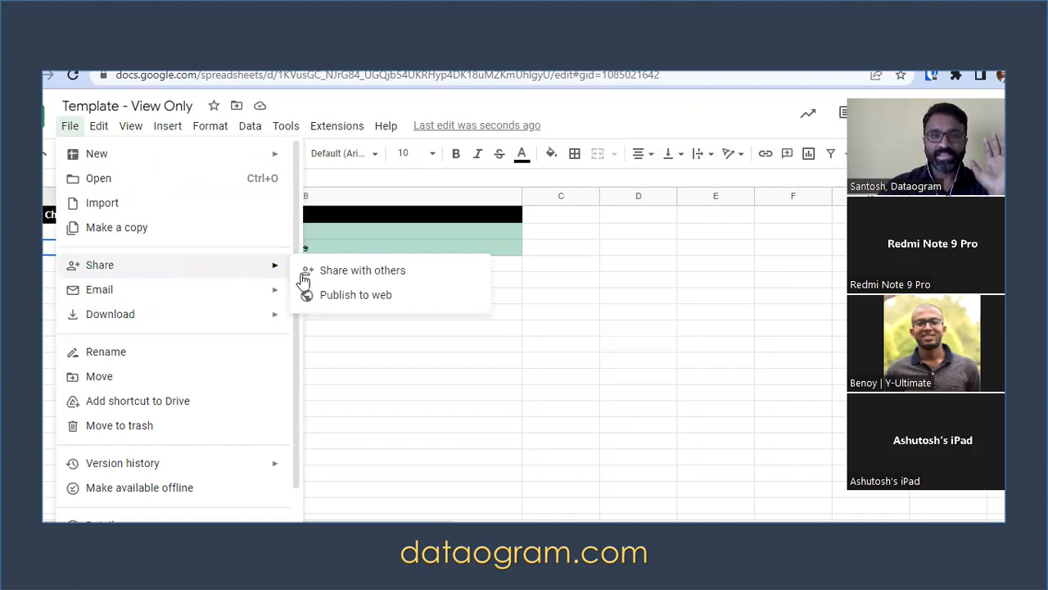
{"action": "left_click", "coordinate": [340, 280]}
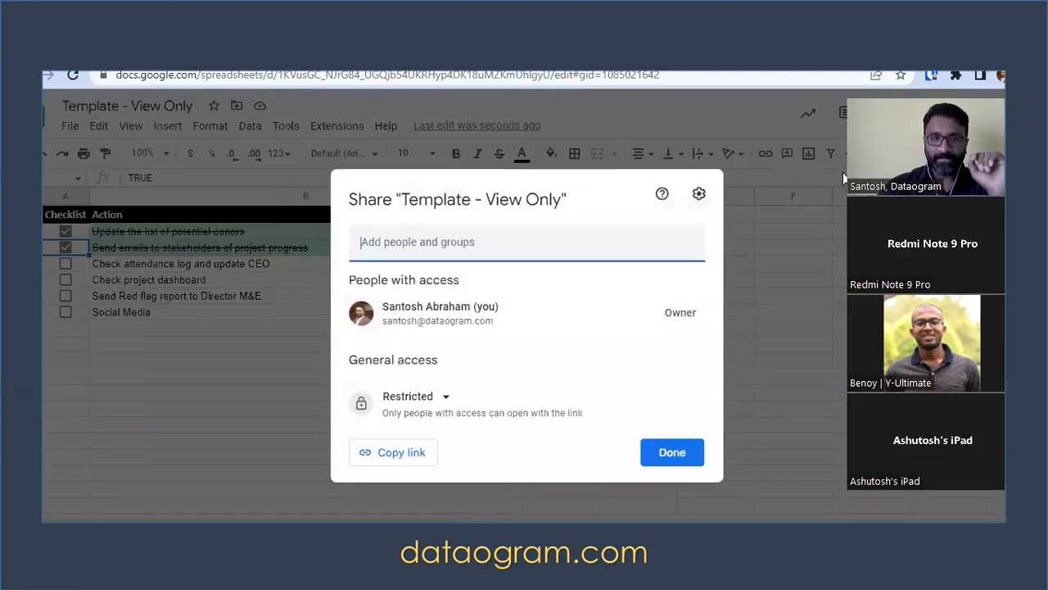
{"action": "left_click", "coordinate": [433, 406]}
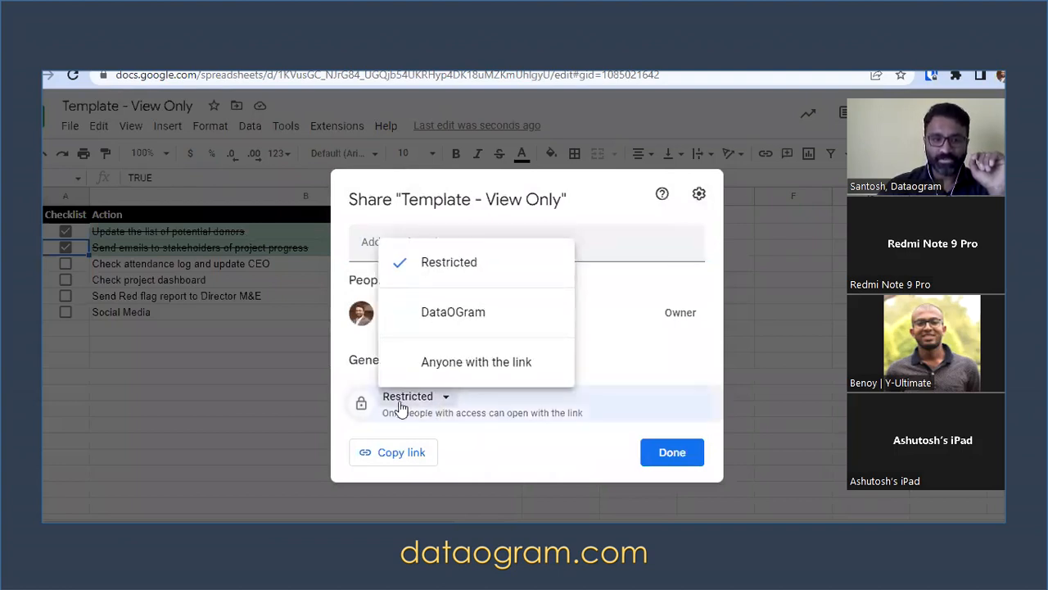
{"action": "left_click", "coordinate": [507, 448]}
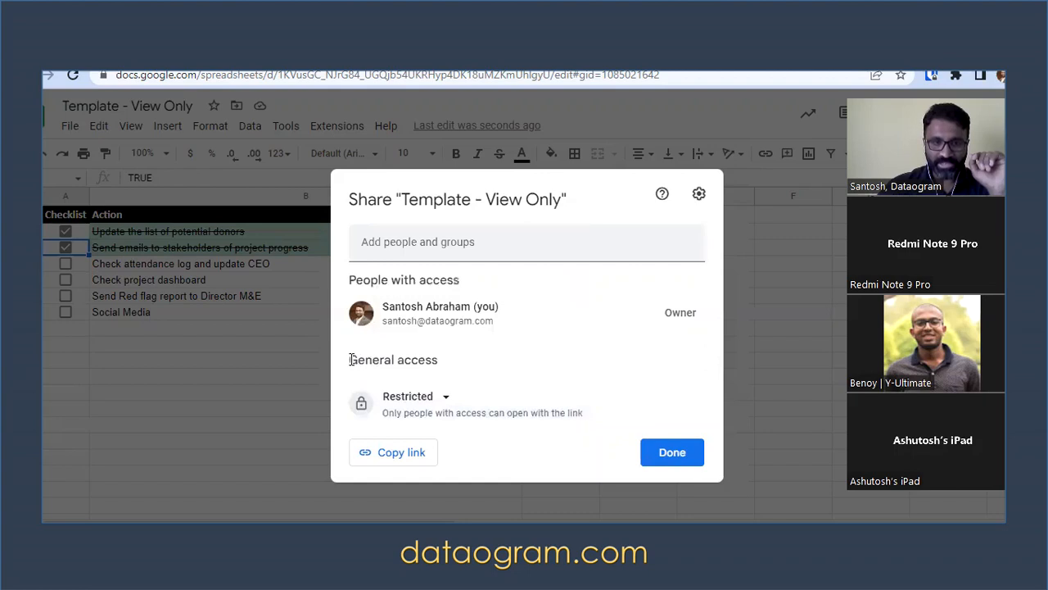
{"action": "left_click_drag", "start_coordinate": [351, 360], "coordinate": [453, 367]}
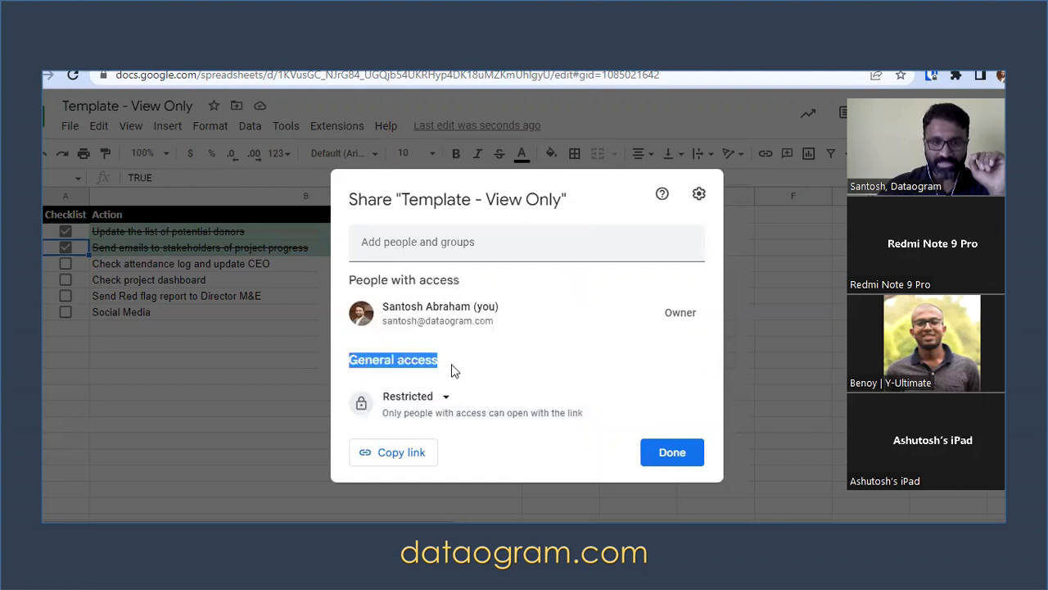
{"action": "left_click", "coordinate": [402, 405]}
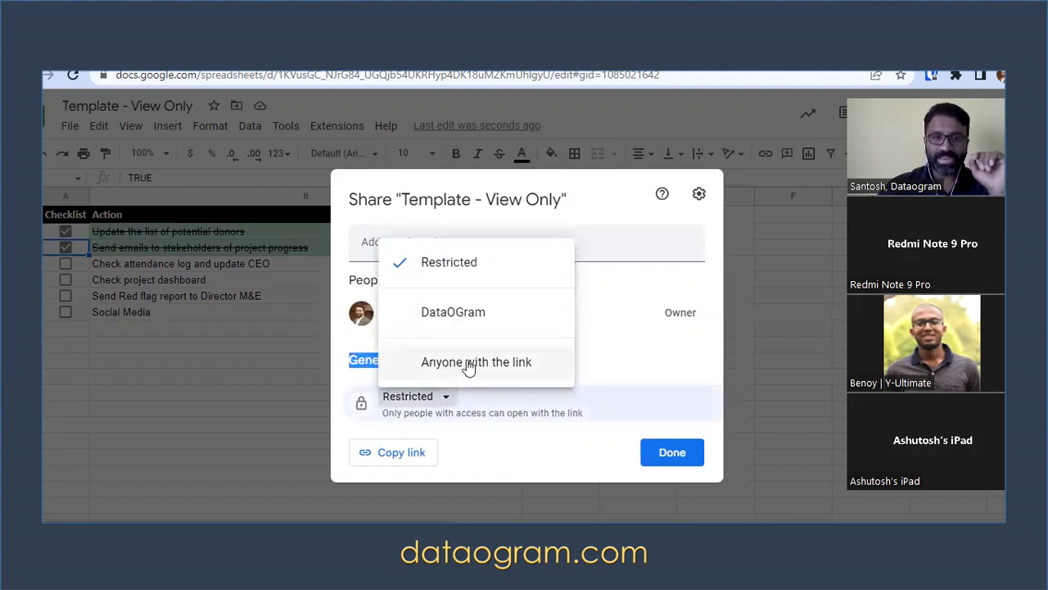
{"action": "left_click", "coordinate": [432, 366]}
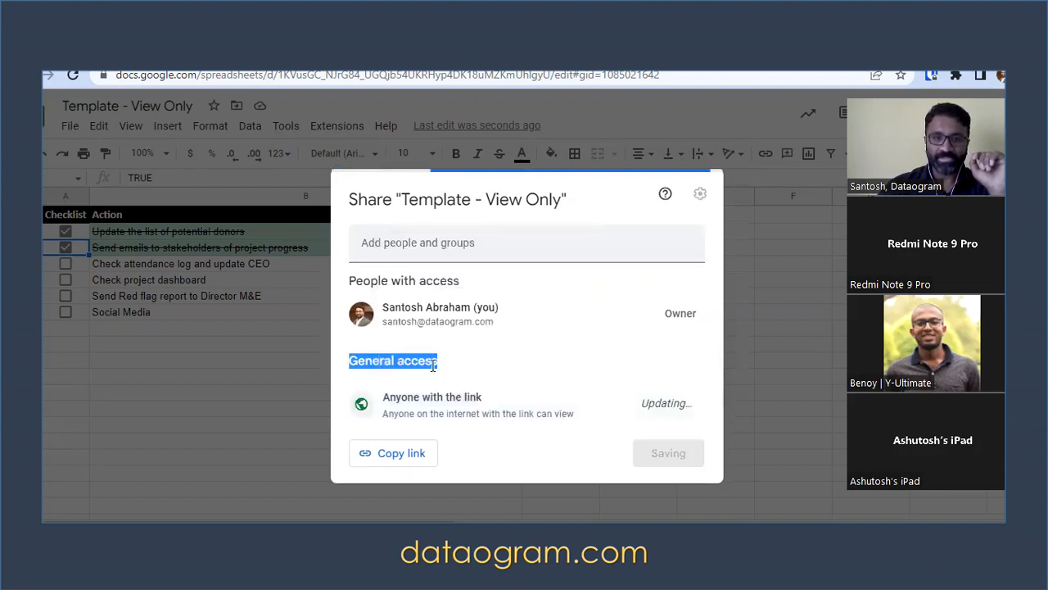
{"action": "left_click", "coordinate": [394, 460]}
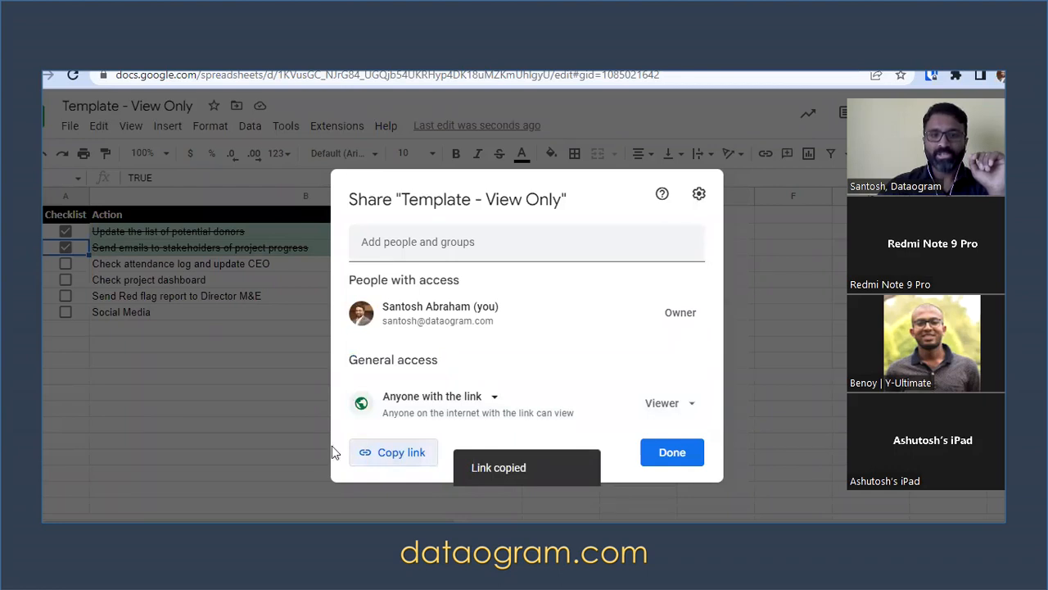
{"action": "left_click", "coordinate": [679, 454]}
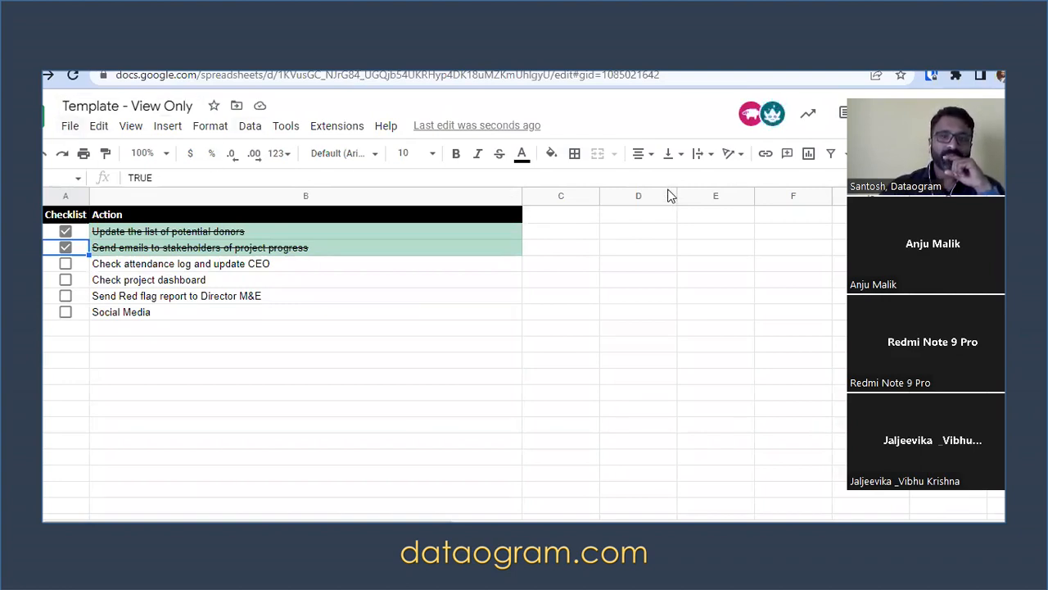
{"action": "left_click", "coordinate": [70, 129]}
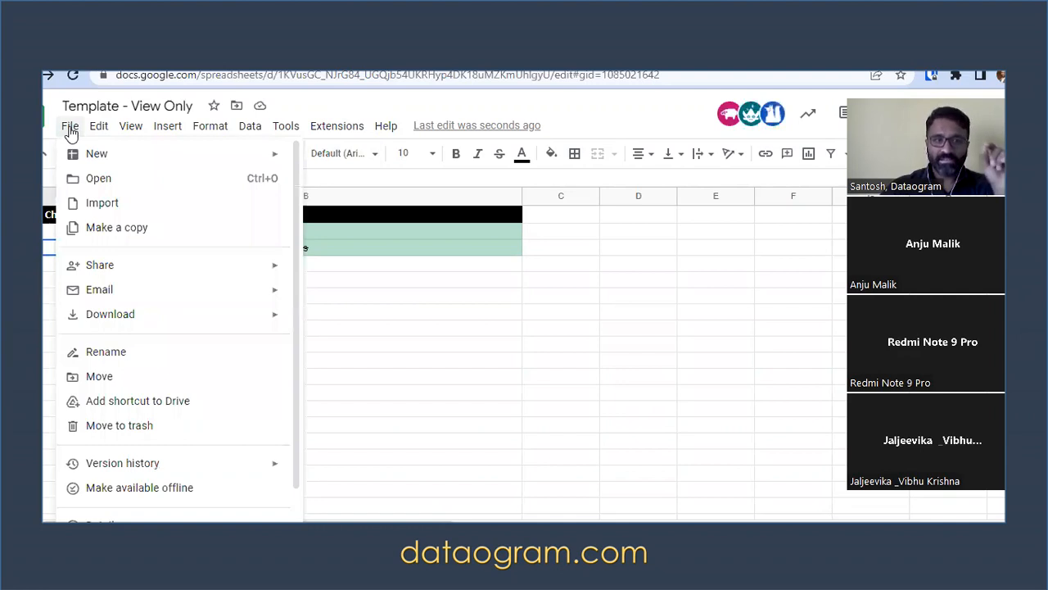
{"action": "left_click", "coordinate": [579, 372]}
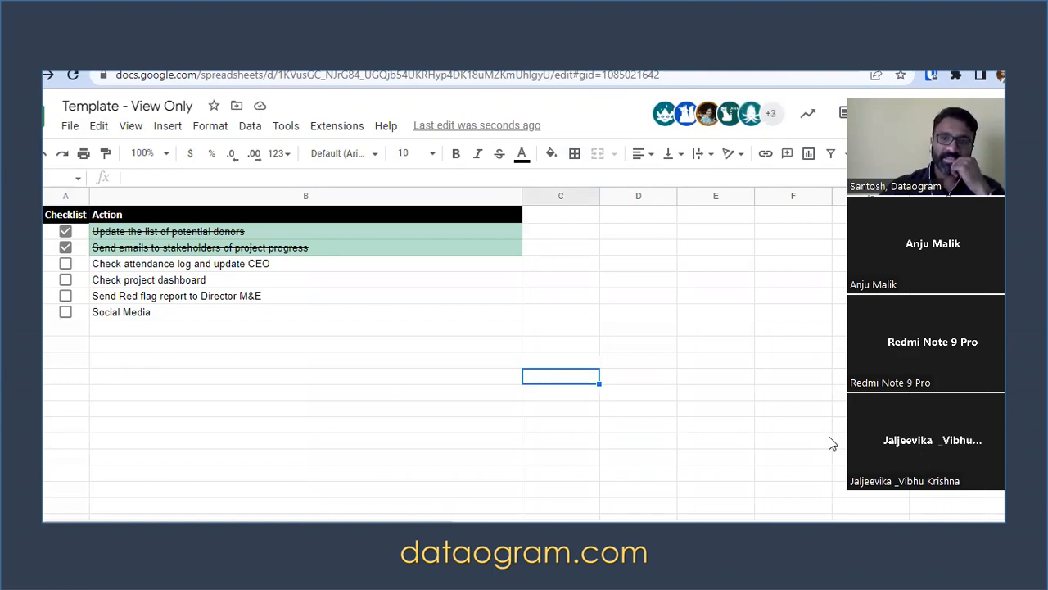
{"action": "left_click", "coordinate": [69, 129]}
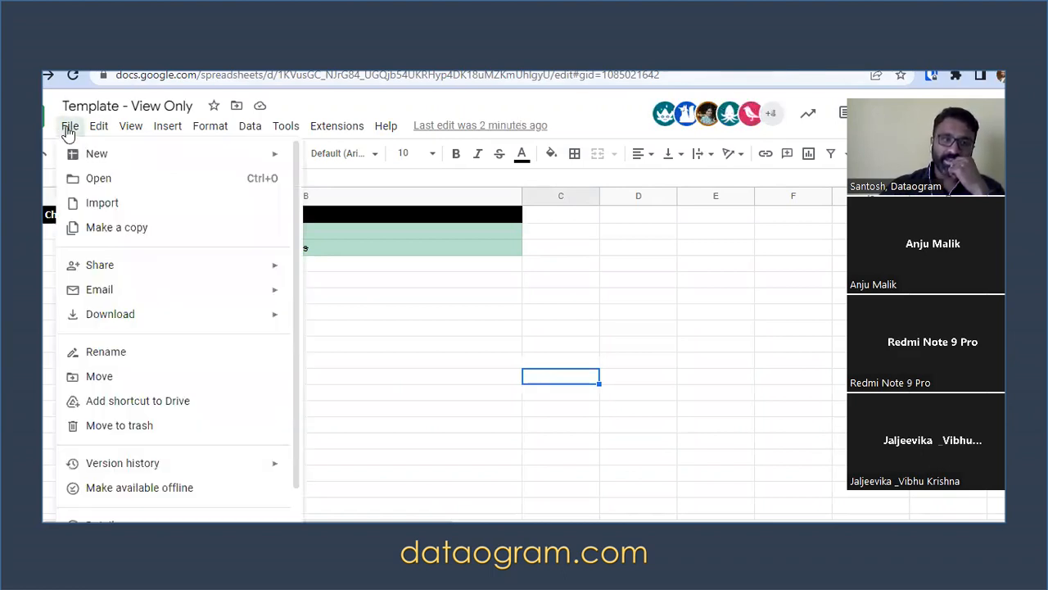
{"action": "left_click", "coordinate": [123, 235]}
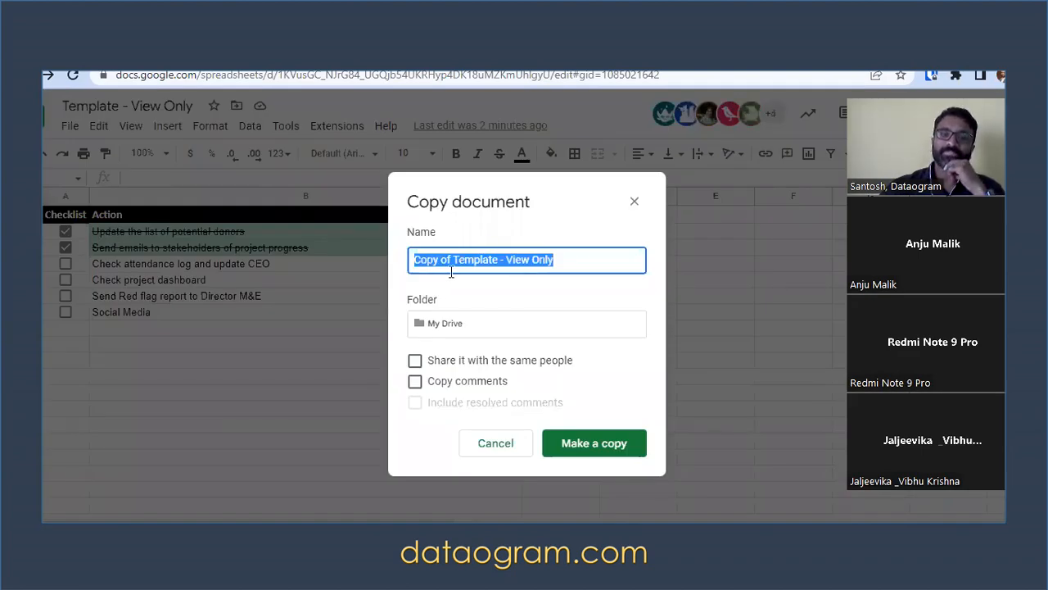
{"action": "left_click", "coordinate": [634, 201]}
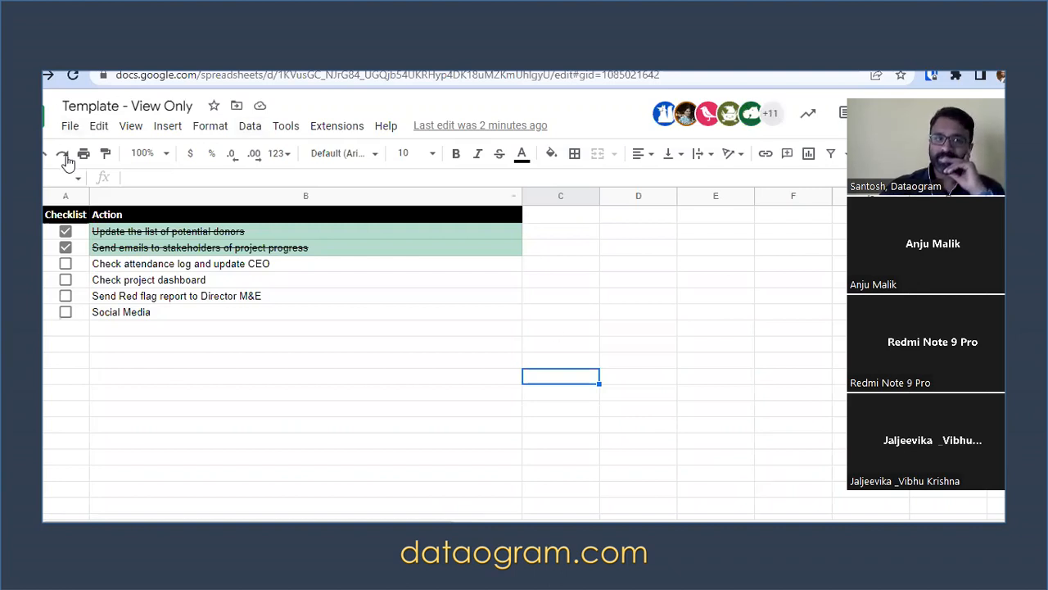
{"action": "left_click", "coordinate": [70, 126]}
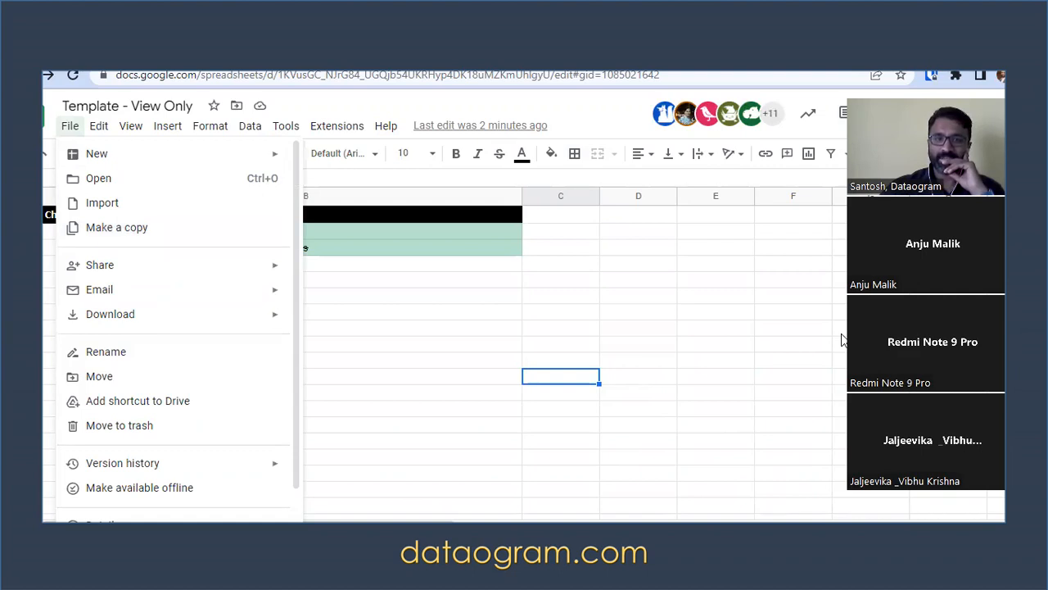
Step: Examine which file commands a viewer gets in the view-only window of the shared template
{"action": "left_click", "coordinate": [697, 148]}
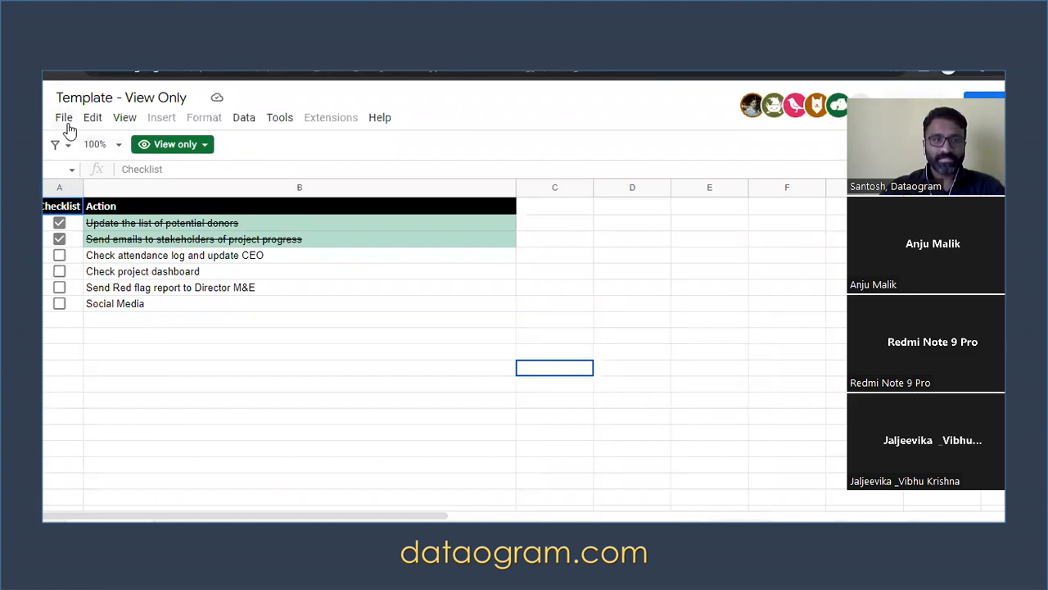
{"action": "left_click", "coordinate": [64, 119]}
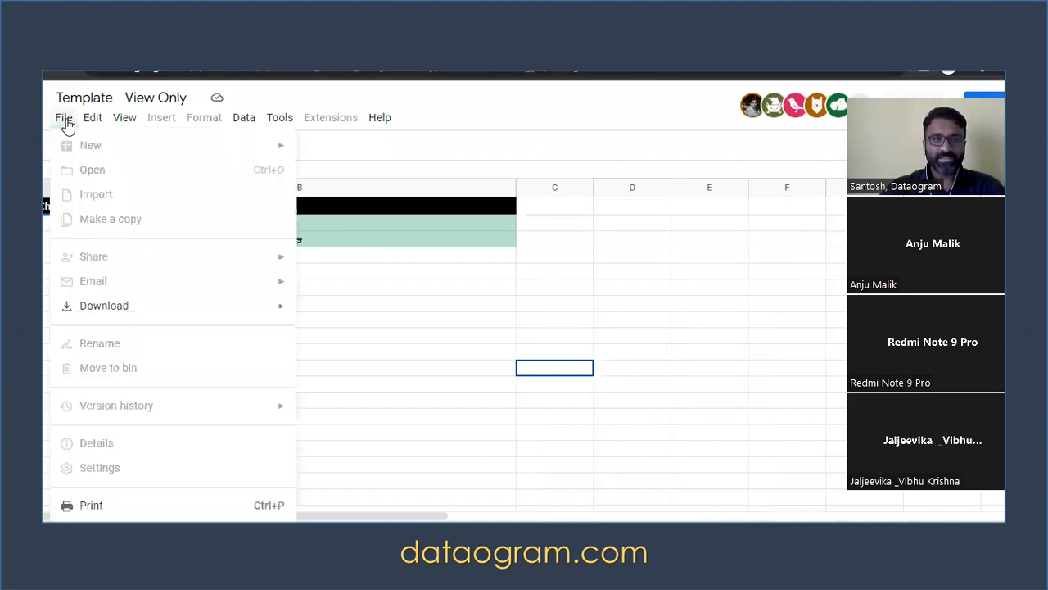
{"action": "left_click", "coordinate": [521, 365]}
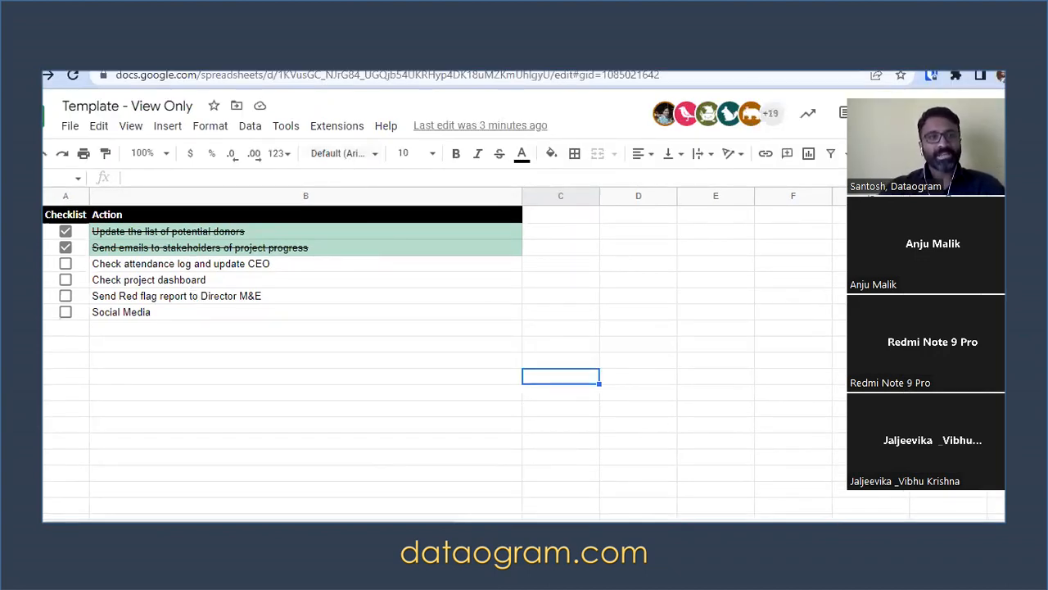
Step: Switch to the Public Data spreadsheet and select the first order record from OrderDate through Total
{"action": "left_click", "coordinate": [360, 63]}
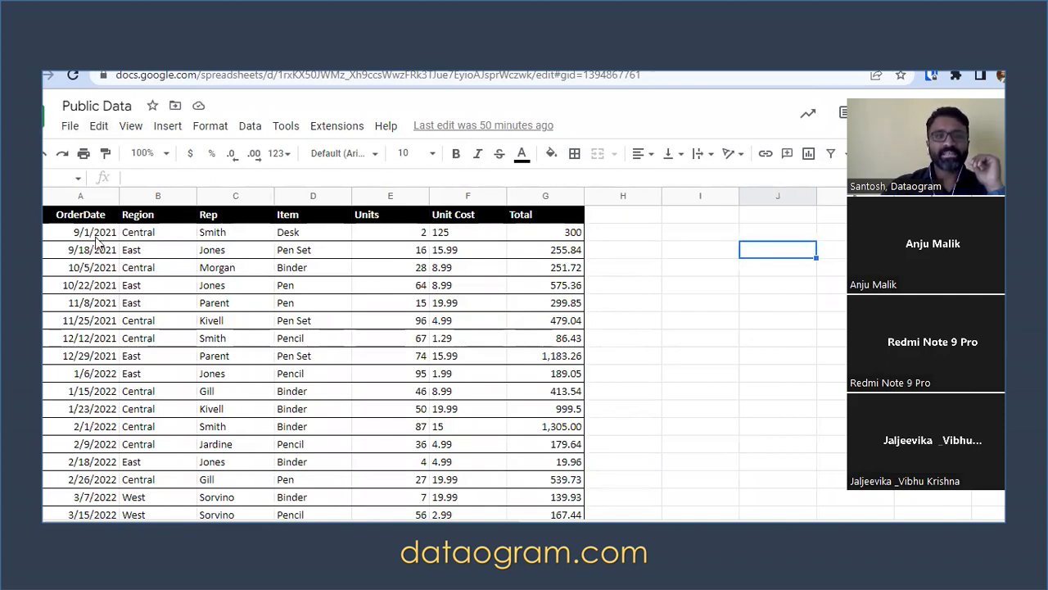
{"action": "left_click", "coordinate": [153, 235]}
{"action": "left_click", "coordinate": [230, 237]}
{"action": "left_click", "coordinate": [293, 238]}
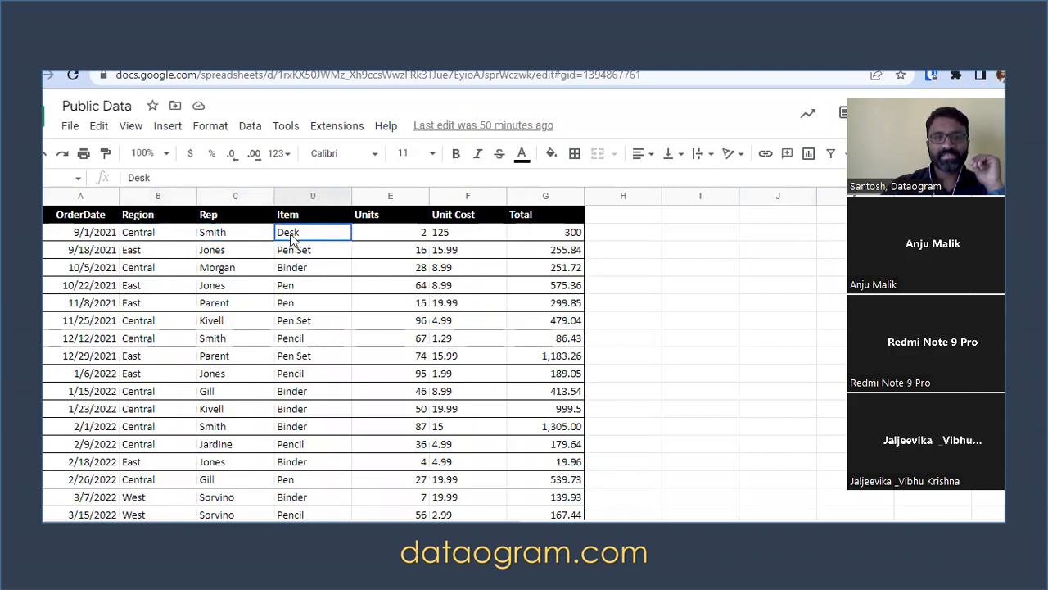
{"action": "left_click", "coordinate": [554, 237]}
{"action": "left_click", "coordinate": [70, 237], "text": "shift"}
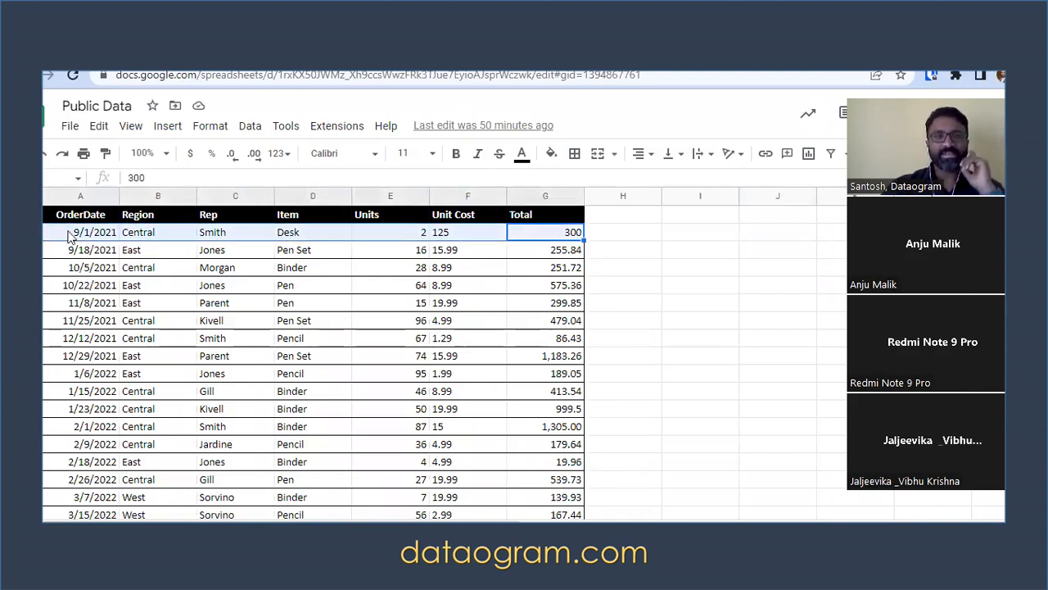
Step: Insert a chart based on the Item and Total columns
{"action": "left_click", "coordinate": [312, 302]}
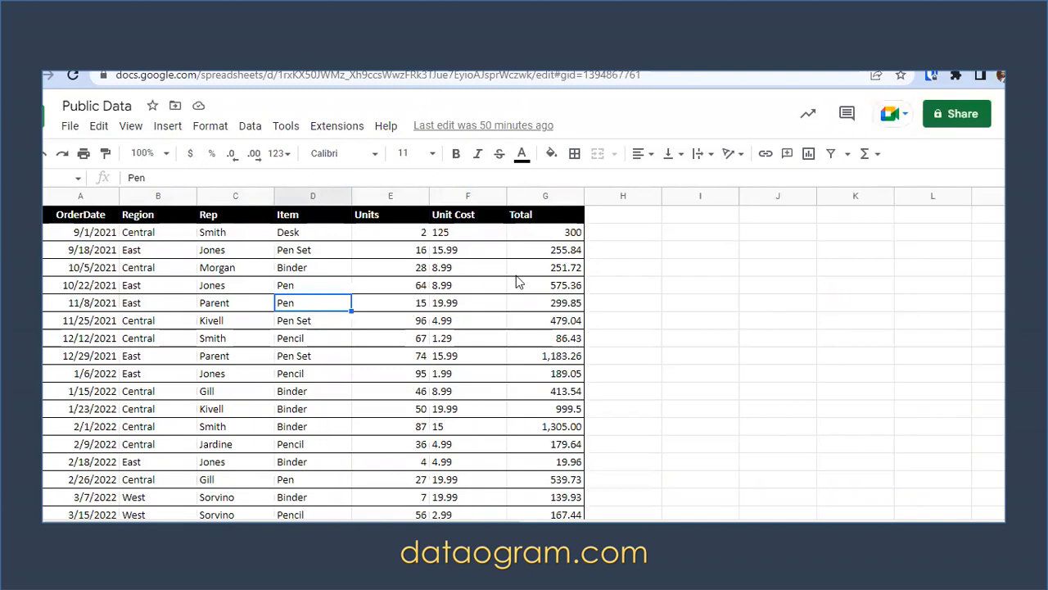
{"action": "left_click", "coordinate": [296, 197]}
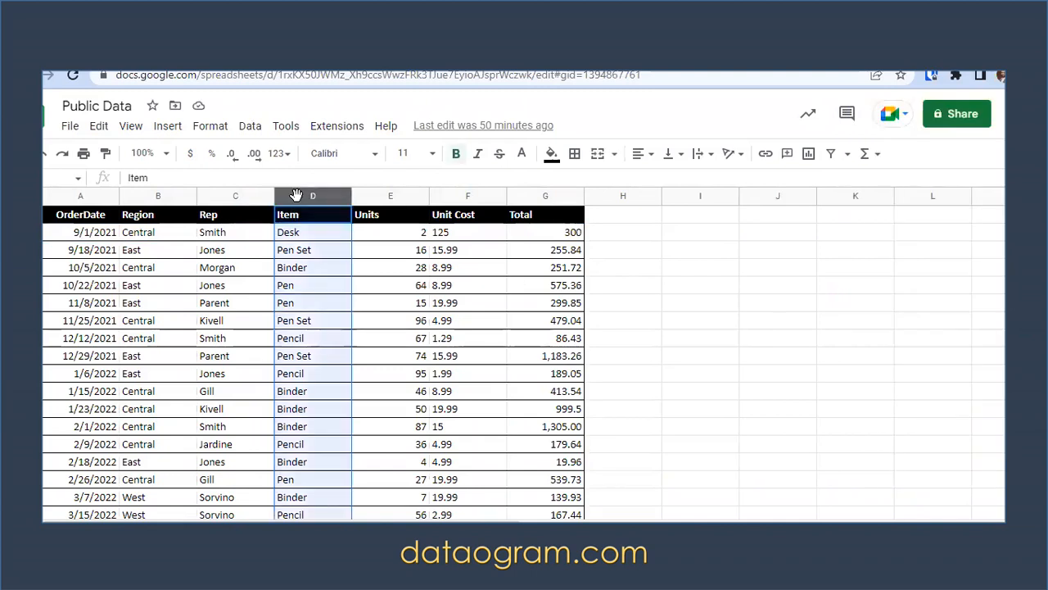
{"action": "left_click", "coordinate": [545, 197]}
{"action": "left_click", "coordinate": [249, 126]}
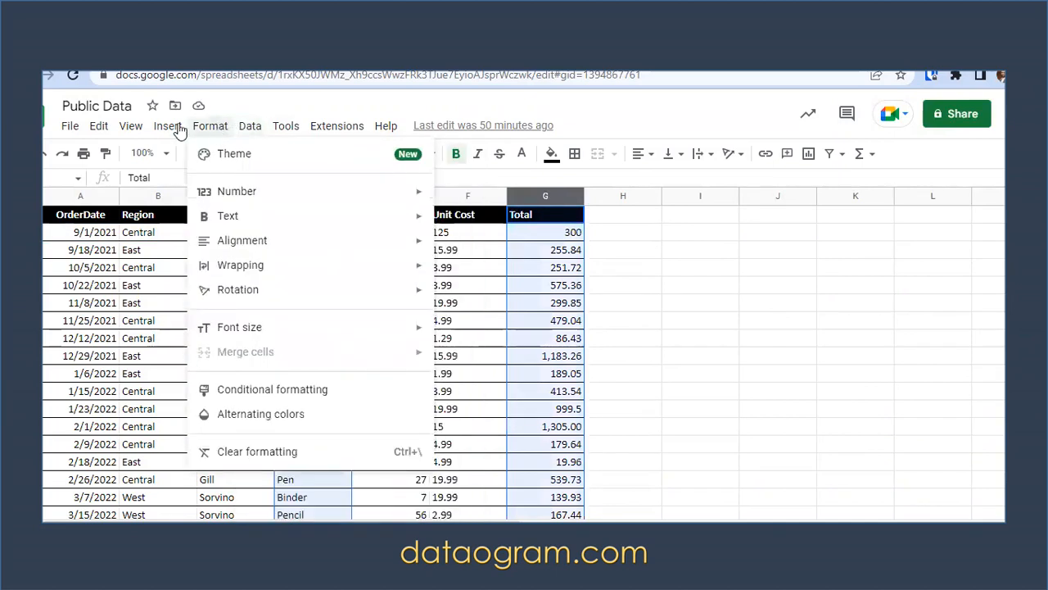
{"action": "mouse_move", "coordinate": [178, 129]}
{"action": "left_click", "coordinate": [202, 266]}
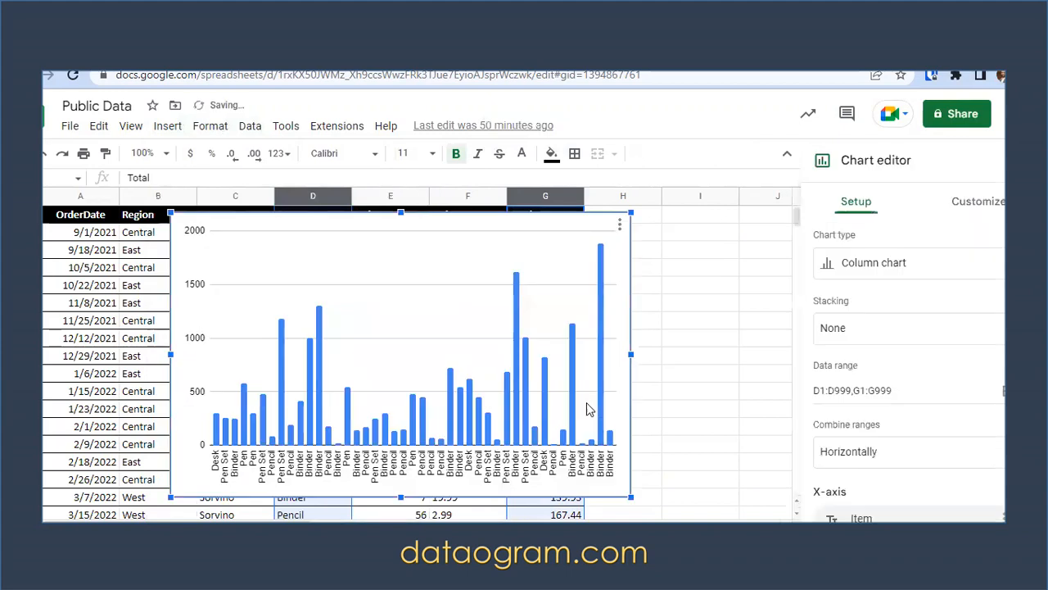
Step: Aggregate the column chart by Item so it sums Total, and close the chart editor
{"action": "scroll", "coordinate": [809, 414], "scroll_direction": "down", "scroll_amount": 2}
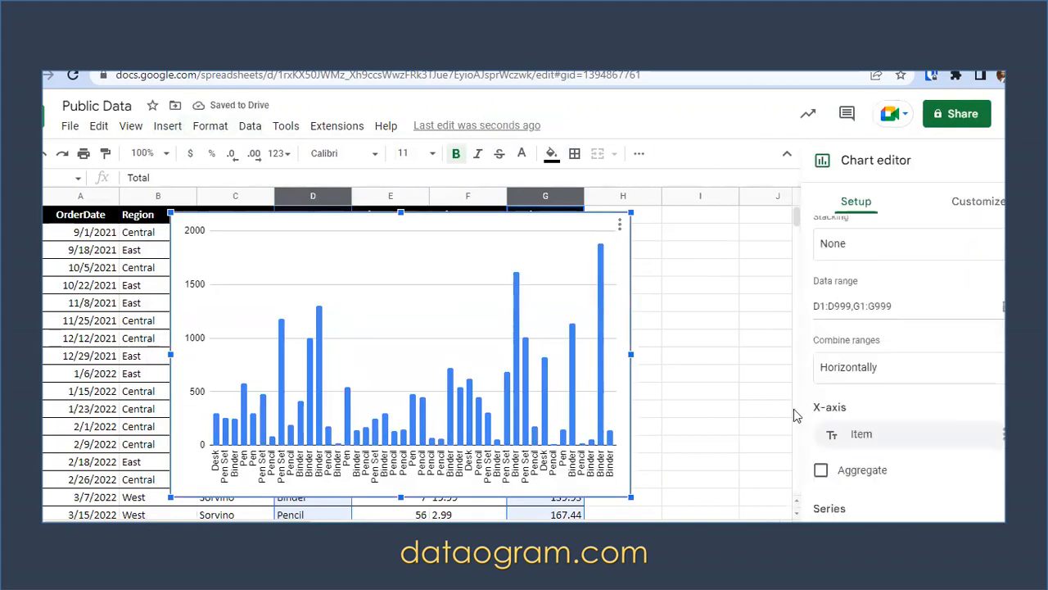
{"action": "scroll", "coordinate": [796, 419], "scroll_direction": "down", "scroll_amount": 1}
{"action": "left_click", "coordinate": [820, 400]}
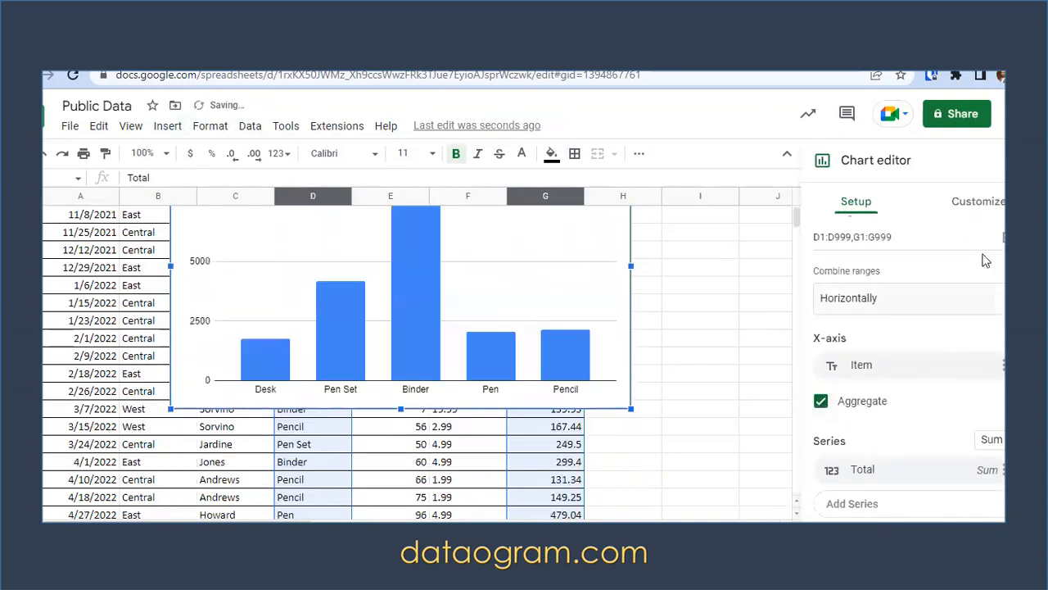
{"action": "left_click", "coordinate": [1015, 159]}
{"action": "scroll", "coordinate": [693, 357], "scroll_direction": "up", "scroll_amount": 1}
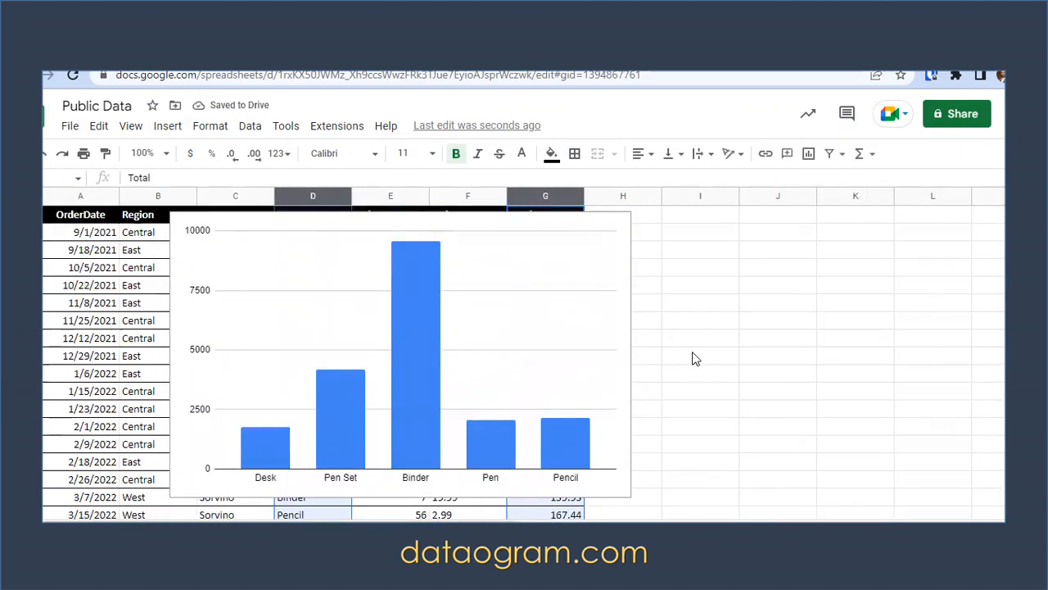
Step: Move the chart to the empty area beside the Total column, starting at column H, and deselect it
{"action": "left_click", "coordinate": [562, 331]}
{"action": "left_click_drag", "start_coordinate": [566, 304], "coordinate": [950, 293]}
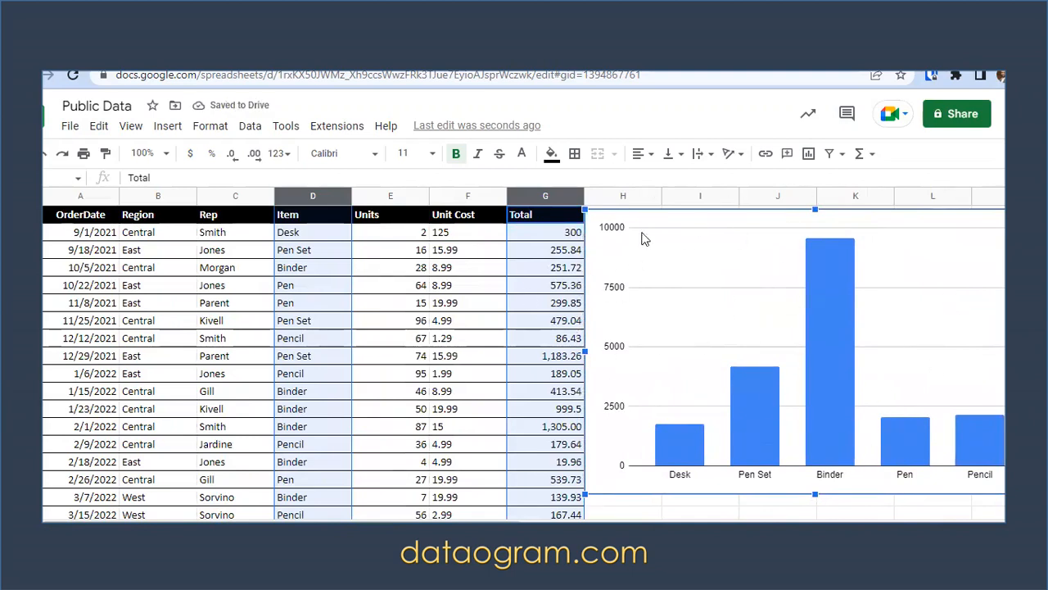
{"action": "left_click", "coordinate": [189, 256]}
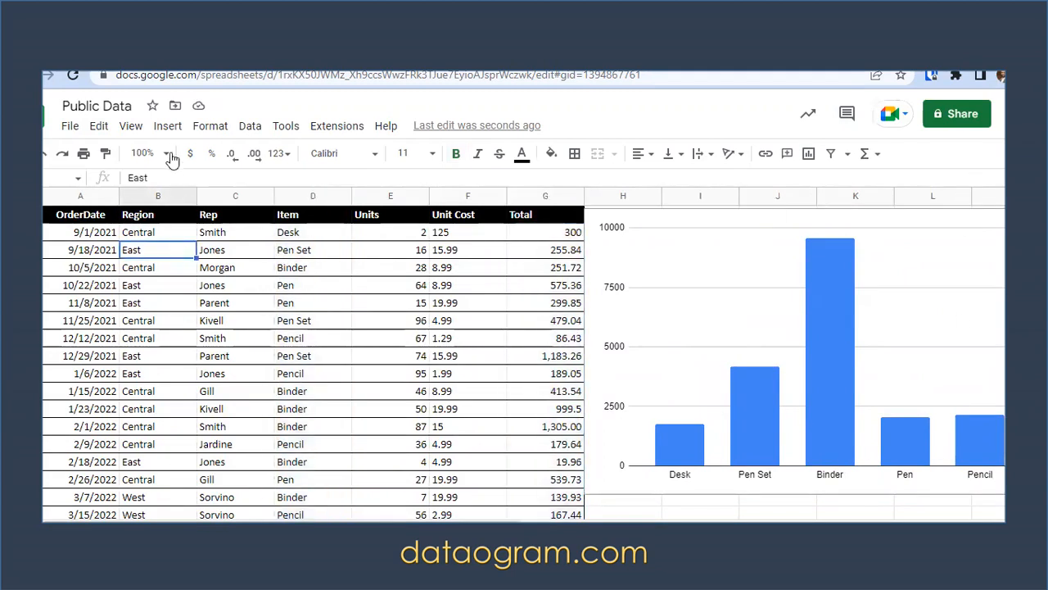
Step: Publish only the Public sheet to the web as a web page and copy its published link
{"action": "left_click", "coordinate": [72, 128]}
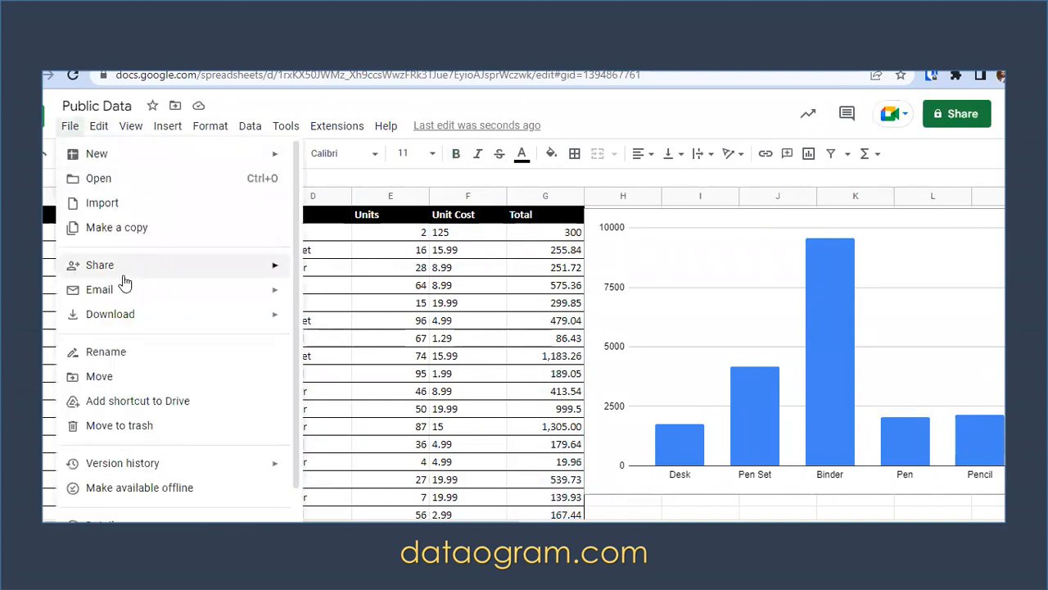
{"action": "mouse_move", "coordinate": [129, 275]}
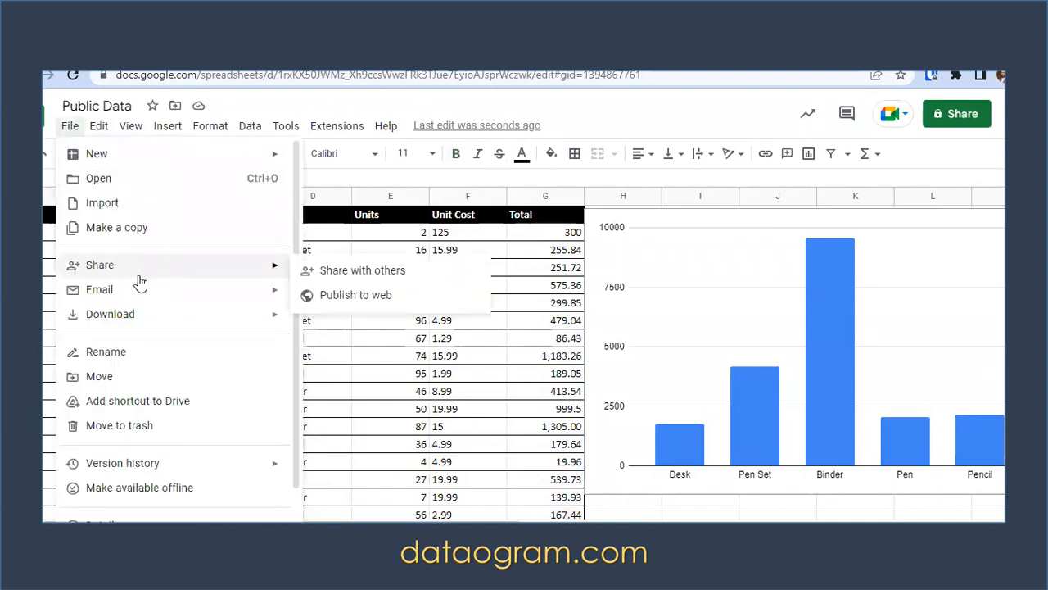
{"action": "left_click", "coordinate": [369, 295]}
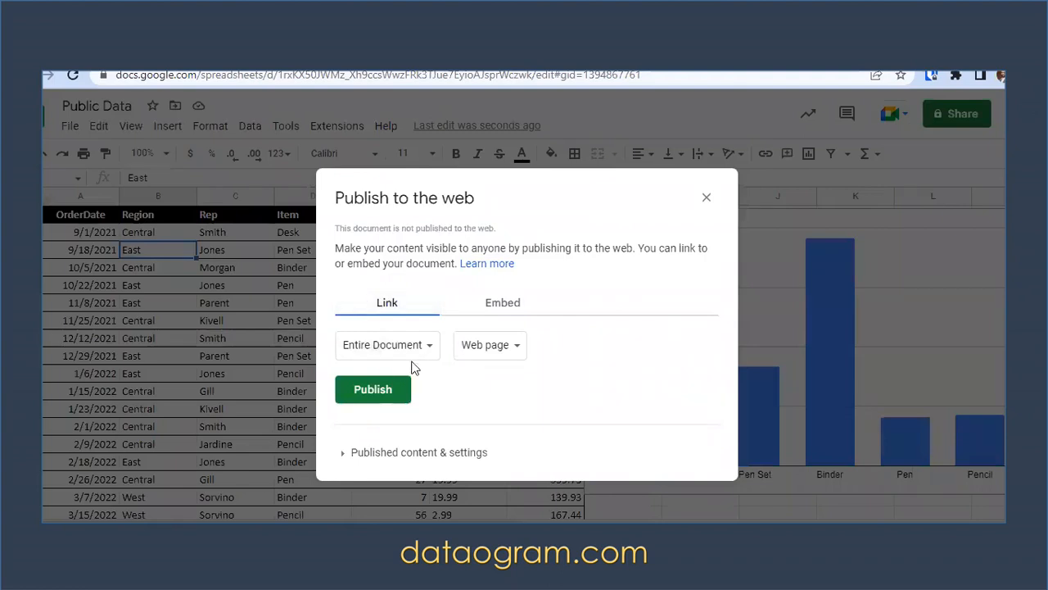
{"action": "left_click", "coordinate": [376, 352]}
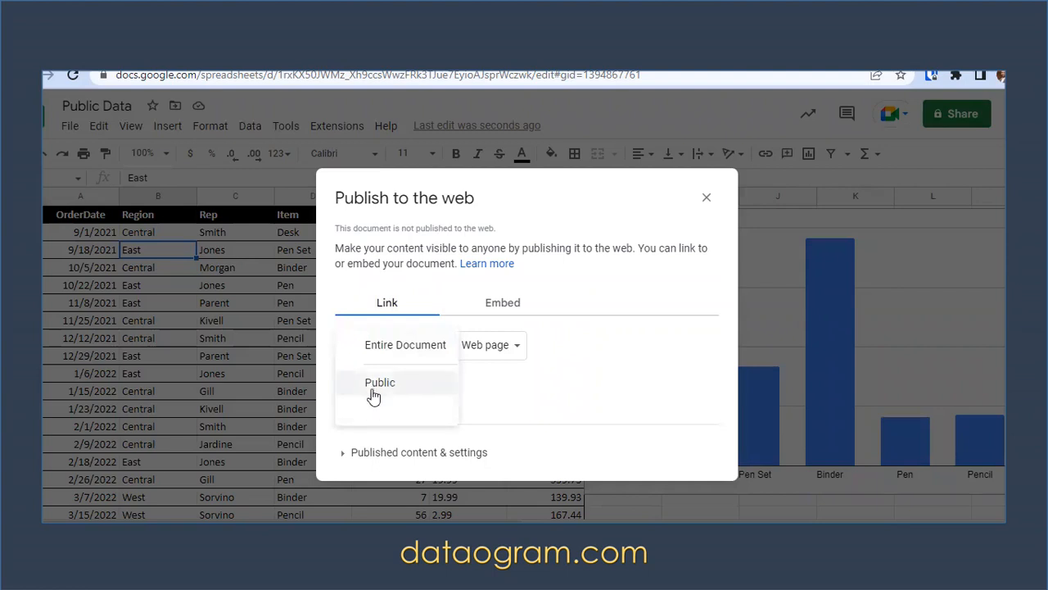
{"action": "left_click", "coordinate": [536, 380]}
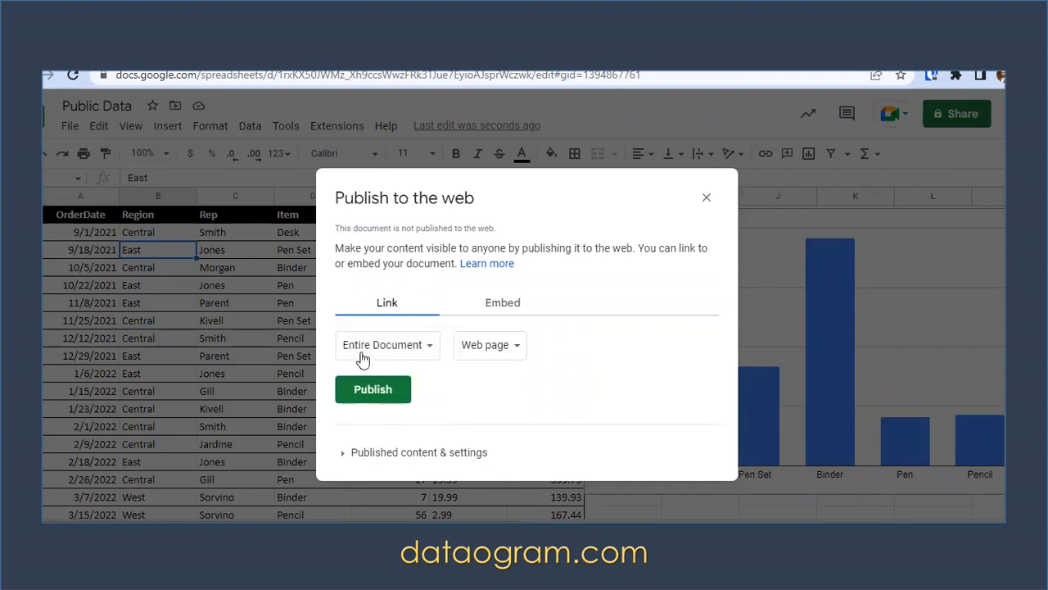
{"action": "left_click", "coordinate": [405, 347]}
{"action": "left_click", "coordinate": [387, 388]}
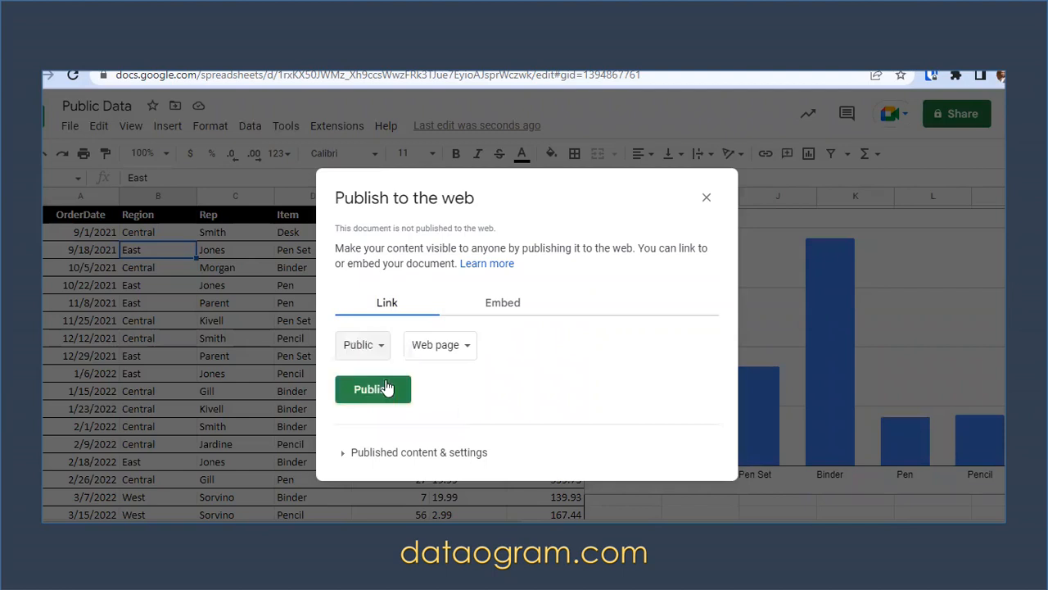
{"action": "left_click", "coordinate": [376, 398]}
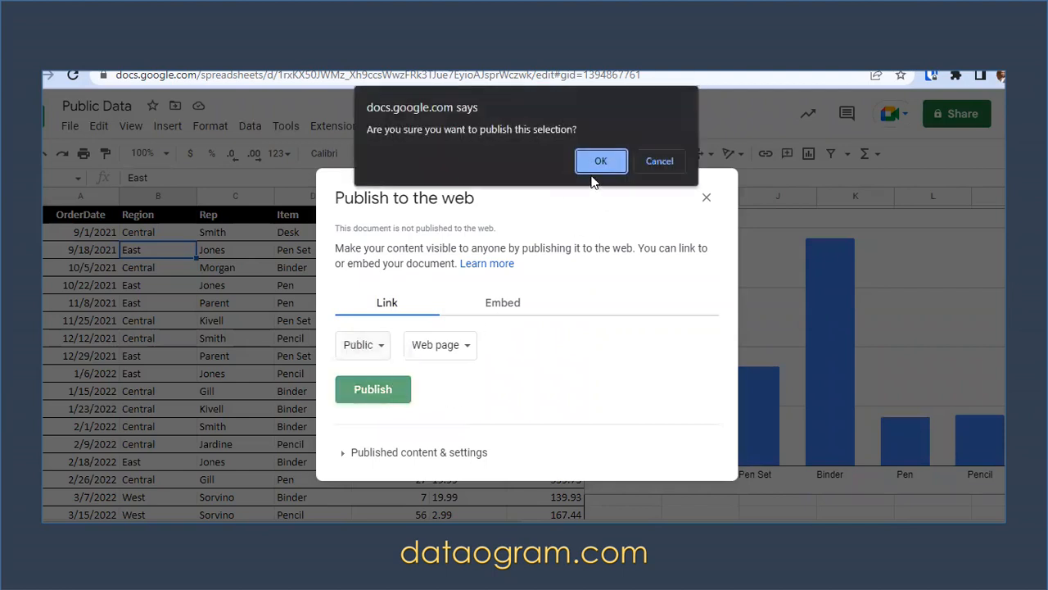
{"action": "left_click_drag", "start_coordinate": [369, 130], "coordinate": [606, 120]}
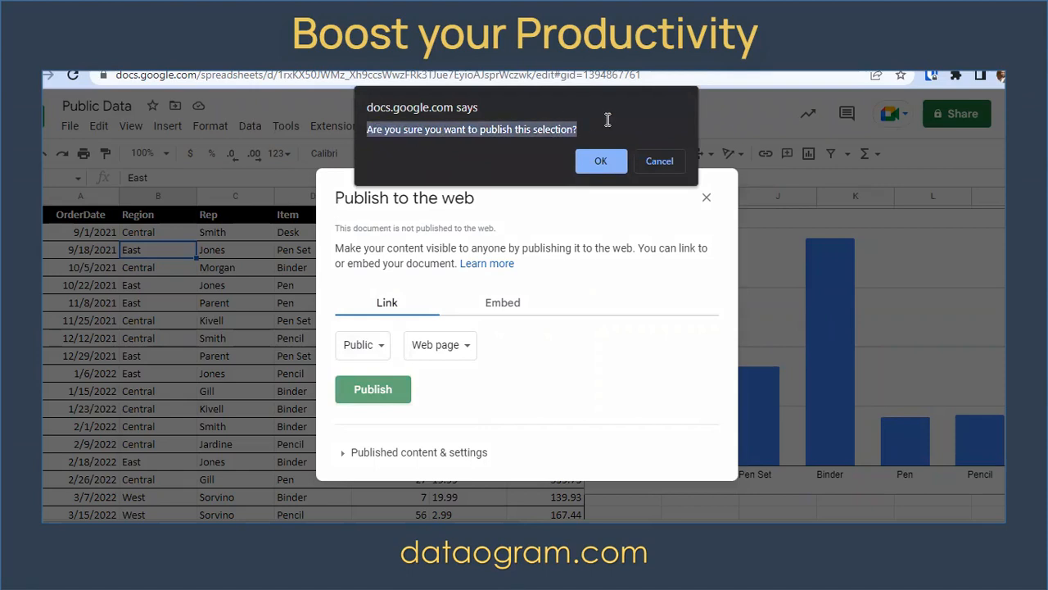
{"action": "left_click", "coordinate": [603, 159]}
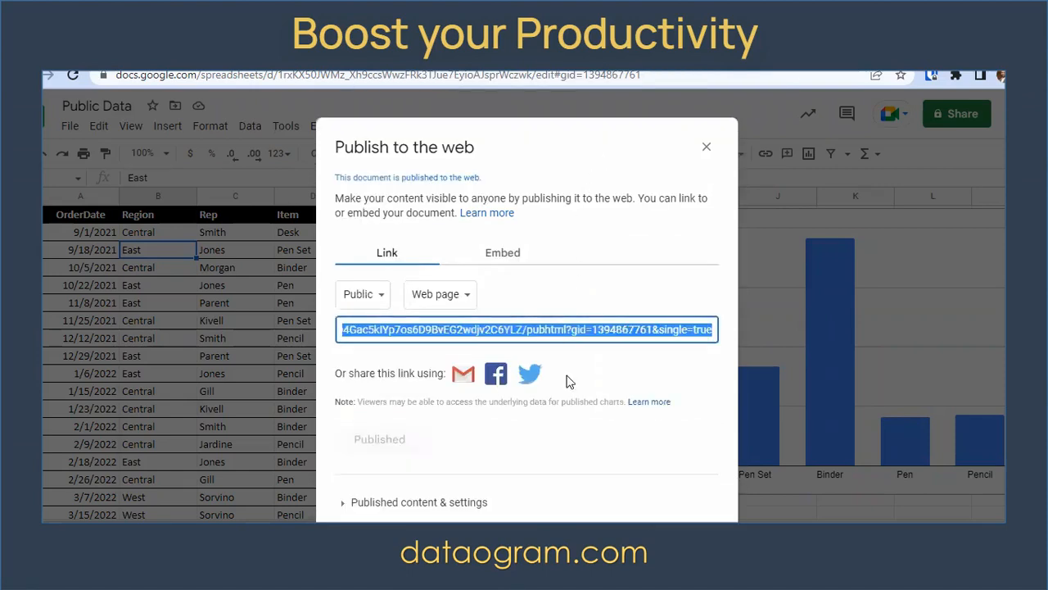
{"action": "left_click", "coordinate": [706, 146]}
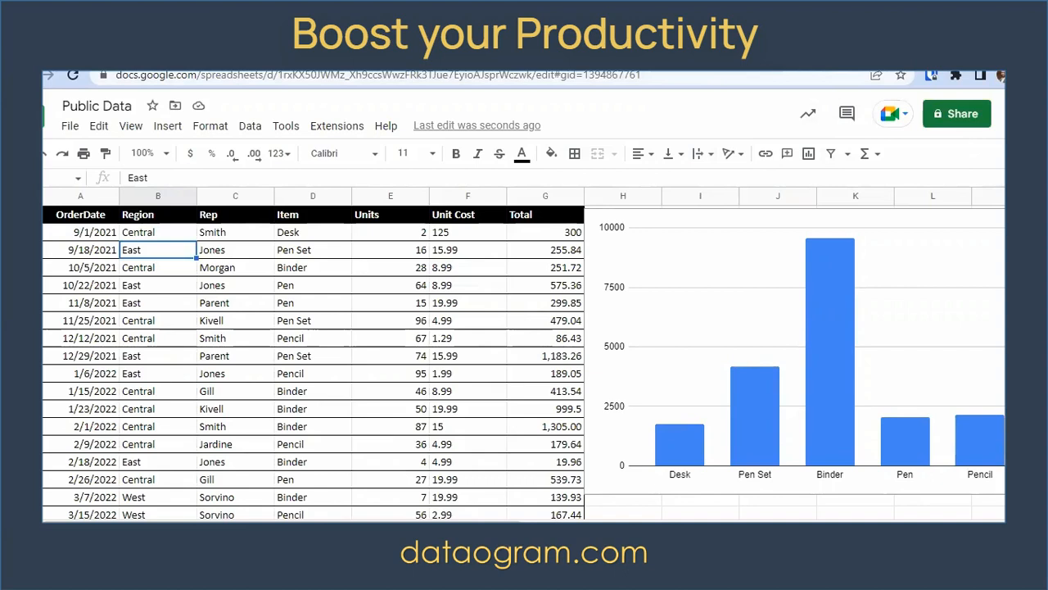
Step: Open a new Incognito window and load the copied published link
{"action": "left_click", "coordinate": [1000, 75]}
{"action": "left_click", "coordinate": [964, 134]}
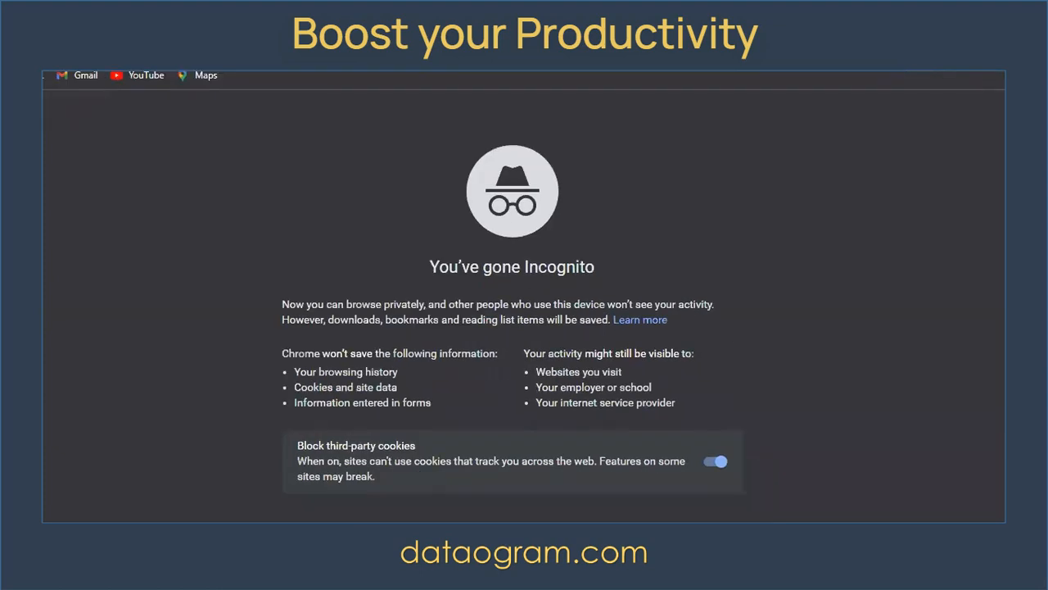
{"action": "key", "text": "ctrl+v"}
{"action": "key", "text": "Return"}
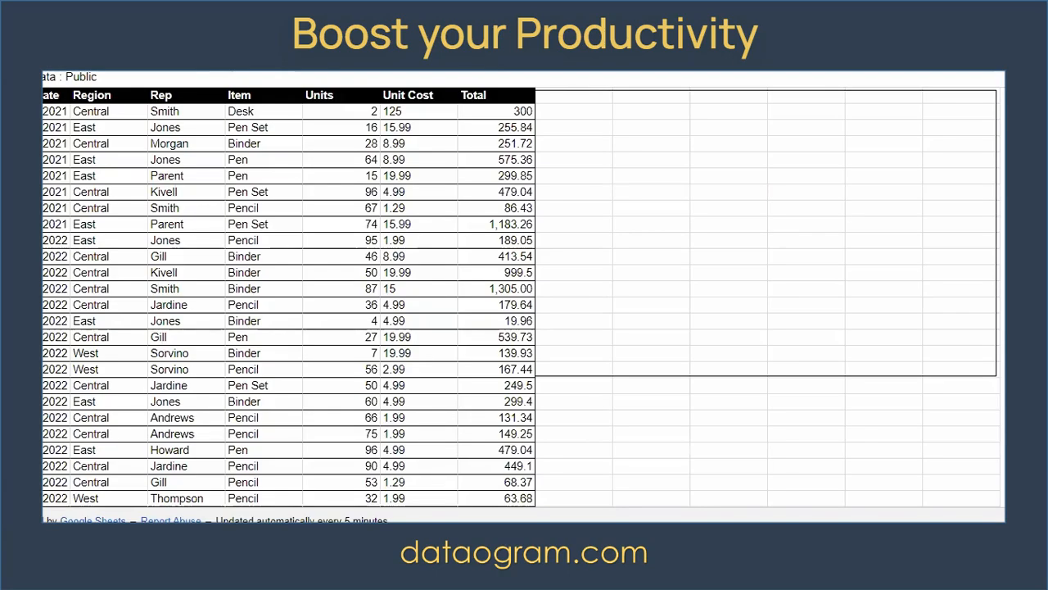
Step: Examine the published page's order table down to its last record and the column chart beside it
{"action": "left_click_drag", "start_coordinate": [121, 303], "coordinate": [123, 290]}
{"action": "left_click", "coordinate": [325, 380]}
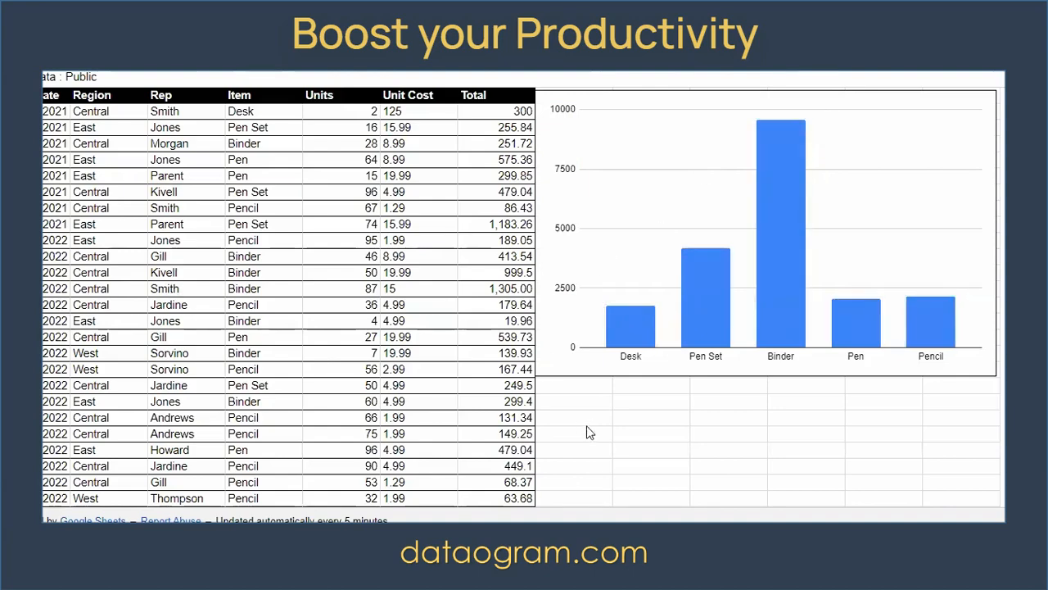
{"action": "scroll", "coordinate": [352, 372], "scroll_direction": "down", "scroll_amount": 3}
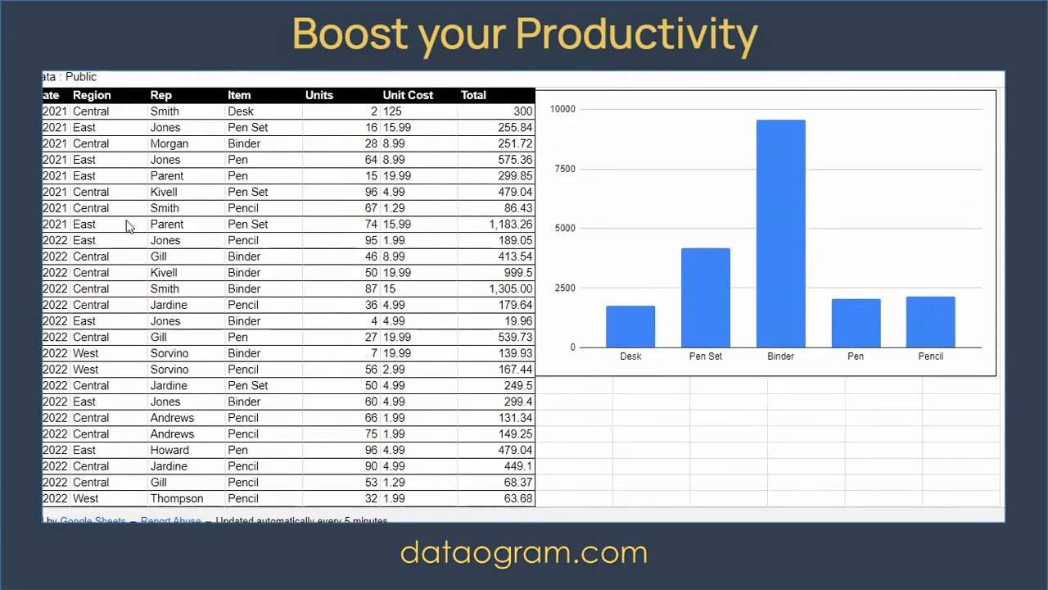
{"action": "scroll", "coordinate": [124, 232], "scroll_direction": "down", "scroll_amount": 7}
{"action": "scroll", "coordinate": [125, 232], "scroll_direction": "up", "scroll_amount": 1}
{"action": "scroll", "coordinate": [125, 232], "scroll_direction": "down", "scroll_amount": 1}
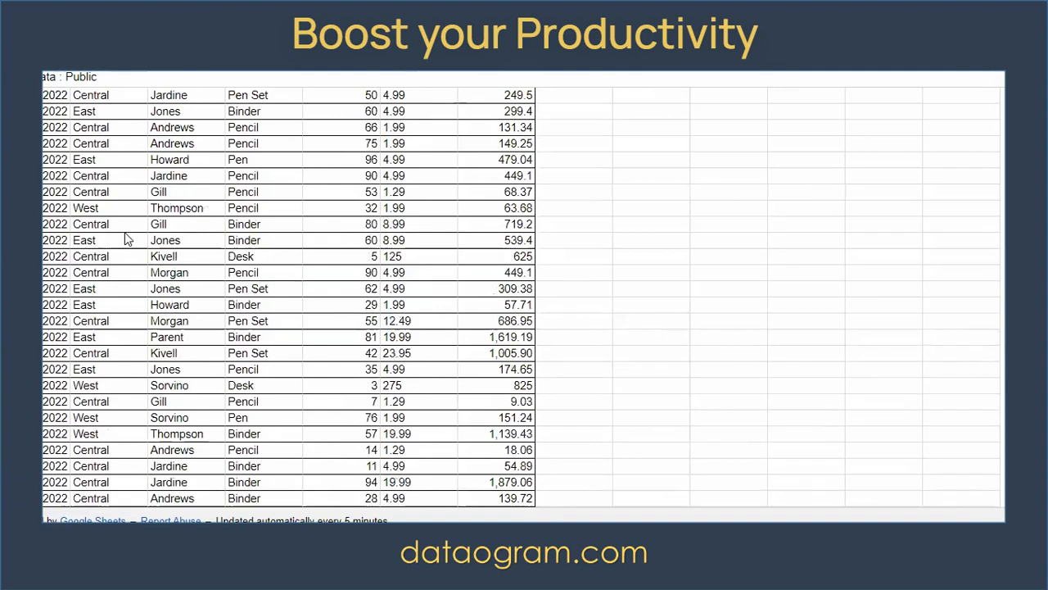
{"action": "scroll", "coordinate": [124, 232], "scroll_direction": "up", "scroll_amount": 7}
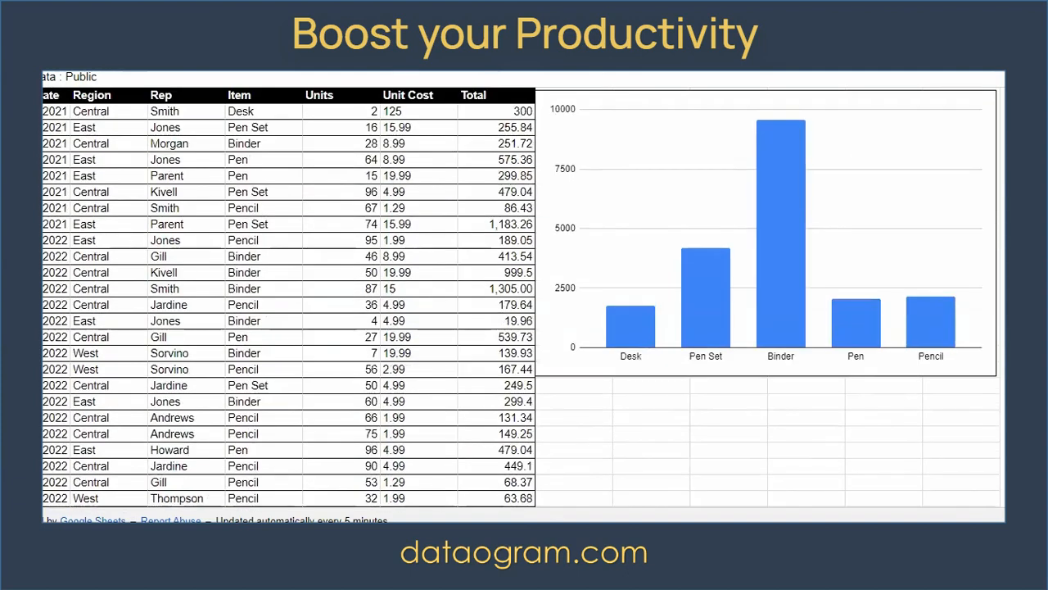
Step: Return to the Public Data spreadsheet and stop publishing the document to the web
{"action": "mouse_move", "coordinate": [626, 576]}
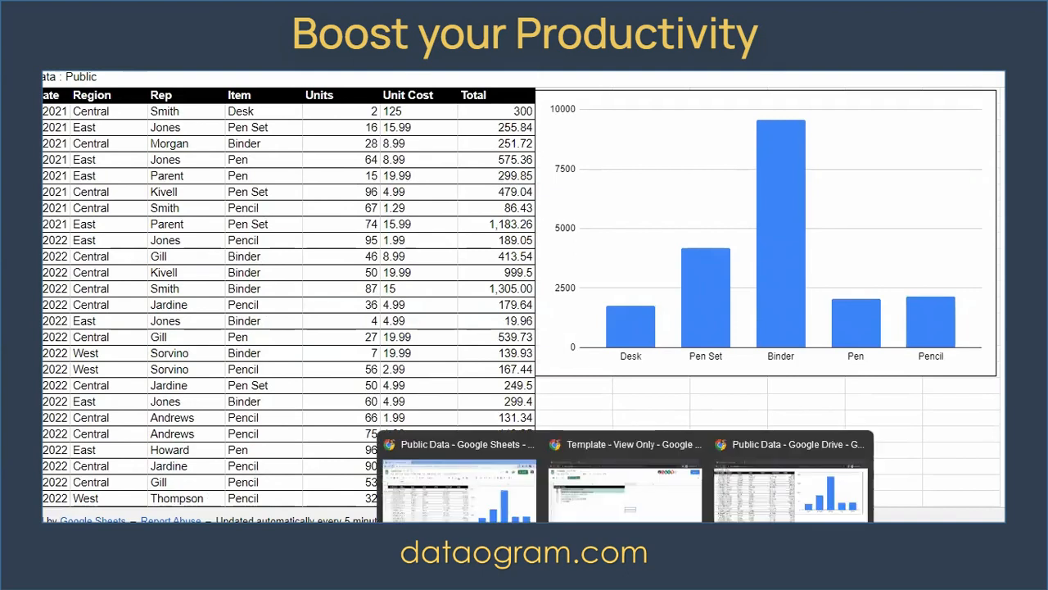
{"action": "left_click", "coordinate": [459, 519]}
{"action": "left_click", "coordinate": [70, 125]}
{"action": "mouse_move", "coordinate": [137, 311]}
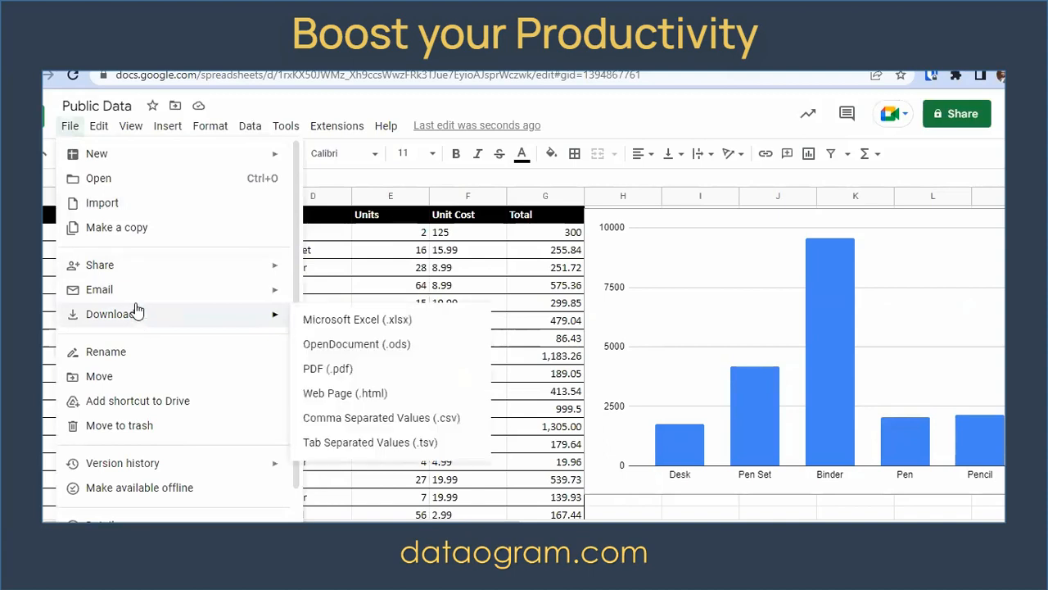
{"action": "mouse_move", "coordinate": [150, 271]}
{"action": "left_click", "coordinate": [350, 297]}
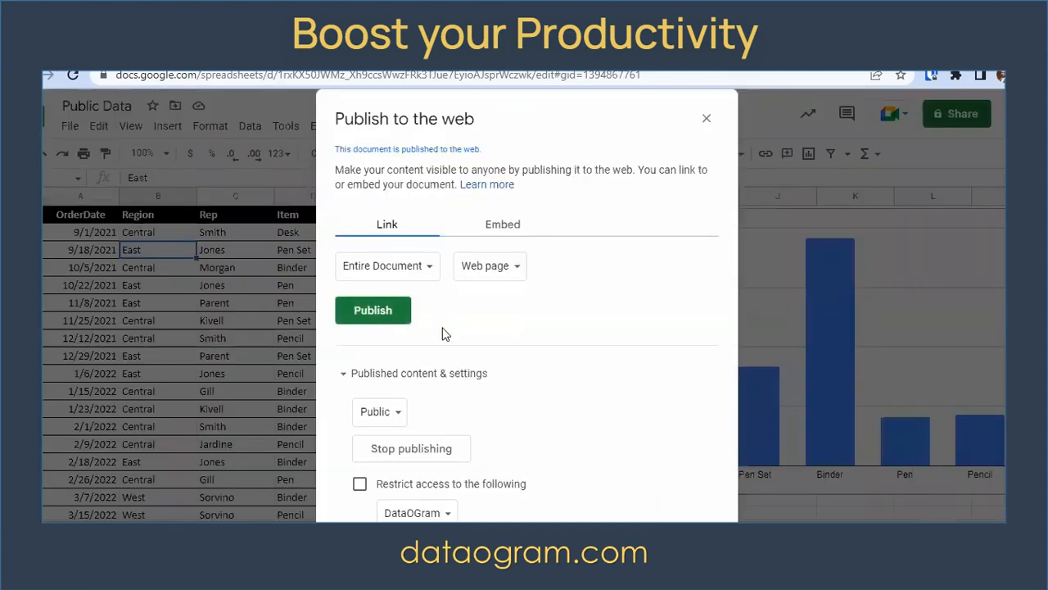
{"action": "left_click", "coordinate": [384, 455]}
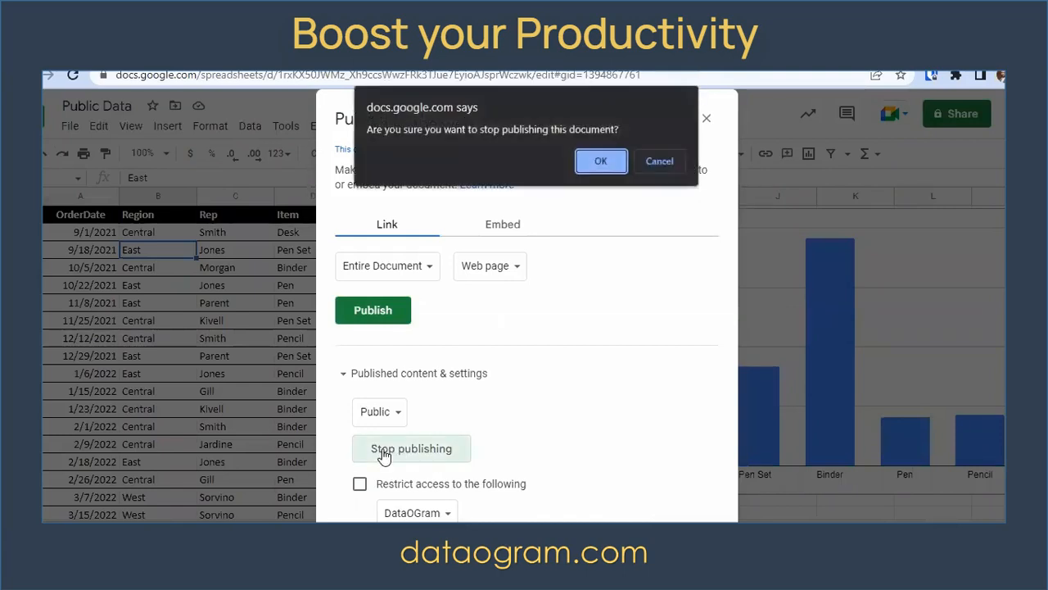
{"action": "left_click", "coordinate": [614, 163]}
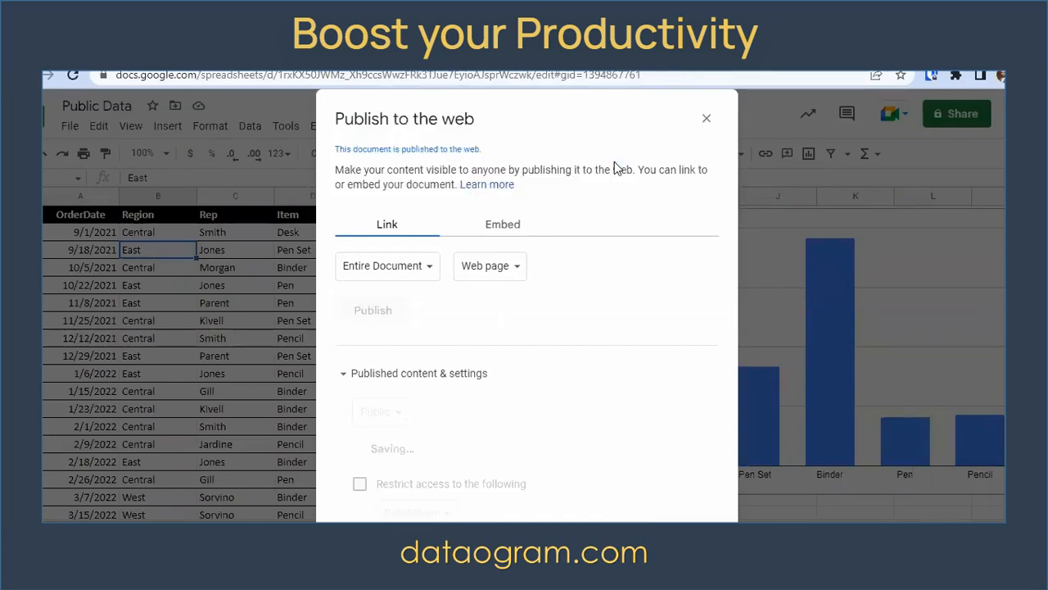
Step: Publish the Public sheet as a web page again and select its iframe embed code
{"action": "left_click", "coordinate": [394, 276]}
{"action": "left_click", "coordinate": [379, 306]}
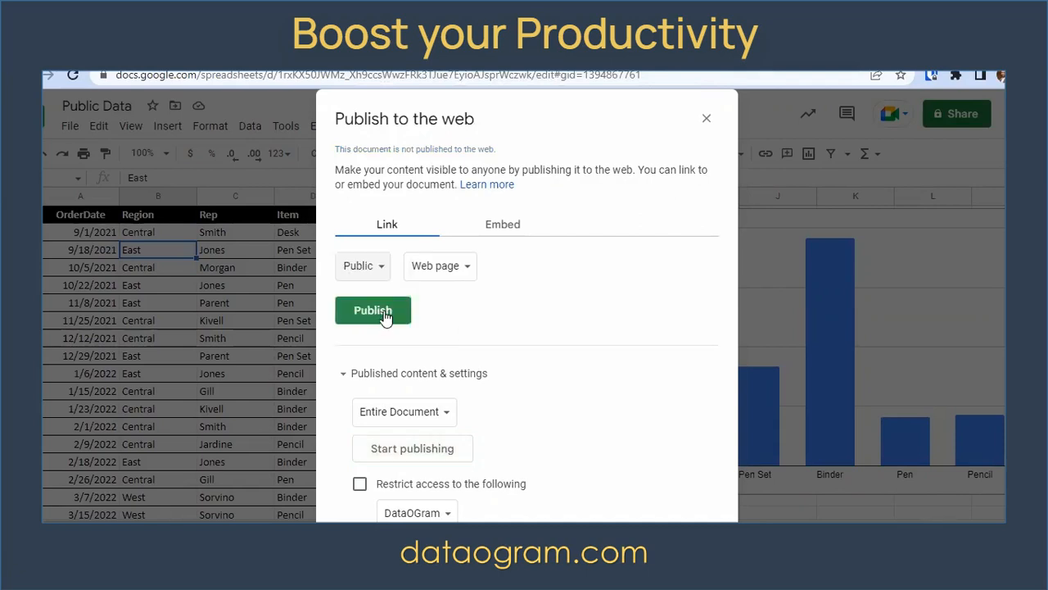
{"action": "left_click", "coordinate": [385, 315]}
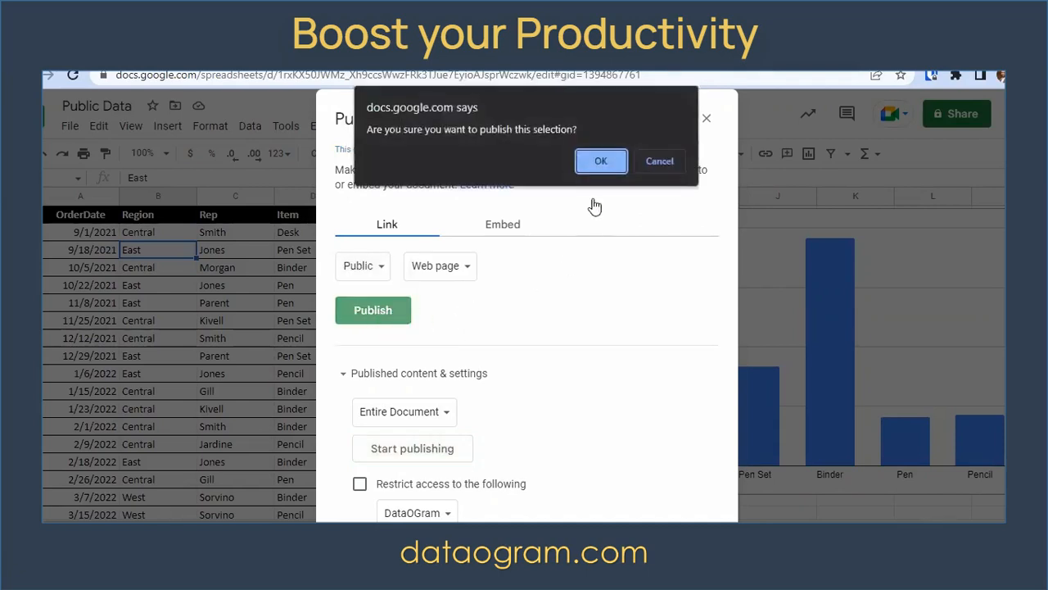
{"action": "left_click", "coordinate": [599, 167]}
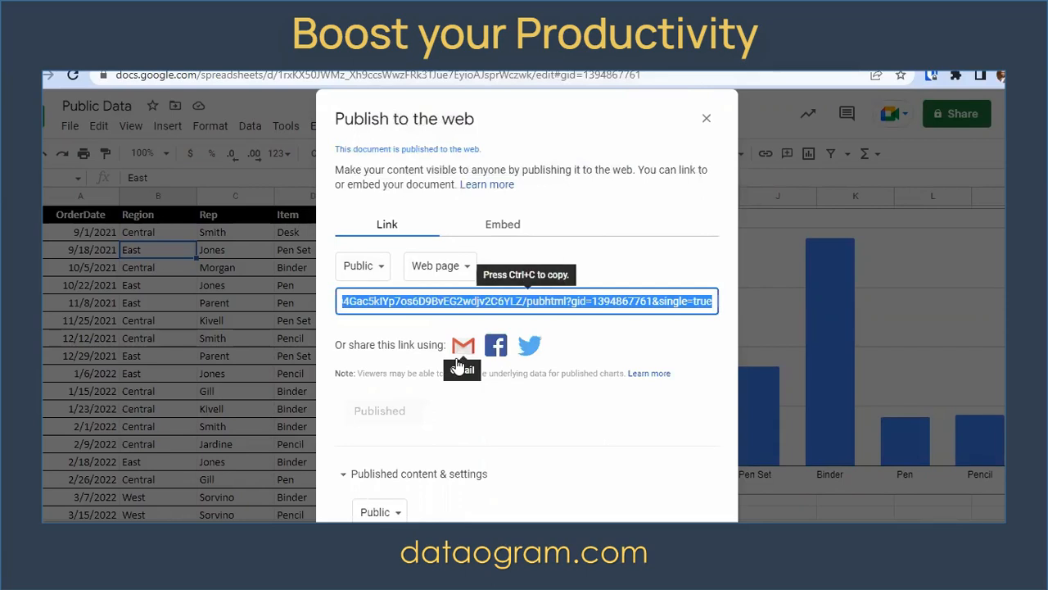
{"action": "left_click", "coordinate": [508, 232]}
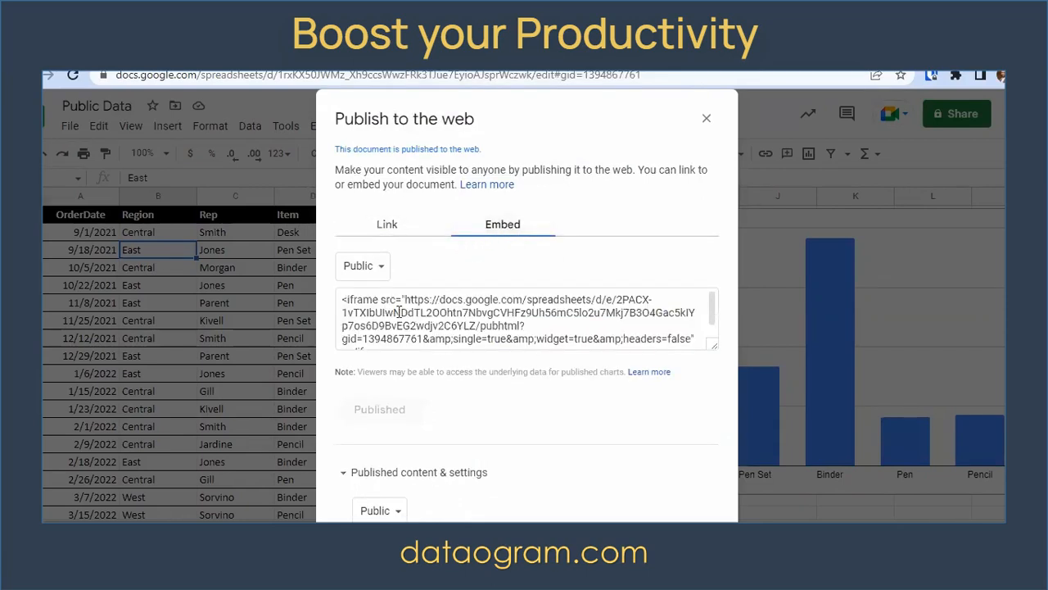
{"action": "left_click", "coordinate": [369, 320]}
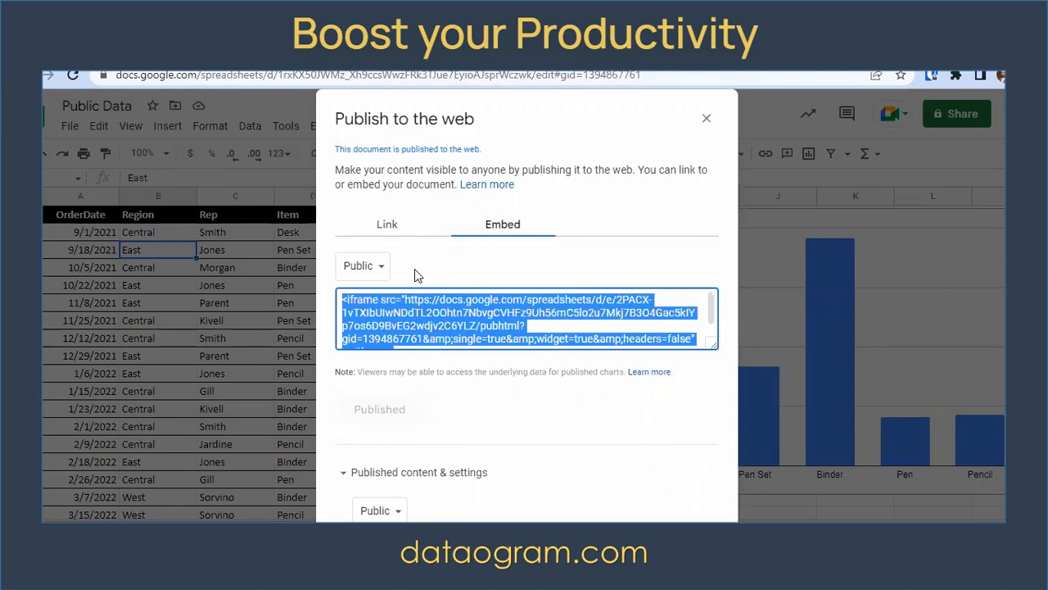
Step: Show the Public sheet's published web page link, select its full address, and close the publishing settings
{"action": "left_click", "coordinate": [388, 229]}
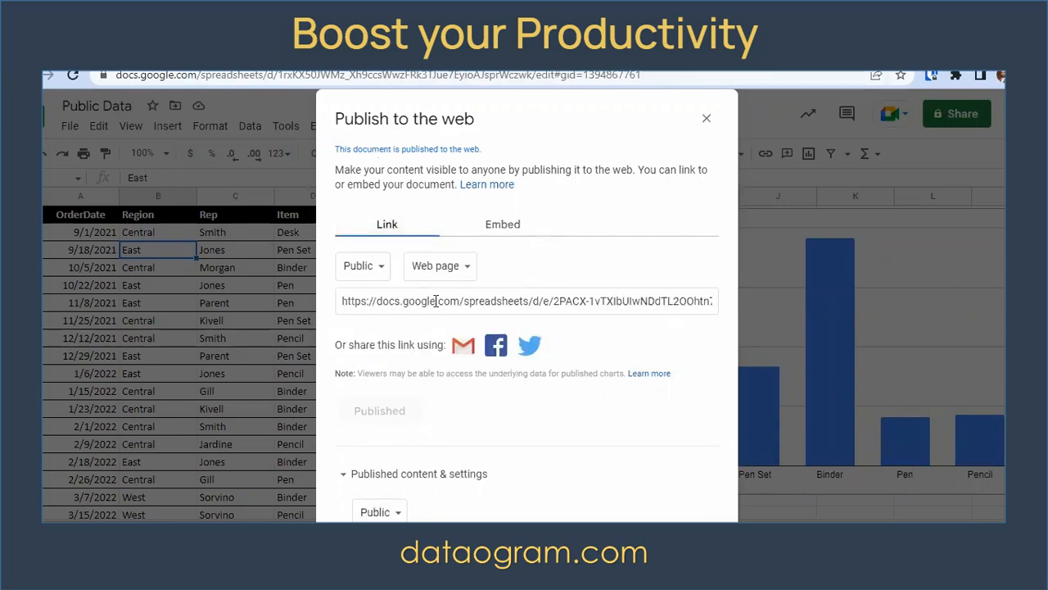
{"action": "left_click", "coordinate": [436, 301]}
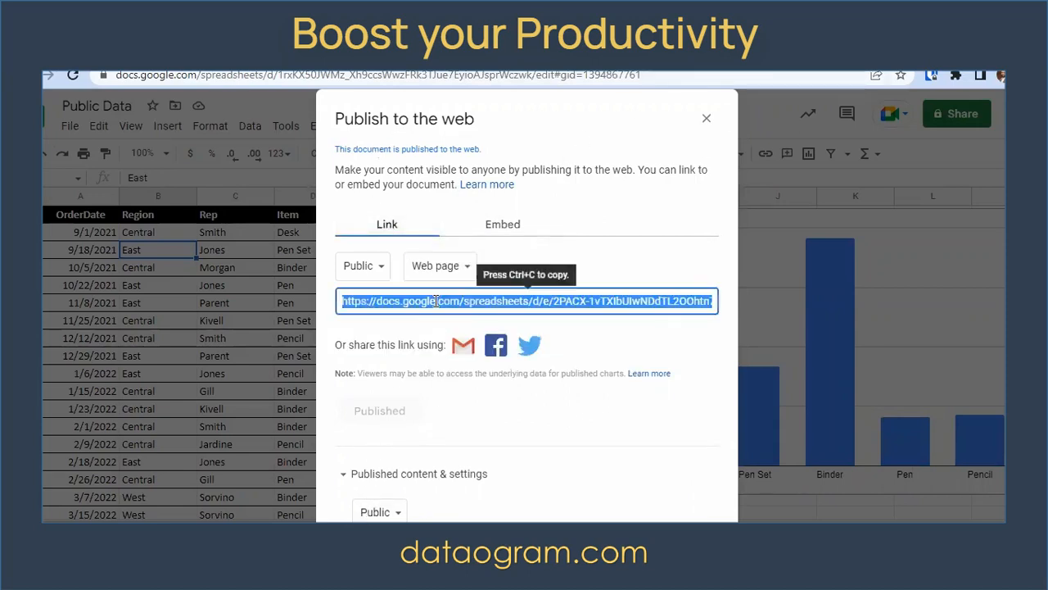
{"action": "left_click", "coordinate": [706, 119]}
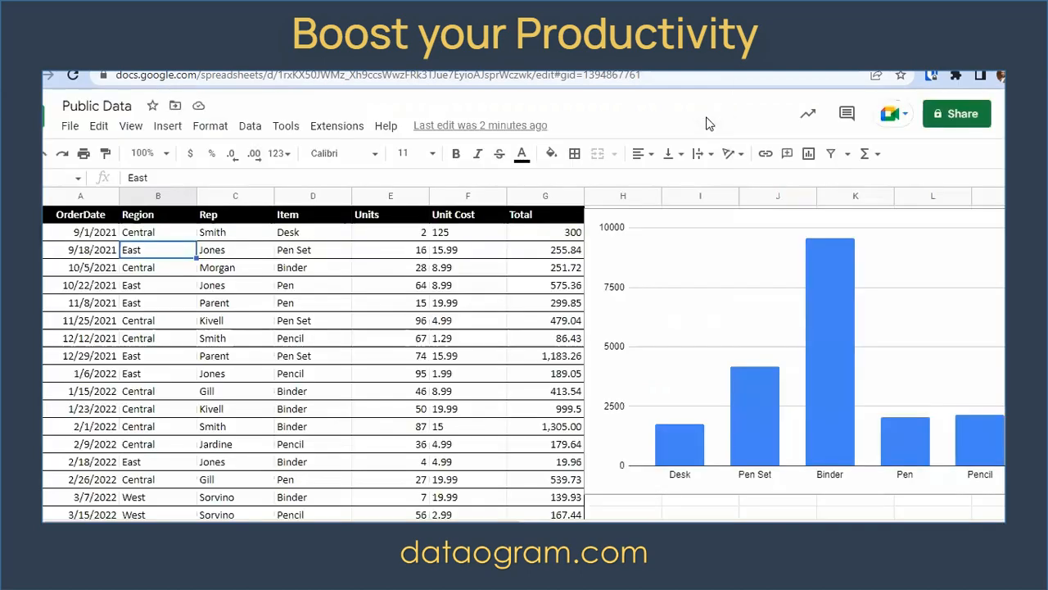
{"action": "left_click", "coordinate": [553, 234]}
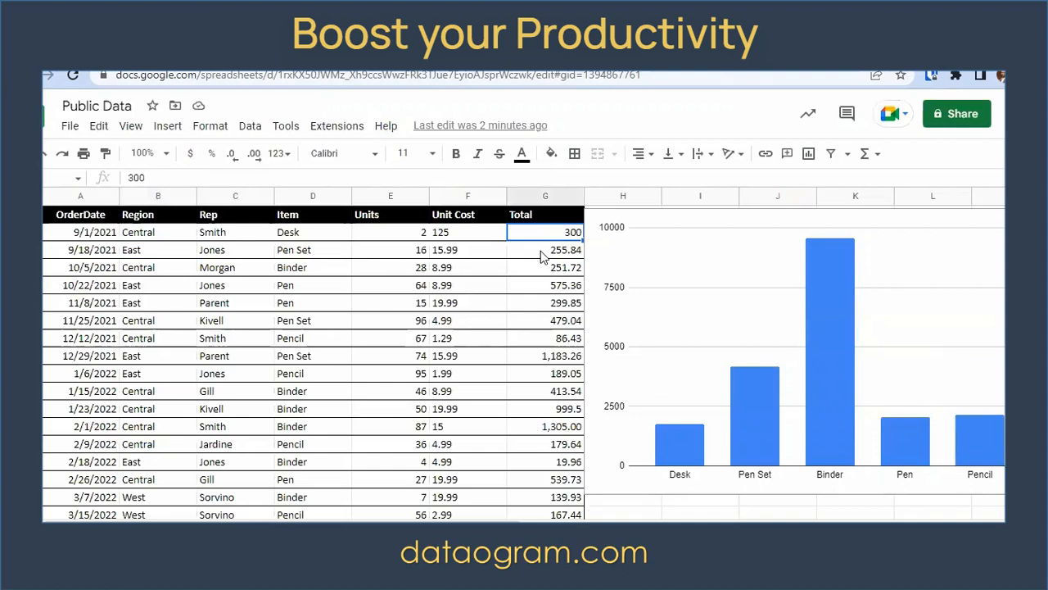
{"action": "scroll", "coordinate": [872, 242], "scroll_direction": "down", "scroll_amount": 1}
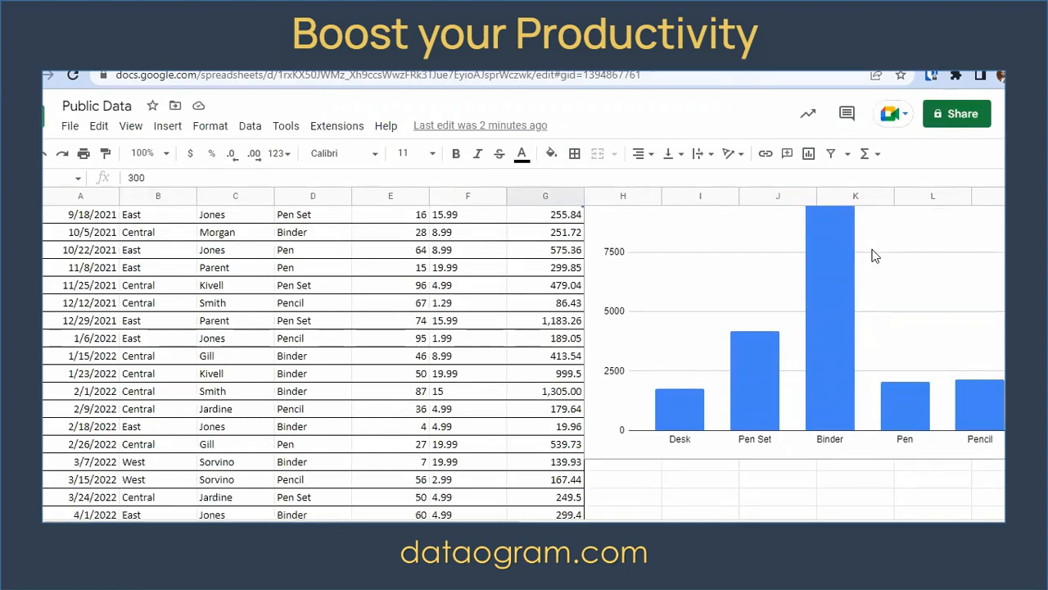
{"action": "left_click", "coordinate": [70, 129]}
{"action": "mouse_move", "coordinate": [115, 266]}
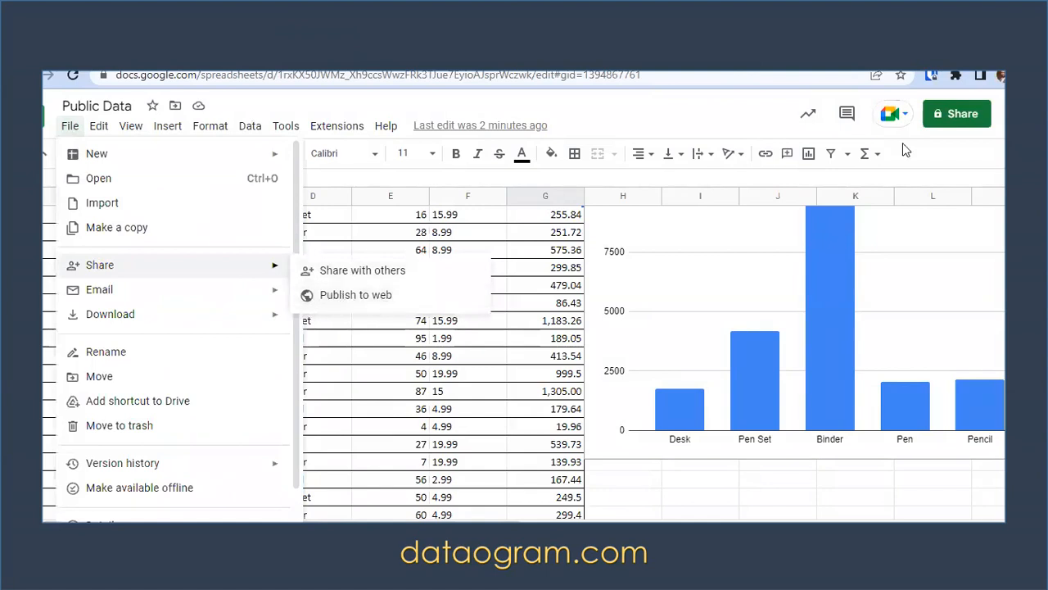
{"action": "left_click", "coordinate": [975, 226]}
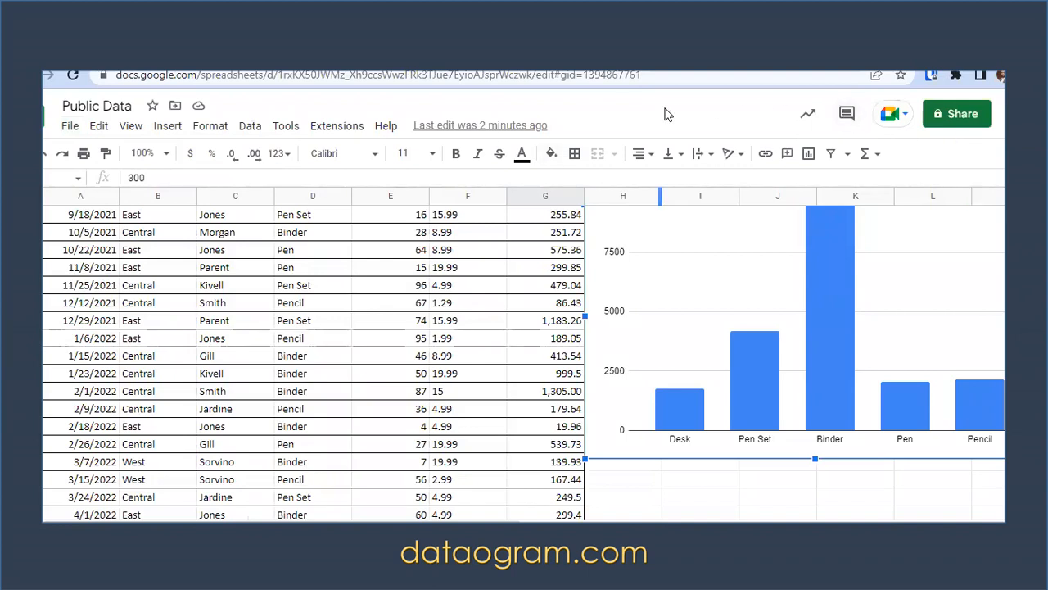
Step: Share the Public Data spreadsheet with anyone with the link as Viewer and copy its sharing link
{"action": "left_click", "coordinate": [947, 100]}
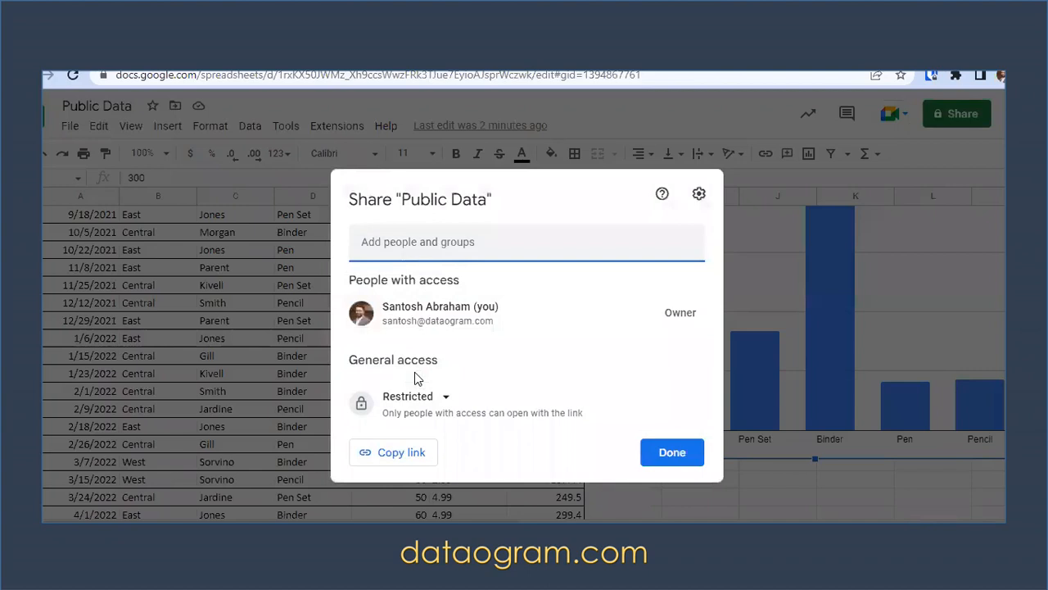
{"action": "left_click", "coordinate": [415, 459]}
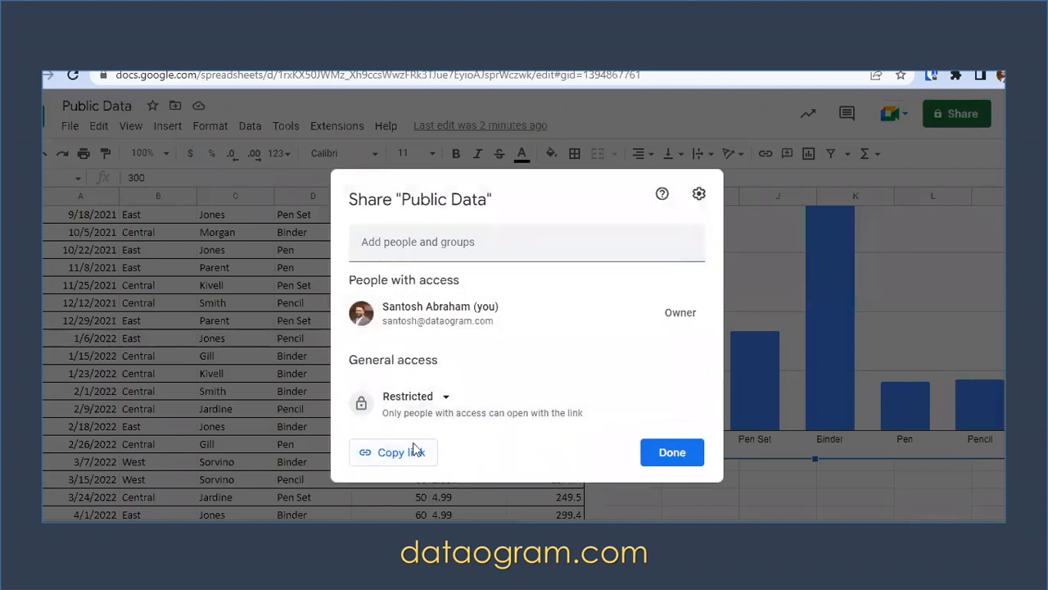
{"action": "left_click", "coordinate": [419, 396]}
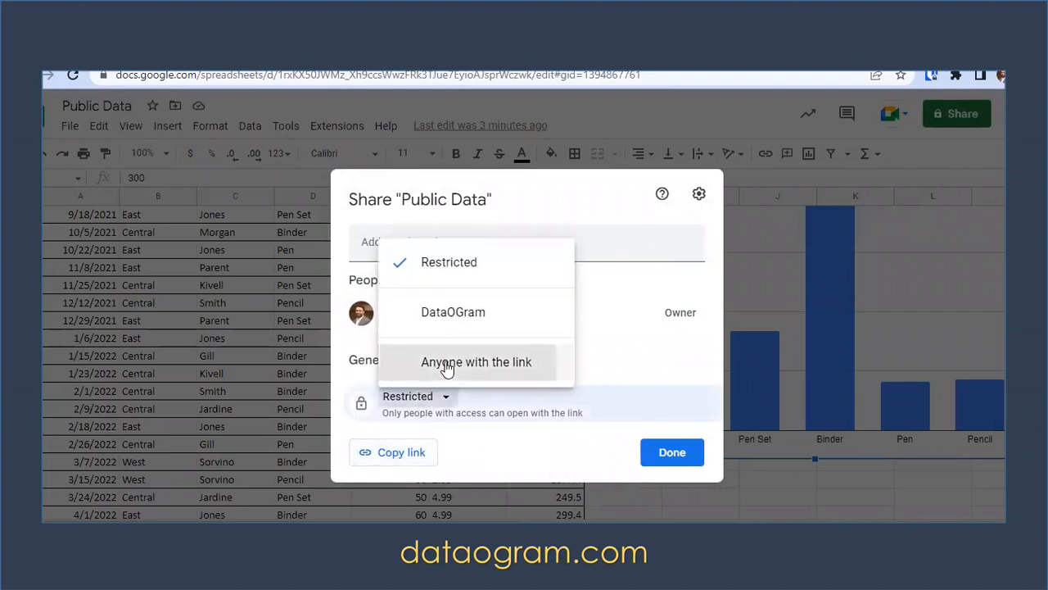
{"action": "left_click", "coordinate": [437, 363]}
{"action": "left_click", "coordinate": [412, 455]}
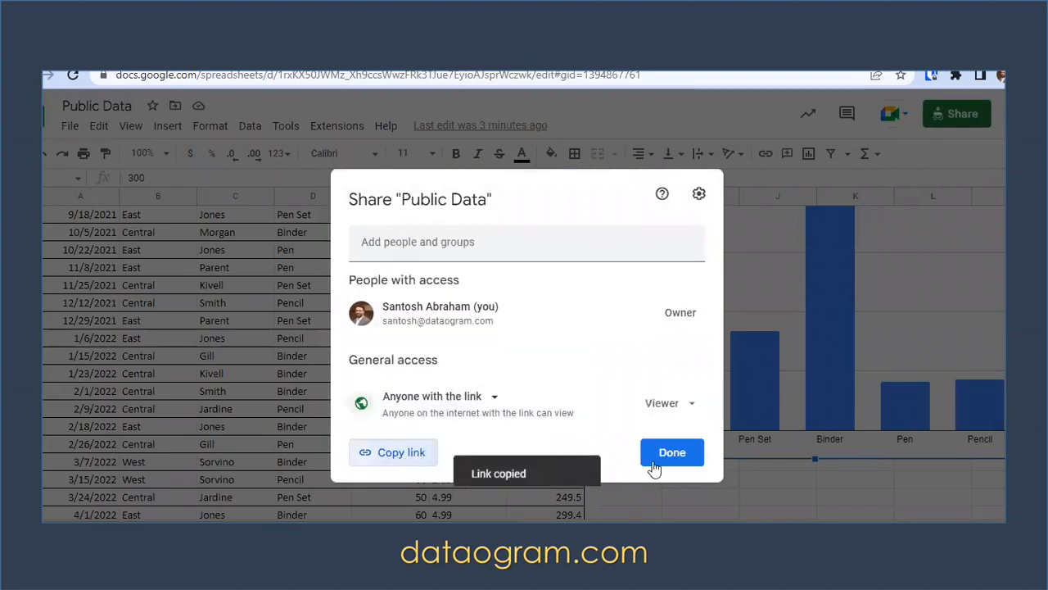
{"action": "left_click", "coordinate": [653, 464]}
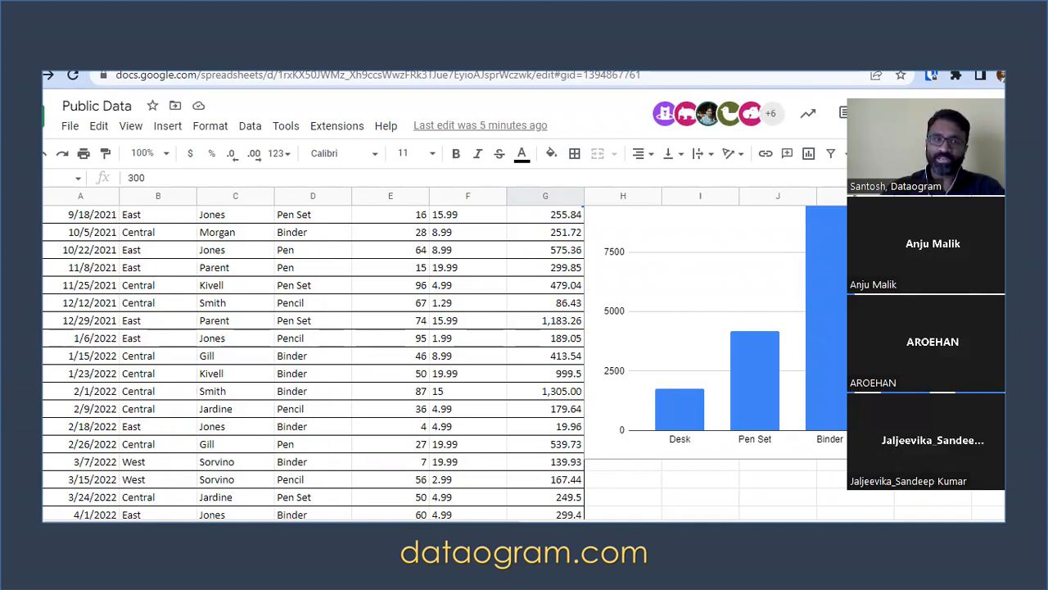
{"action": "scroll", "coordinate": [203, 278], "scroll_direction": "up", "scroll_amount": 1}
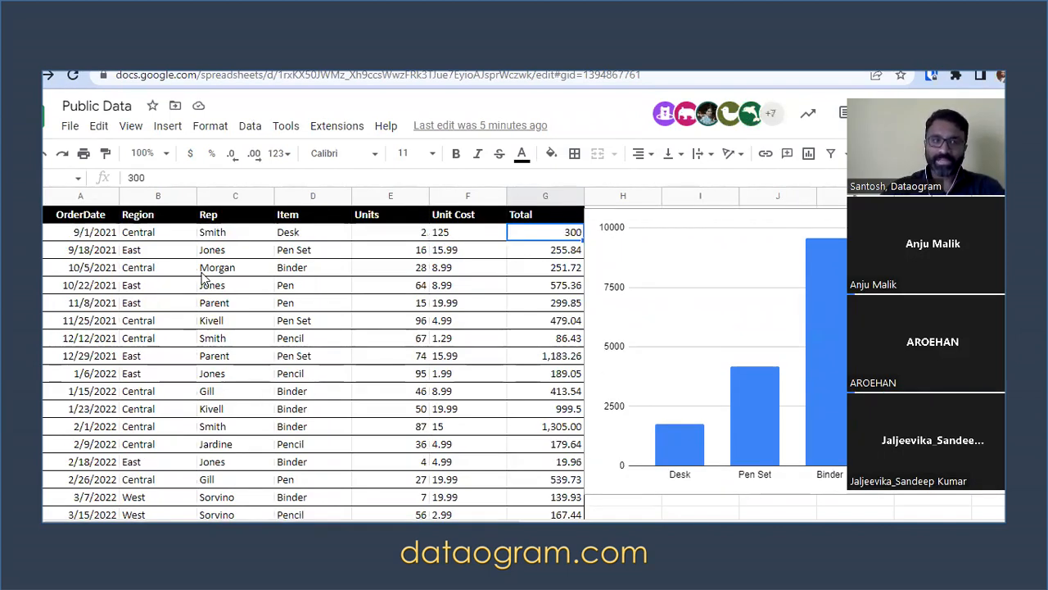
{"action": "left_click", "coordinate": [70, 126]}
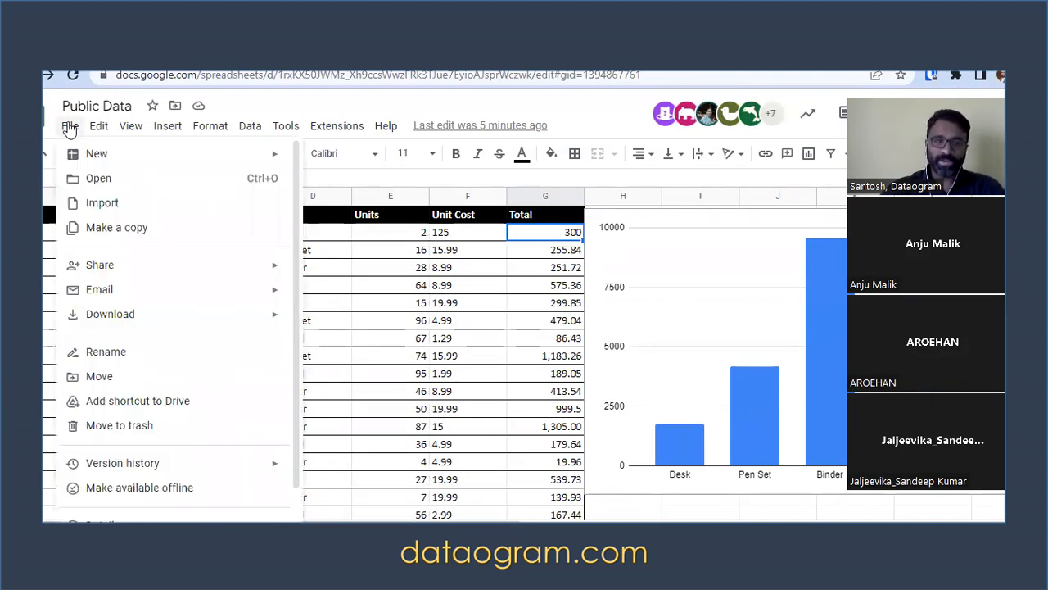
{"action": "left_click", "coordinate": [120, 231]}
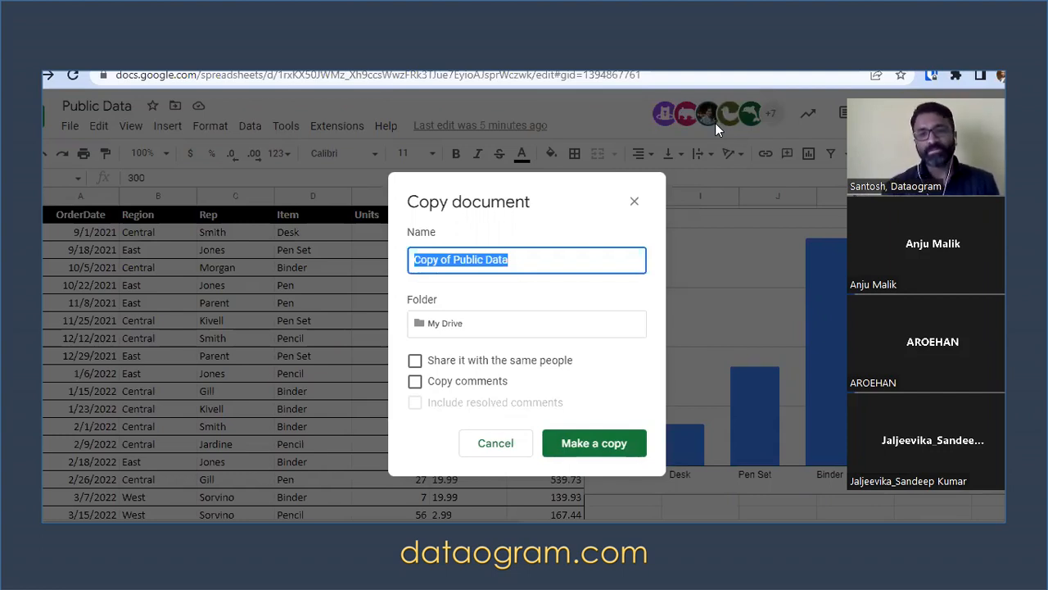
{"action": "left_click", "coordinate": [635, 204]}
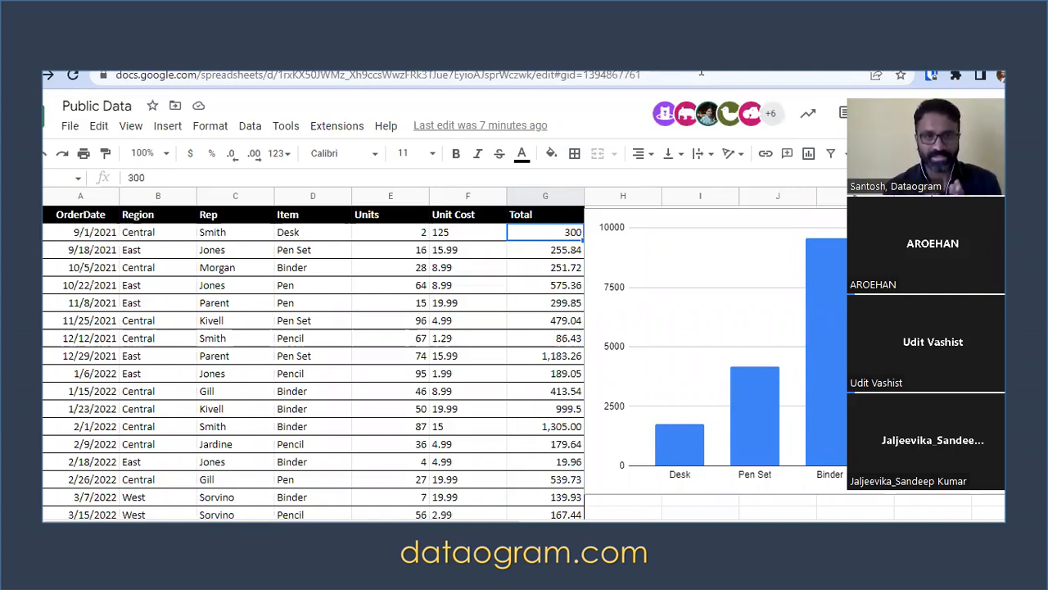
Step: Switch to the Sample Data - Team spreadsheet and open its sharing settings
{"action": "left_click", "coordinate": [193, 73]}
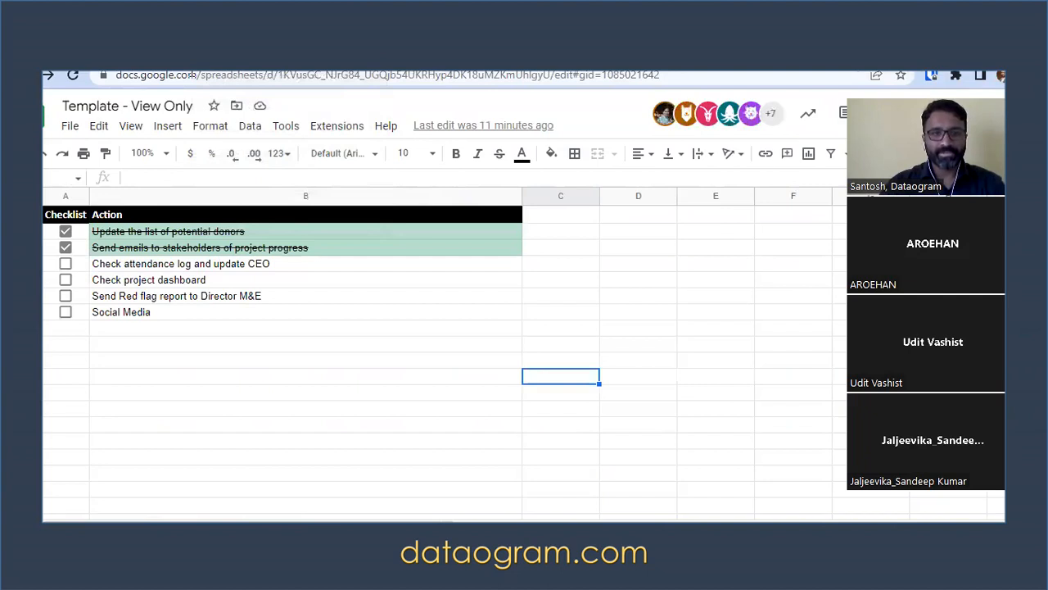
{"action": "key", "text": "ctrl+Tab"}
{"action": "key", "text": "ctrl+Tab"}
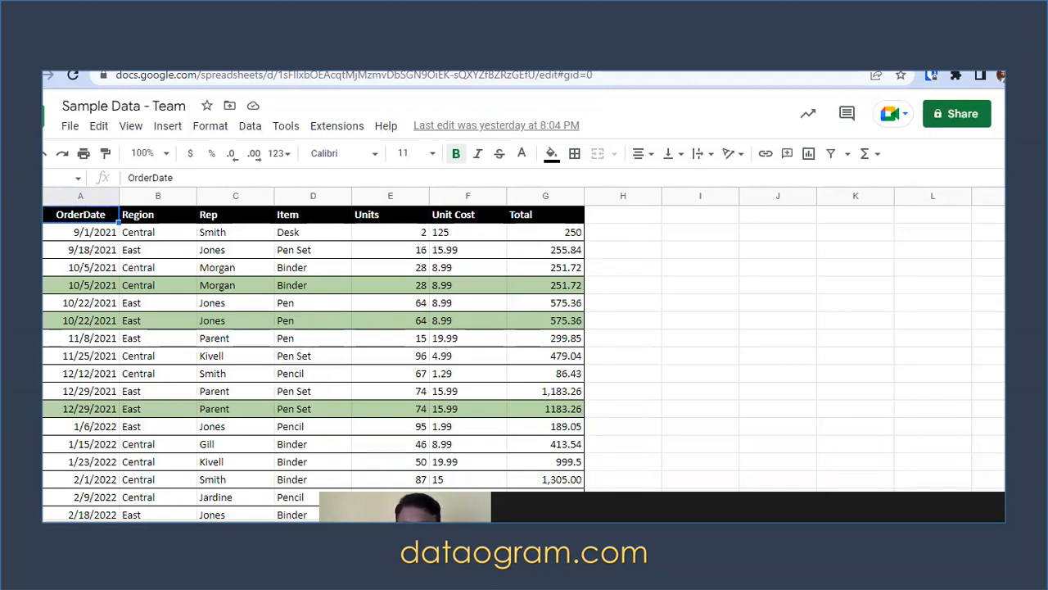
{"action": "left_click", "coordinate": [951, 117]}
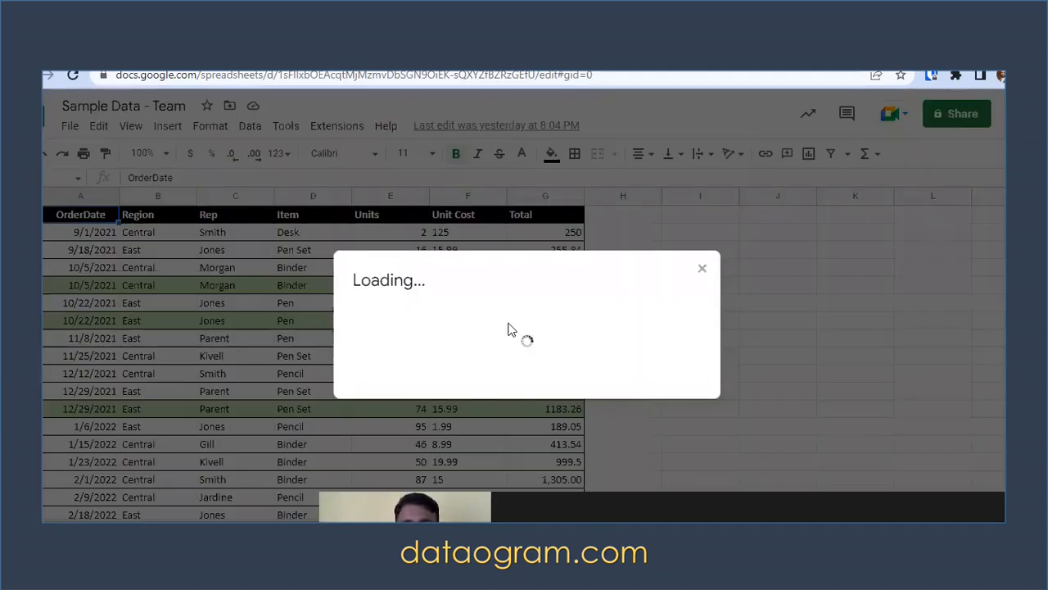
Step: Add four team members' e-mail addresses as recipients with the Editor role and review the recipient list
{"action": "left_click", "coordinate": [456, 243]}
{"action": "key", "text": "ctrl+v"}
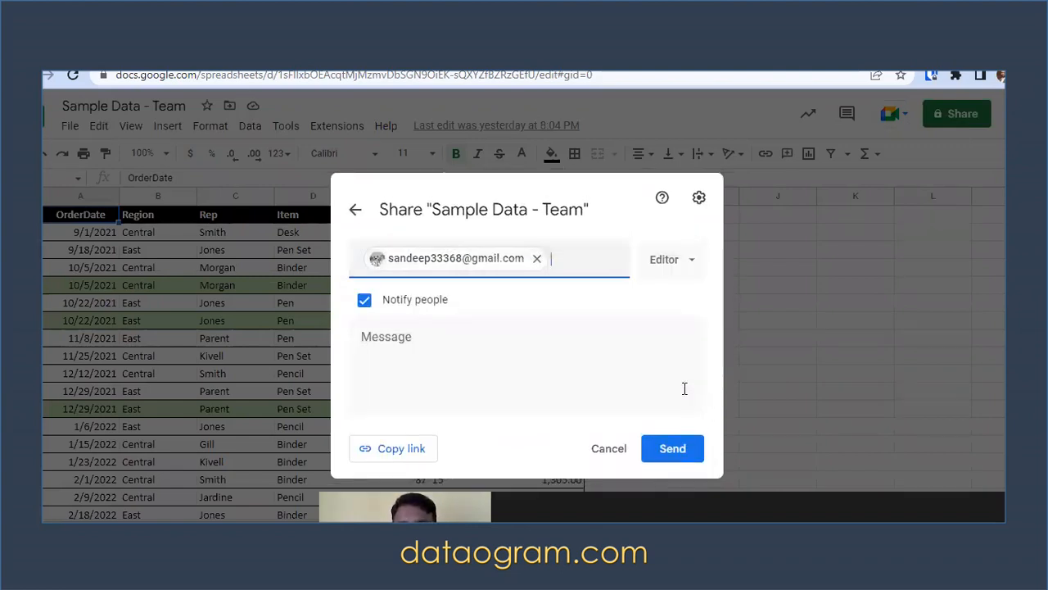
{"action": "left_click", "coordinate": [605, 273]}
{"action": "key", "text": "ctrl+v"}
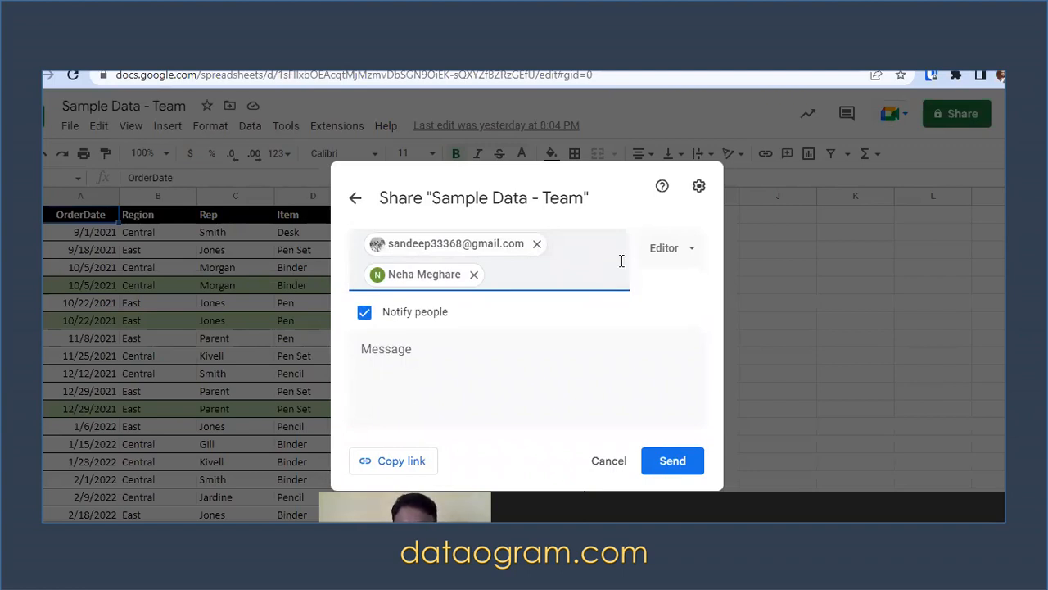
{"action": "left_click", "coordinate": [545, 270]}
{"action": "key", "text": "ctrl+v"}
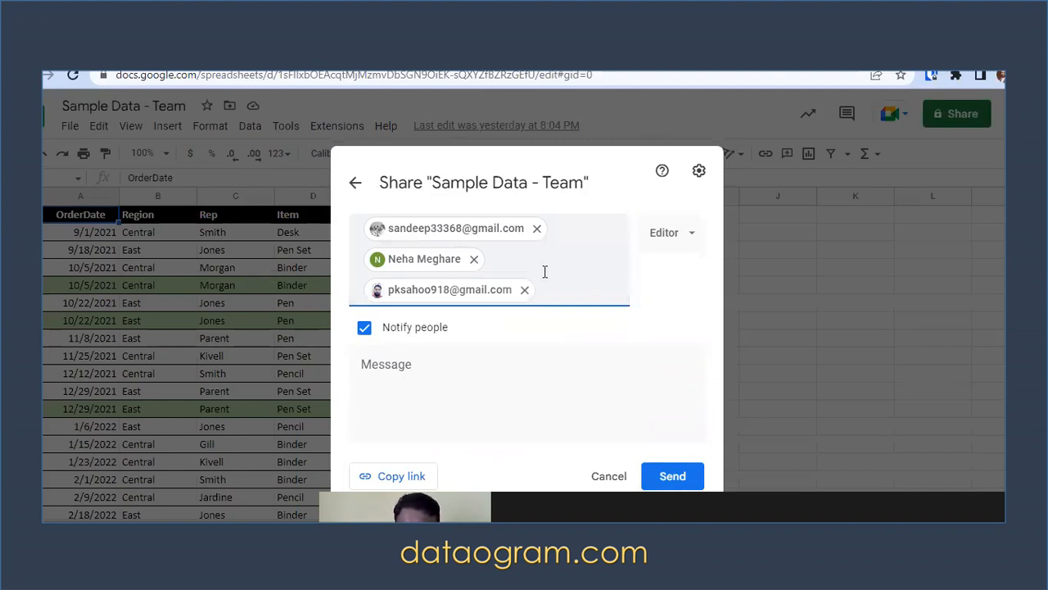
{"action": "left_click", "coordinate": [565, 297]}
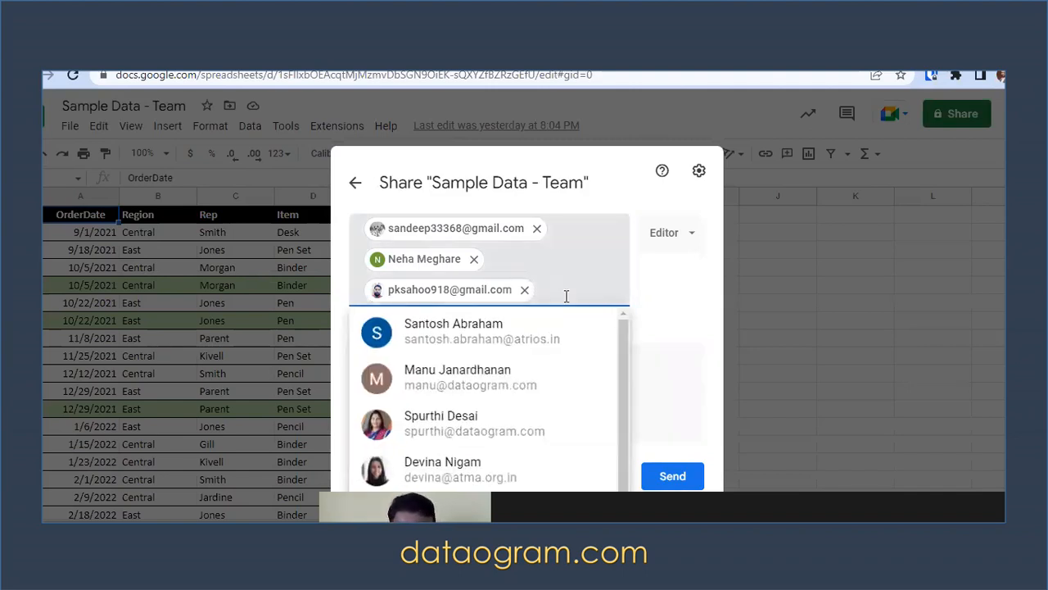
{"action": "key", "text": "ctrl+v"}
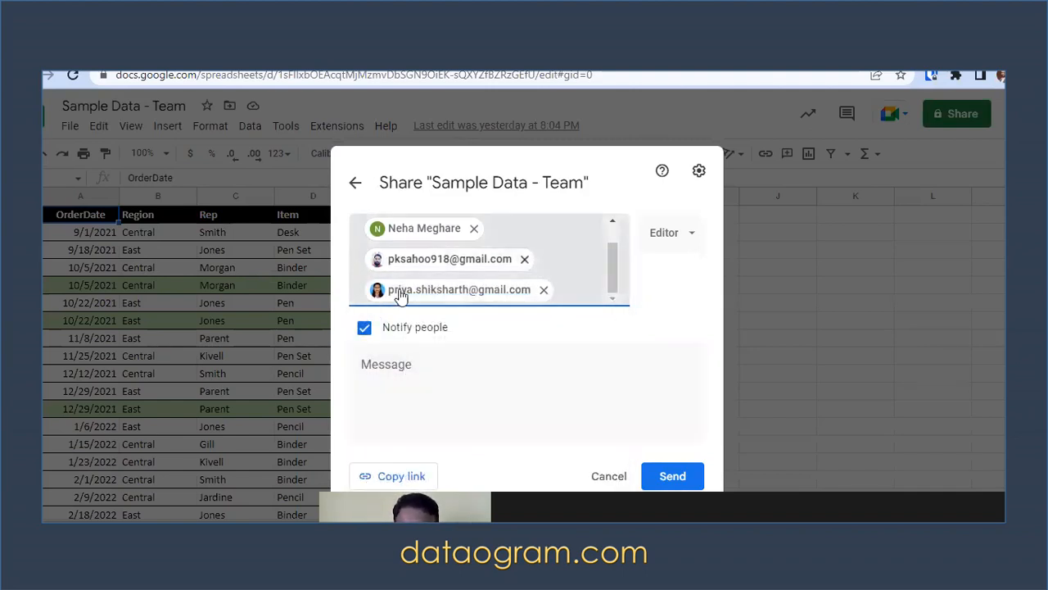
{"action": "scroll", "coordinate": [405, 270], "scroll_direction": "up", "scroll_amount": 1}
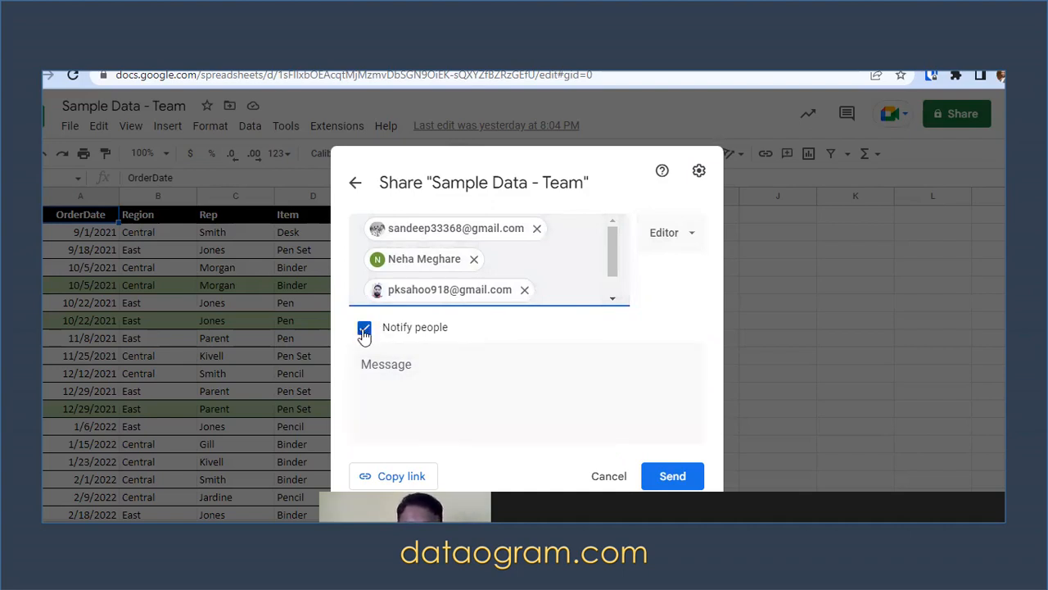
Step: Add the message "Kindly check this data and let me know if its ok" and send the invitation, allowing sharing outside the organization
{"action": "left_click", "coordinate": [392, 363]}
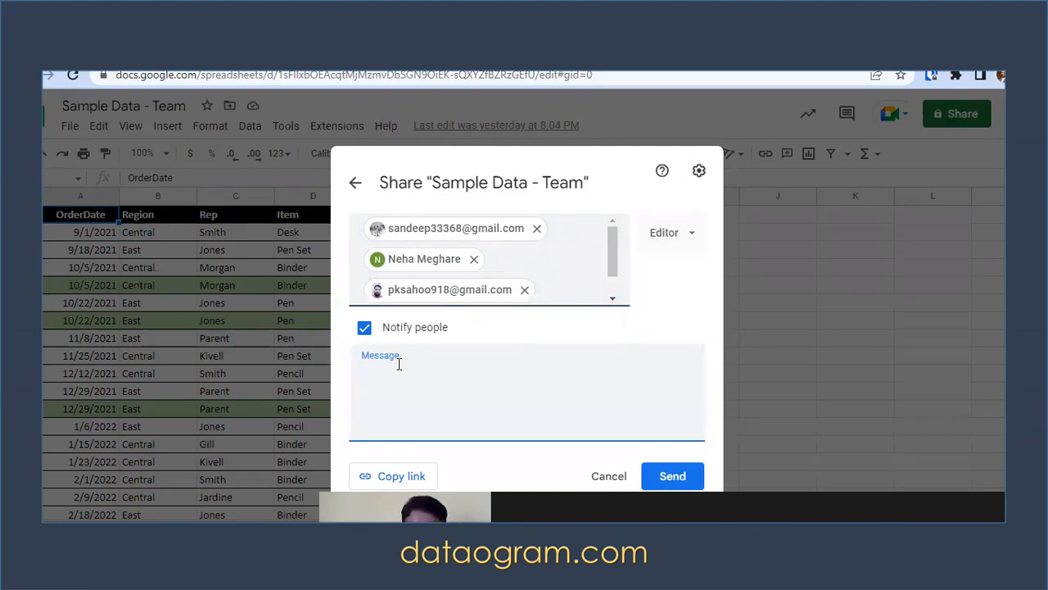
{"action": "type", "text": "Kindly check this data "}
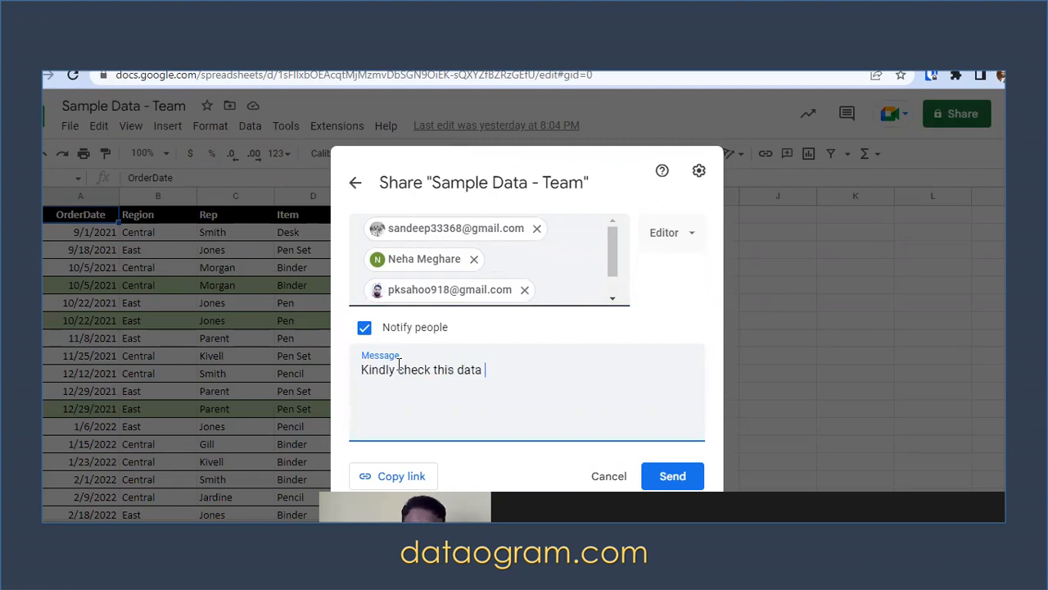
{"action": "type", "text": "and let me know"}
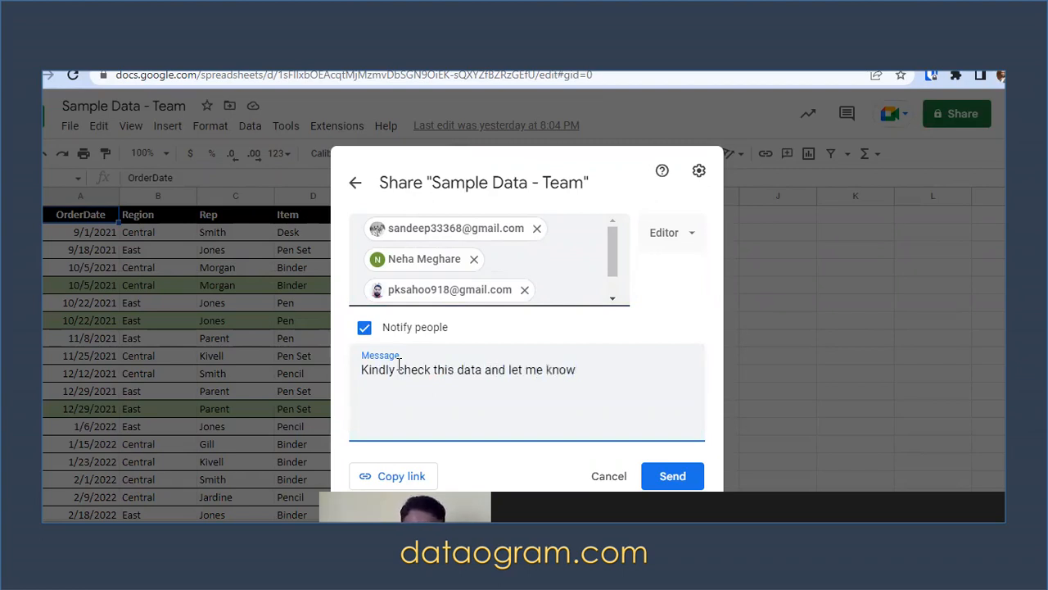
{"action": "type", "text": " if it s ok"}
{"action": "key", "text": "Left"}
{"action": "key", "text": "Left"}
{"action": "key", "text": "Left"}
{"action": "key", "text": "Left"}
{"action": "key", "text": "BackSpace"}
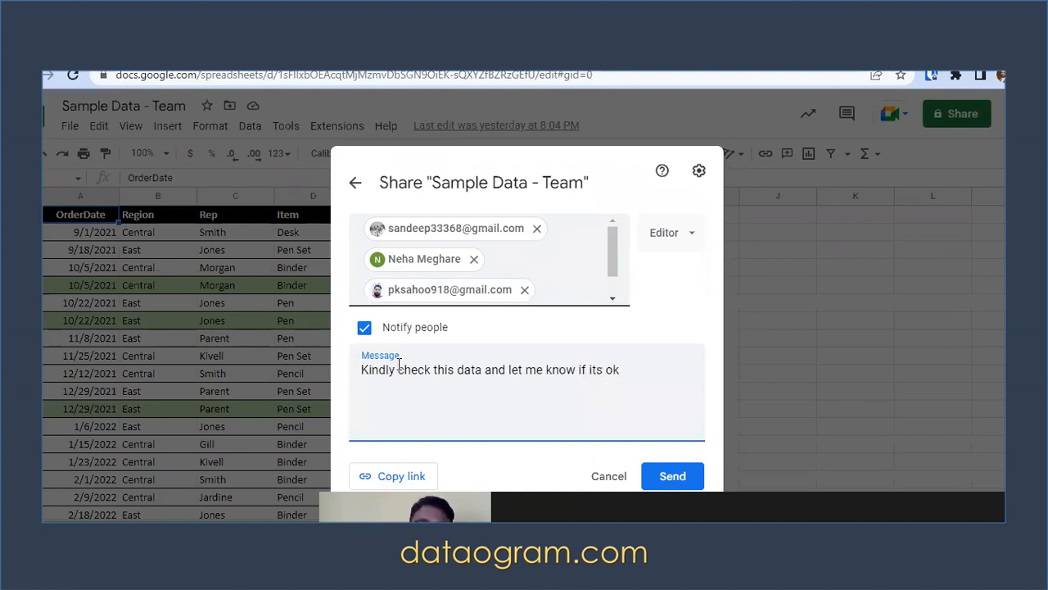
{"action": "left_click", "coordinate": [672, 479]}
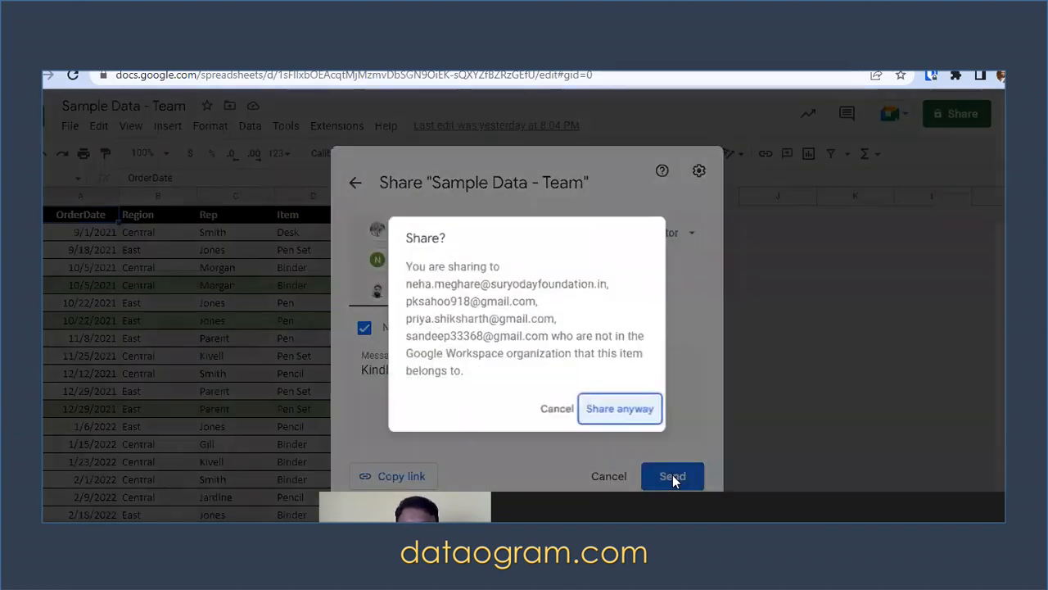
{"action": "left_click", "coordinate": [623, 419]}
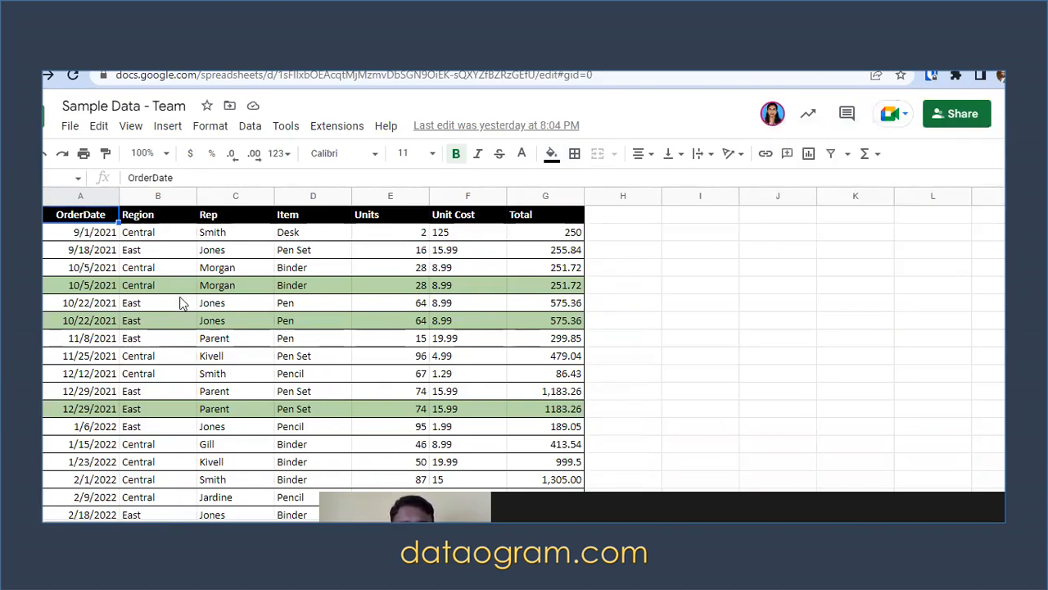
Step: Set the Total of the 9/18/2021 Pen Set order to 260
{"action": "scroll", "coordinate": [309, 322], "scroll_direction": "down", "scroll_amount": 2}
{"action": "scroll", "coordinate": [309, 323], "scroll_direction": "up", "scroll_amount": 2}
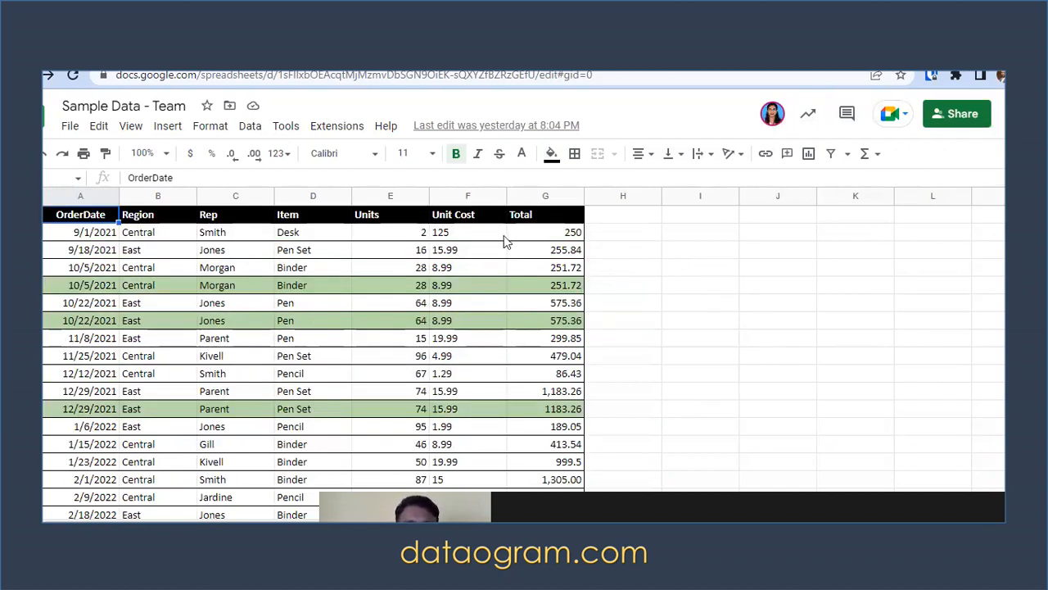
{"action": "left_click", "coordinate": [556, 253]}
{"action": "left_click", "coordinate": [414, 256]}
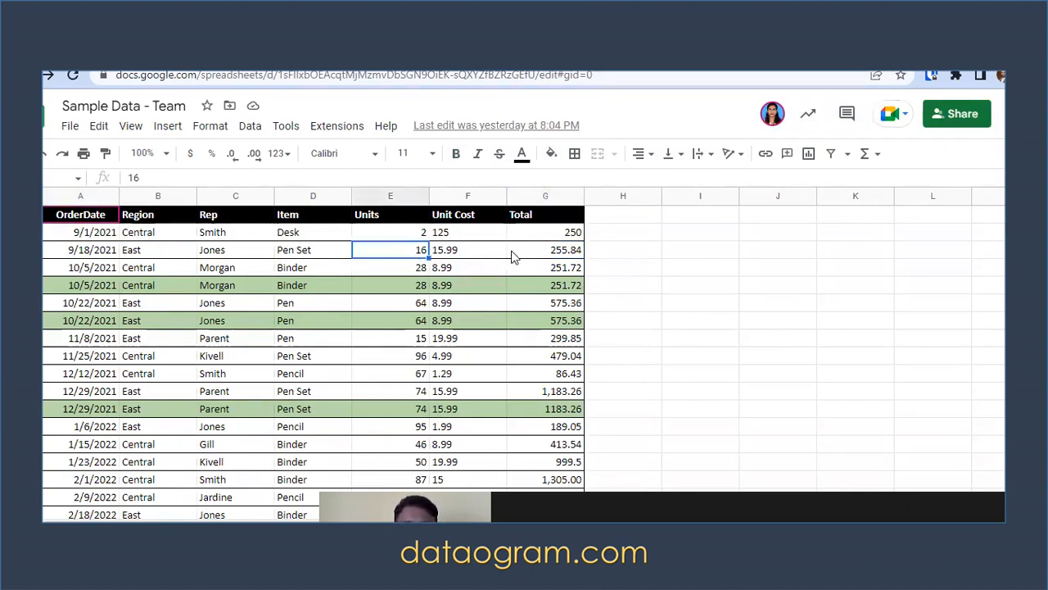
{"action": "left_click", "coordinate": [543, 256]}
{"action": "type", "text": "260"}
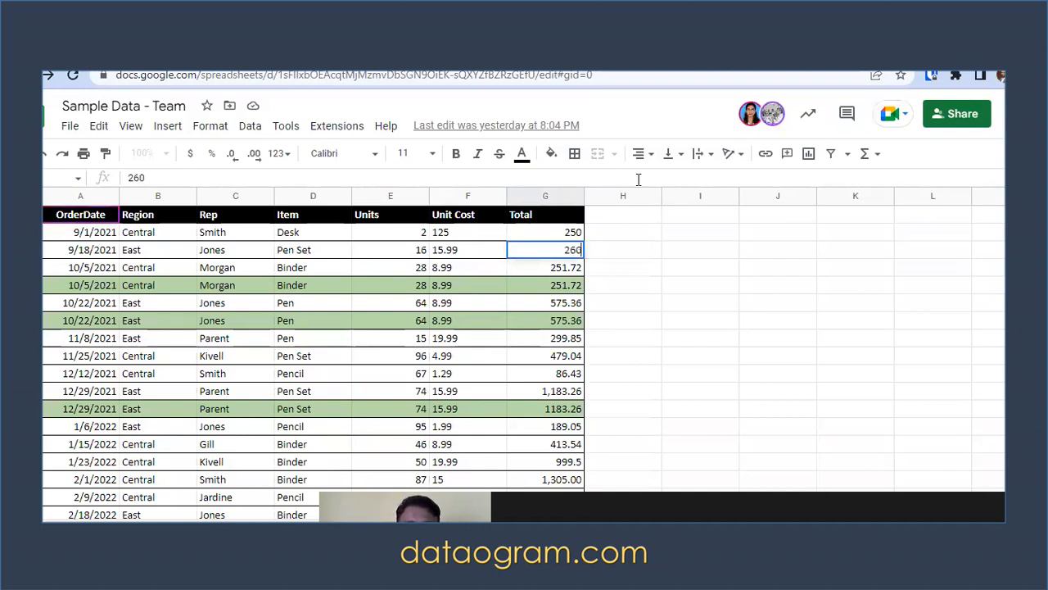
{"action": "key", "text": "Return"}
Step: Add the note "This is not correct" beside the Total of the 9/18/2021 Pen Set order
{"action": "key", "text": "Up"}
{"action": "key", "text": "Right"}
{"action": "type", "text": "This is "}
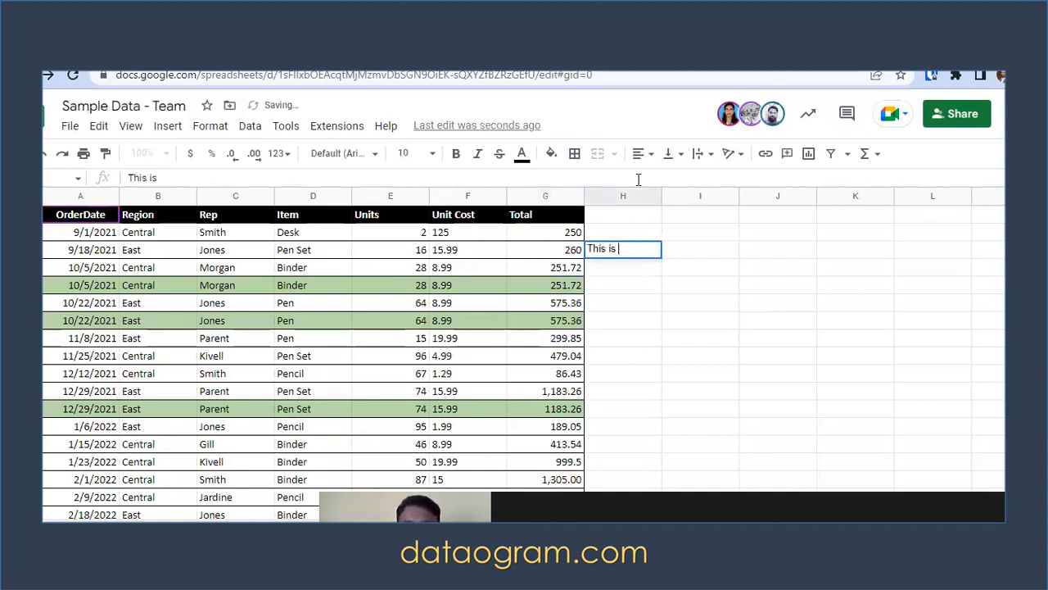
{"action": "type", "text": "not correc"}
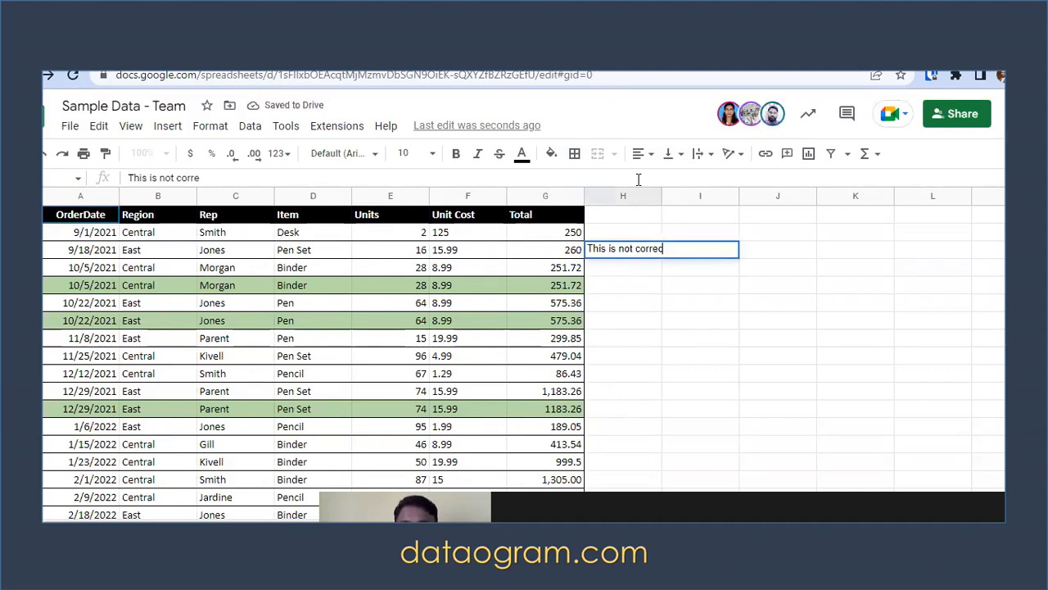
{"action": "type", "text": "t"}
{"action": "key", "text": "Return"}
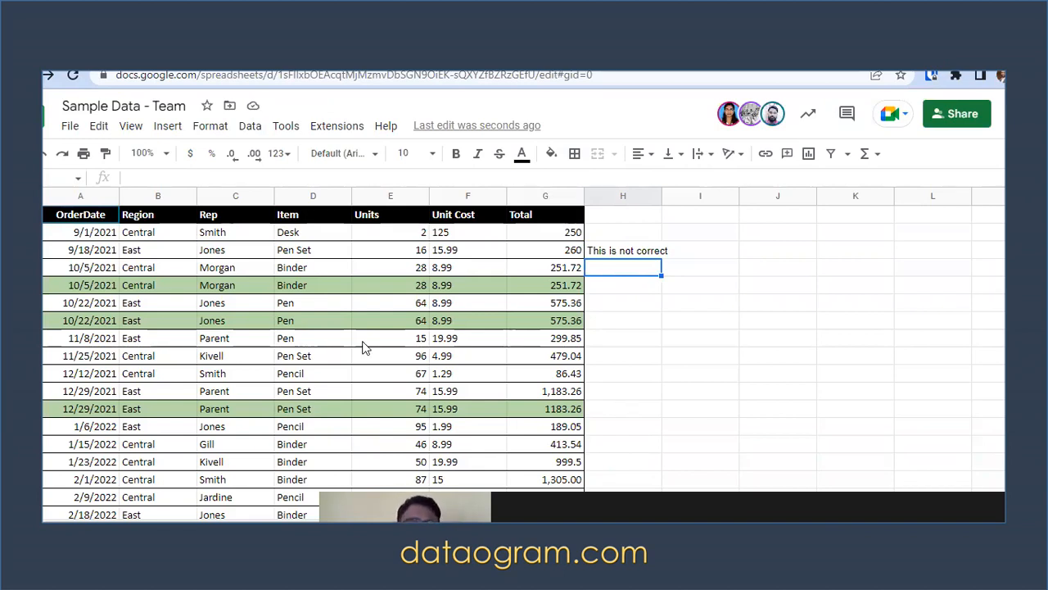
Step: Set the Total of the 3/15/2022 Pencil order to 170
{"action": "scroll", "coordinate": [366, 348], "scroll_direction": "down", "scroll_amount": 5}
{"action": "scroll", "coordinate": [362, 347], "scroll_direction": "up", "scroll_amount": 5}
{"action": "scroll", "coordinate": [554, 444], "scroll_direction": "down", "scroll_amount": 3}
{"action": "left_click", "coordinate": [543, 393]}
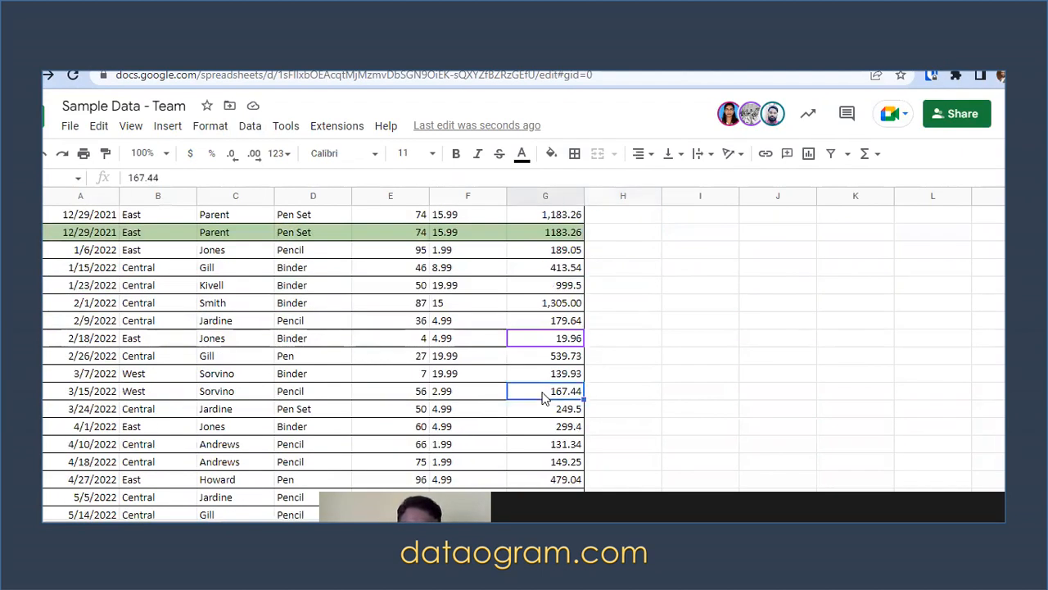
{"action": "type", "text": "170"}
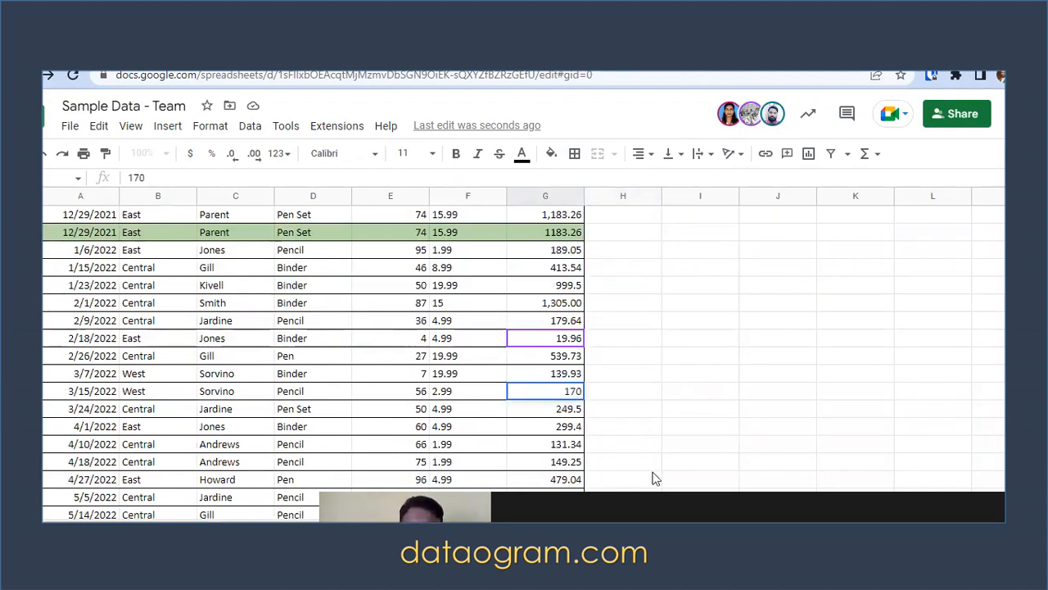
{"action": "left_click", "coordinate": [684, 447]}
Step: Add a note beside the Total of the 2/1/2022 Binder order saying that its rep has left for vacation
{"action": "scroll", "coordinate": [483, 350], "scroll_direction": "up", "scroll_amount": 2}
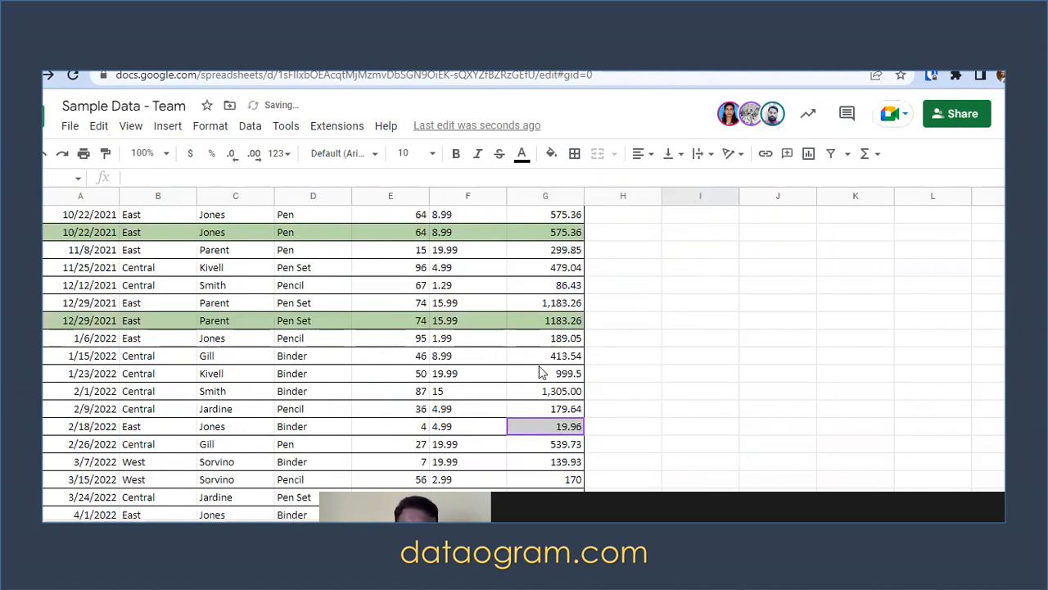
{"action": "left_click", "coordinate": [541, 373]}
{"action": "left_click", "coordinate": [613, 381]}
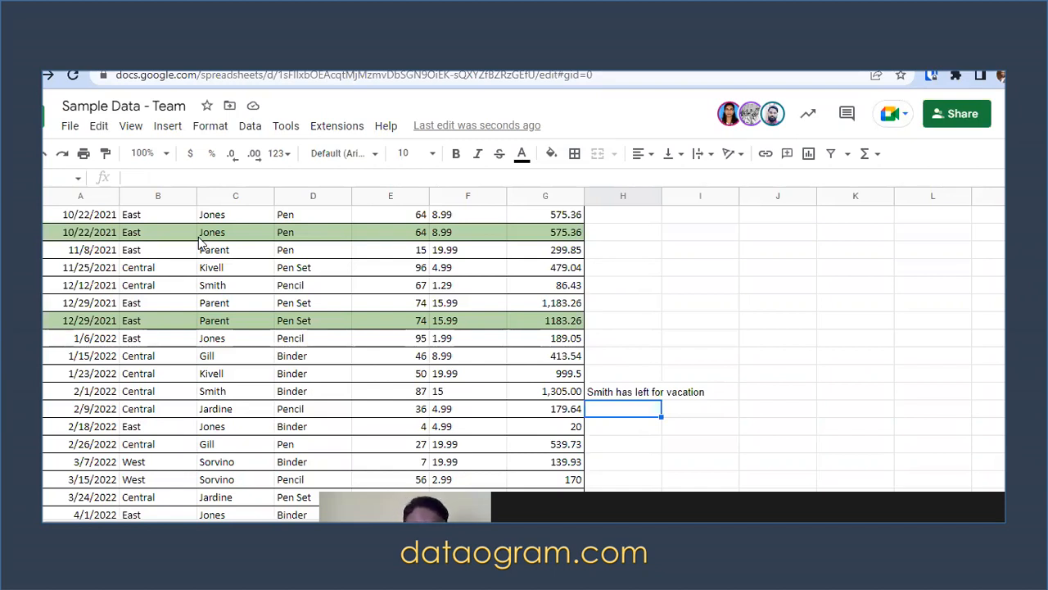
Step: Review the people with access and their roles in the spreadsheet's sharing settings, then close them
{"action": "scroll", "coordinate": [201, 241], "scroll_direction": "up", "scroll_amount": 2}
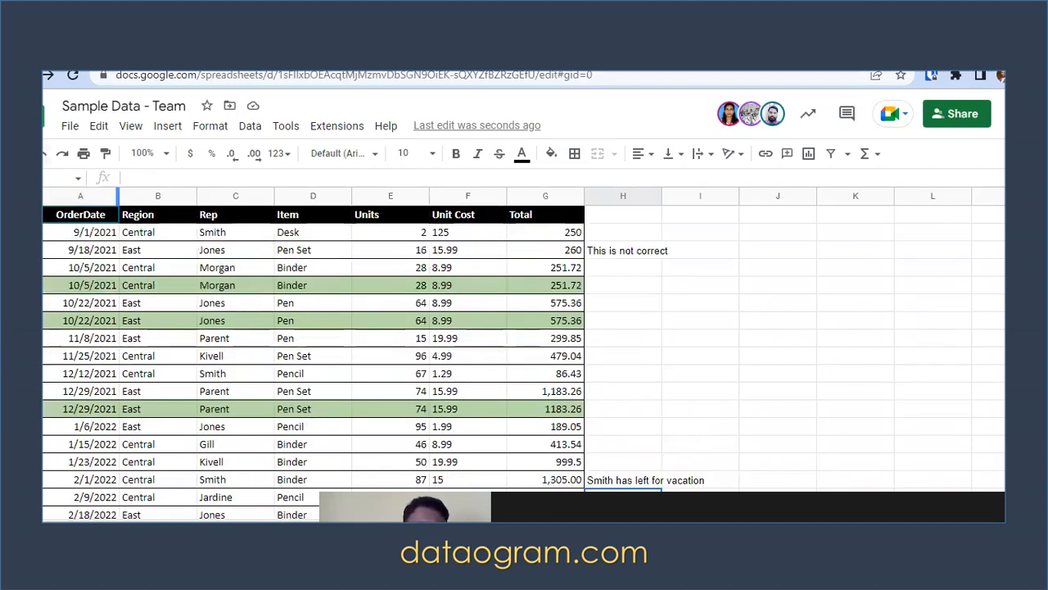
{"action": "left_click", "coordinate": [69, 127]}
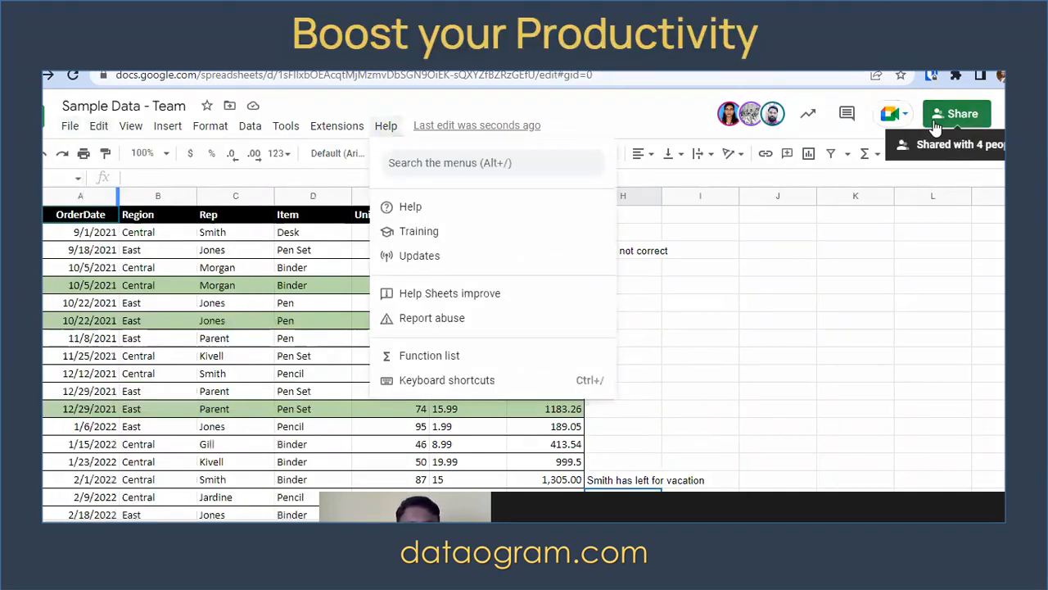
{"action": "left_click", "coordinate": [936, 119]}
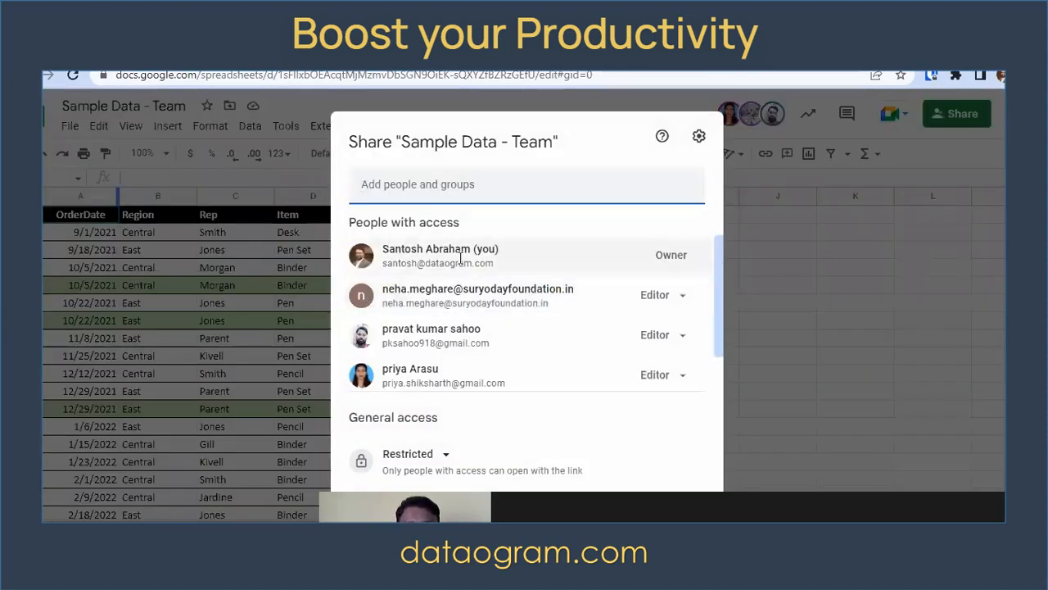
{"action": "scroll", "coordinate": [668, 298], "scroll_direction": "down", "scroll_amount": 1}
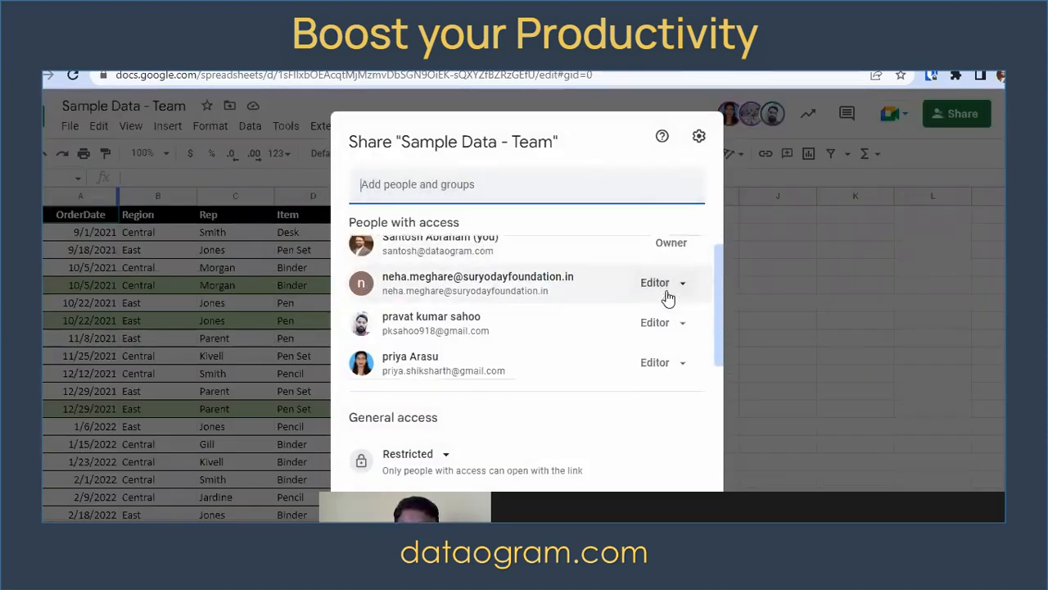
{"action": "scroll", "coordinate": [668, 298], "scroll_direction": "down", "scroll_amount": 1}
{"action": "left_click", "coordinate": [658, 259]}
{"action": "left_click", "coordinate": [651, 257]}
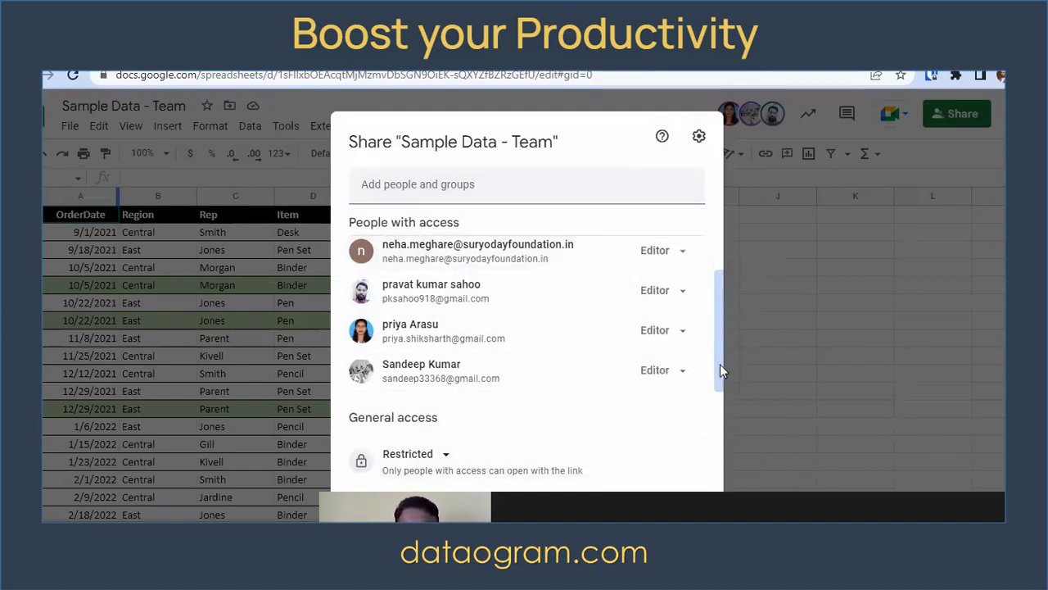
{"action": "scroll", "coordinate": [720, 366], "scroll_direction": "up", "scroll_amount": 2}
{"action": "scroll", "coordinate": [721, 353], "scroll_direction": "down", "scroll_amount": 1}
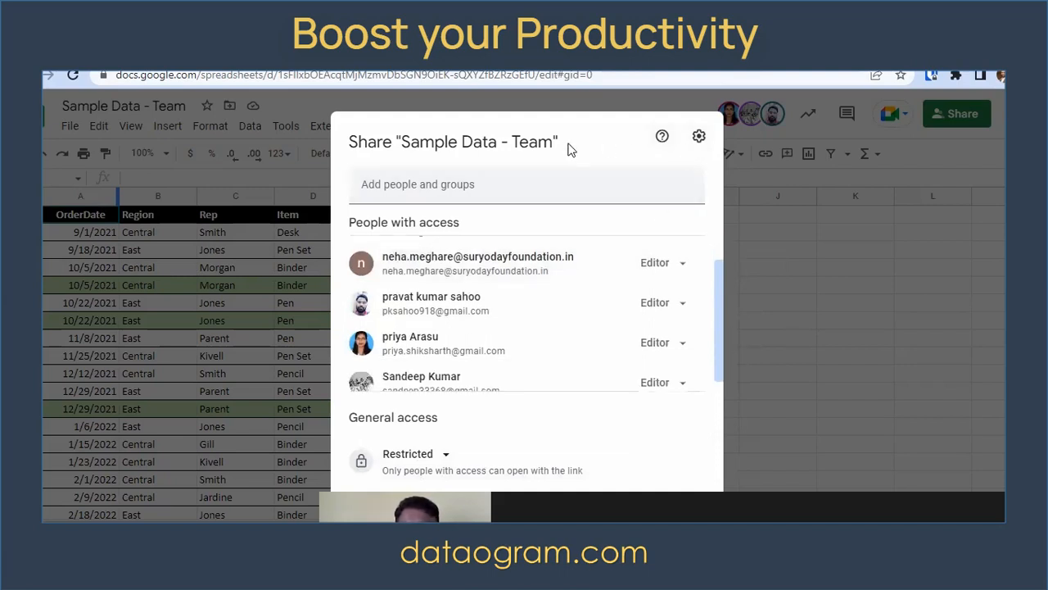
{"action": "left_click", "coordinate": [893, 281]}
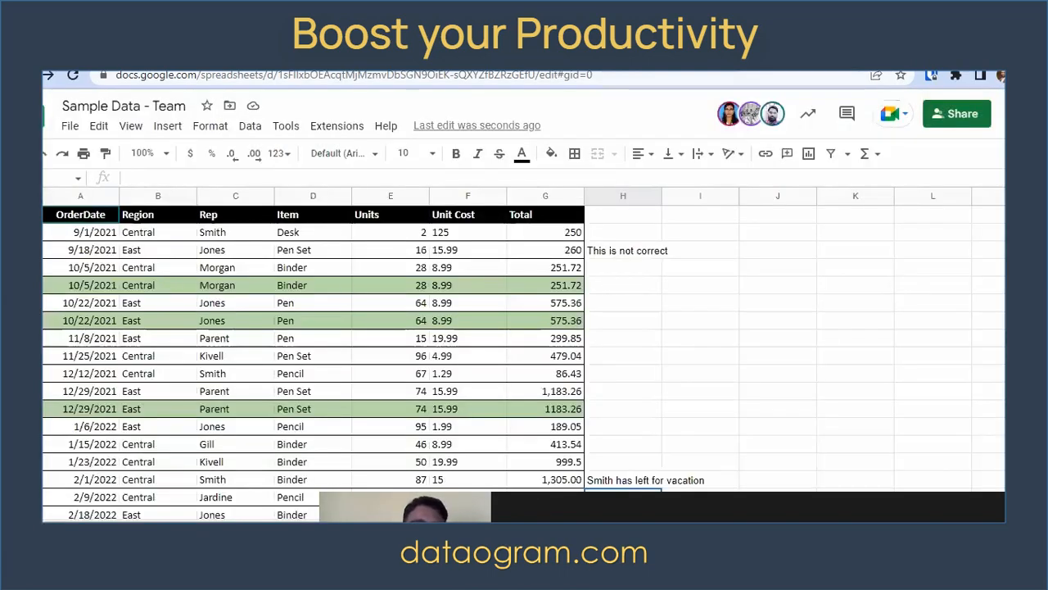
Step: Open the version history and examine which editor made each highlighted change in the current version
{"action": "left_click", "coordinate": [67, 129]}
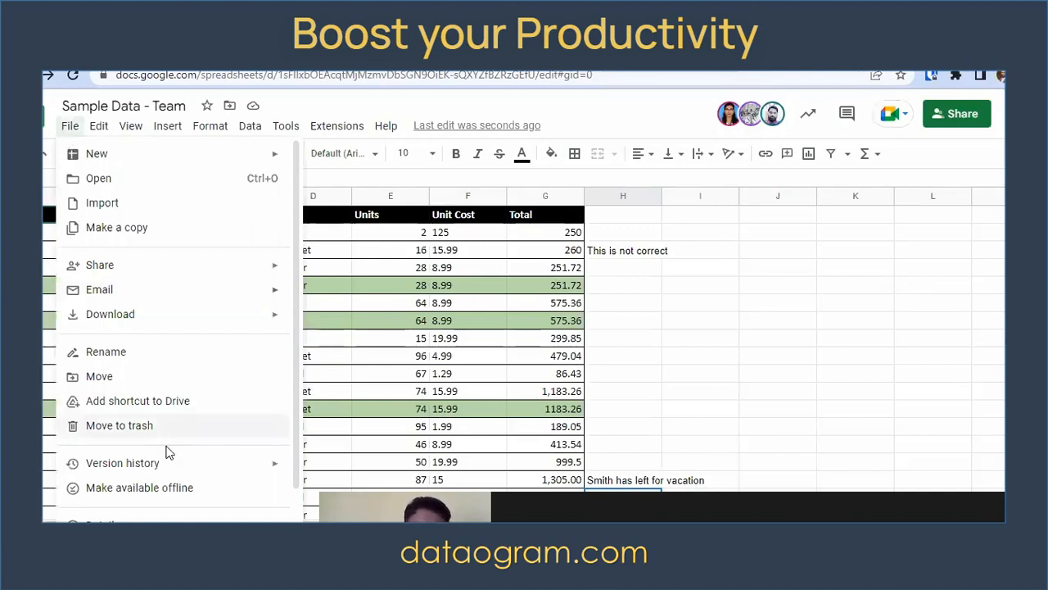
{"action": "mouse_move", "coordinate": [171, 464]}
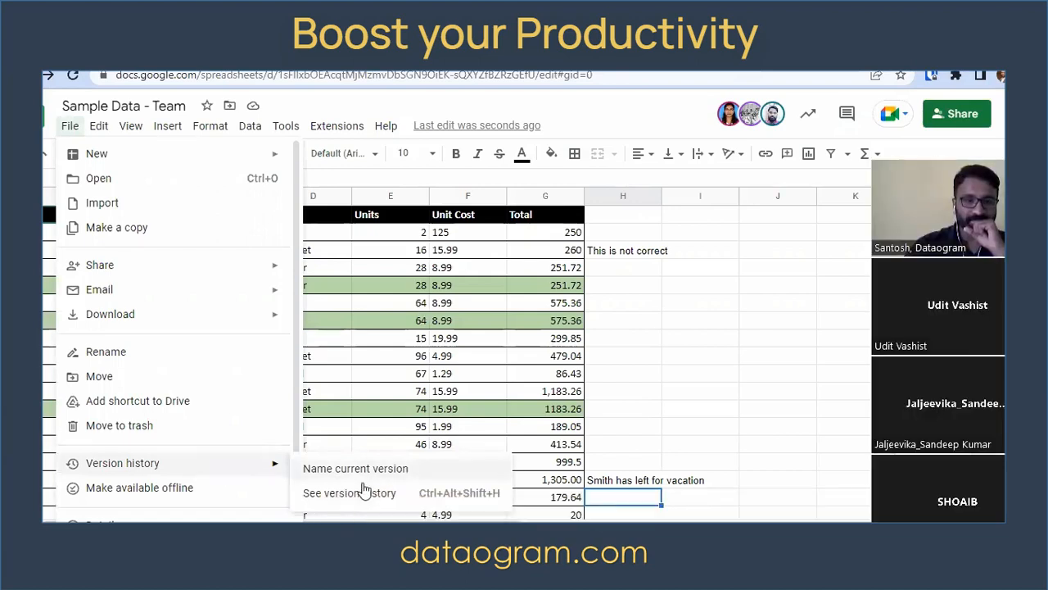
{"action": "left_click", "coordinate": [363, 494]}
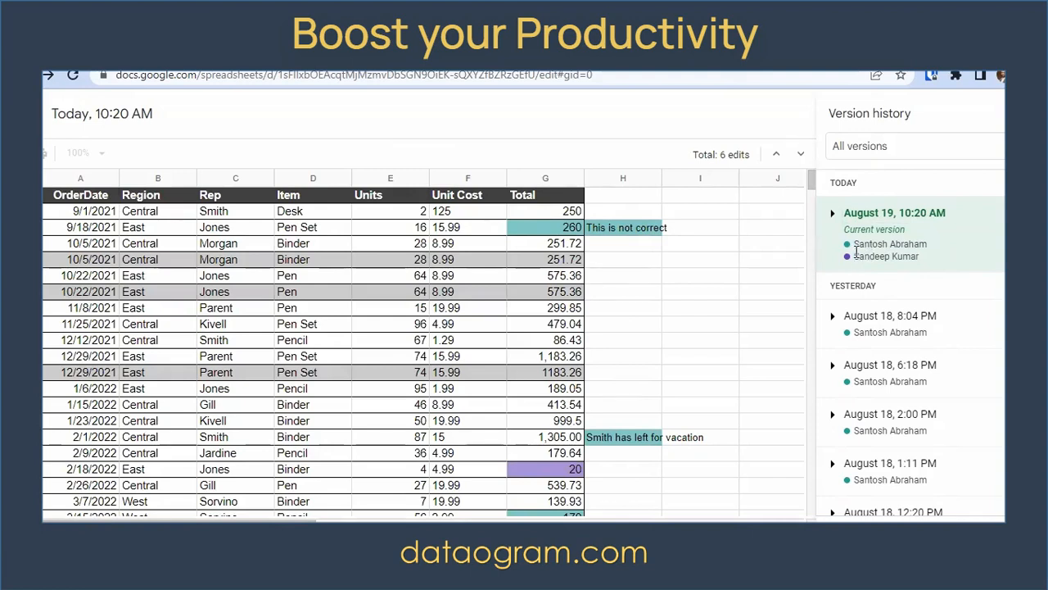
{"action": "left_click_drag", "start_coordinate": [864, 246], "coordinate": [933, 250]}
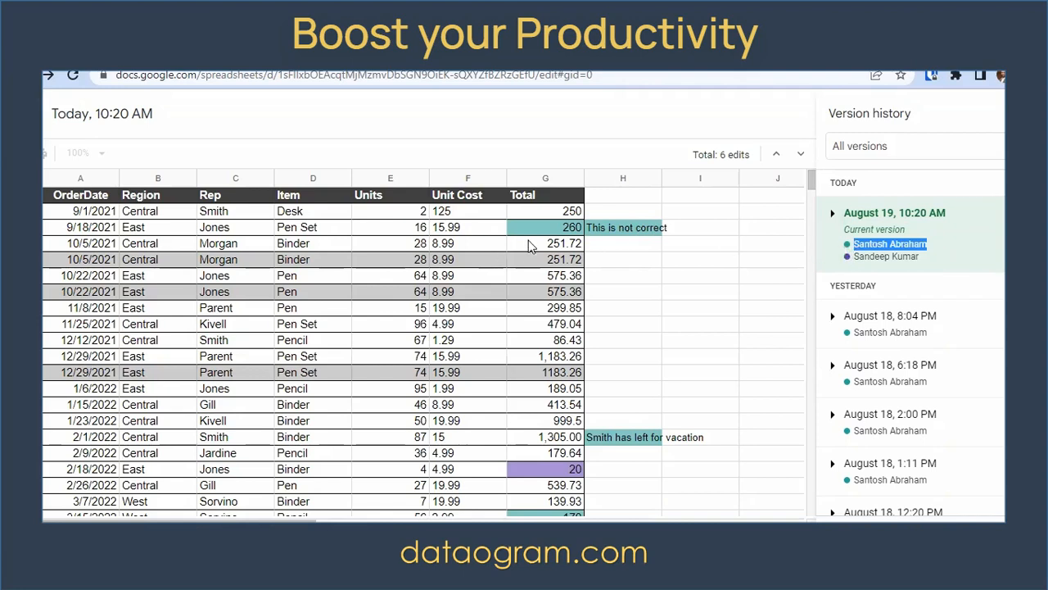
{"action": "left_click", "coordinate": [558, 228]}
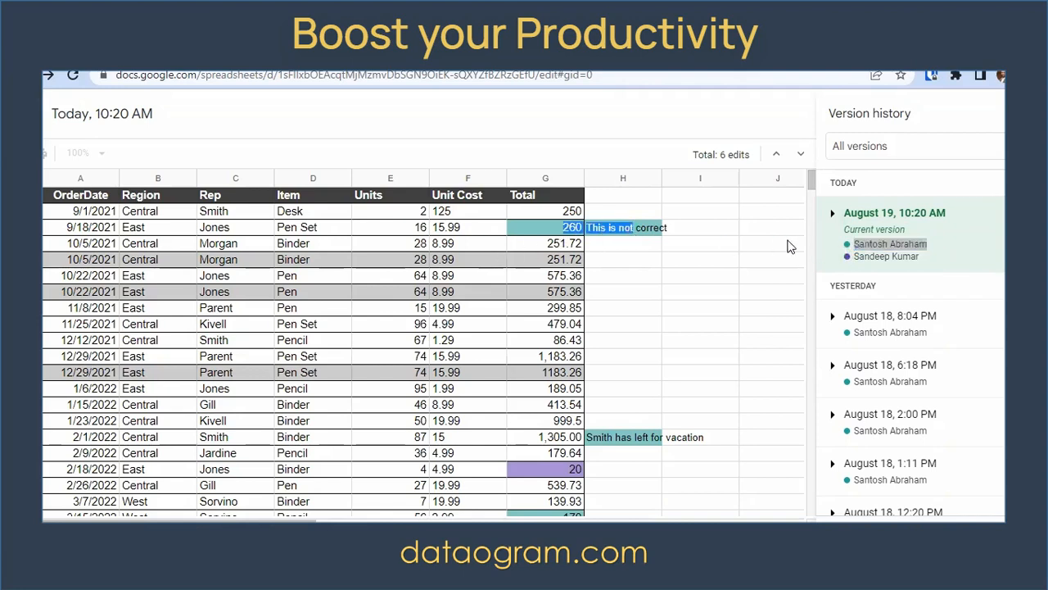
{"action": "left_click", "coordinate": [849, 247]}
{"action": "left_click_drag", "start_coordinate": [858, 258], "coordinate": [932, 262]}
{"action": "left_click", "coordinate": [575, 473]}
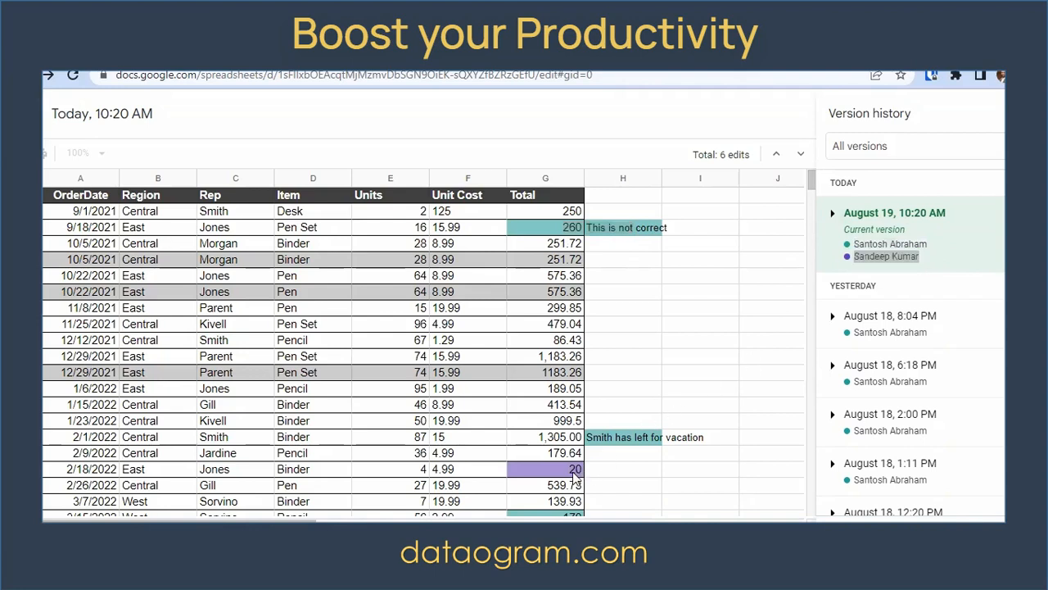
{"action": "scroll", "coordinate": [909, 303], "scroll_direction": "down", "scroll_amount": 1}
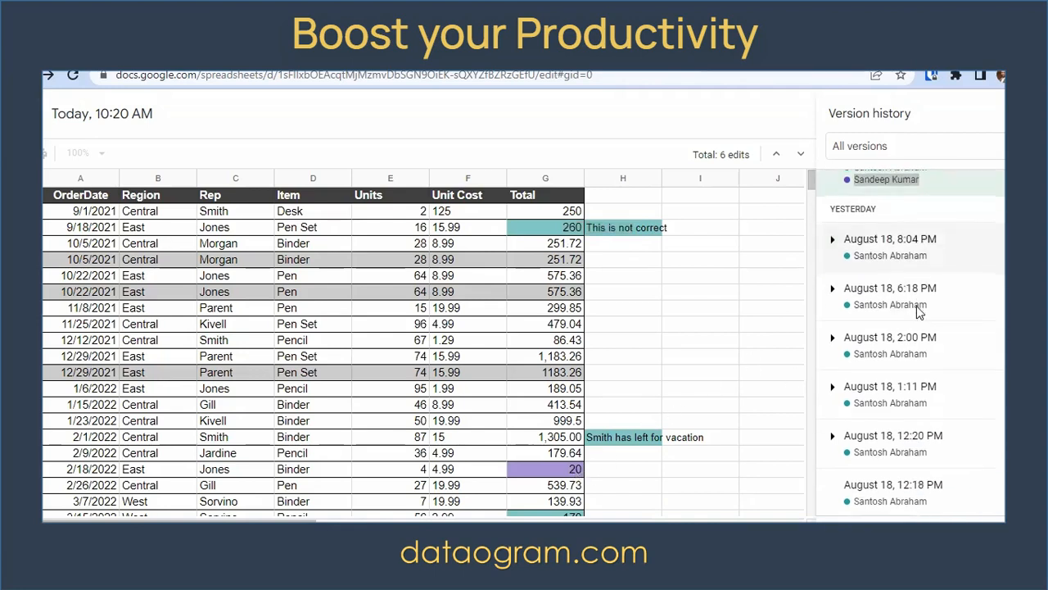
{"action": "scroll", "coordinate": [905, 306], "scroll_direction": "up", "scroll_amount": 1}
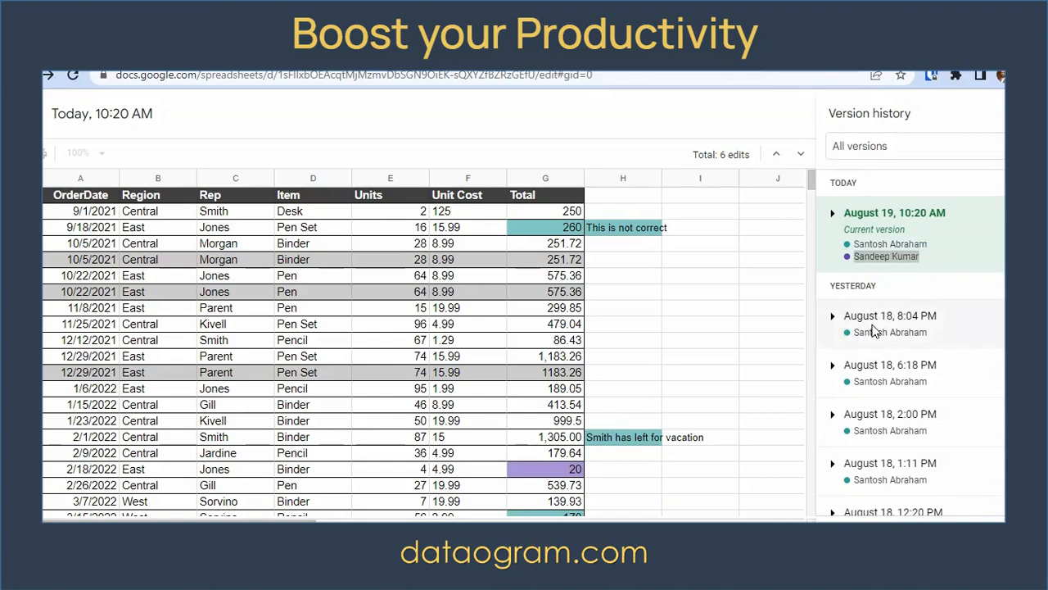
Step: Preview the August 18, 8:04 PM version and return to the current spreadsheet without restoring it
{"action": "left_click", "coordinate": [875, 328]}
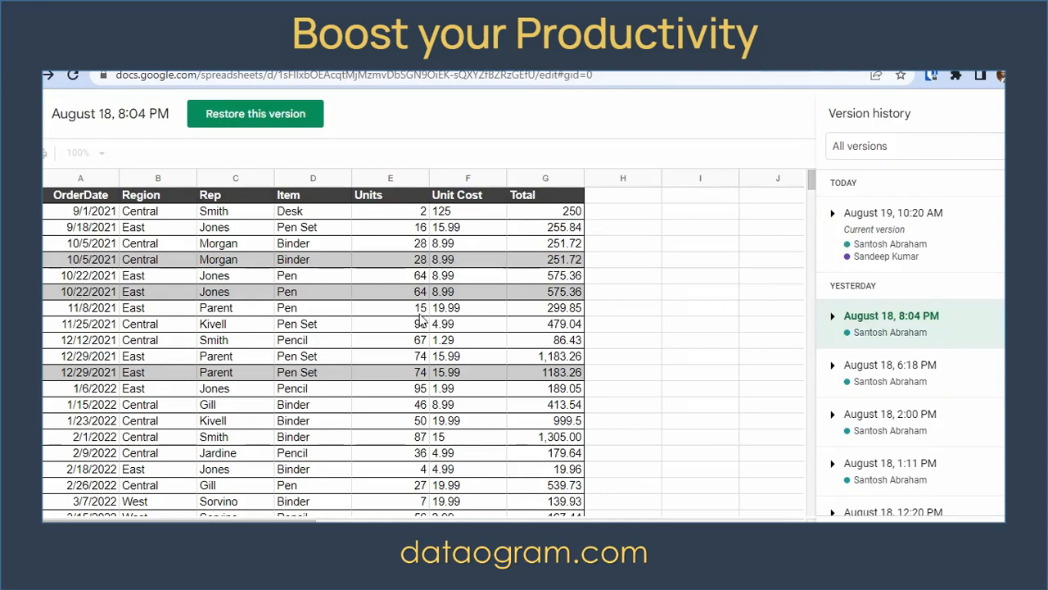
{"action": "scroll", "coordinate": [419, 316], "scroll_direction": "down", "scroll_amount": 3}
{"action": "scroll", "coordinate": [422, 322], "scroll_direction": "down", "scroll_amount": 3}
{"action": "scroll", "coordinate": [422, 322], "scroll_direction": "up", "scroll_amount": 5}
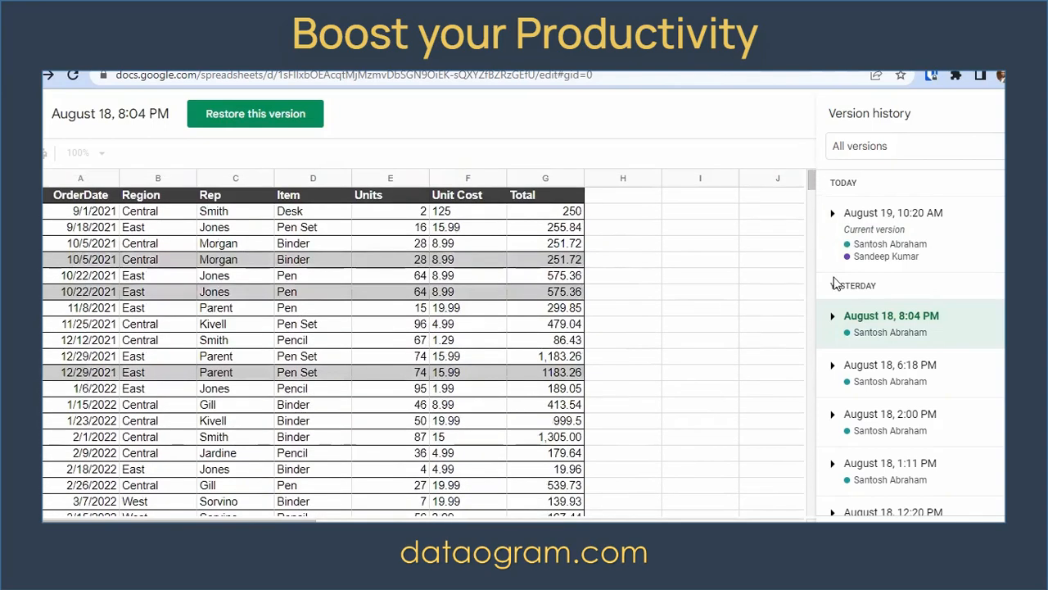
{"action": "left_click", "coordinate": [45, 114]}
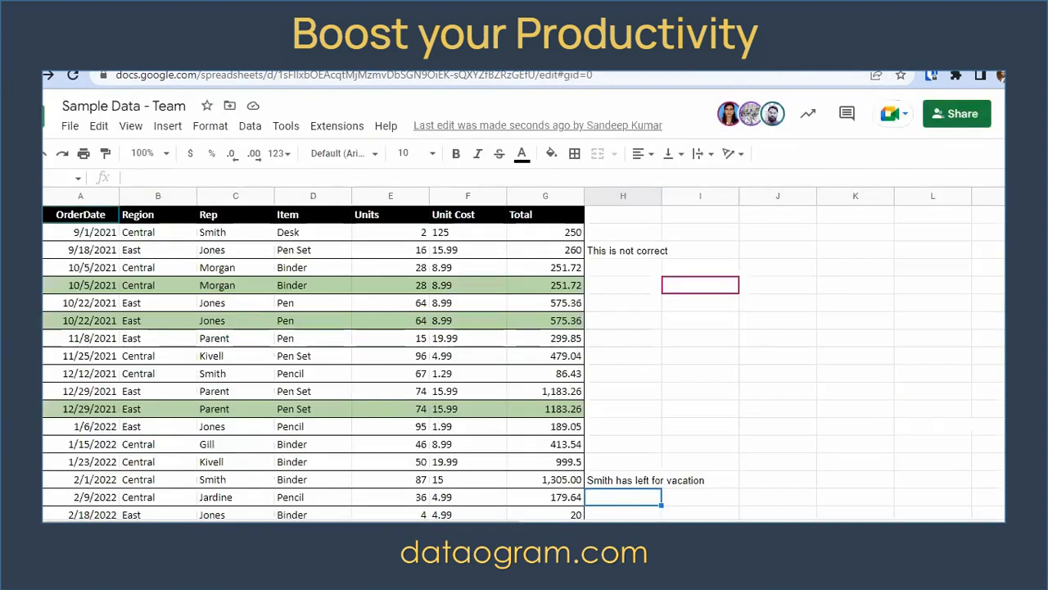
Step: Save the current version in the version history under the name "Master Data"
{"action": "left_click", "coordinate": [70, 126]}
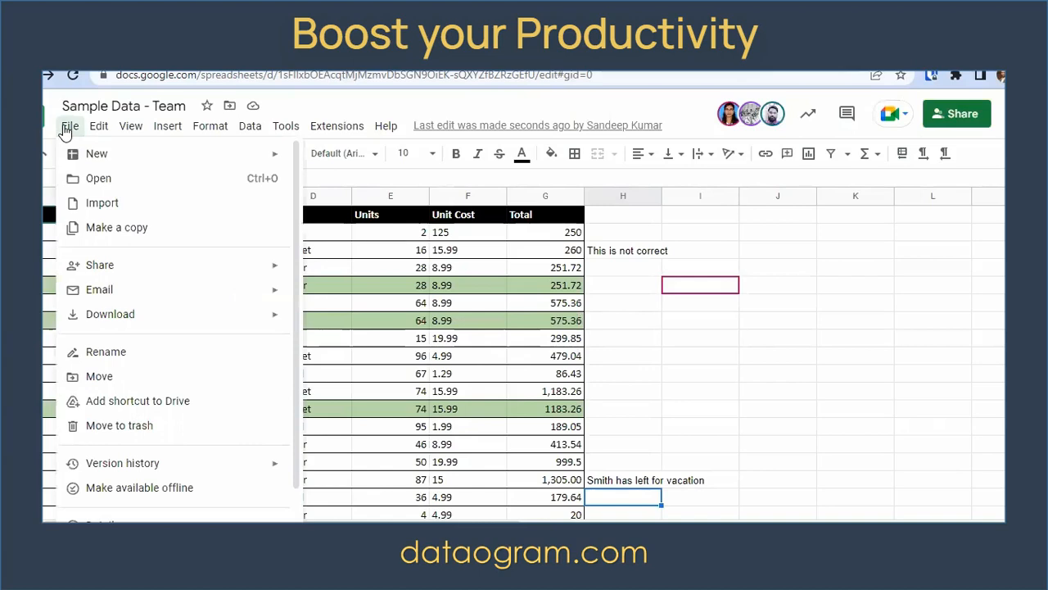
{"action": "mouse_move", "coordinate": [244, 473]}
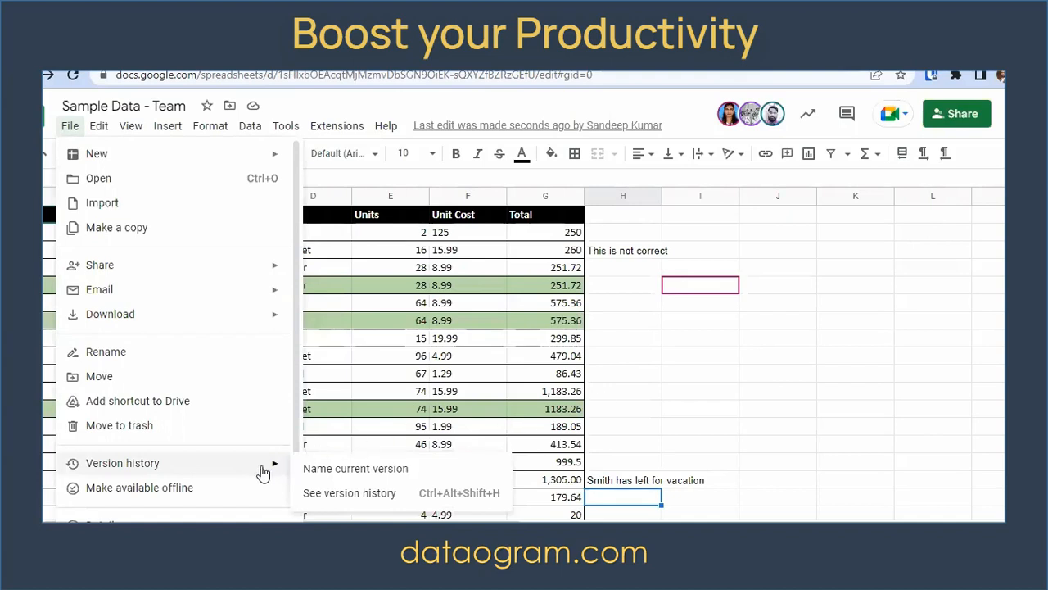
{"action": "left_click", "coordinate": [336, 470]}
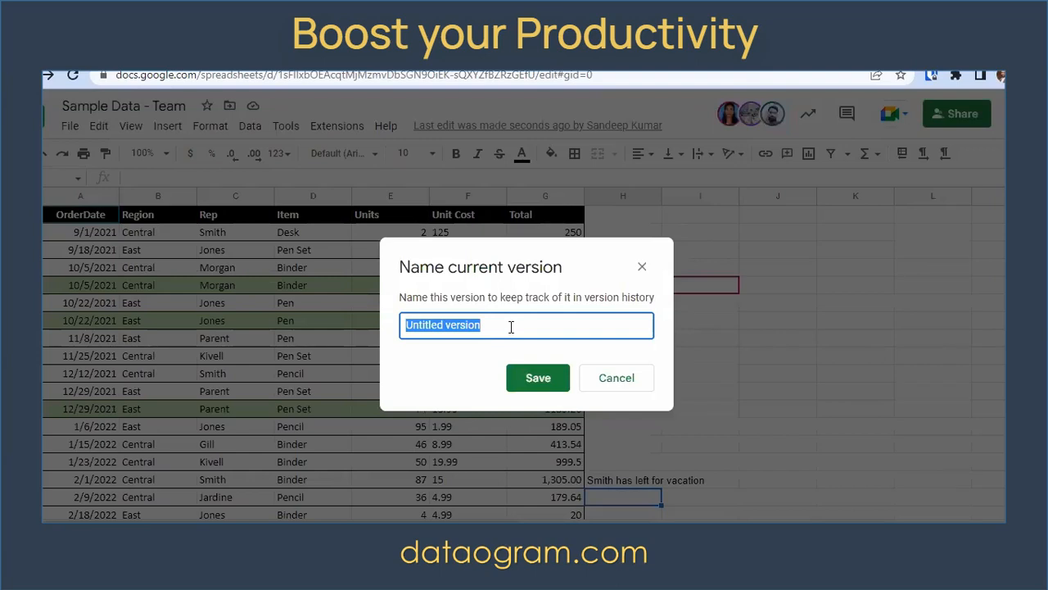
{"action": "type", "text": "Master Data"}
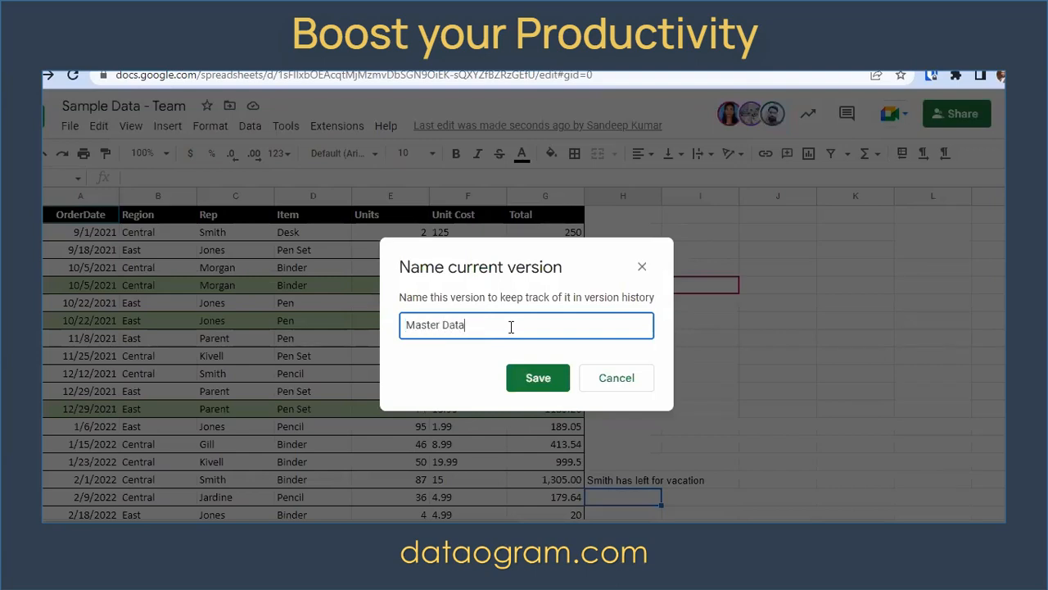
{"action": "left_click", "coordinate": [545, 385]}
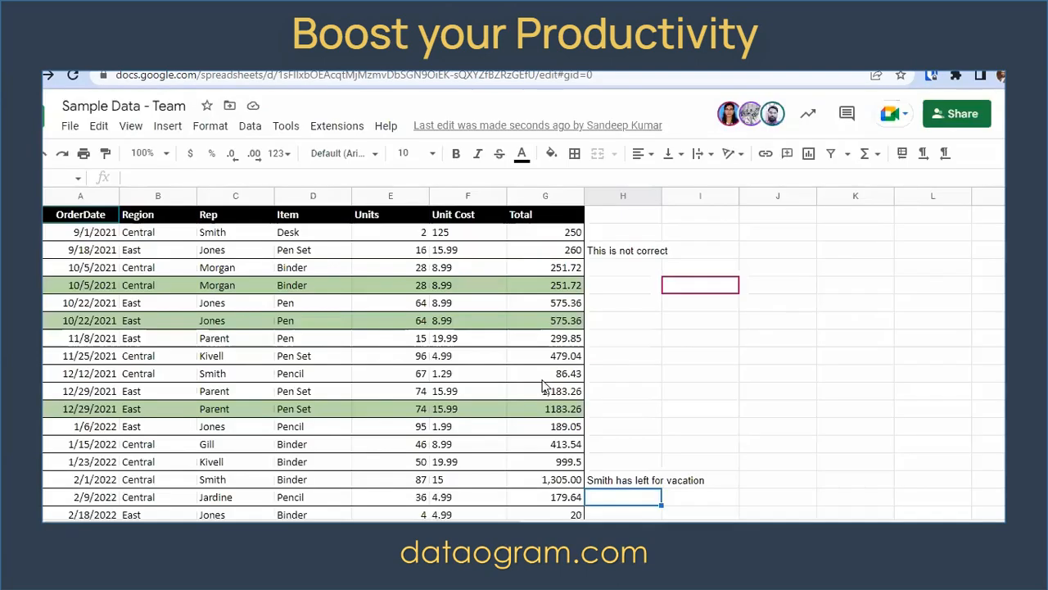
Step: Set the Units of the 11/8/2021 Pen order to 11, the 12/12/2021 Pencil order to 12 and the 1/15/2022 Binder order to 15
{"action": "left_click", "coordinate": [396, 344]}
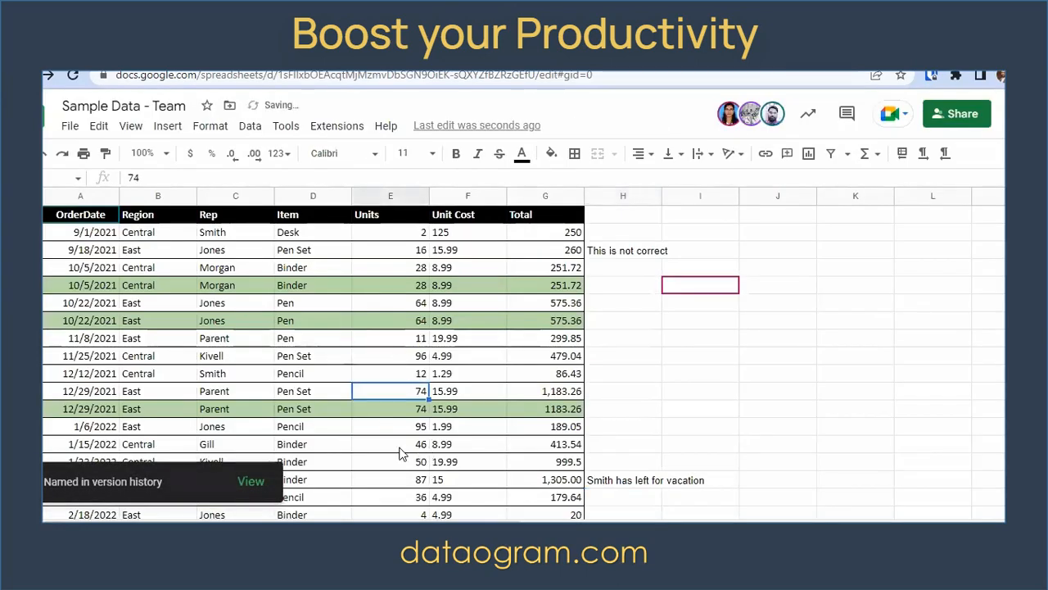
{"action": "left_click", "coordinate": [402, 449]}
{"action": "type", "text": "15"}
{"action": "key", "text": "Return"}
Step: Save the current version in the version history under the name "Final"
{"action": "left_click", "coordinate": [70, 127]}
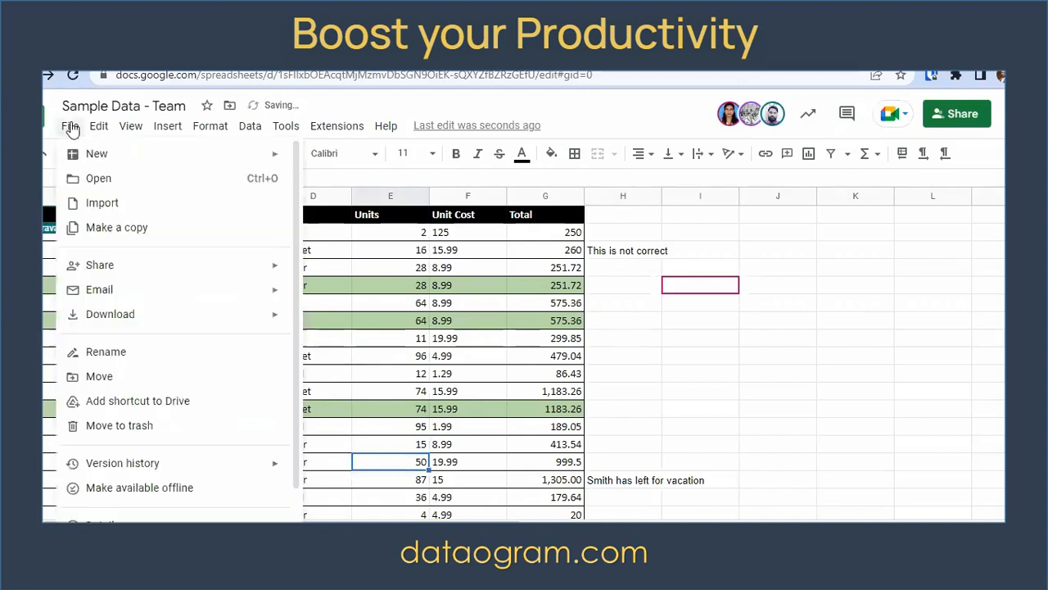
{"action": "mouse_move", "coordinate": [282, 465]}
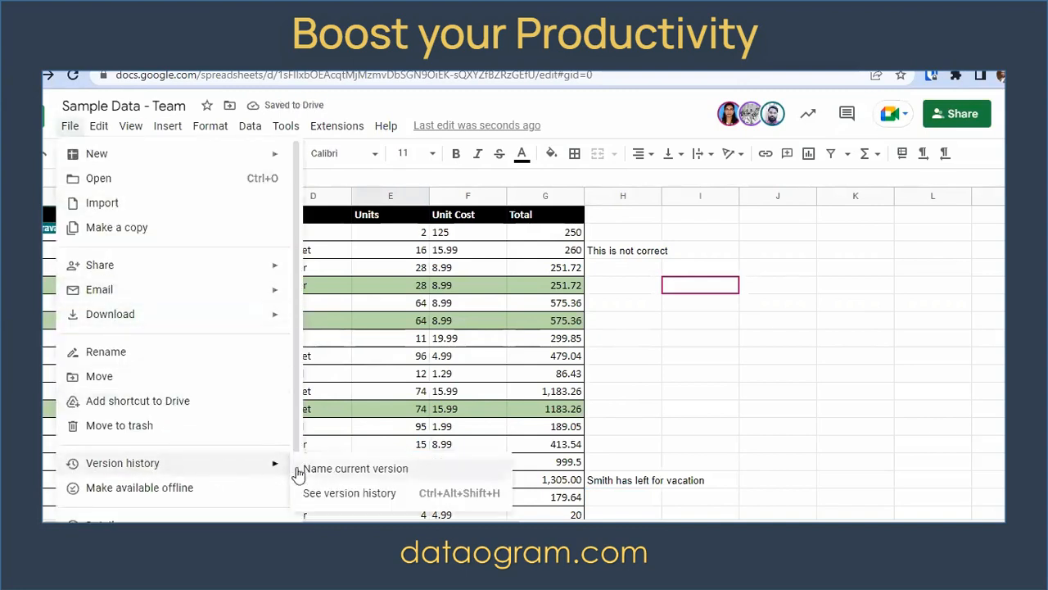
{"action": "key", "text": "Escape"}
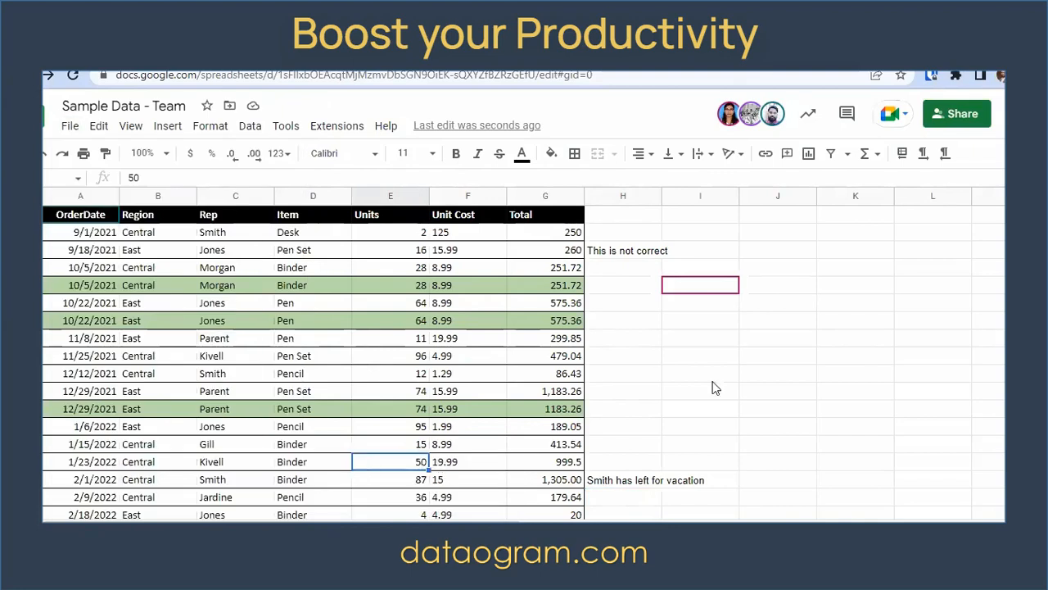
{"action": "type", "text": "Final"}
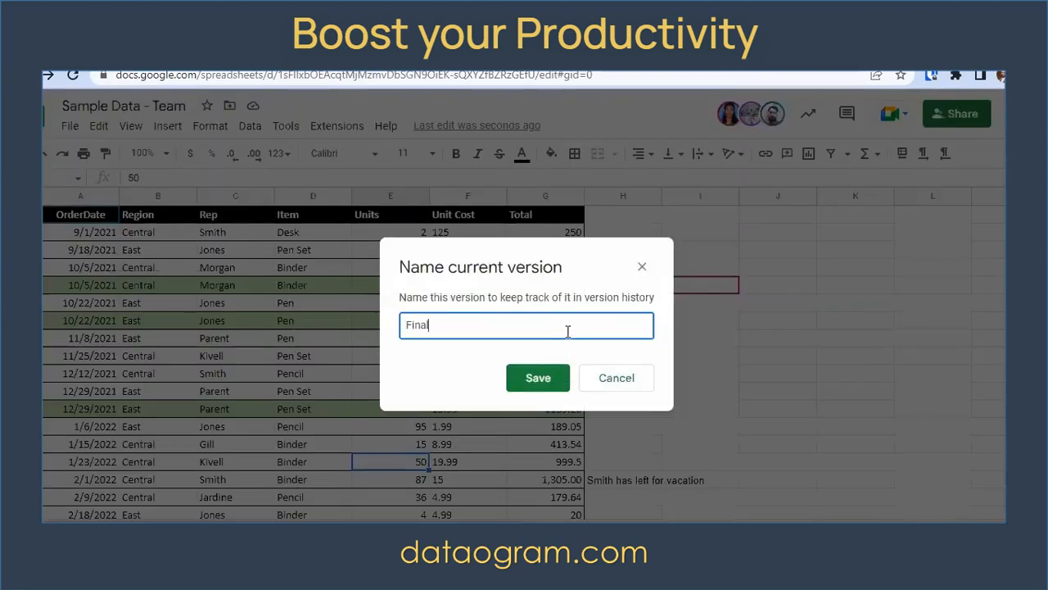
{"action": "left_click", "coordinate": [534, 380]}
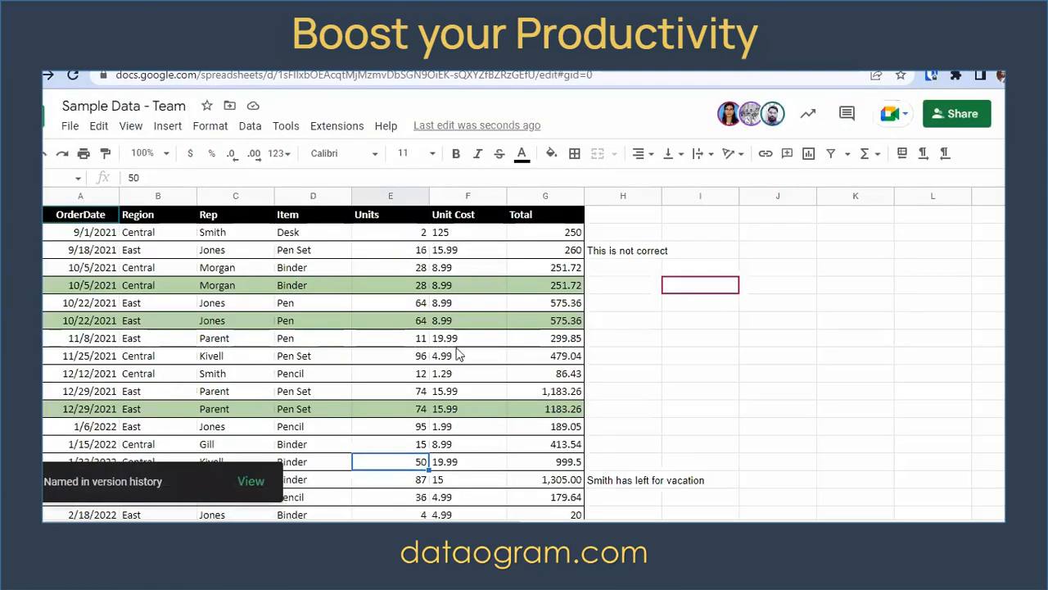
Step: Open the version history and compare the highlighted edits of the Final and Master Data versions, including the options available for Master Data
{"action": "left_click", "coordinate": [69, 126]}
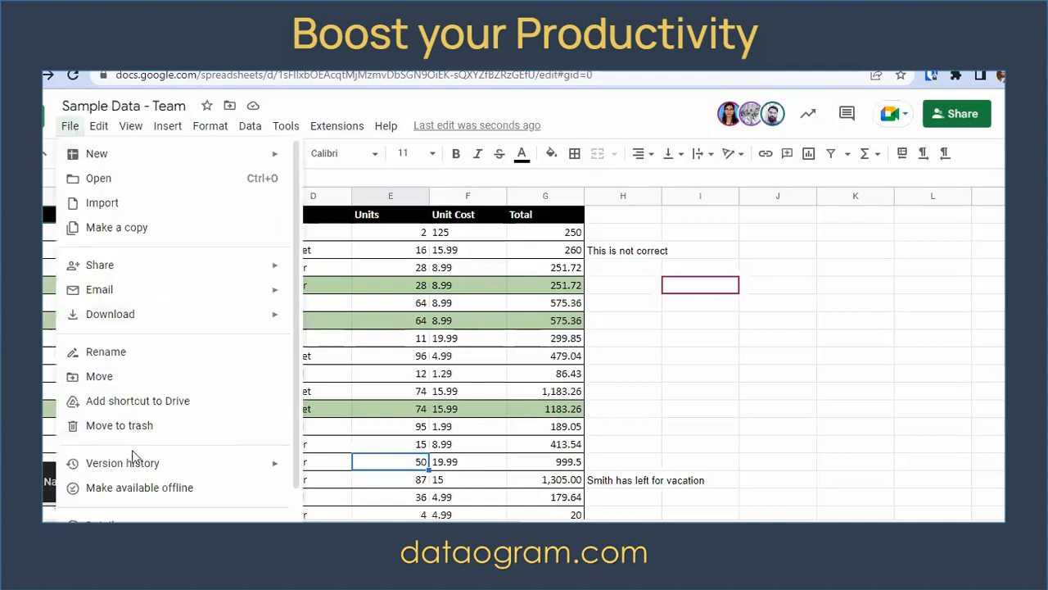
{"action": "mouse_move", "coordinate": [146, 468]}
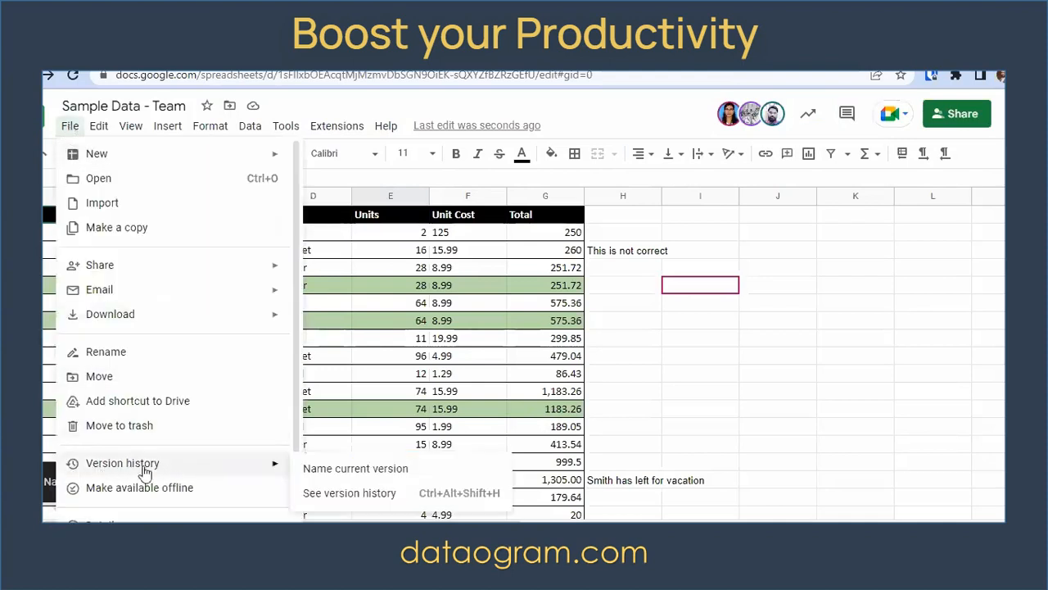
{"action": "left_click", "coordinate": [349, 493]}
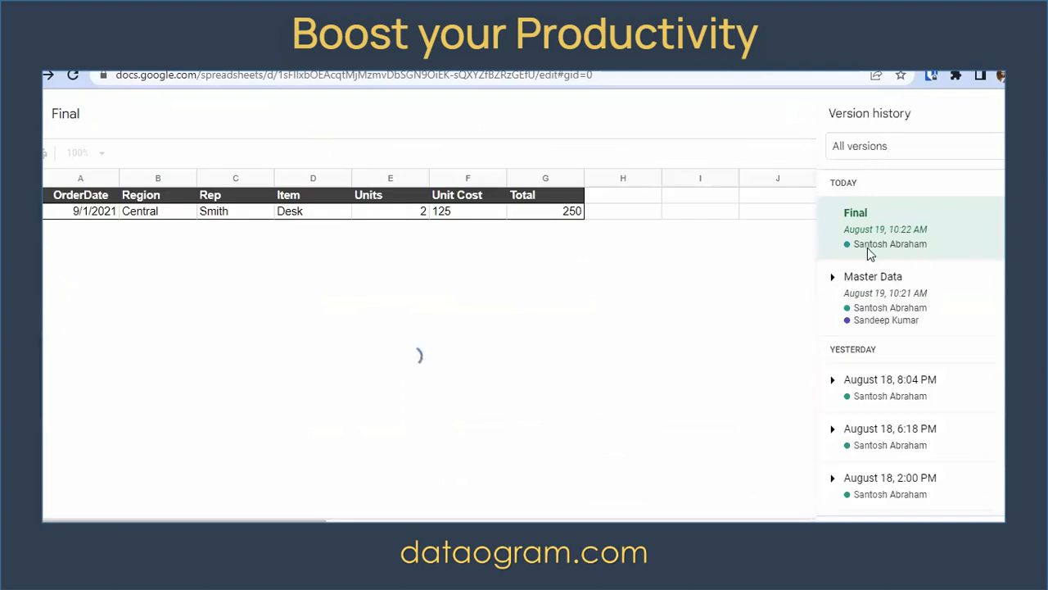
{"action": "left_click", "coordinate": [873, 280]}
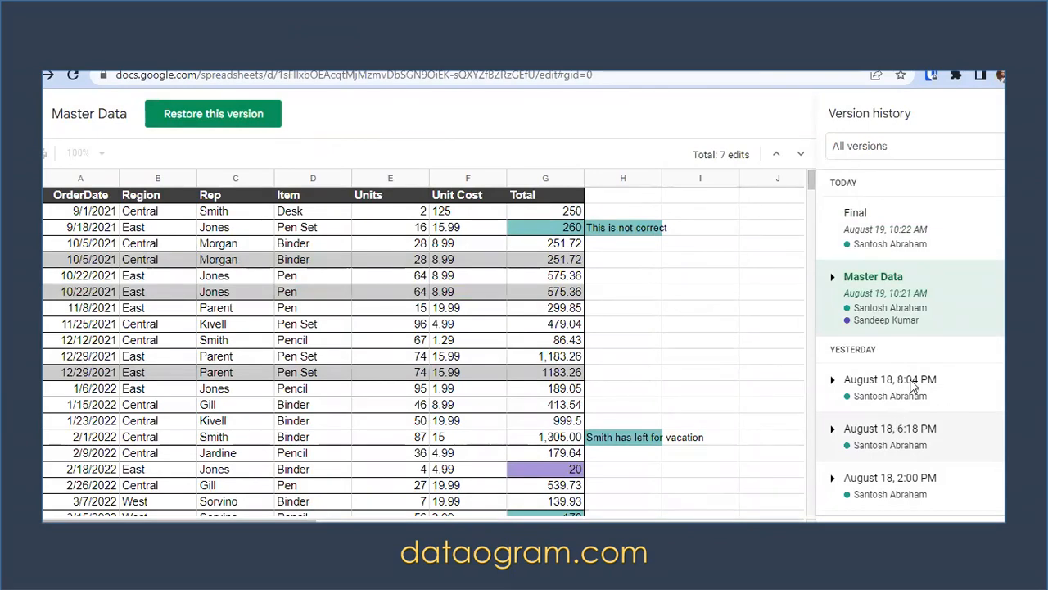
{"action": "left_click", "coordinate": [881, 213]}
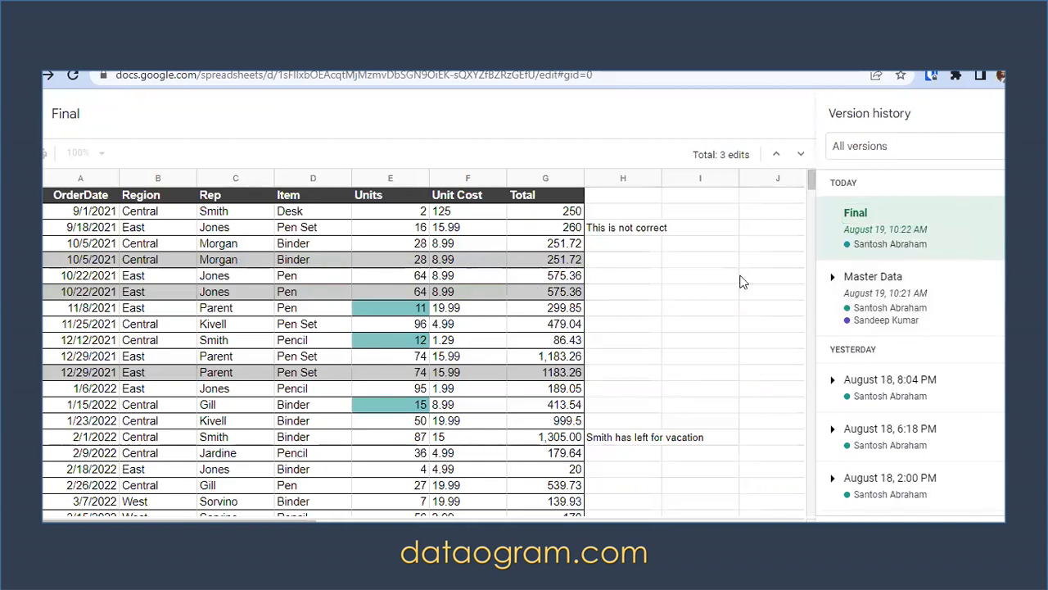
{"action": "left_click", "coordinate": [893, 292]}
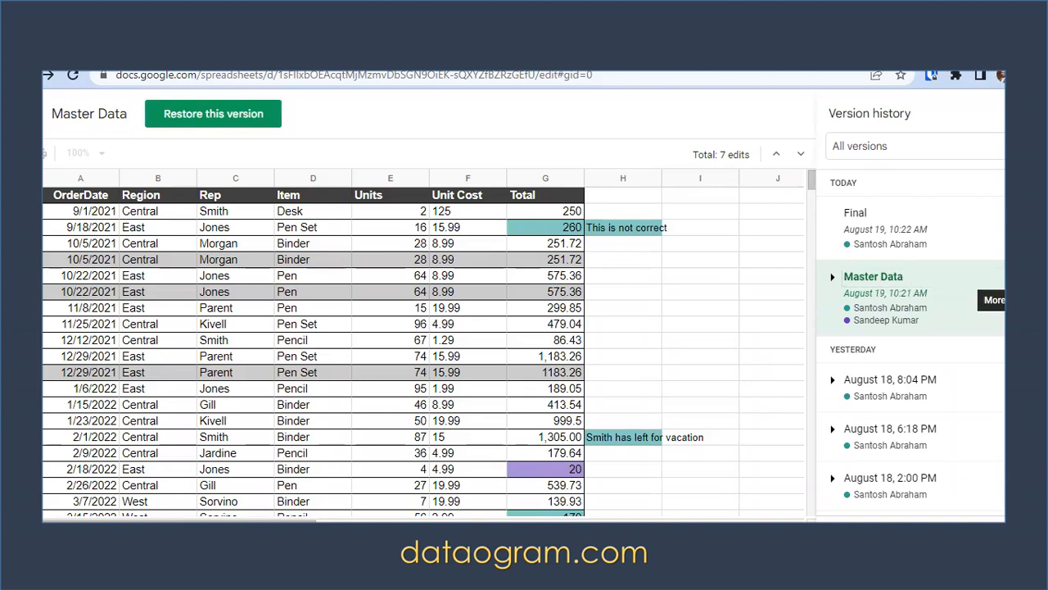
{"action": "left_click", "coordinate": [995, 278]}
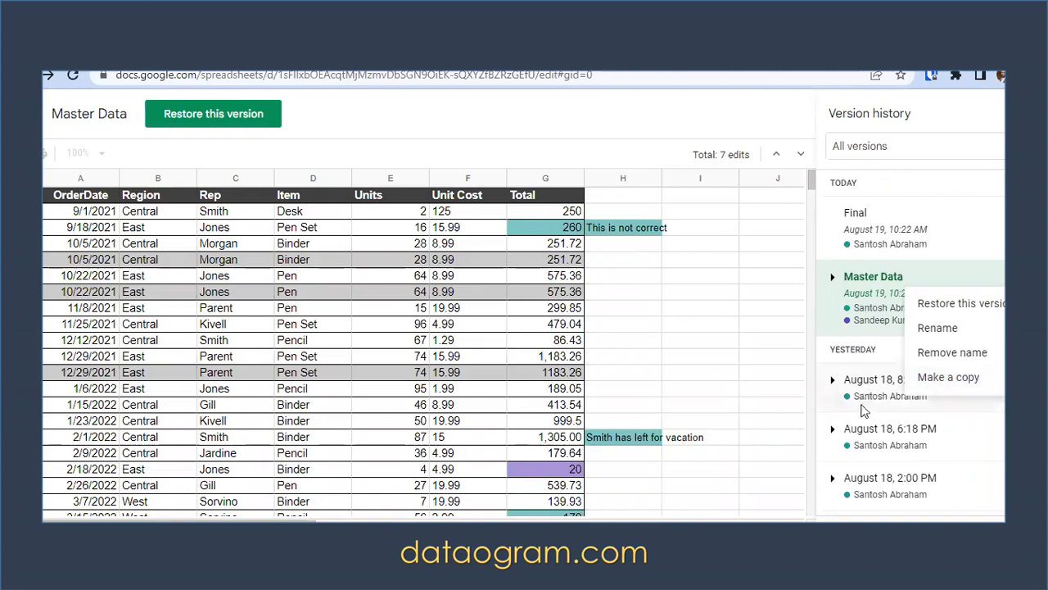
Step: Restore the spreadsheet to the August 18, 6:18 PM version and check the rows of the restored sheet
{"action": "left_click", "coordinate": [963, 434]}
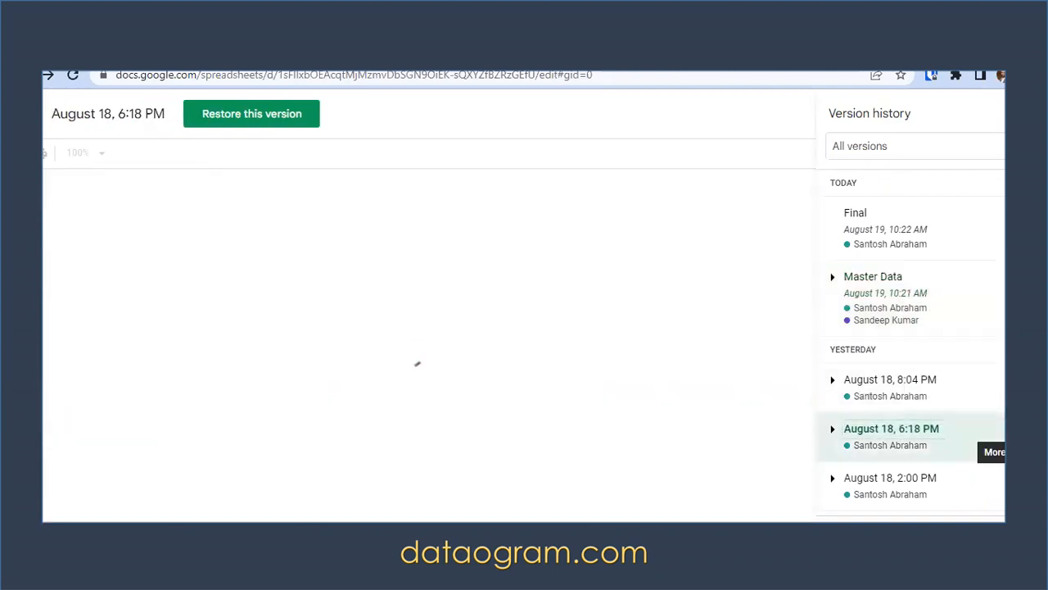
{"action": "left_click", "coordinate": [995, 428]}
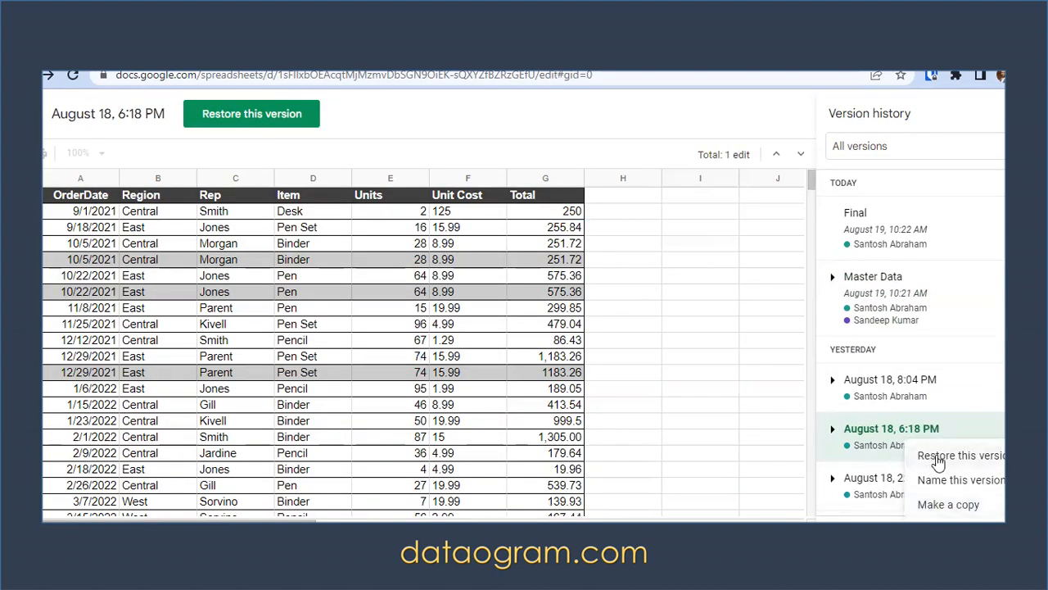
{"action": "scroll", "coordinate": [936, 464], "scroll_direction": "down", "scroll_amount": 2}
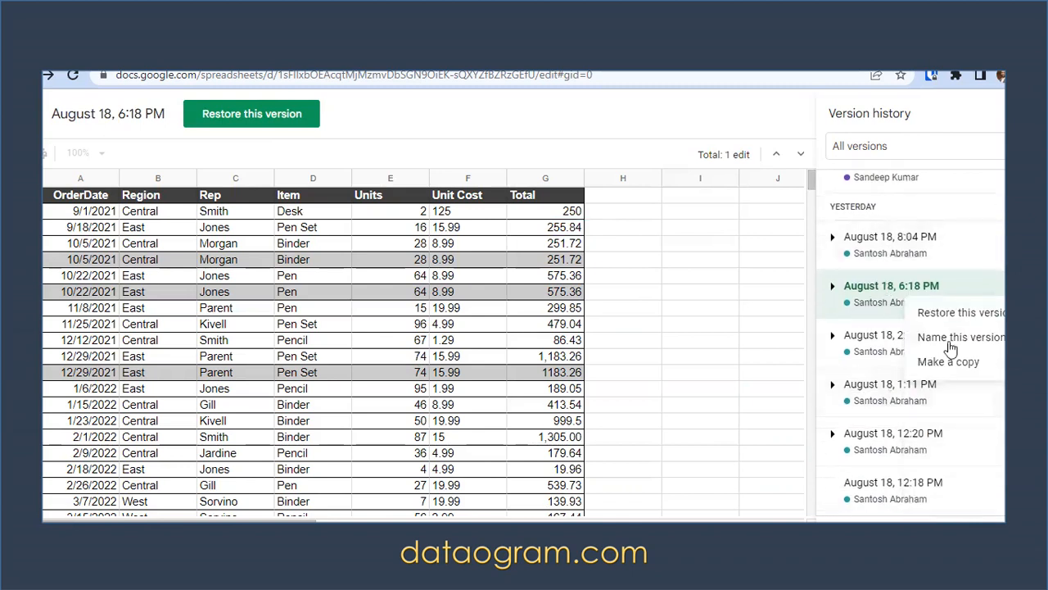
{"action": "left_click", "coordinate": [981, 318]}
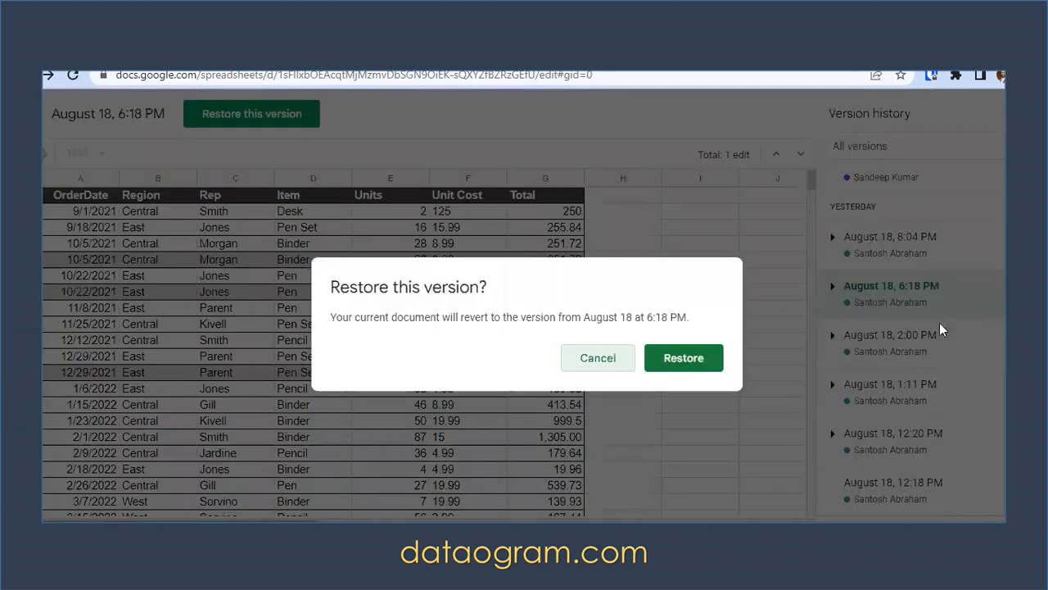
{"action": "left_click", "coordinate": [692, 360]}
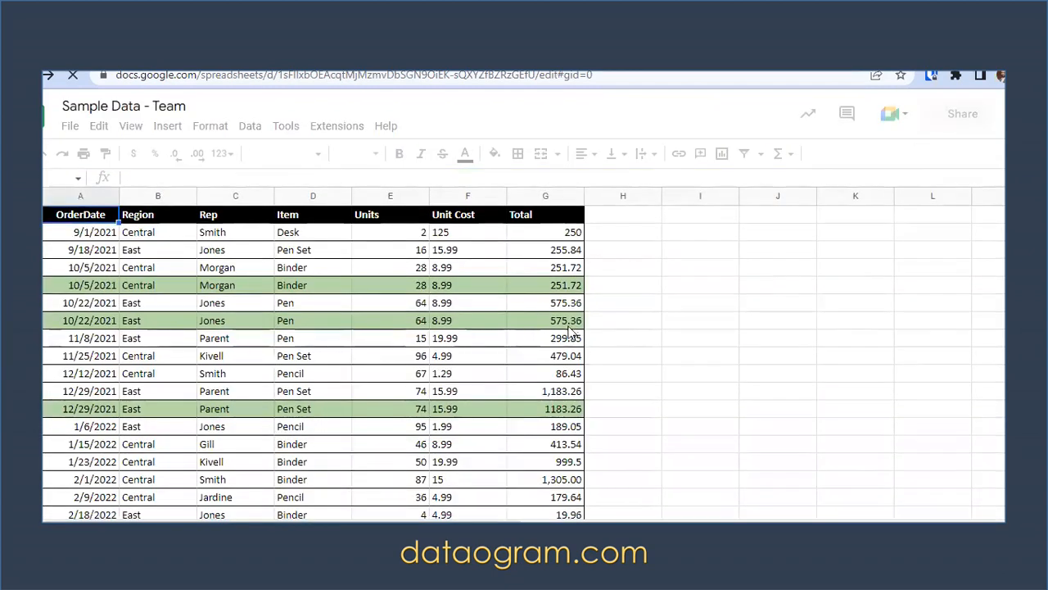
{"action": "scroll", "coordinate": [281, 339], "scroll_direction": "down", "scroll_amount": 5}
{"action": "scroll", "coordinate": [380, 426], "scroll_direction": "down", "scroll_amount": 2}
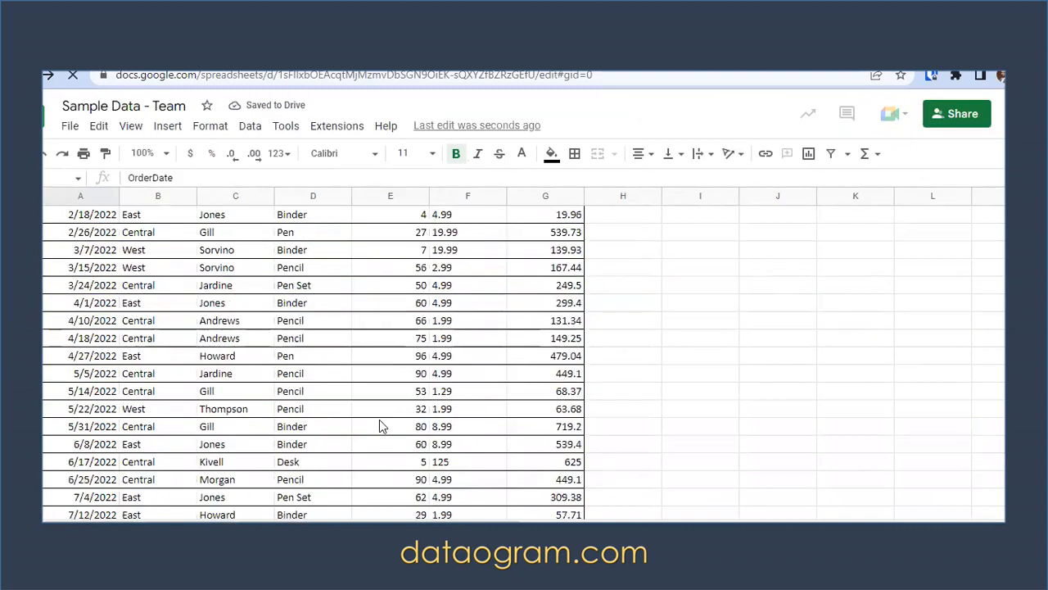
{"action": "scroll", "coordinate": [379, 422], "scroll_direction": "up", "scroll_amount": 8}
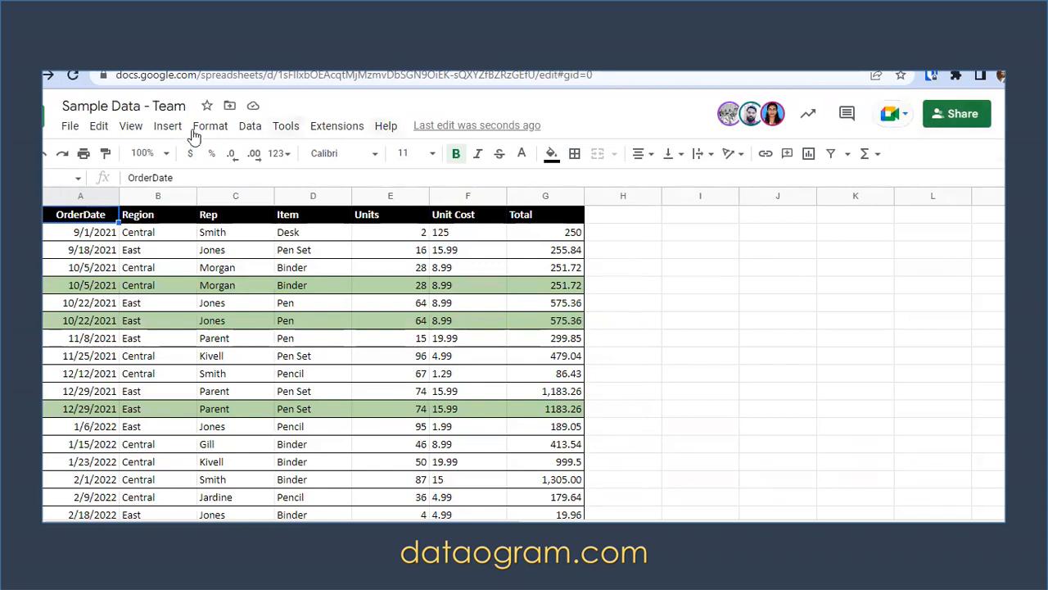
Step: Review the spreadsheet's sharing settings to see who has access, and return to the sheet without changing them
{"action": "left_click", "coordinate": [973, 120]}
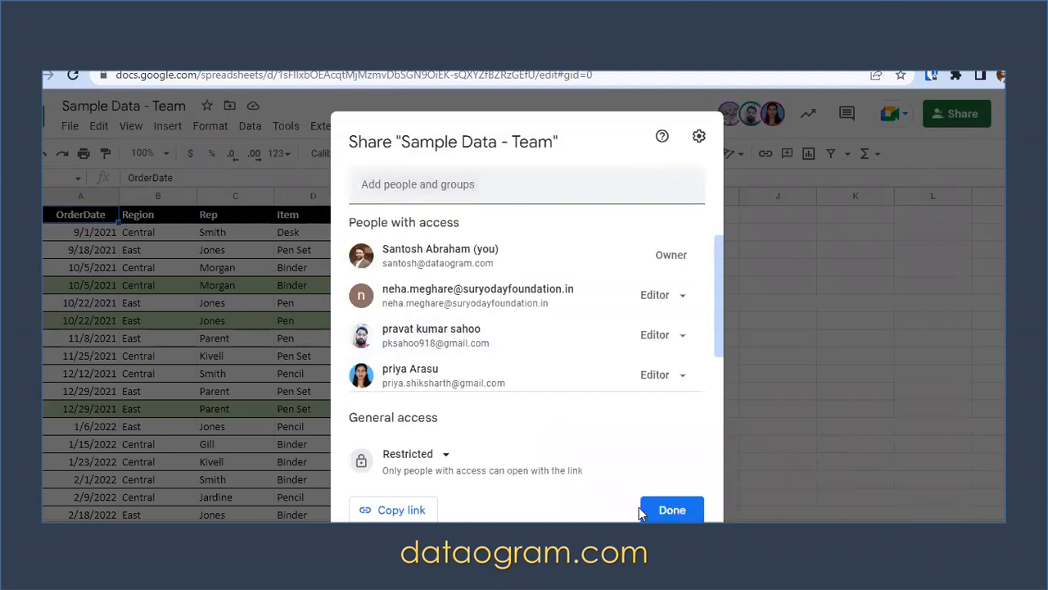
{"action": "left_click", "coordinate": [672, 508]}
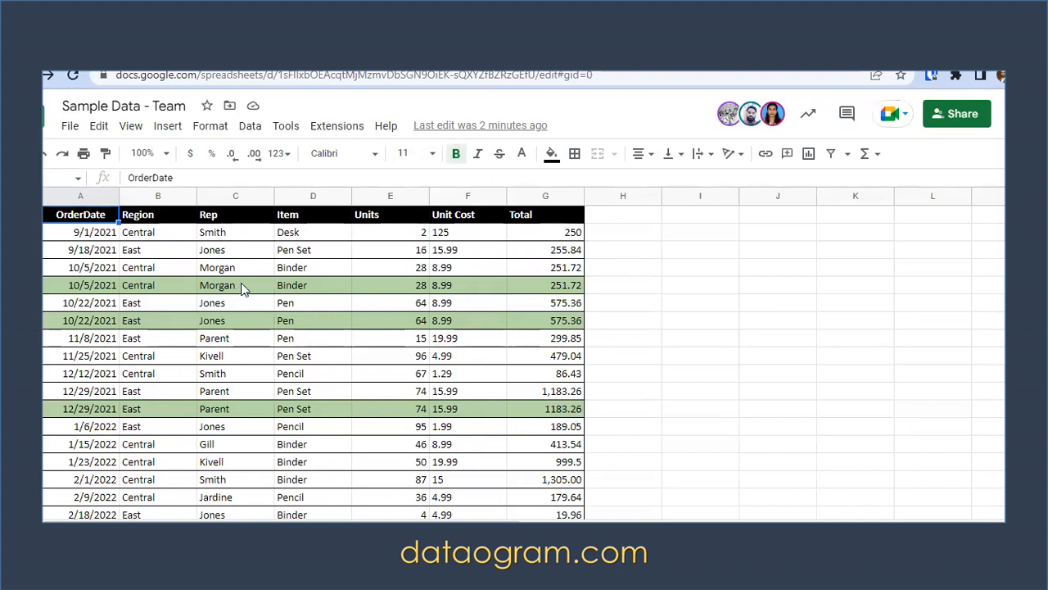
{"action": "left_click", "coordinate": [343, 306]}
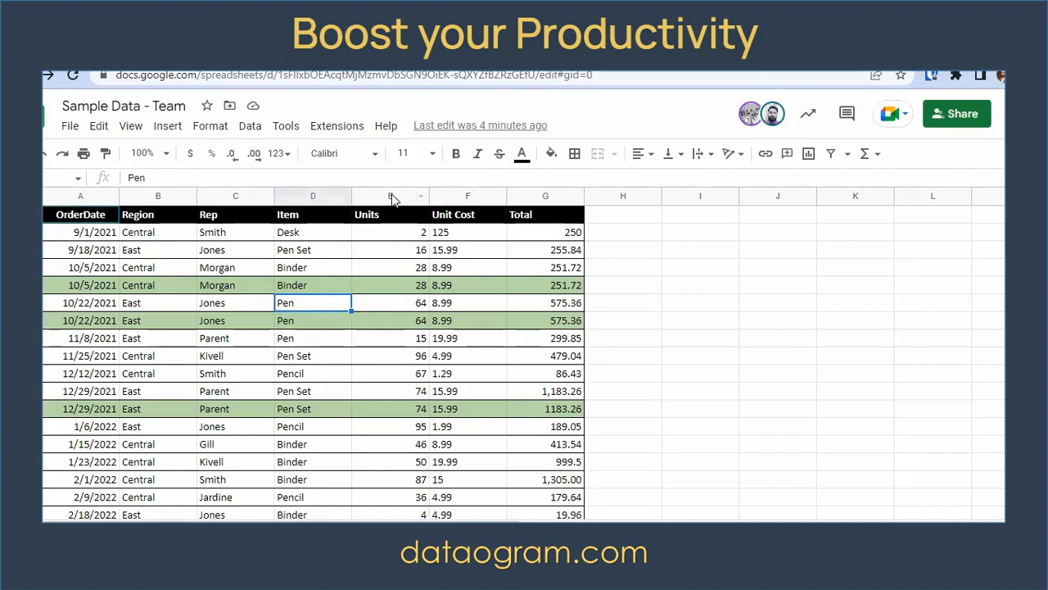
Step: Protect the Units and Unit Cost columns (E:F) of the Sample data sheet as a range with the description "Core Data"
{"action": "left_click_drag", "start_coordinate": [393, 197], "coordinate": [447, 197]}
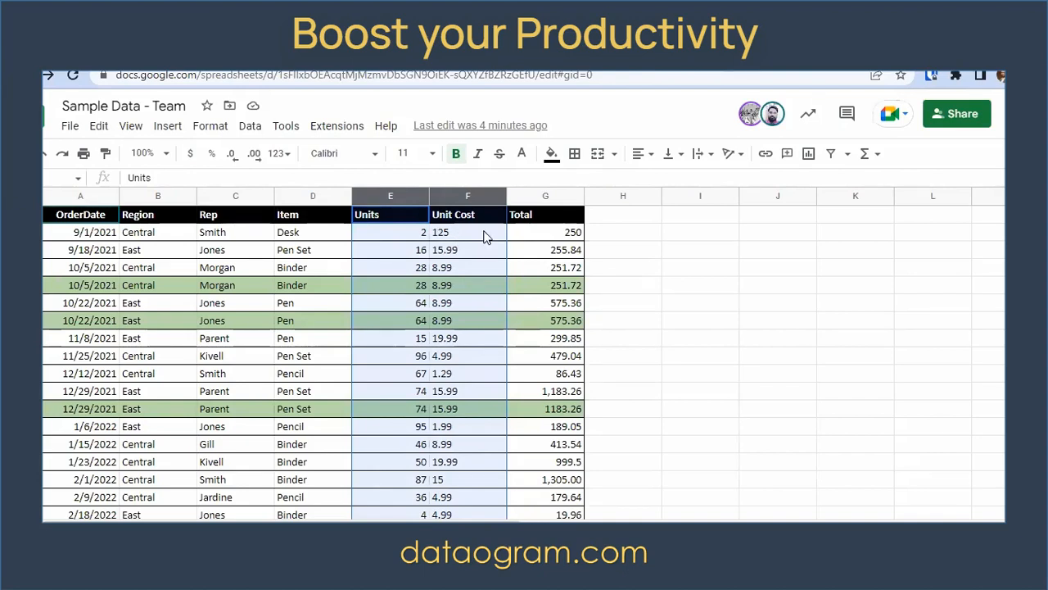
{"action": "left_click", "coordinate": [249, 128]}
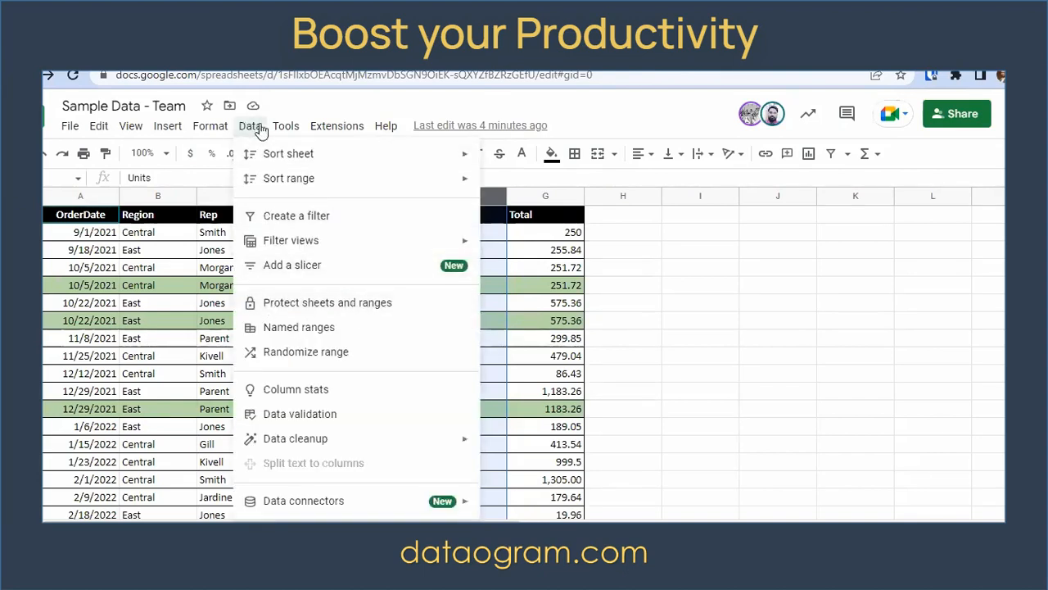
{"action": "left_click", "coordinate": [311, 302]}
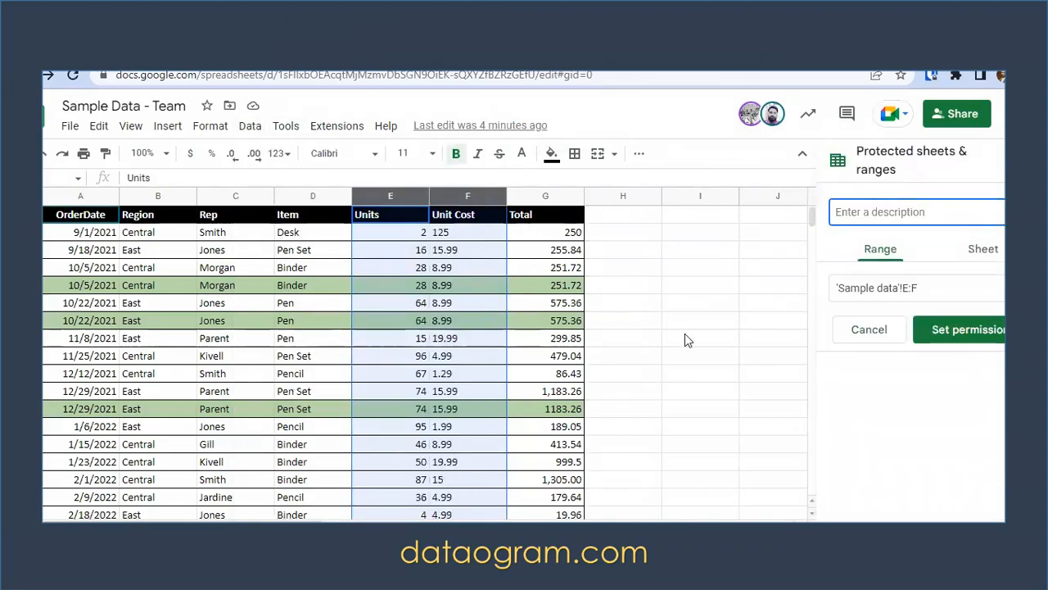
{"action": "left_click", "coordinate": [939, 276]}
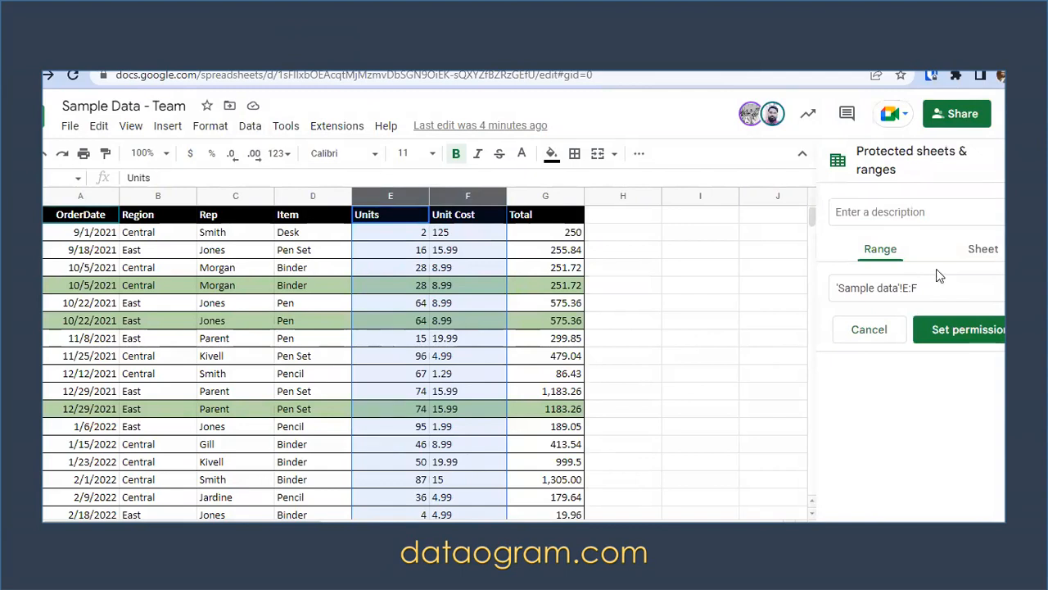
{"action": "left_click", "coordinate": [892, 210]}
{"action": "type", "text": "Core Data"}
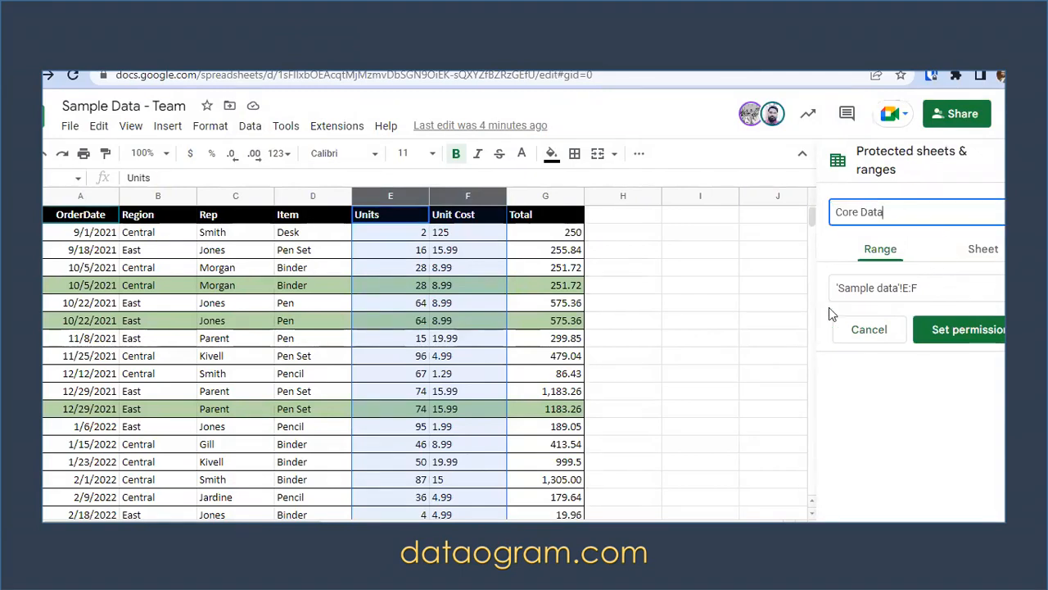
{"action": "left_click_drag", "start_coordinate": [933, 287], "coordinate": [824, 292]}
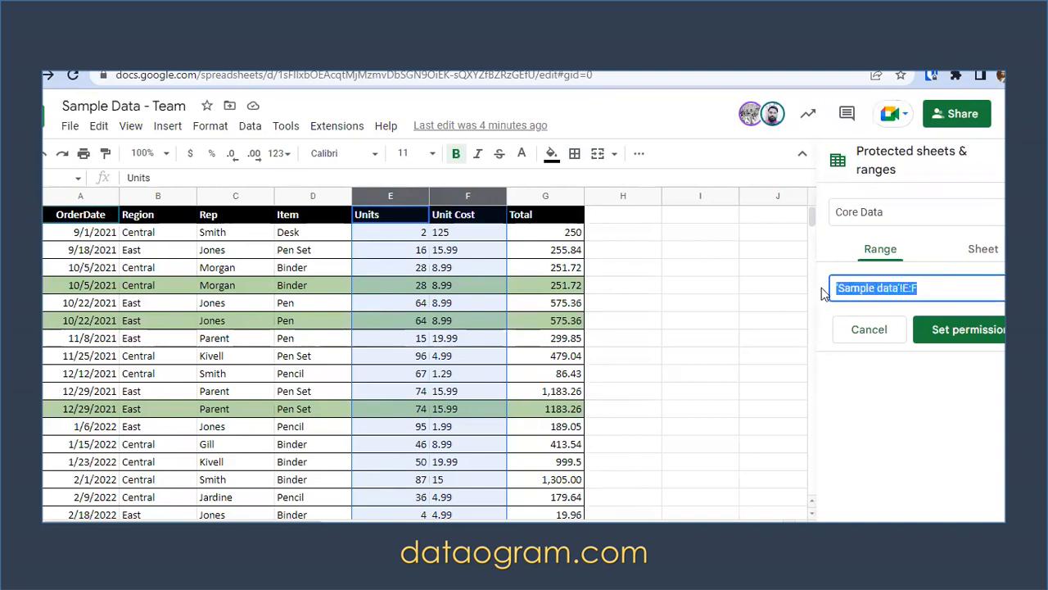
{"action": "left_click", "coordinate": [960, 331]}
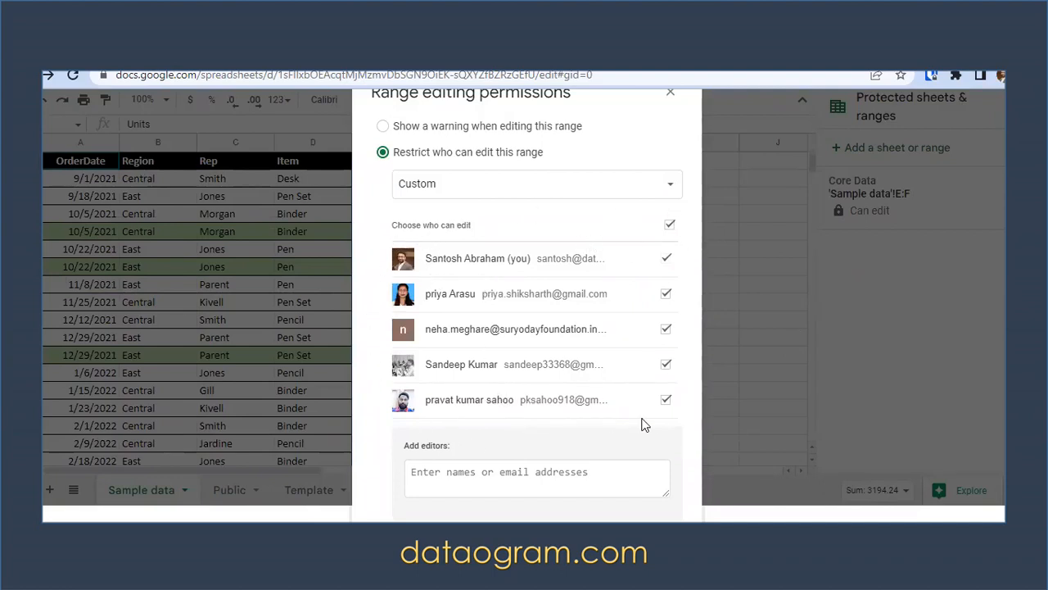
Step: Restrict editing of the Core Data range to "Only you" and save the permissions
{"action": "left_click", "coordinate": [669, 226]}
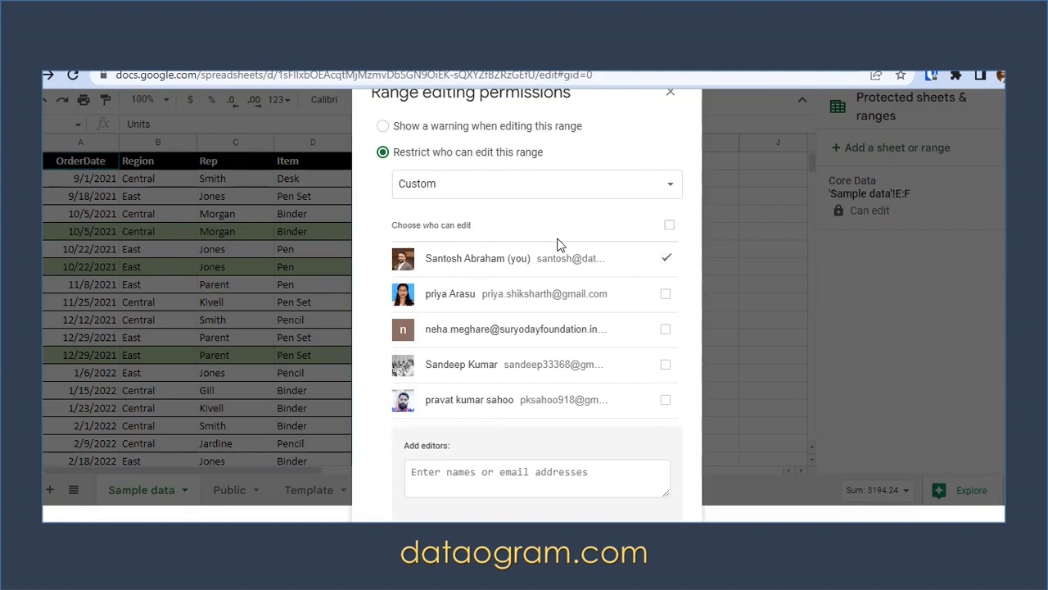
{"action": "left_click", "coordinate": [426, 182]}
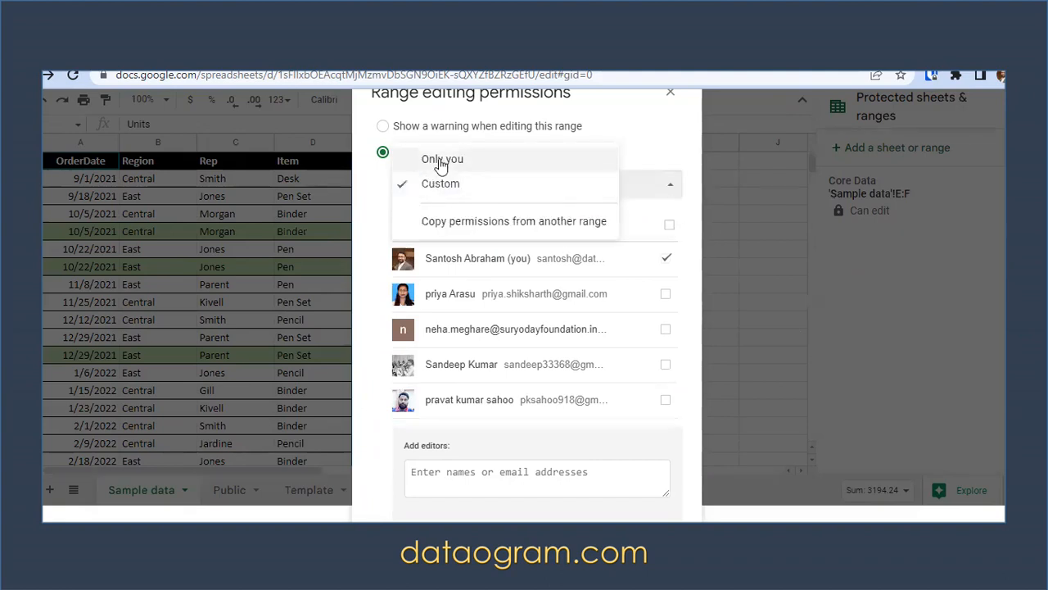
{"action": "left_click", "coordinate": [434, 159]}
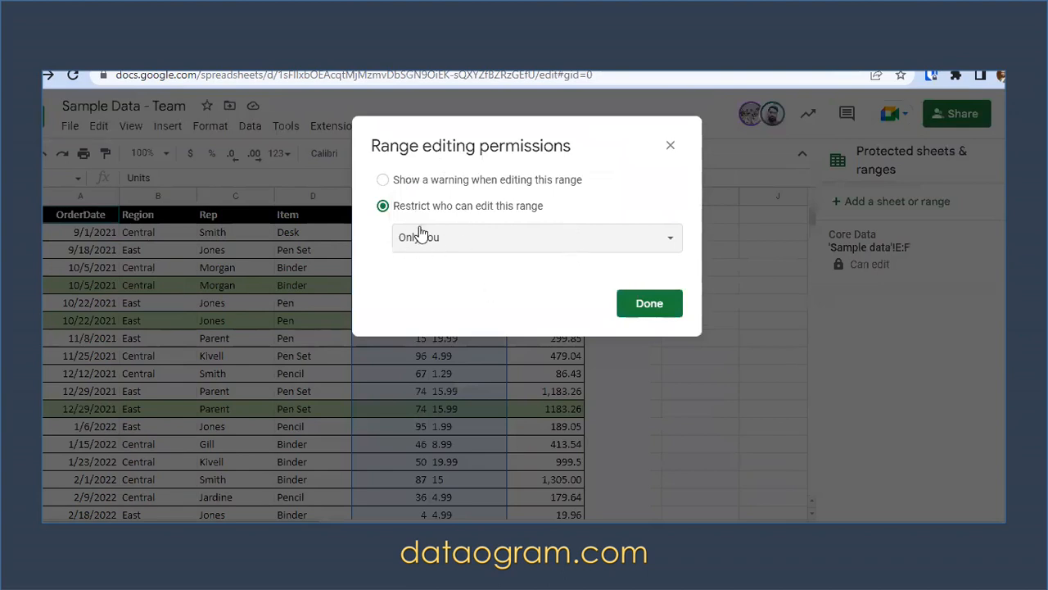
{"action": "left_click", "coordinate": [646, 305]}
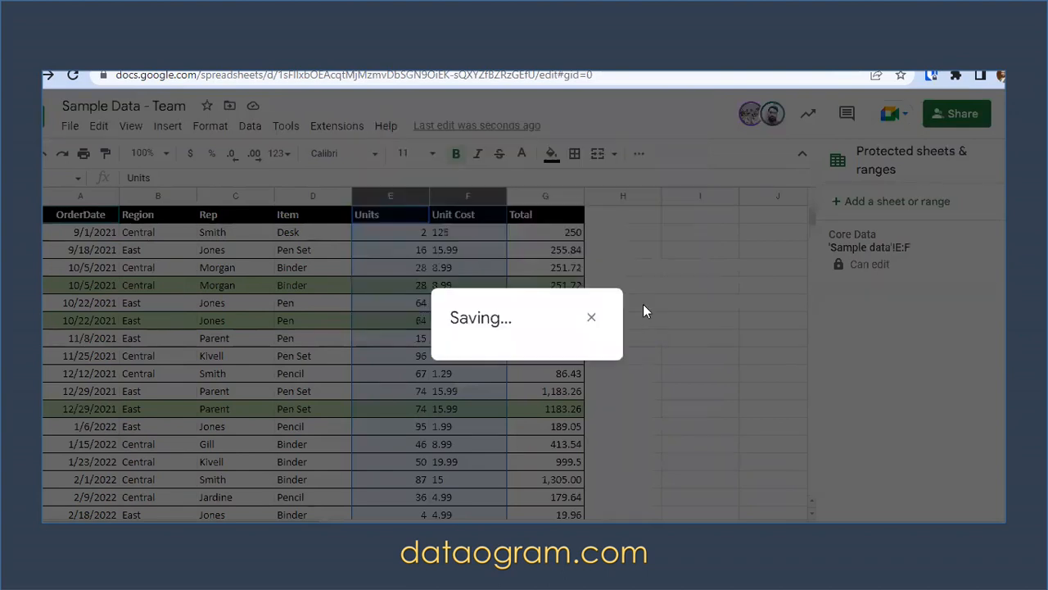
{"action": "left_click", "coordinate": [592, 318]}
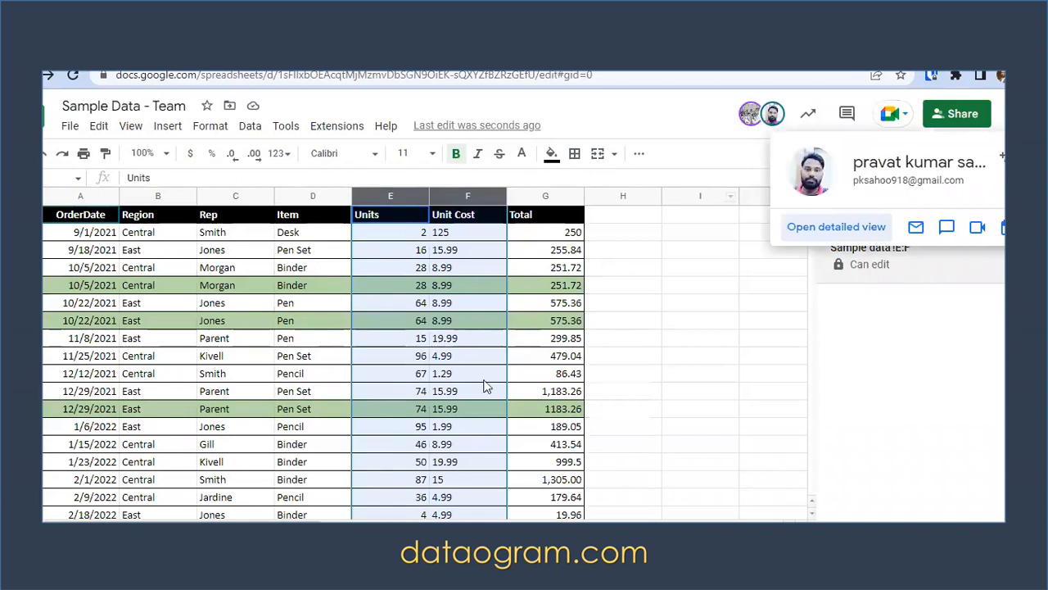
{"action": "left_click", "coordinate": [381, 192]}
{"action": "left_click", "coordinate": [460, 195], "text": "shift"}
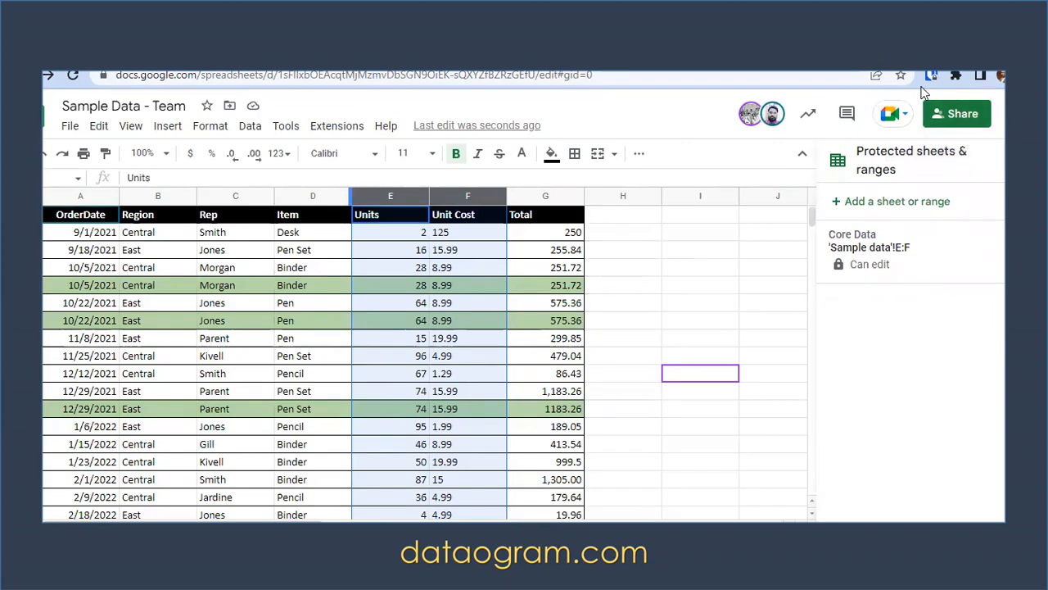
Step: Open the Core Data protected range to view its range and editing permissions
{"action": "left_click", "coordinate": [253, 135]}
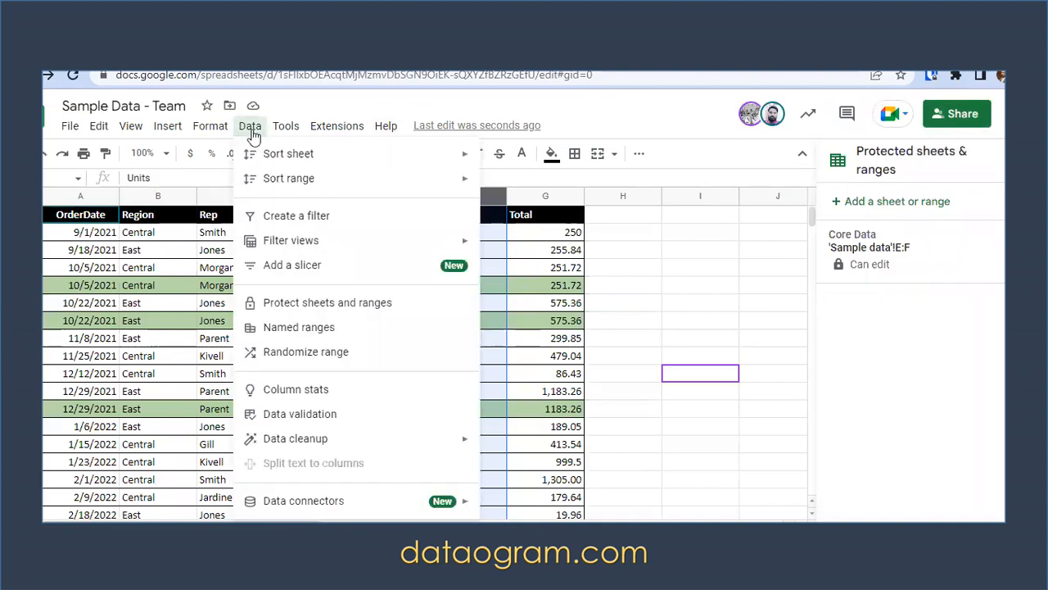
{"action": "left_click", "coordinate": [919, 248]}
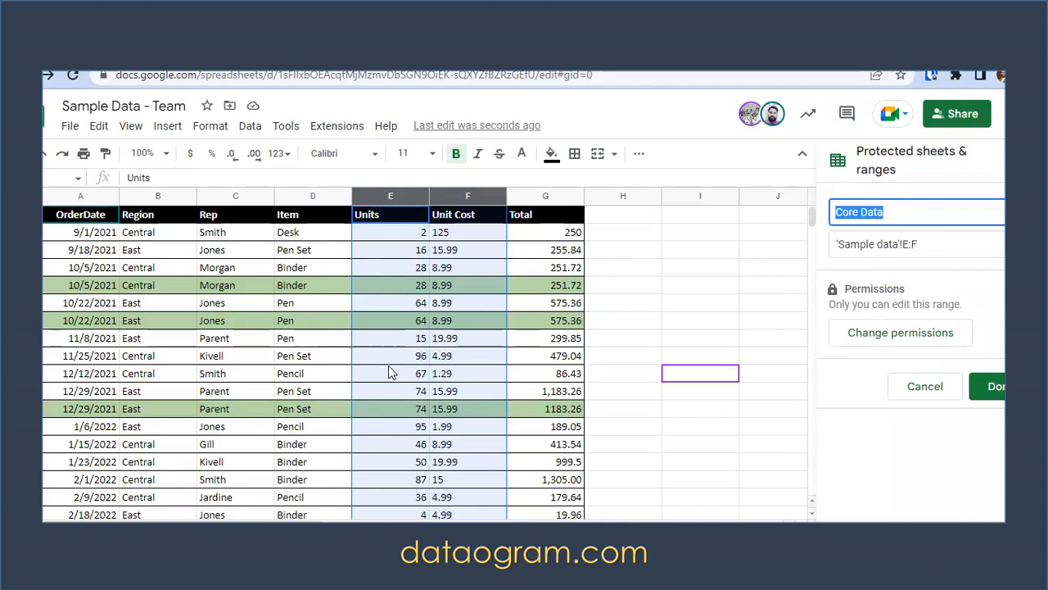
Step: Select columns A through G of the Sample data sheet and check who has access to the spreadsheet, leaving the sharing settings as they are
{"action": "left_click", "coordinate": [81, 211]}
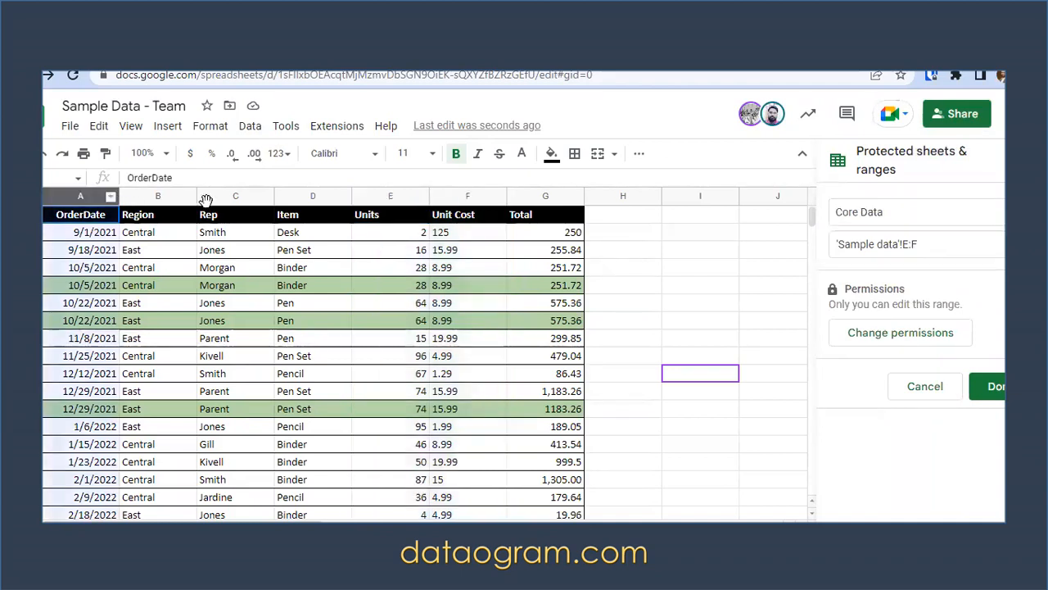
{"action": "left_click_drag", "start_coordinate": [206, 201], "coordinate": [533, 202]}
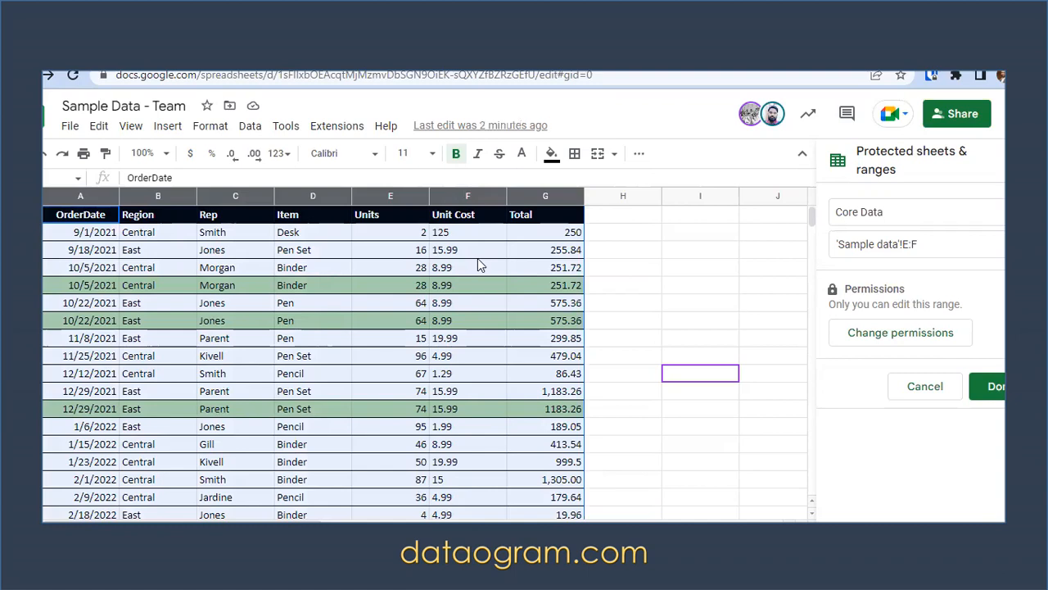
{"action": "left_click", "coordinate": [945, 122]}
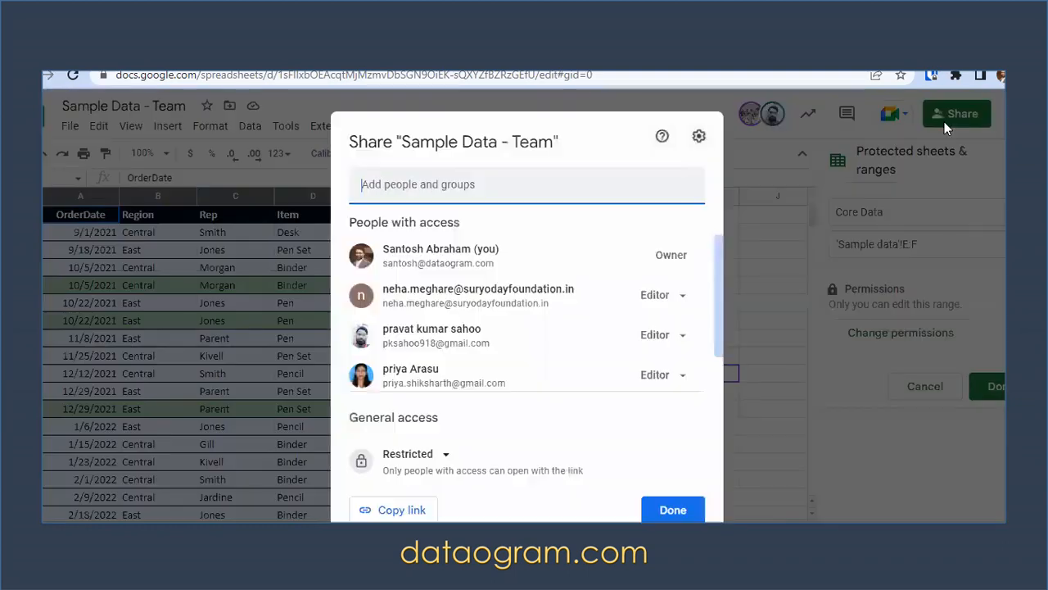
{"action": "key", "text": "Escape"}
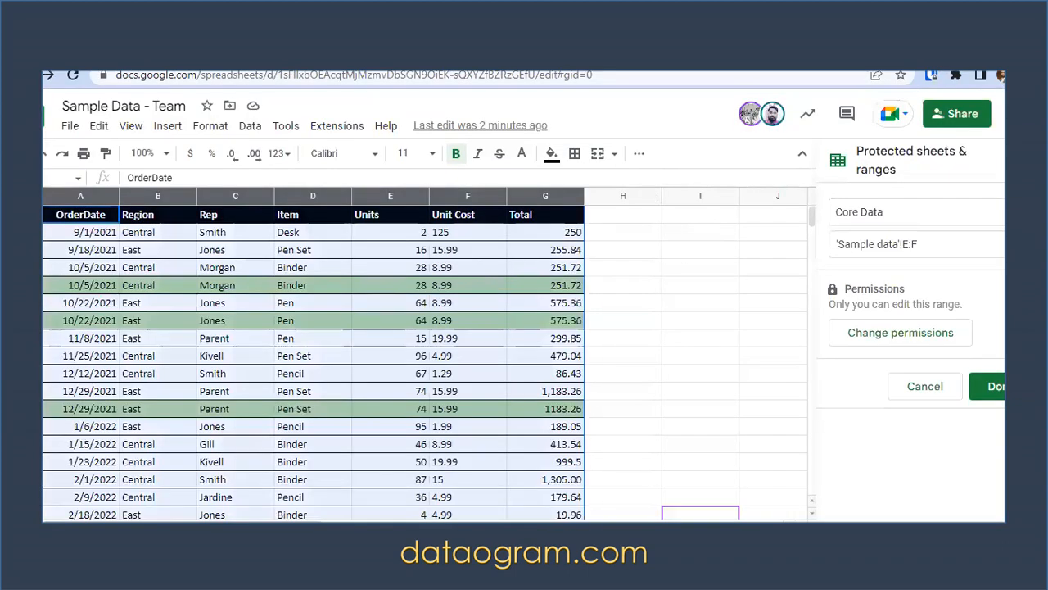
{"action": "left_click", "coordinate": [1029, 153]}
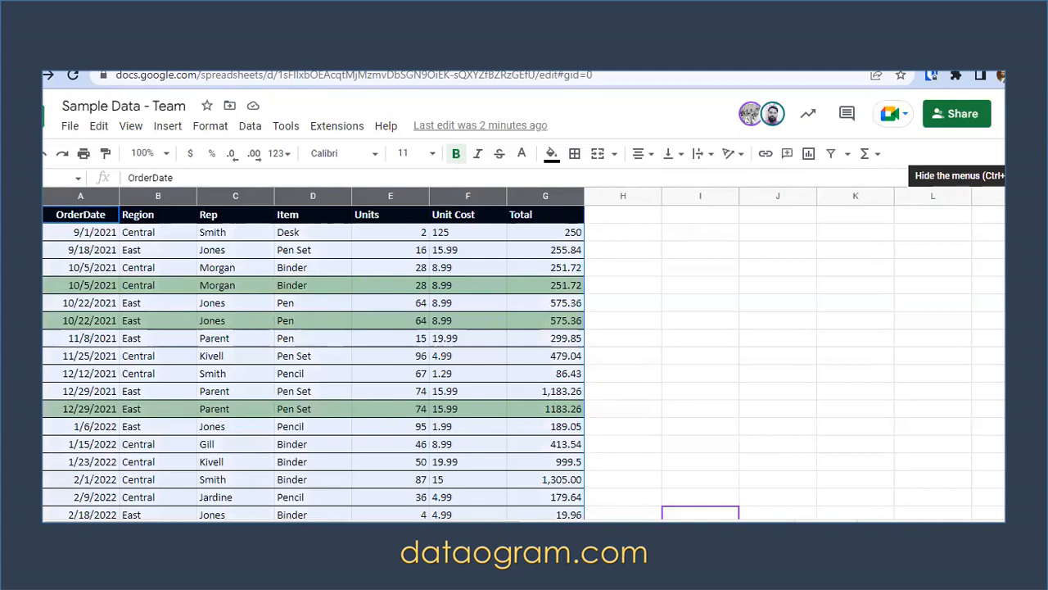
Step: Add a protected range without a description for columns E:G of the Sample data sheet and proceed to its editing permissions
{"action": "left_click", "coordinate": [250, 125]}
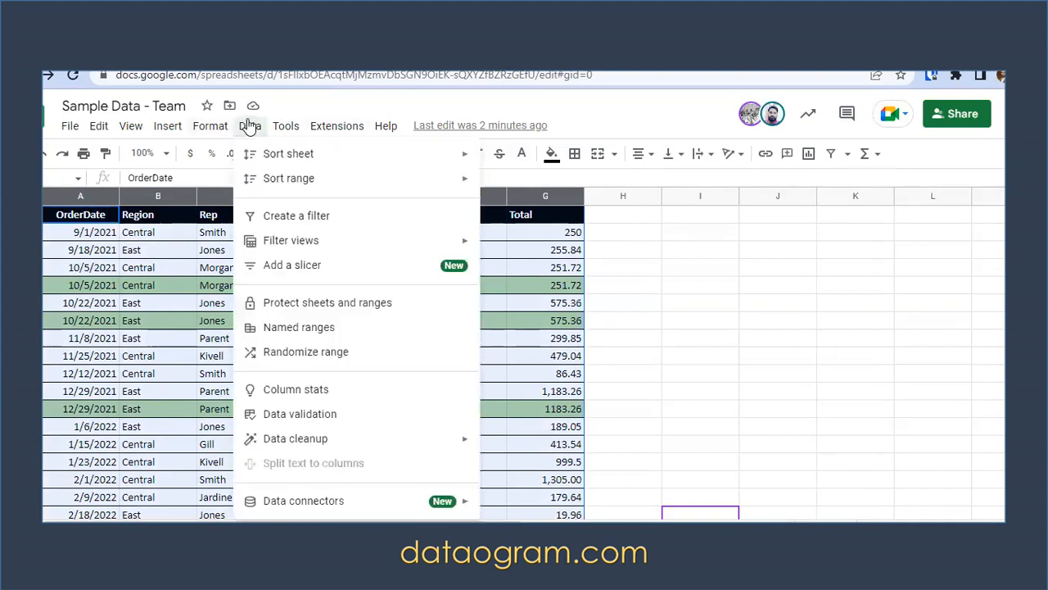
{"action": "left_click", "coordinate": [305, 302]}
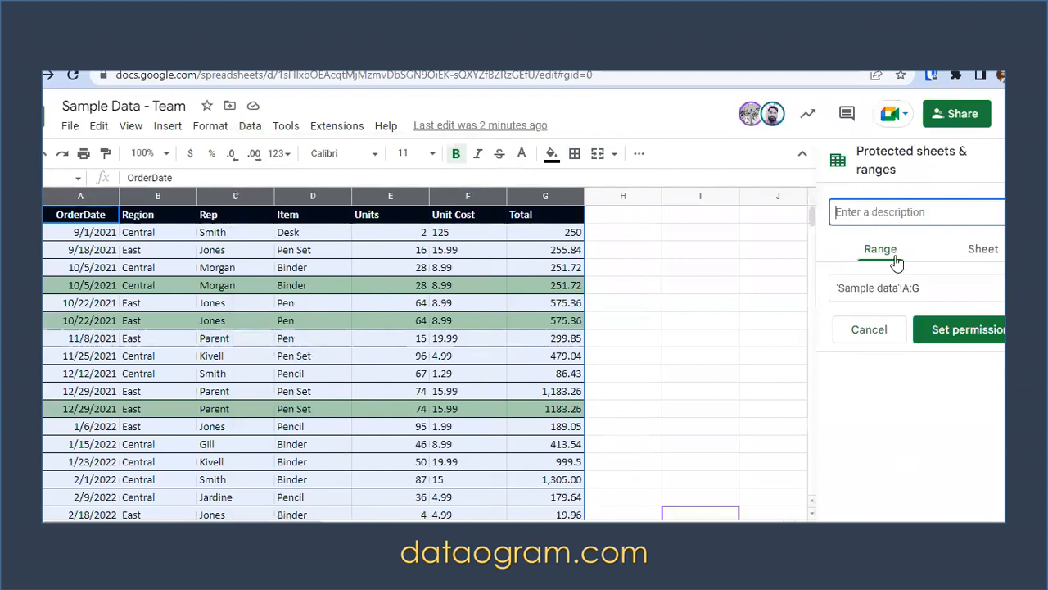
{"action": "left_click", "coordinate": [938, 292]}
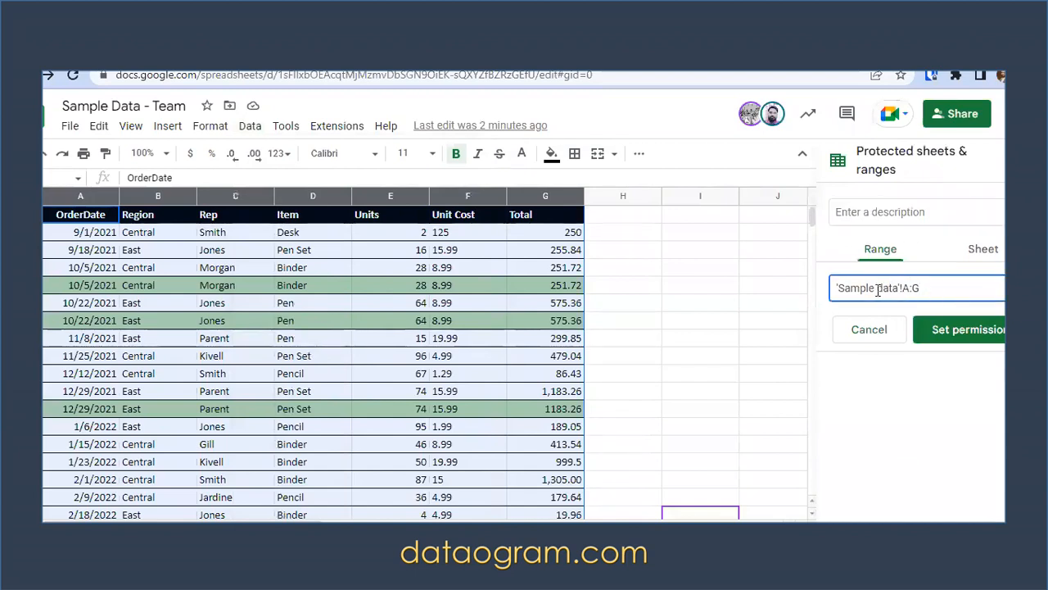
{"action": "left_click_drag", "start_coordinate": [928, 290], "coordinate": [847, 293]}
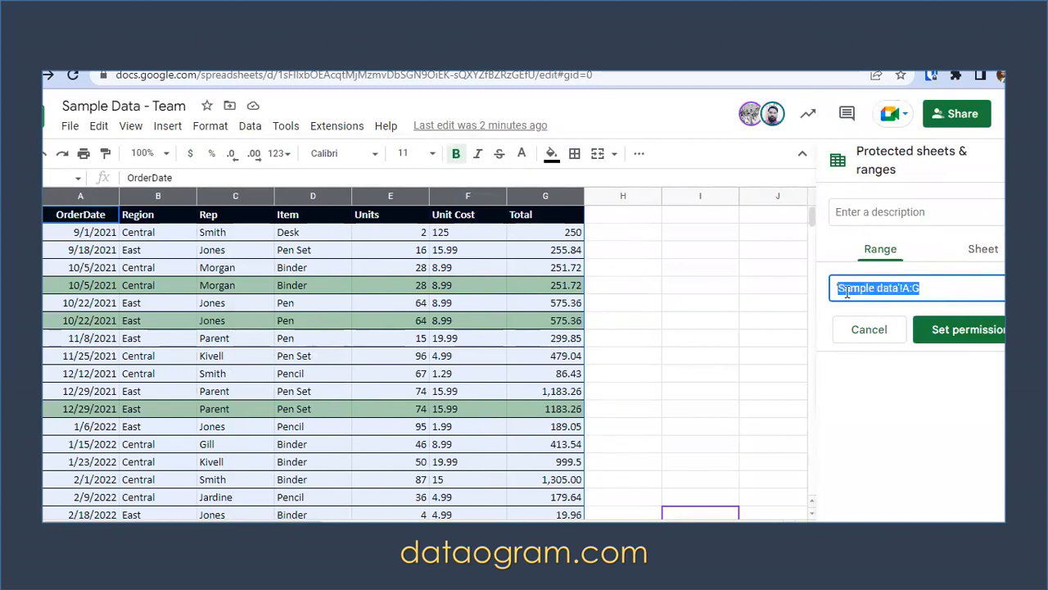
{"action": "left_click", "coordinate": [905, 290]}
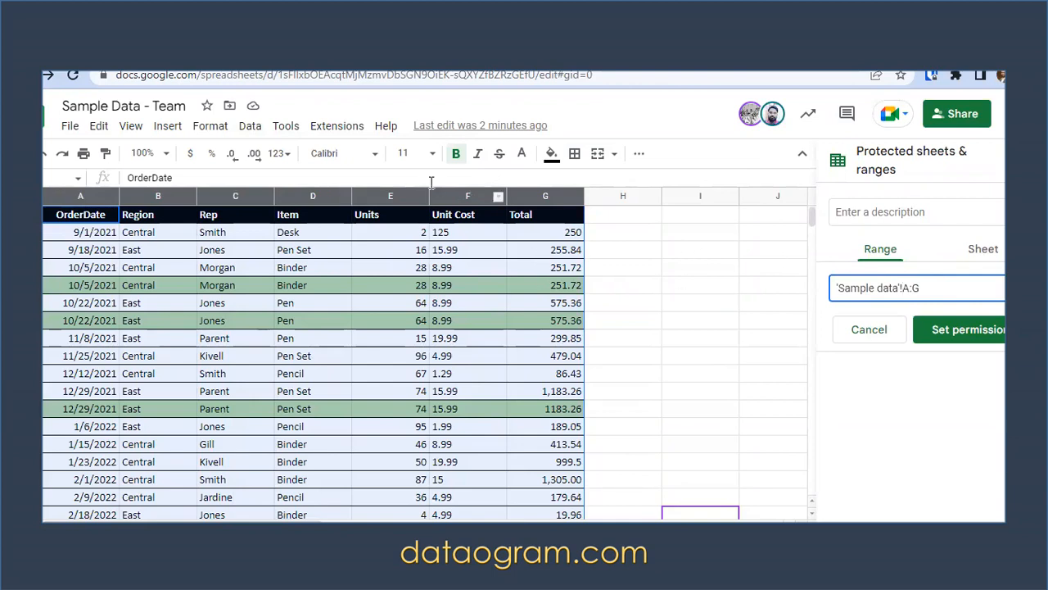
{"action": "left_click", "coordinate": [398, 196]}
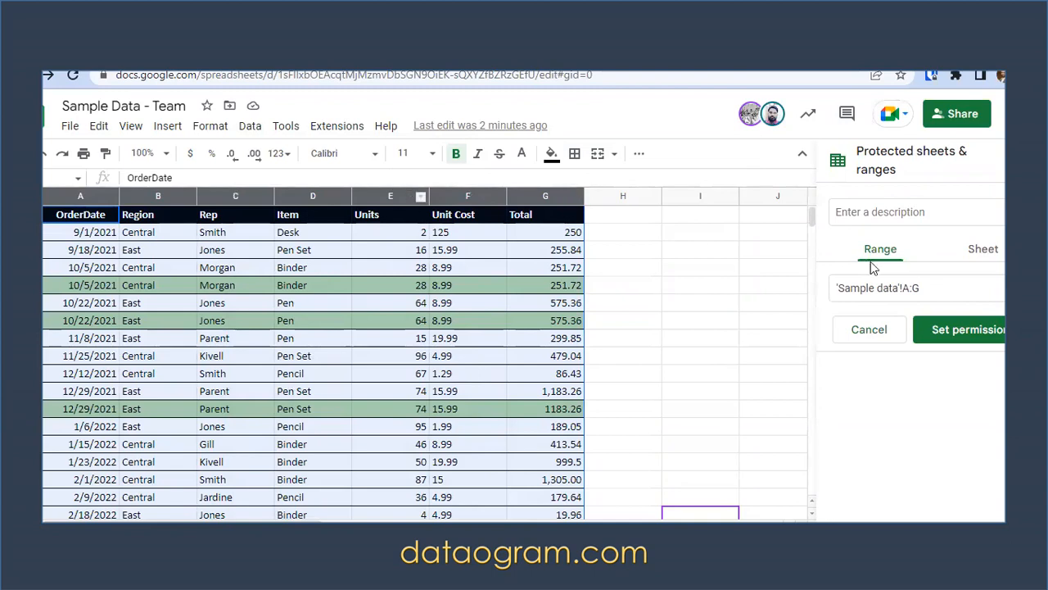
{"action": "left_click", "coordinate": [906, 285]}
{"action": "key", "text": "Delete"}
{"action": "type", "text": "E"}
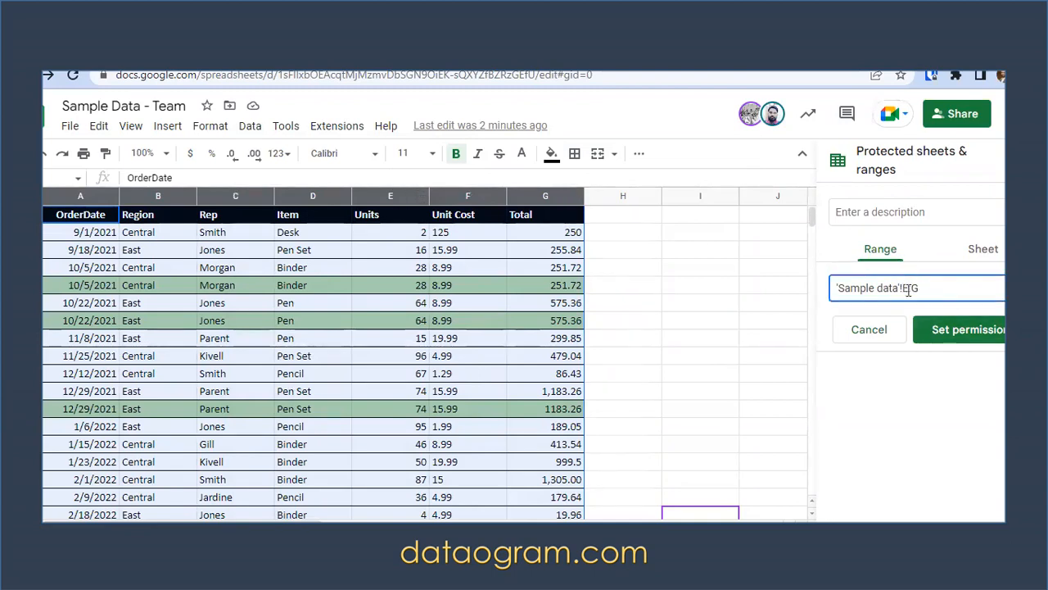
{"action": "left_click", "coordinate": [941, 330]}
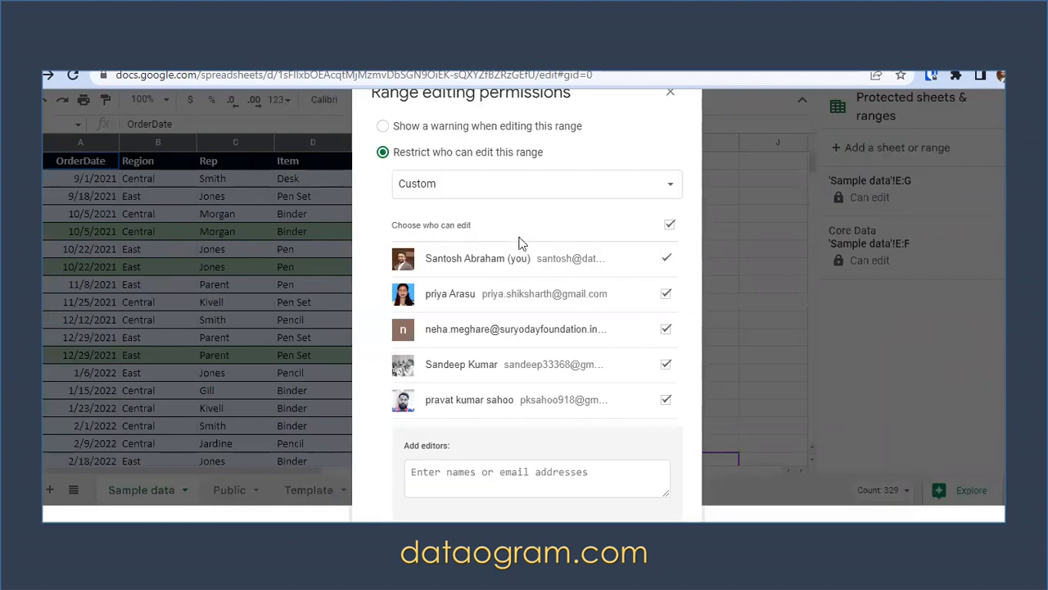
Step: Clear all other editors from the E:G range permissions and set who can edit to "Only you"
{"action": "left_click", "coordinate": [669, 225]}
{"action": "left_click", "coordinate": [583, 185]}
{"action": "left_click", "coordinate": [506, 164]}
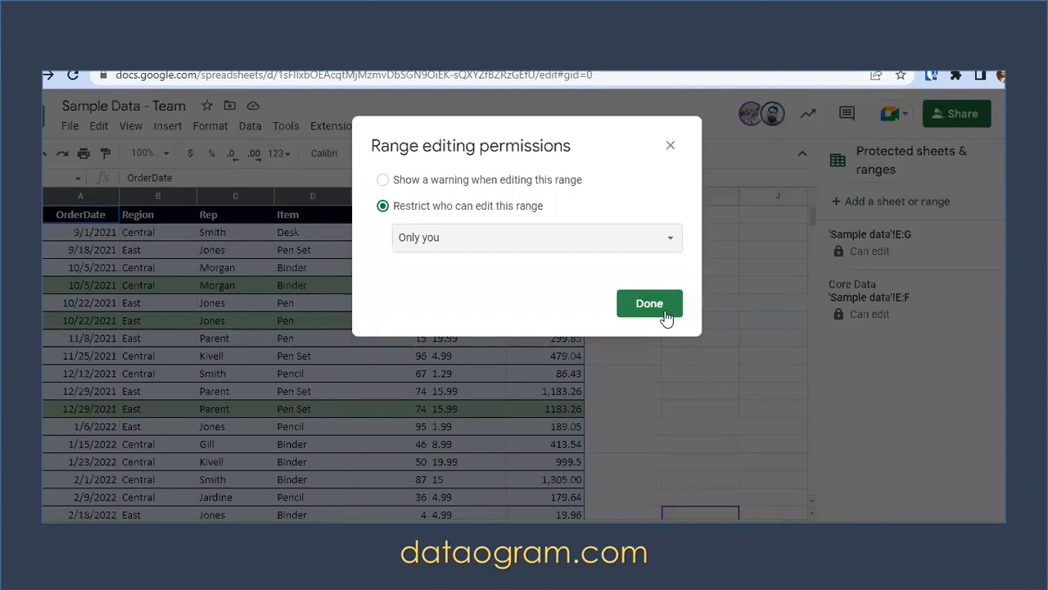
Step: Switch the E:G range permissions to "Custom" and allow the first two listed collaborators to edit
{"action": "left_click", "coordinate": [517, 240]}
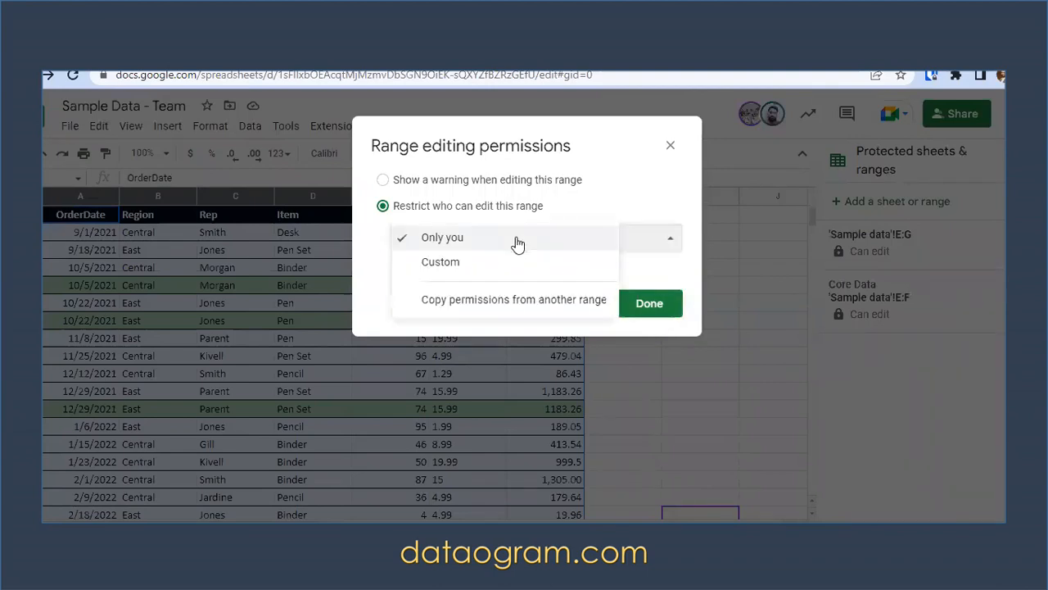
{"action": "left_click", "coordinate": [515, 271]}
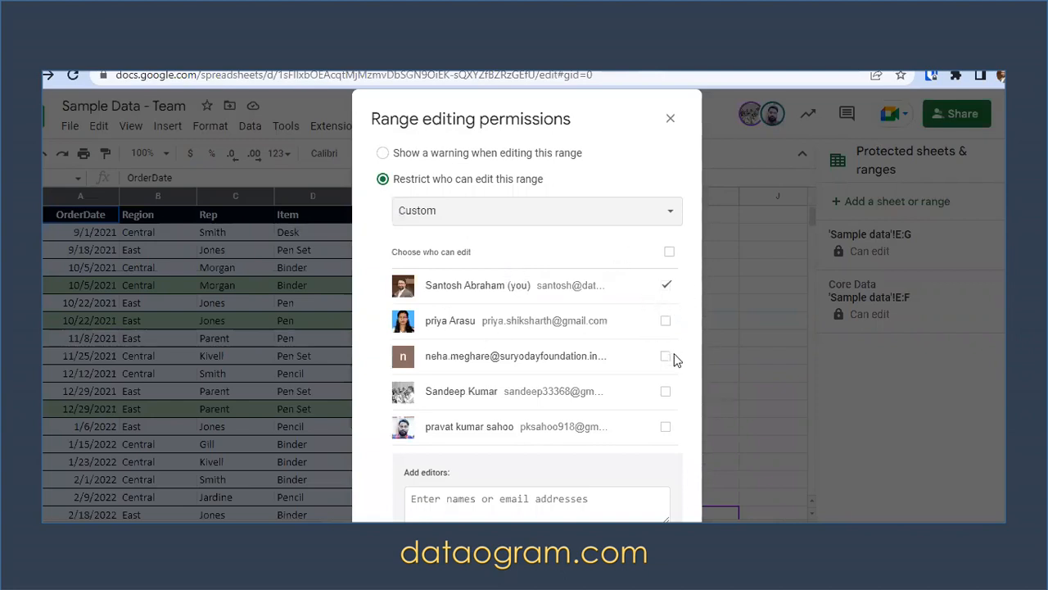
{"action": "left_click", "coordinate": [666, 356]}
{"action": "left_click", "coordinate": [666, 320]}
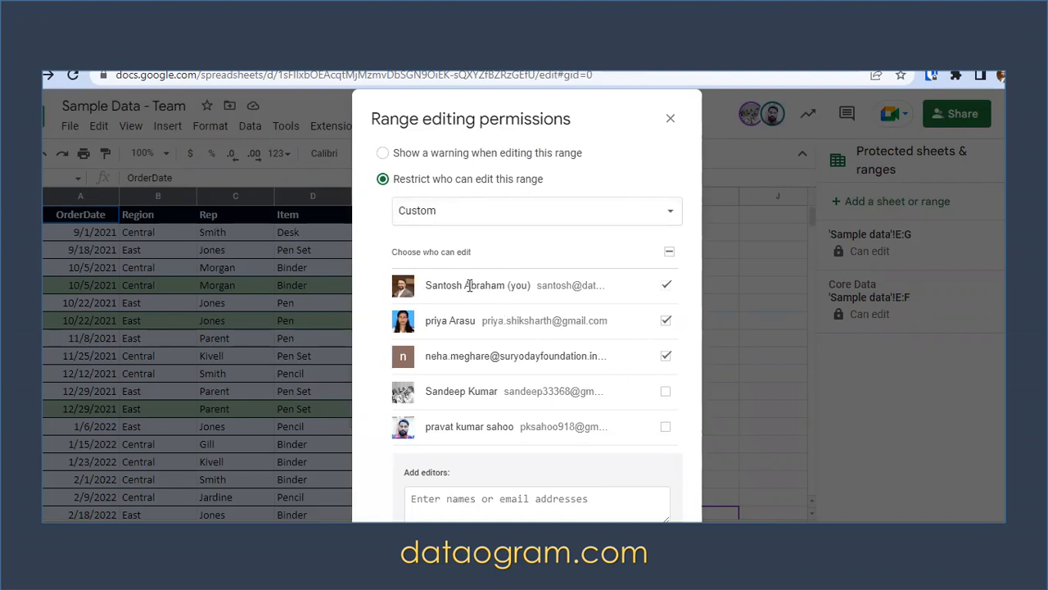
Step: Set the E:G range permissions back to "Only you", and close the permissions and the protected ranges list without saving
{"action": "left_click", "coordinate": [430, 212]}
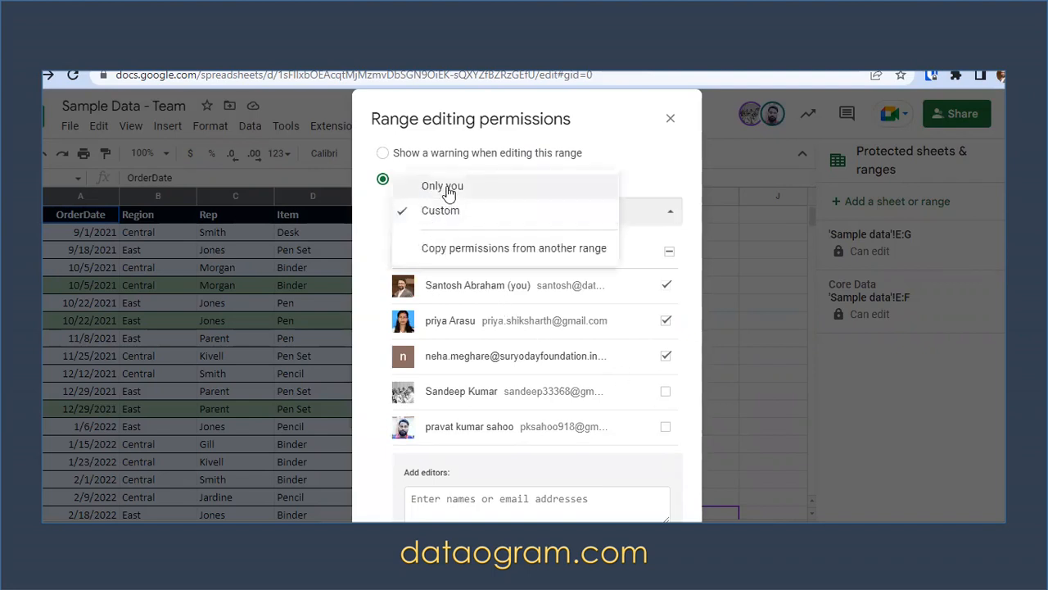
{"action": "left_click", "coordinate": [446, 187]}
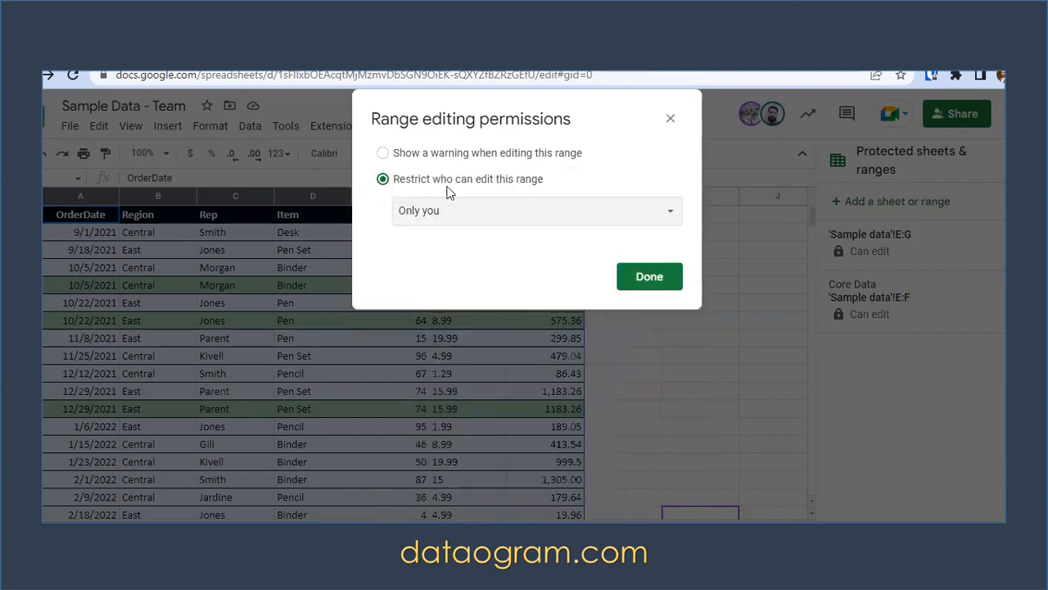
{"action": "left_click", "coordinate": [669, 120]}
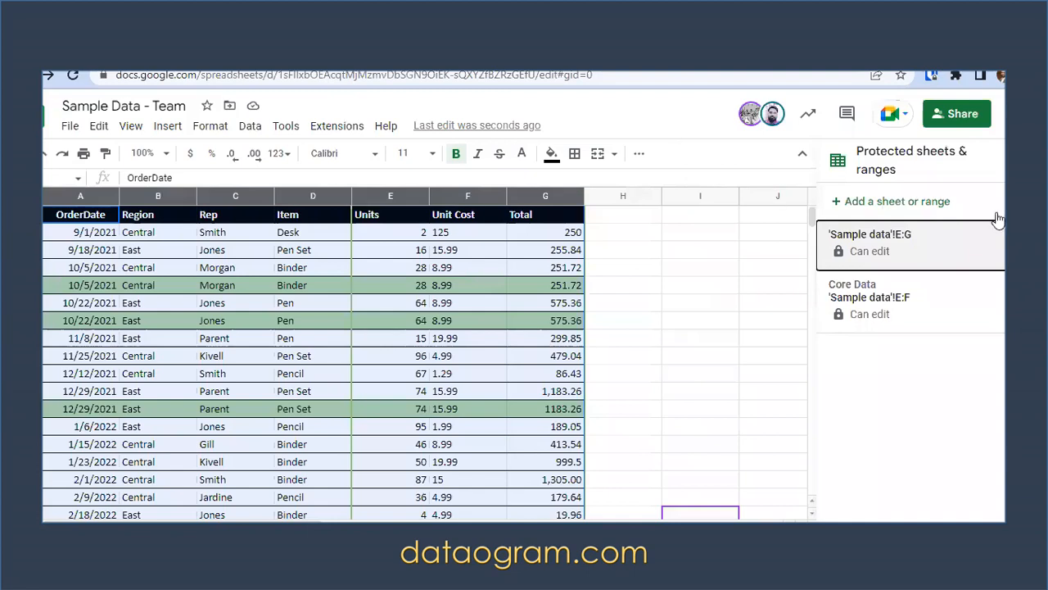
{"action": "left_click", "coordinate": [993, 152]}
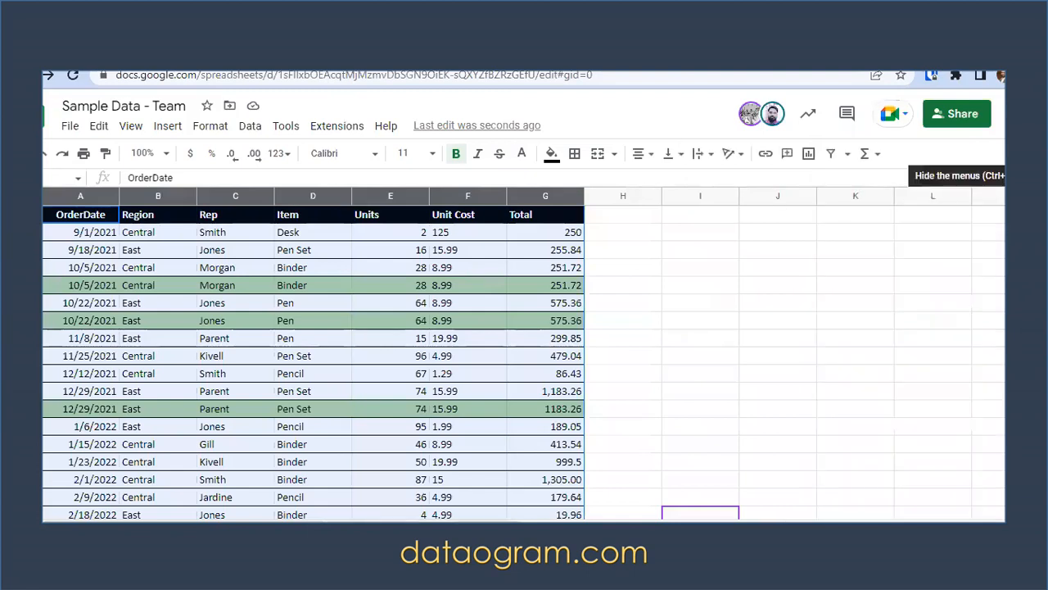
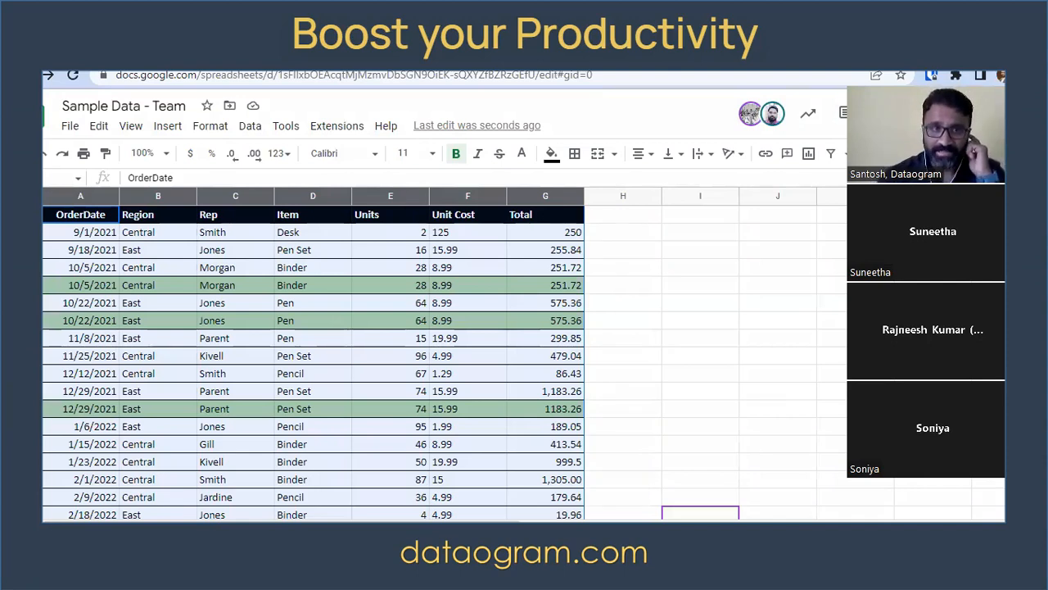
Step: Add a protected range for columns A:G, clear all other editors from its custom permissions, and close the dialog without saving
{"action": "left_click", "coordinate": [250, 131]}
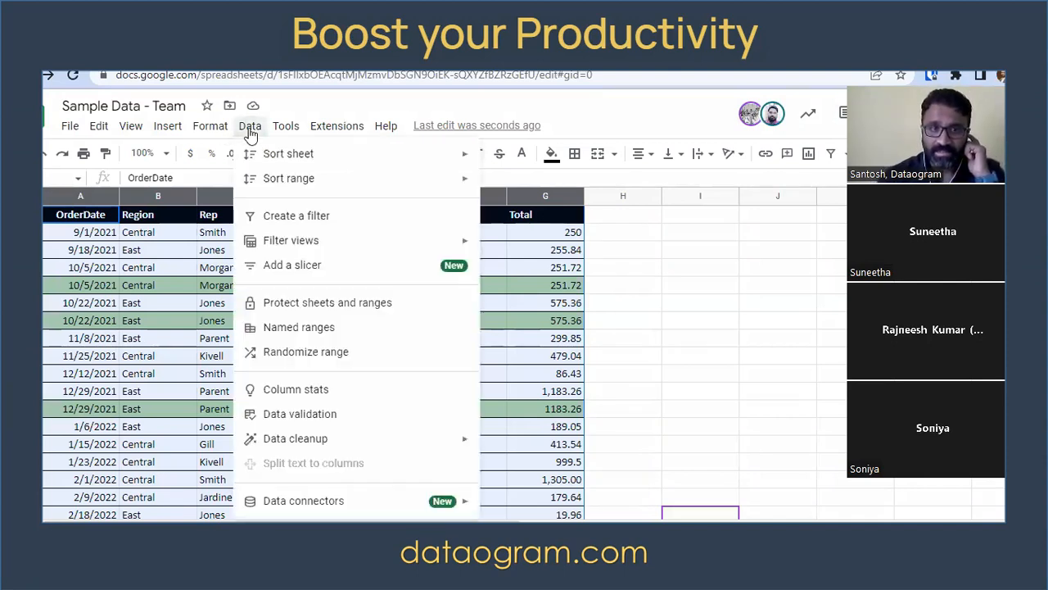
{"action": "left_click", "coordinate": [219, 139]}
{"action": "left_click", "coordinate": [243, 131]}
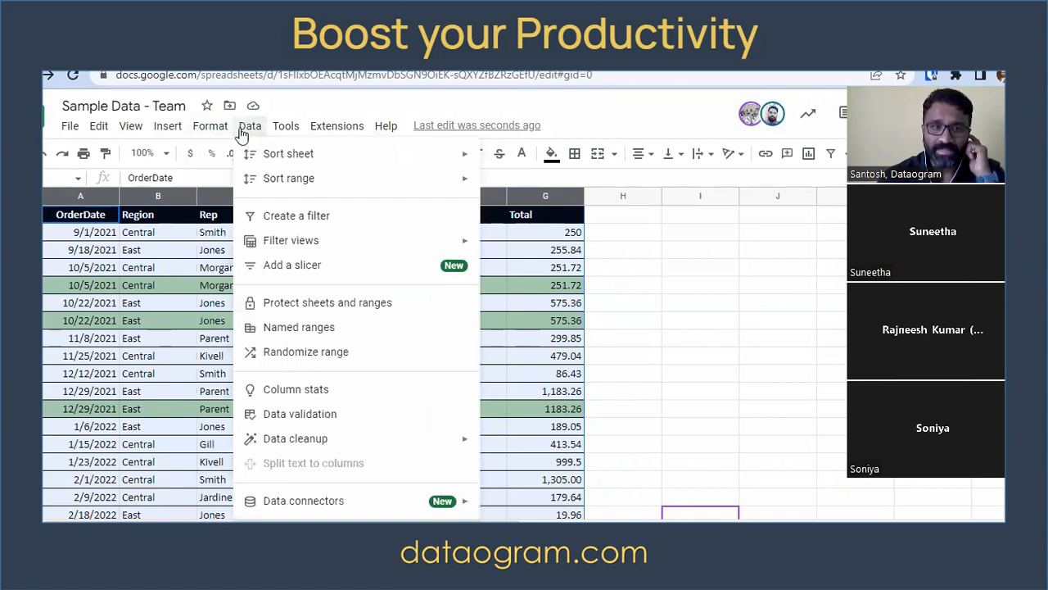
{"action": "left_click", "coordinate": [346, 305]}
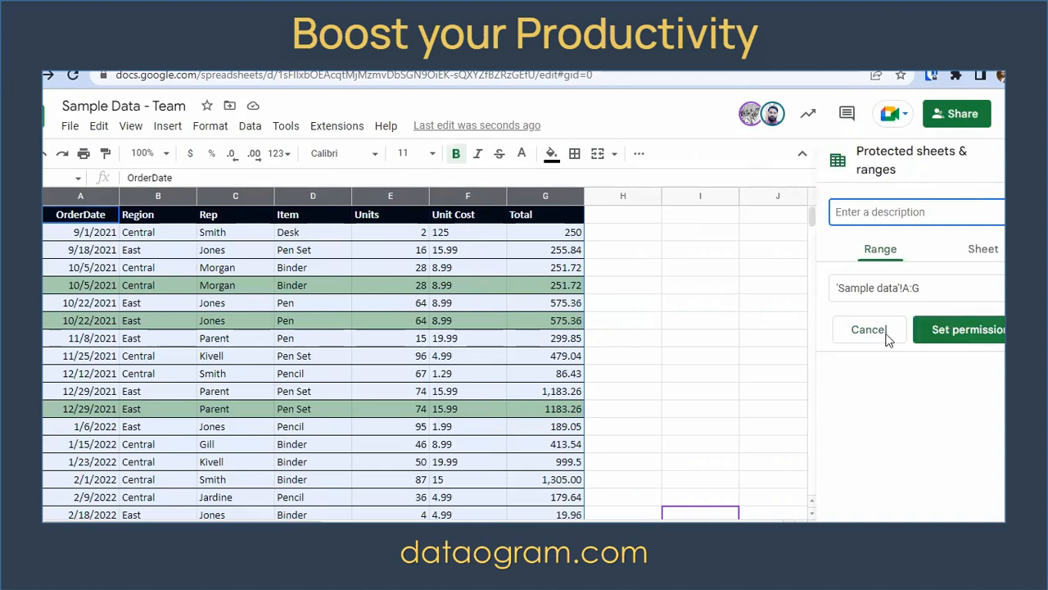
{"action": "left_click", "coordinate": [960, 329]}
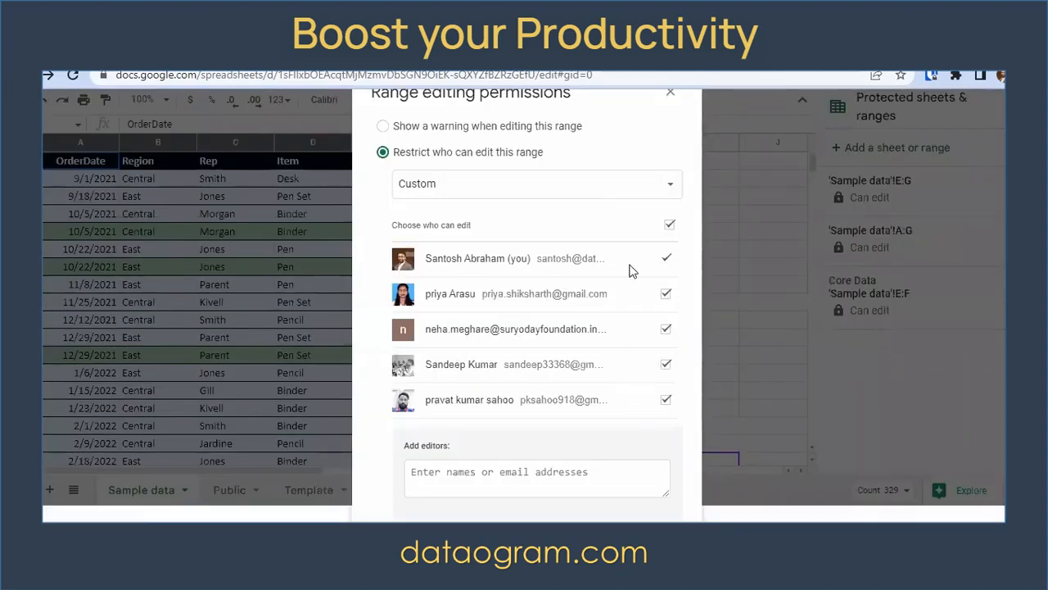
{"action": "left_click", "coordinate": [670, 226]}
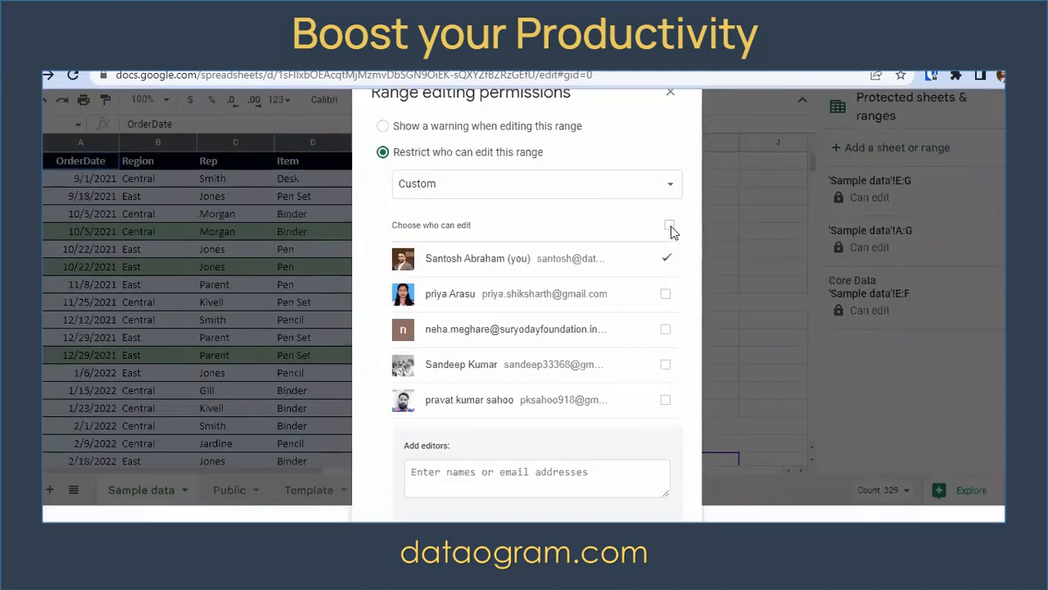
{"action": "left_click", "coordinate": [670, 92]}
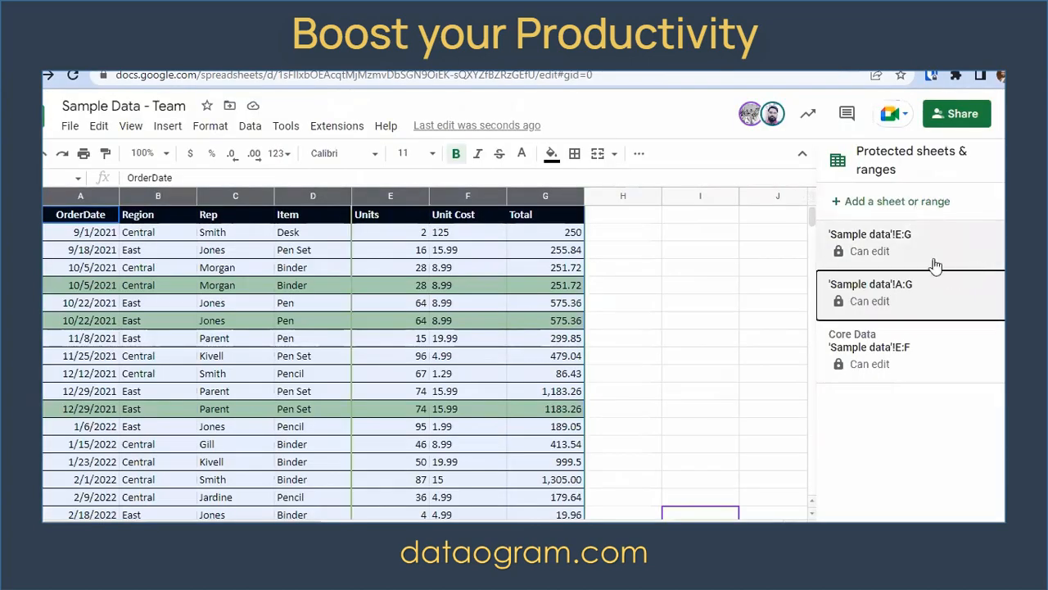
Step: Remove the protected range covering columns E:G of the Sample data sheet
{"action": "left_click", "coordinate": [1003, 255]}
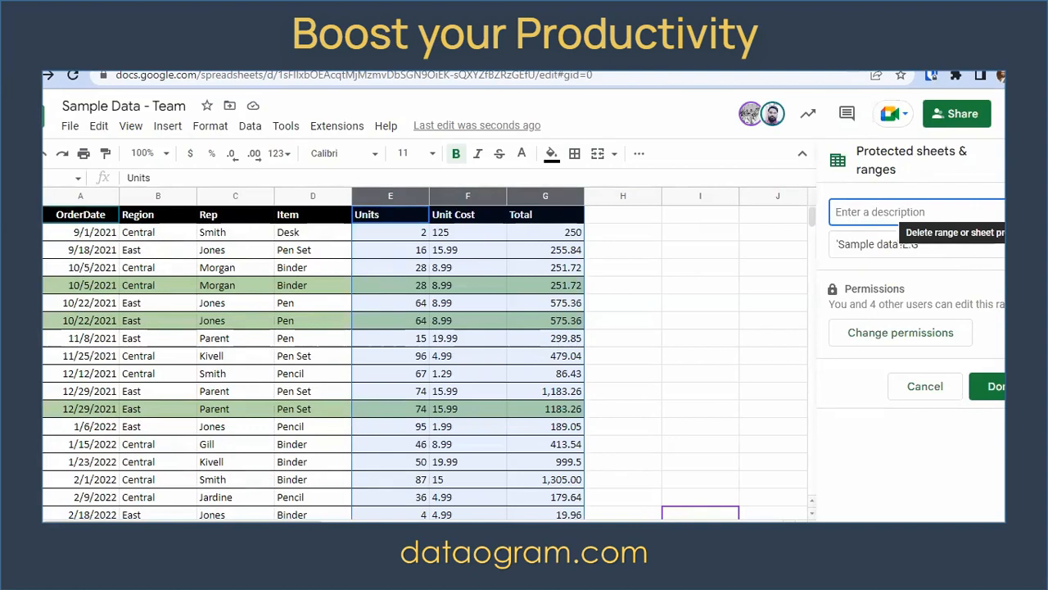
{"action": "left_click", "coordinate": [1000, 211]}
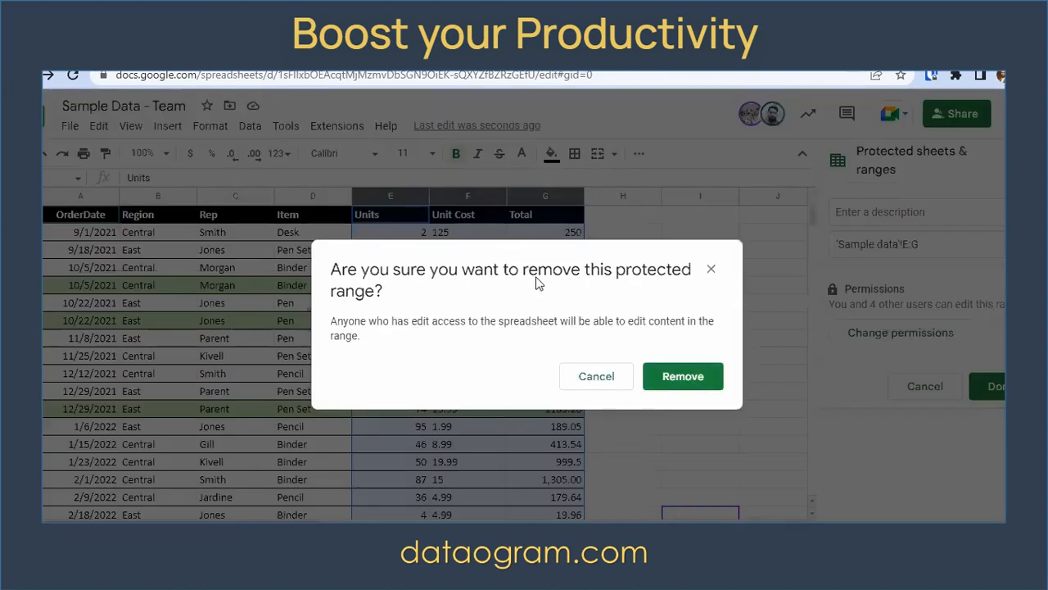
{"action": "left_click", "coordinate": [673, 375]}
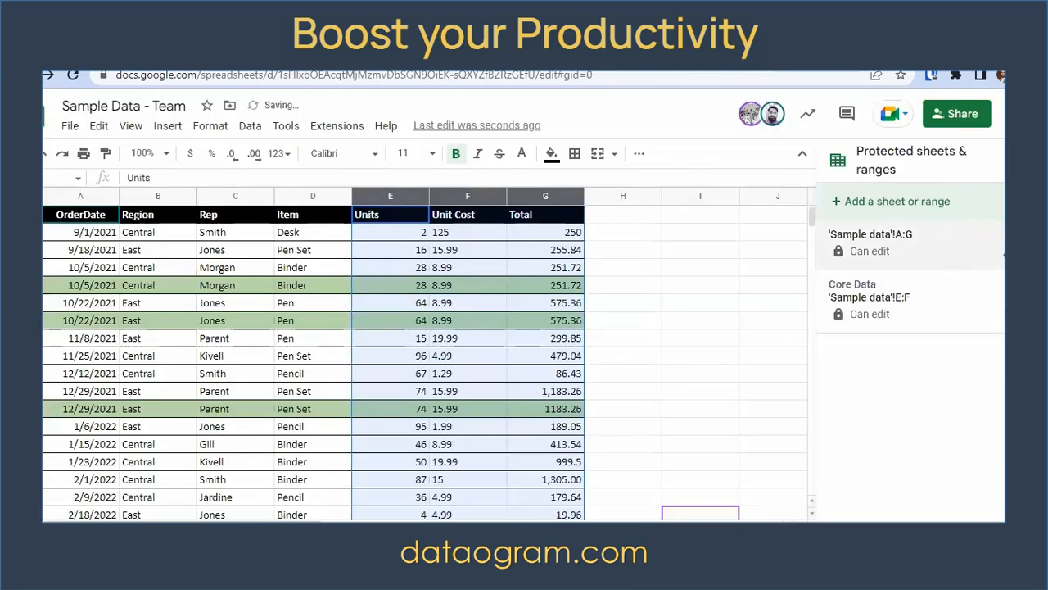
Step: Remove the protected range covering columns A:G of the Sample data sheet
{"action": "left_click", "coordinate": [954, 232]}
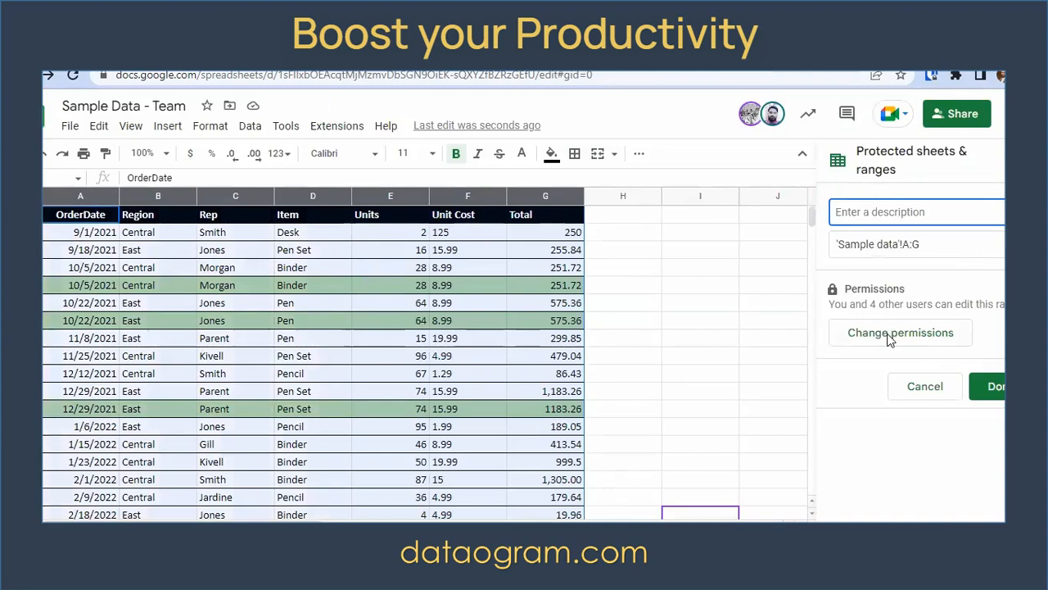
{"action": "left_click", "coordinate": [1021, 212]}
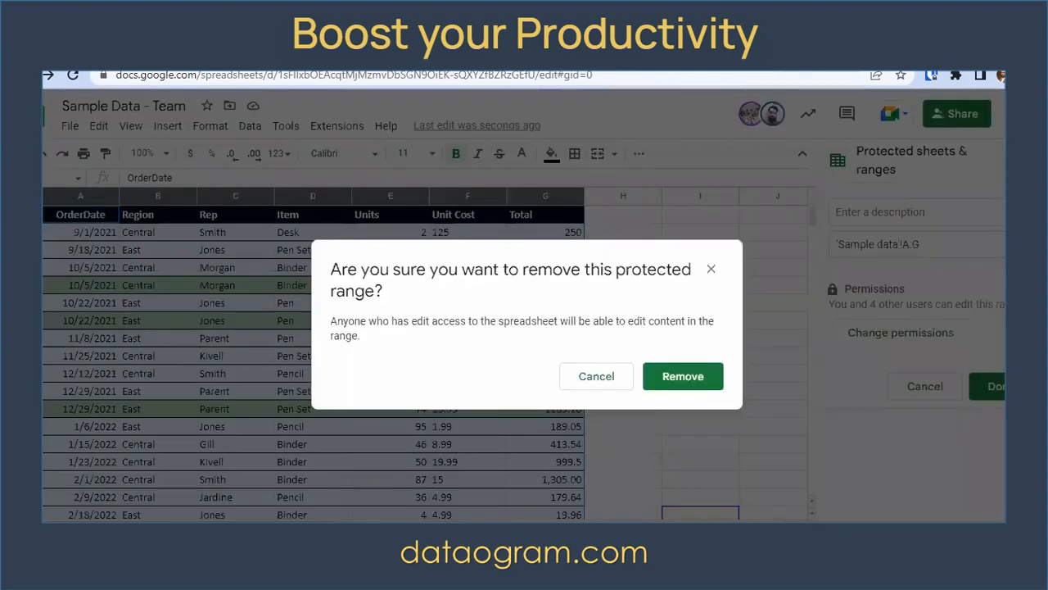
{"action": "left_click", "coordinate": [660, 385]}
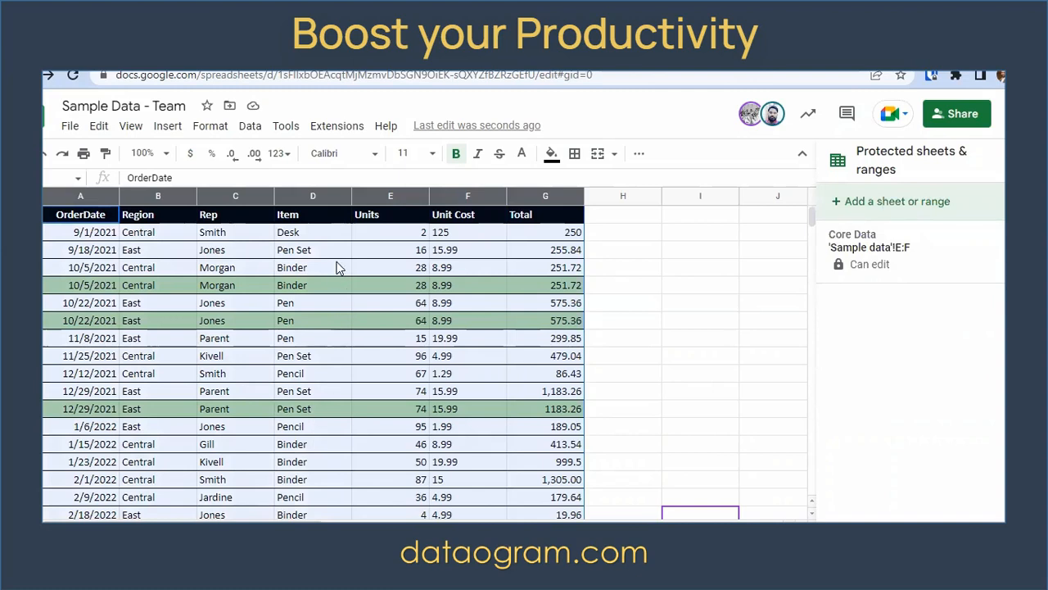
{"action": "left_click", "coordinate": [390, 272]}
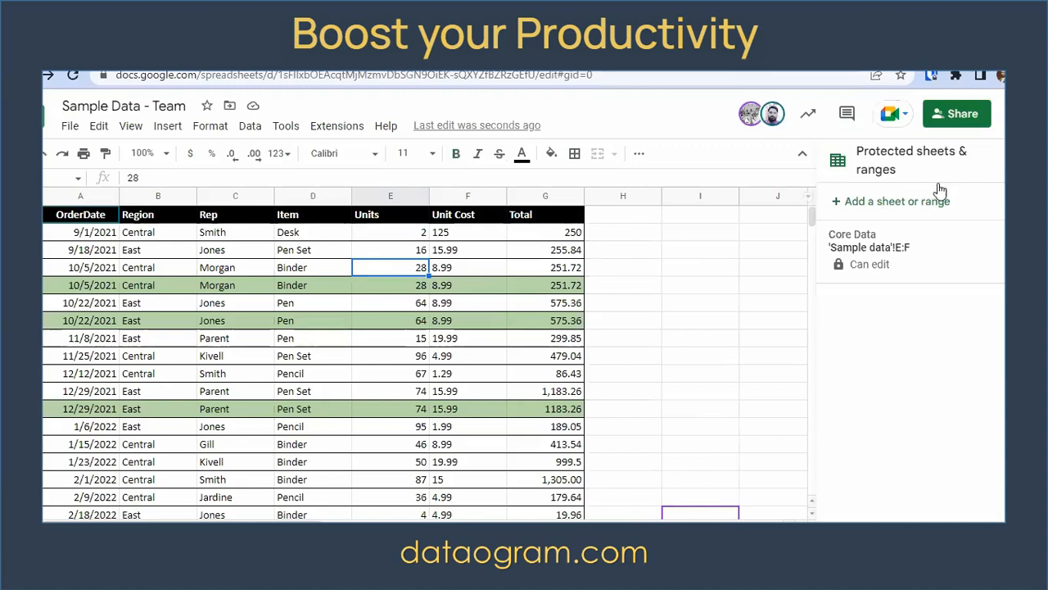
Step: Add a protected range for cell H2 of the Sample data sheet and close its editing permissions without changing them
{"action": "left_click", "coordinate": [250, 125]}
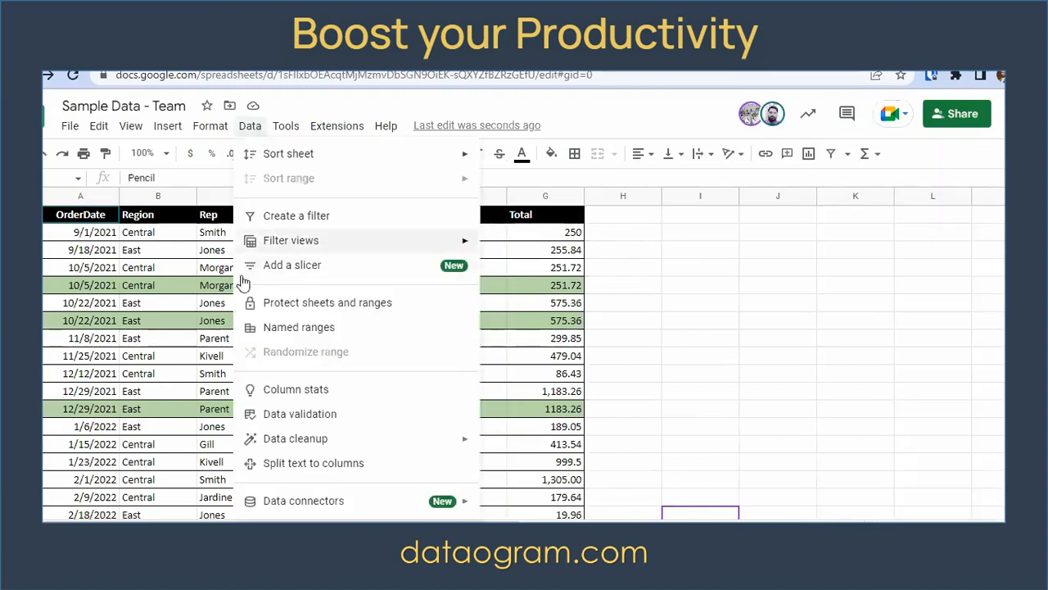
{"action": "left_click", "coordinate": [302, 311]}
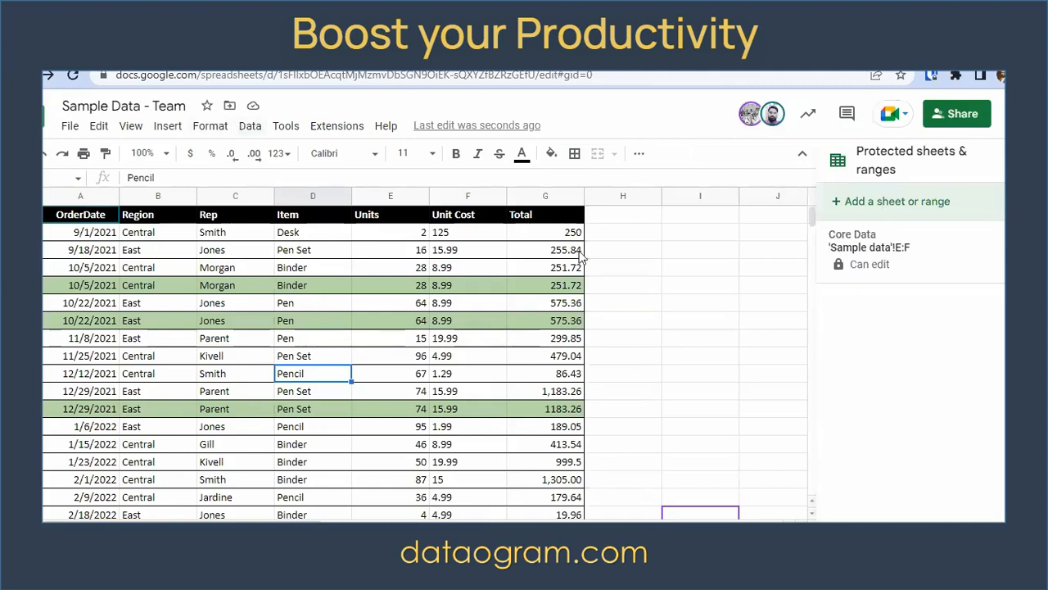
{"action": "left_click", "coordinate": [644, 235]}
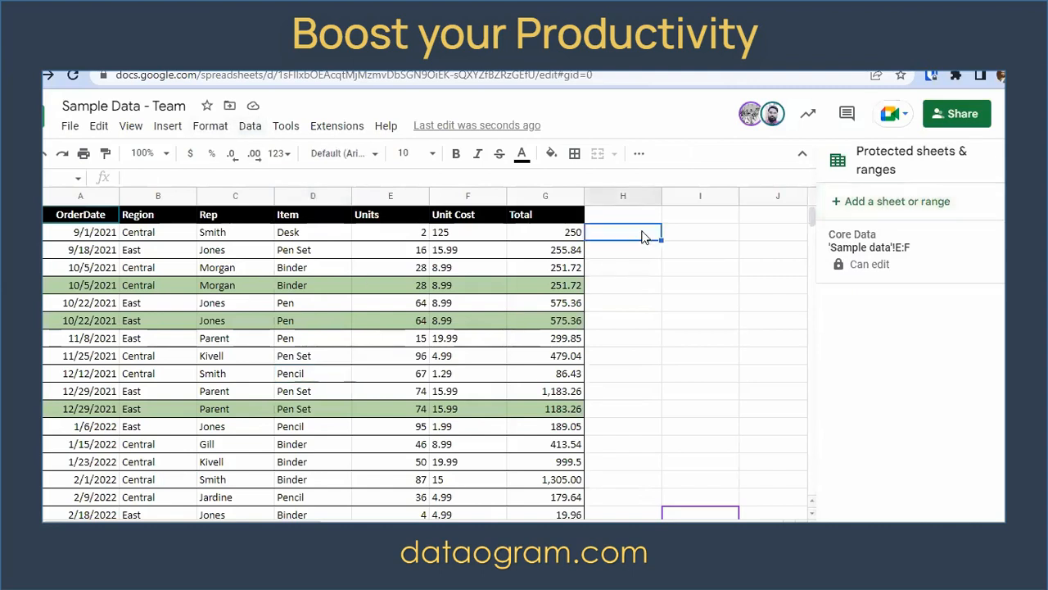
{"action": "left_click", "coordinate": [250, 126]}
{"action": "left_click", "coordinate": [330, 307]}
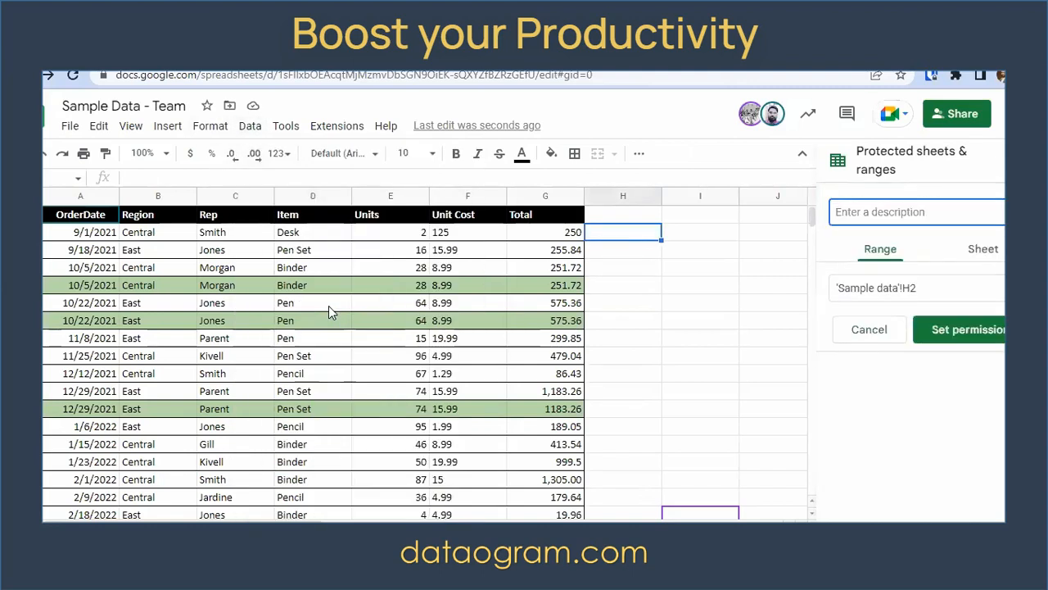
{"action": "left_click", "coordinate": [267, 272]}
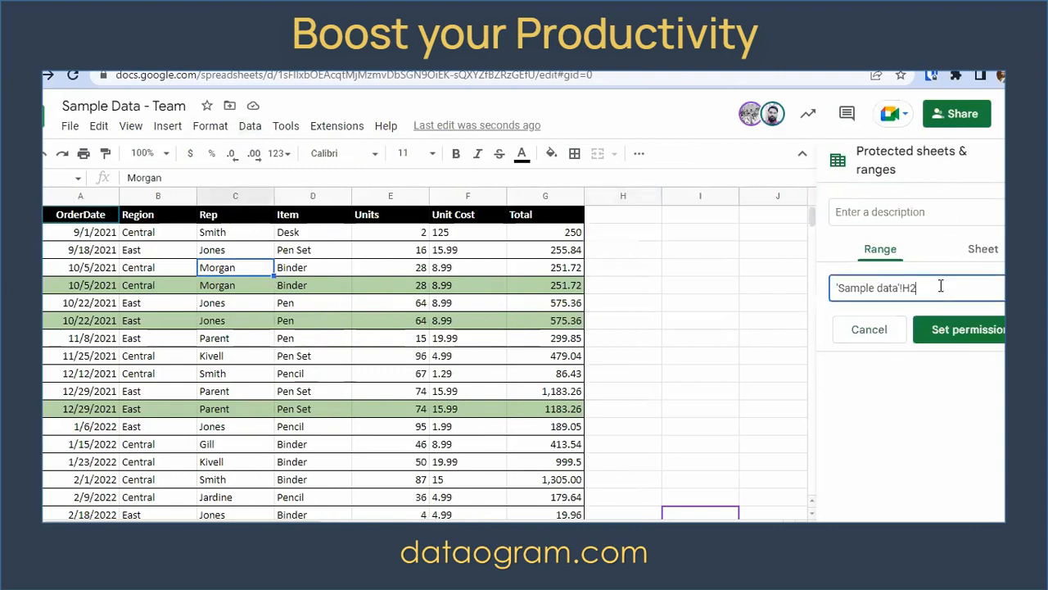
{"action": "left_click", "coordinate": [953, 330]}
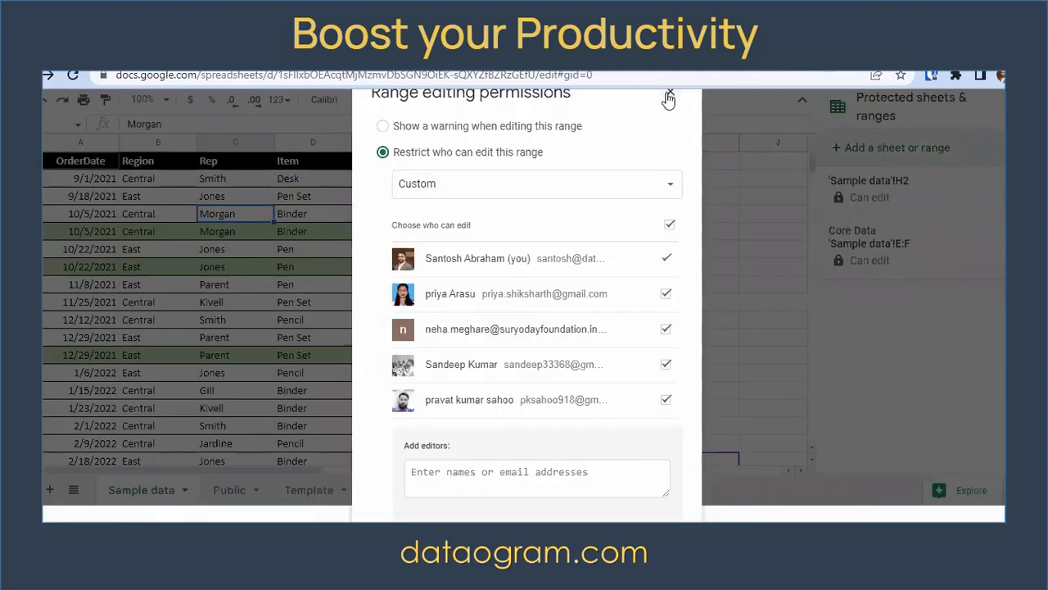
{"action": "left_click", "coordinate": [670, 92]}
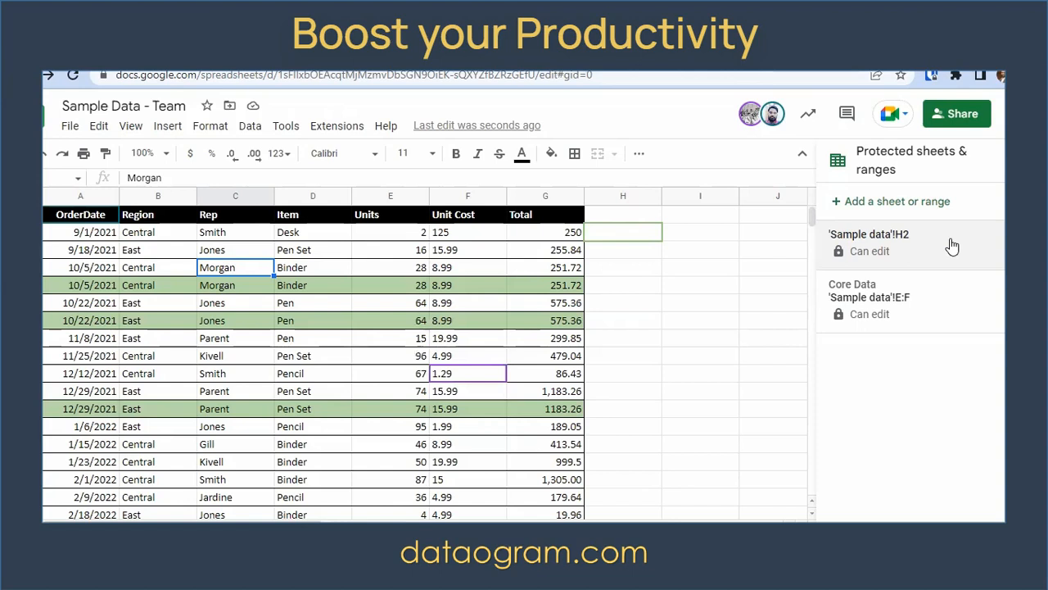
Step: Remove the protected range on cell H2
{"action": "left_click", "coordinate": [972, 262]}
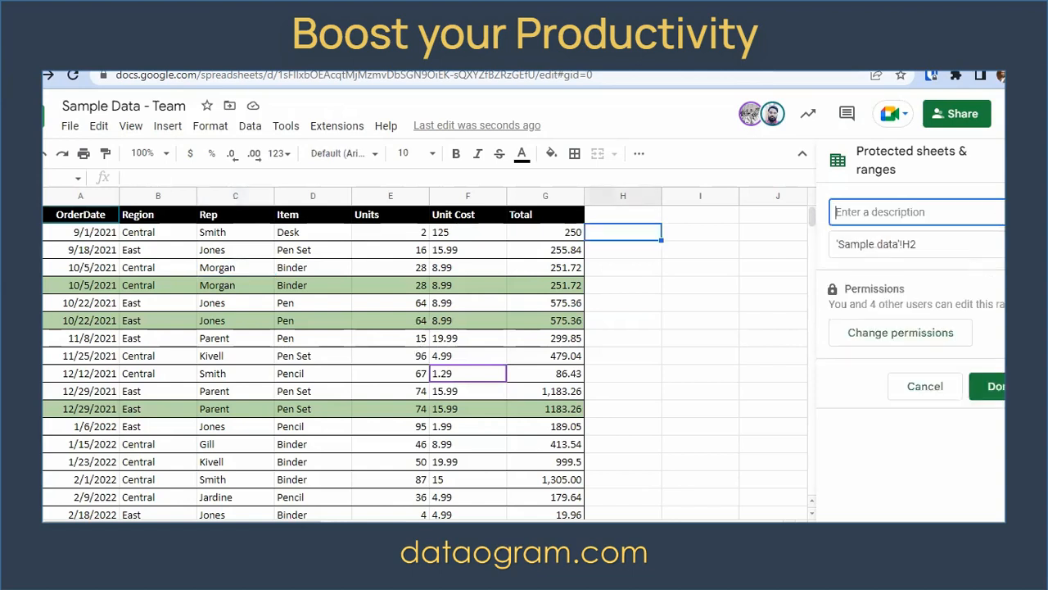
{"action": "left_click", "coordinate": [1023, 212]}
{"action": "left_click", "coordinate": [666, 377]}
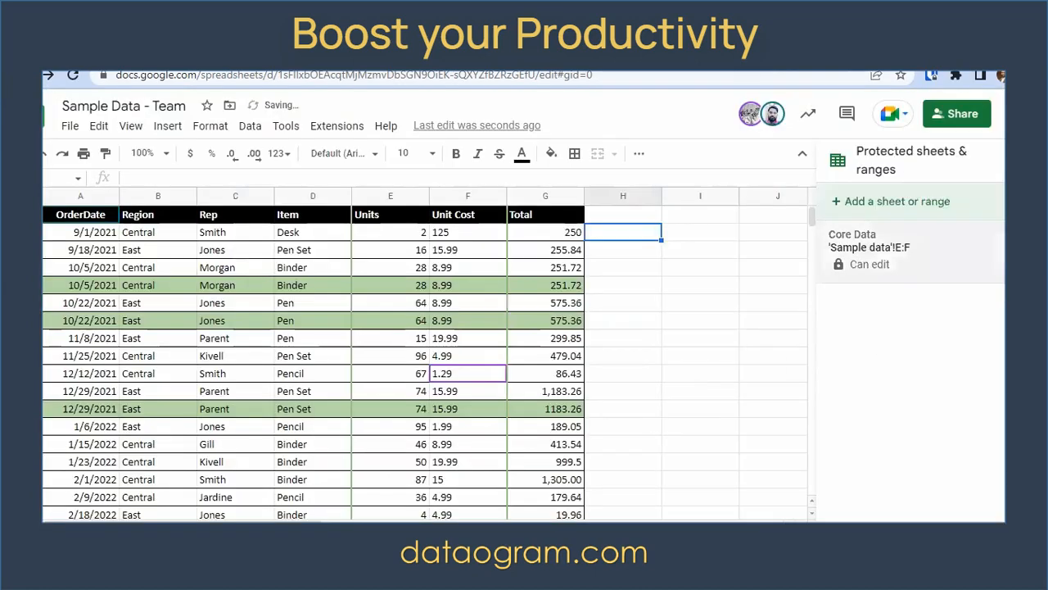
Step: Remove the "Core Data" protected range covering columns E:F and close the protected ranges list
{"action": "left_click", "coordinate": [1001, 262]}
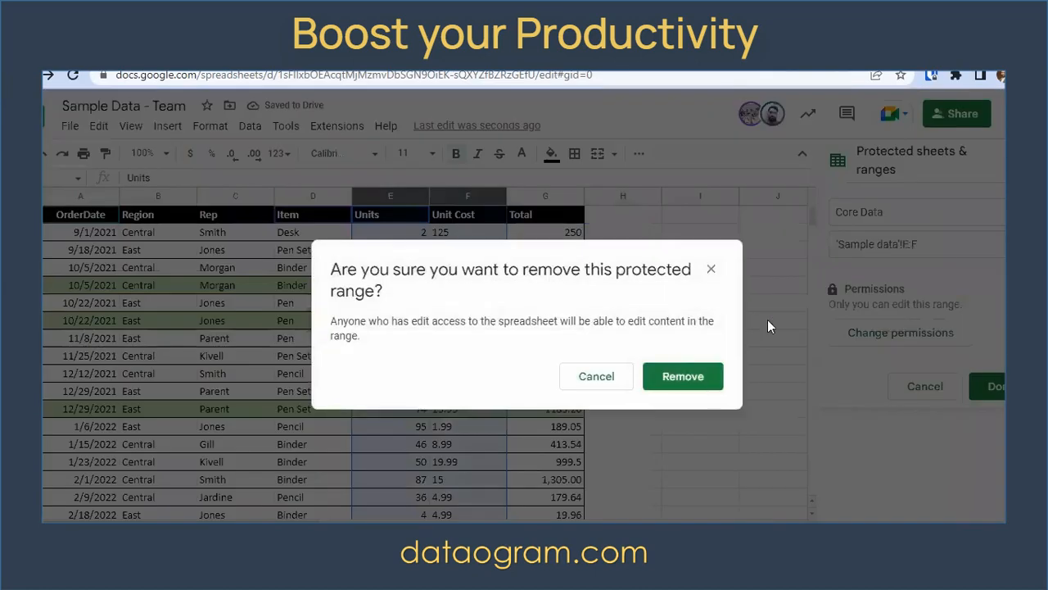
{"action": "left_click", "coordinate": [688, 381]}
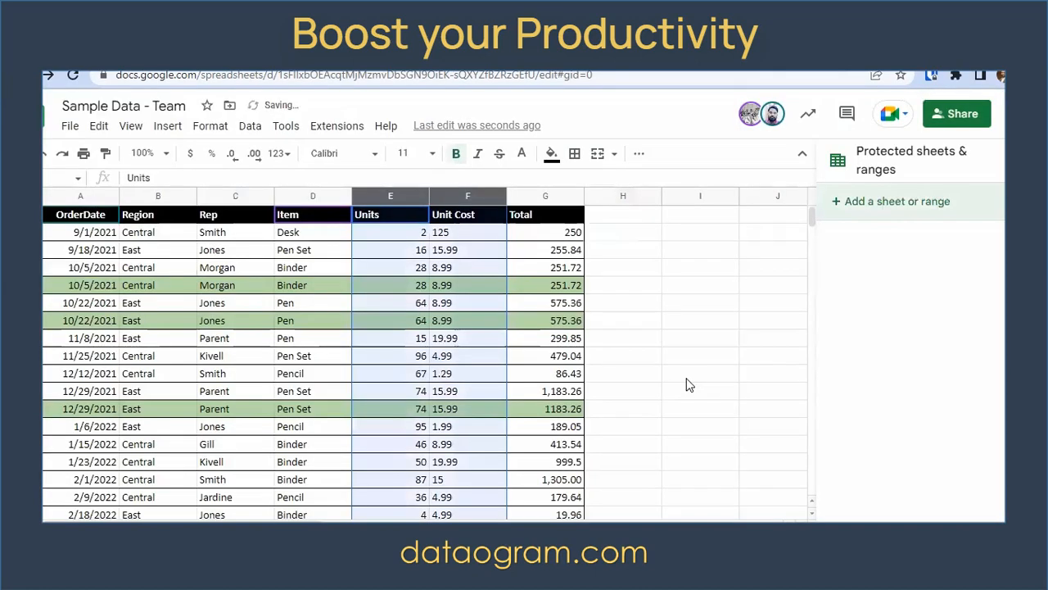
{"action": "left_click", "coordinate": [619, 256]}
{"action": "left_click", "coordinate": [1023, 153]}
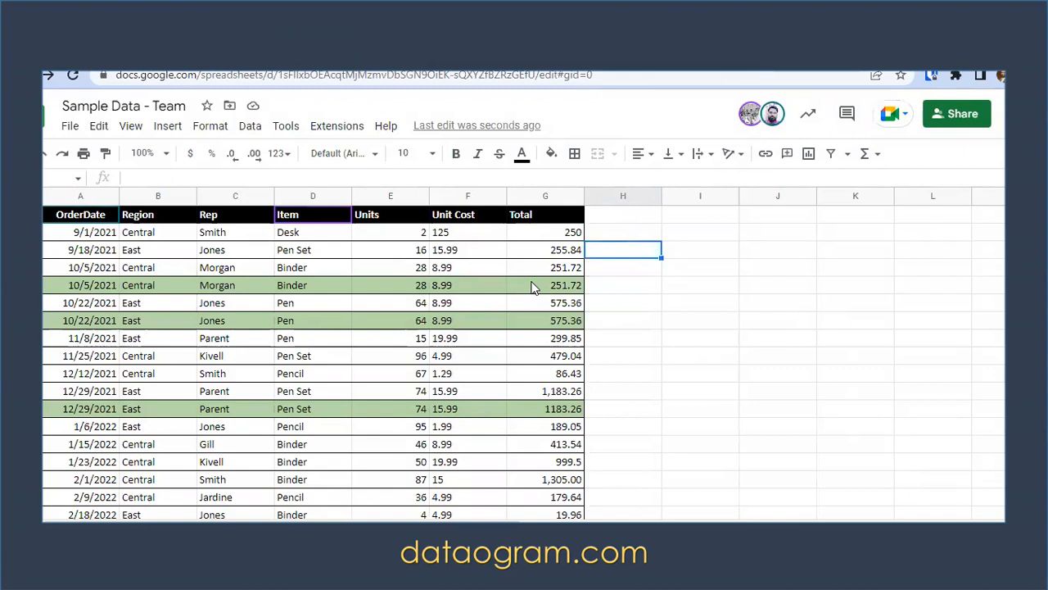
Step: Start a comment on the Total value in cell G4 with the text "Why is this value so low ?"
{"action": "left_click_drag", "start_coordinate": [235, 269], "coordinate": [525, 271]}
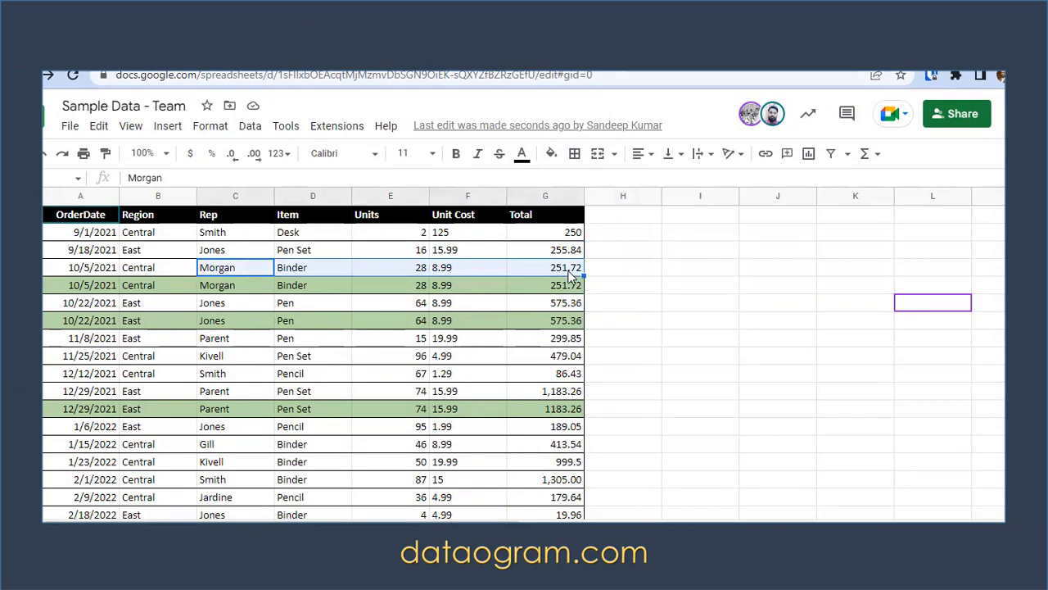
{"action": "left_click", "coordinate": [539, 269]}
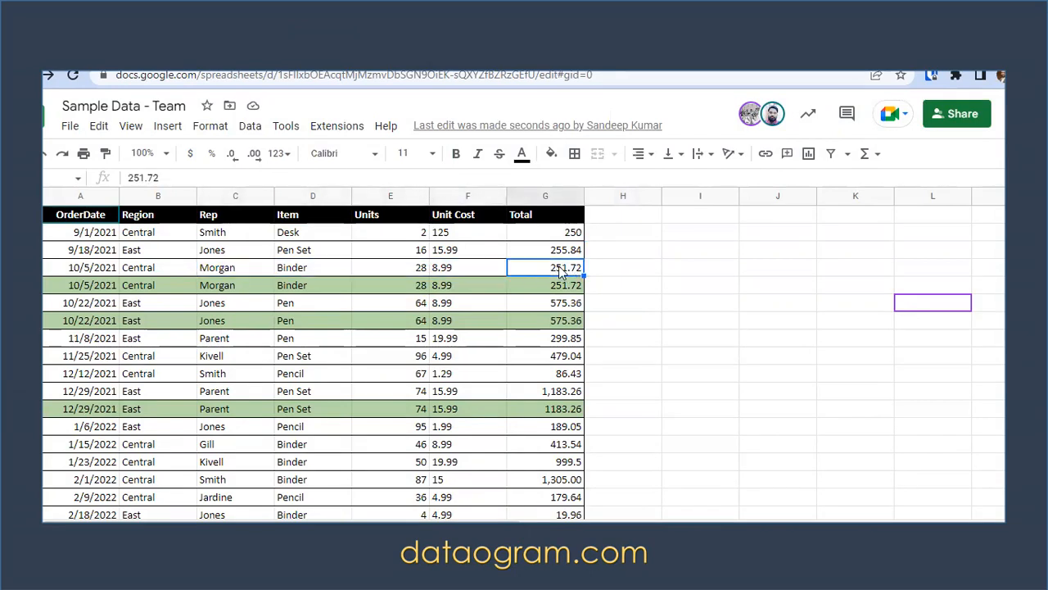
{"action": "left_click", "coordinate": [168, 127]}
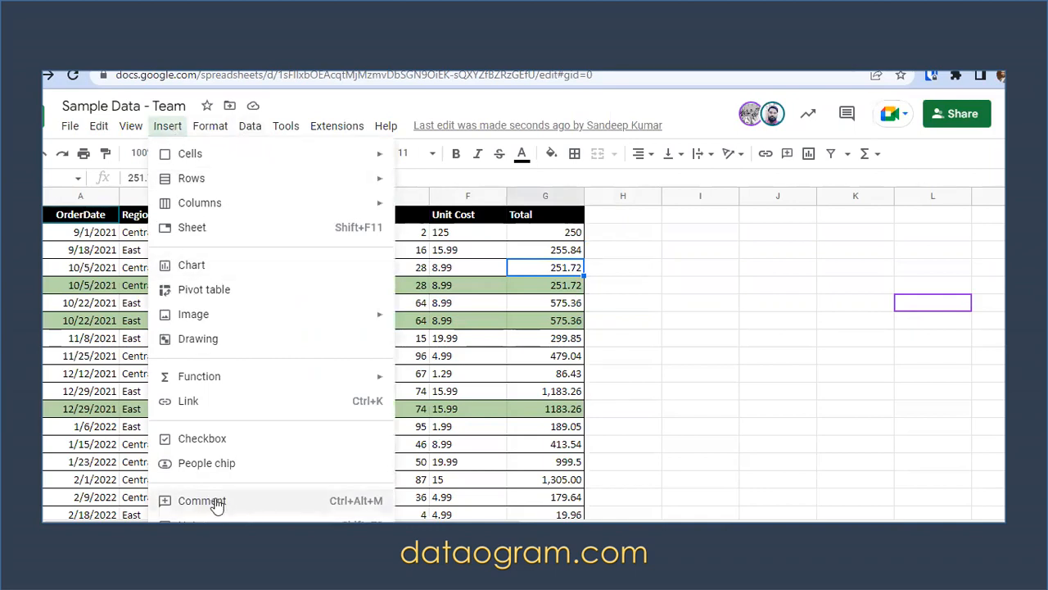
{"action": "right_click", "coordinate": [568, 276]}
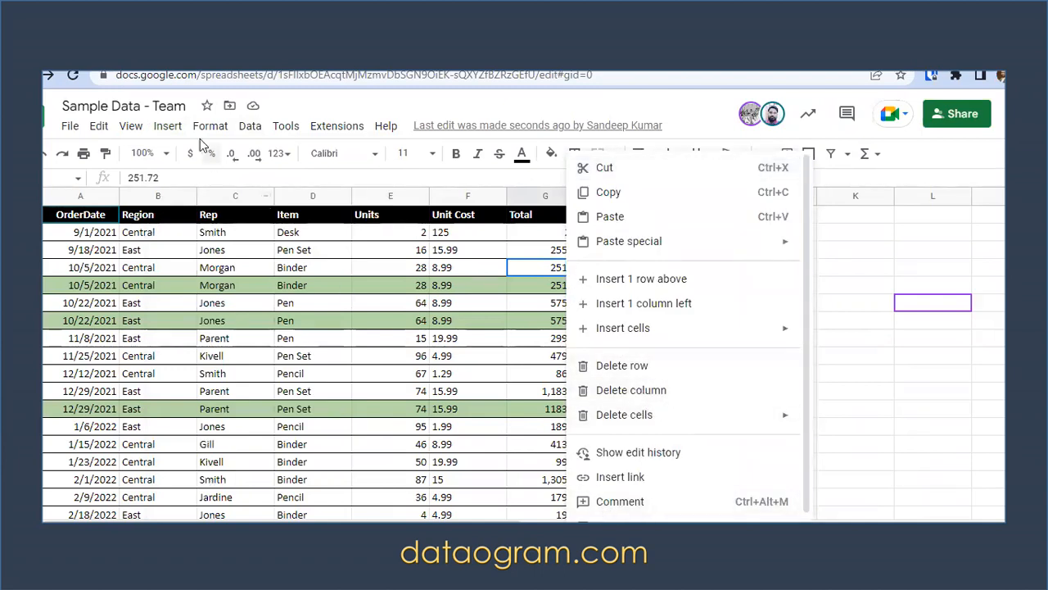
{"action": "left_click", "coordinate": [167, 125]}
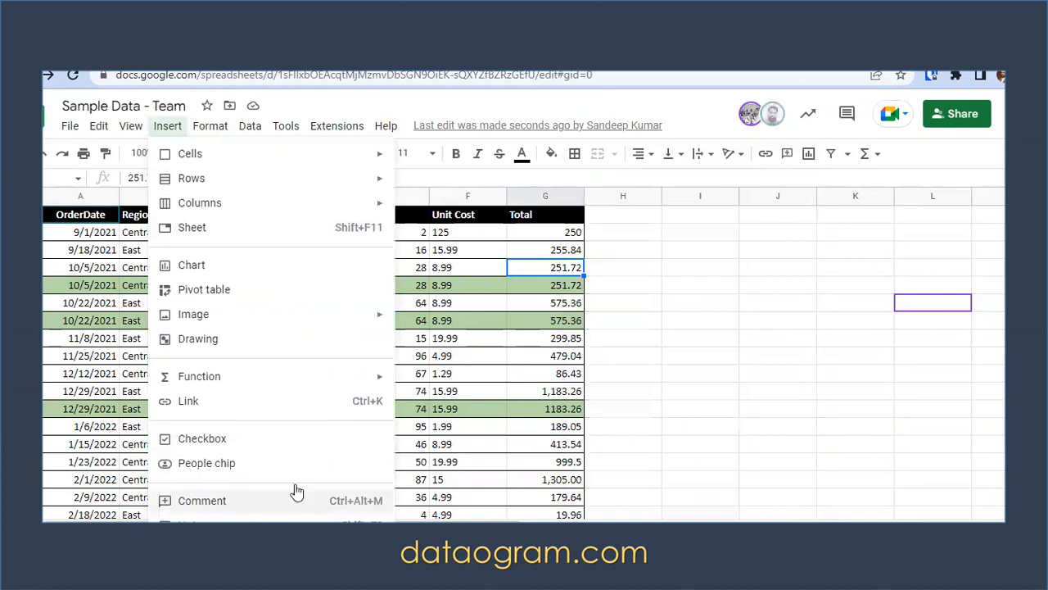
{"action": "right_click", "coordinate": [544, 275]}
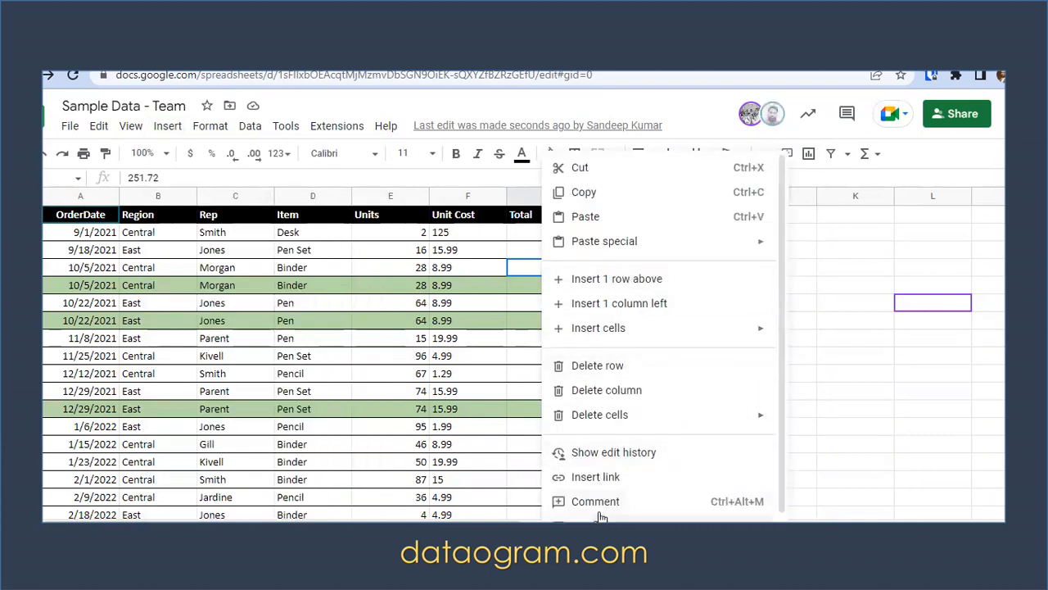
{"action": "left_click", "coordinate": [680, 510]}
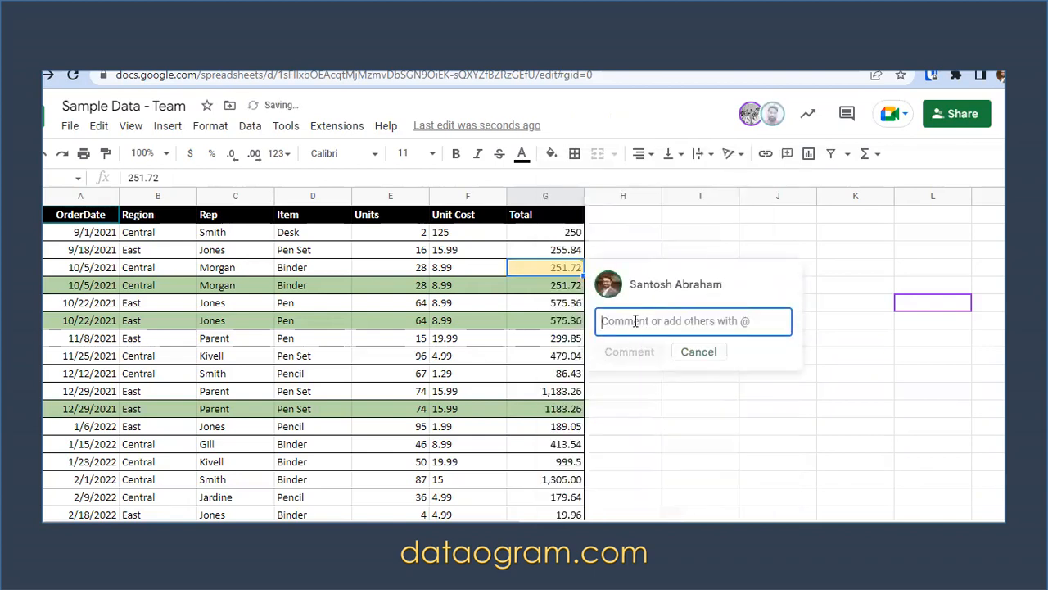
{"action": "type", "text": "Why is this va"}
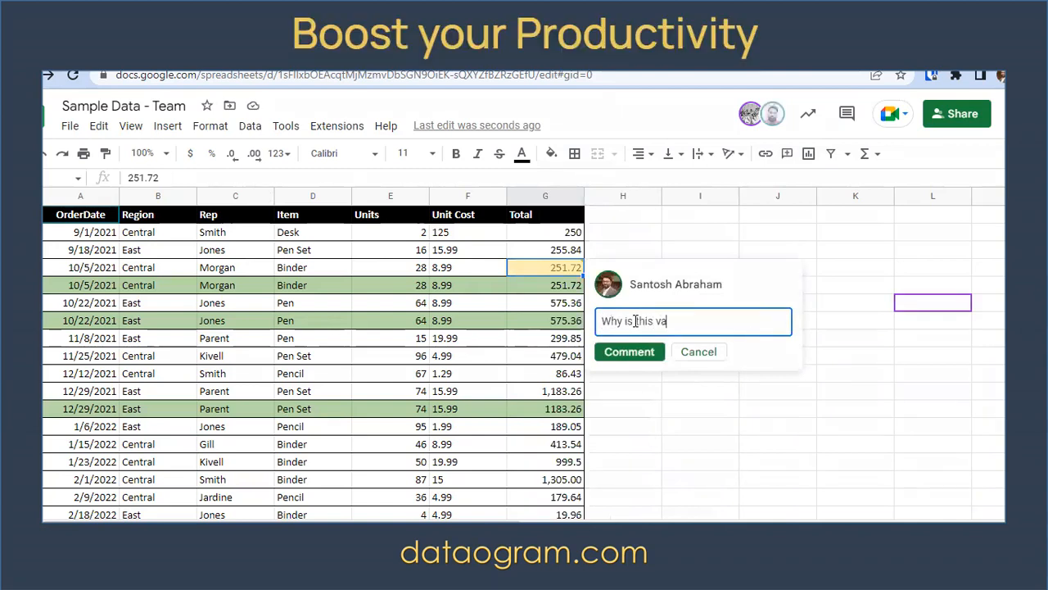
{"action": "type", "text": "lue so low ? @"}
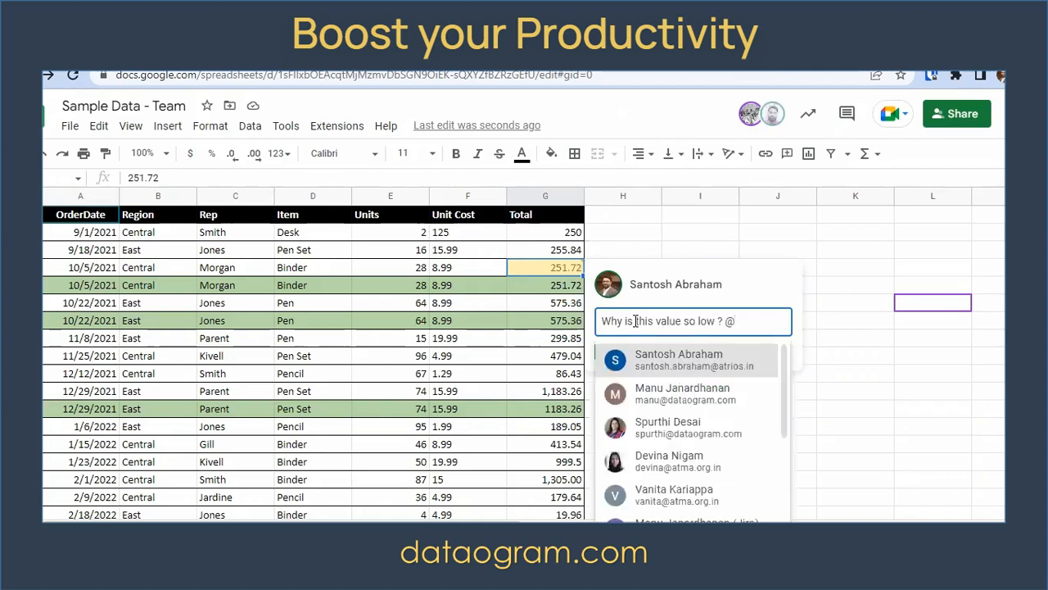
Step: Mention a collaborator in the G4 comment and assign the comment to that person
{"action": "type", "text": "neha"}
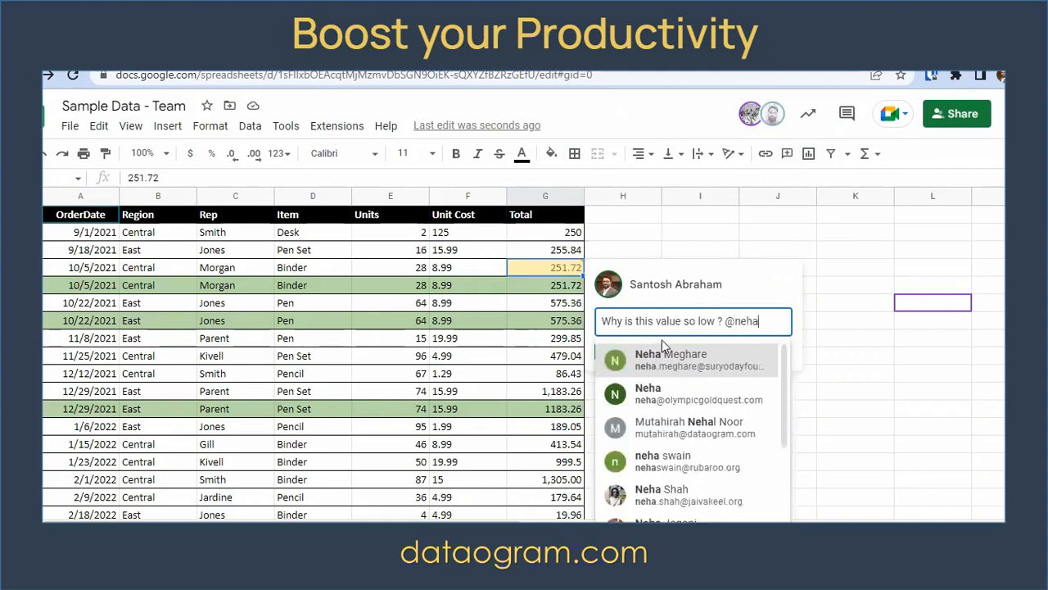
{"action": "left_click", "coordinate": [663, 360]}
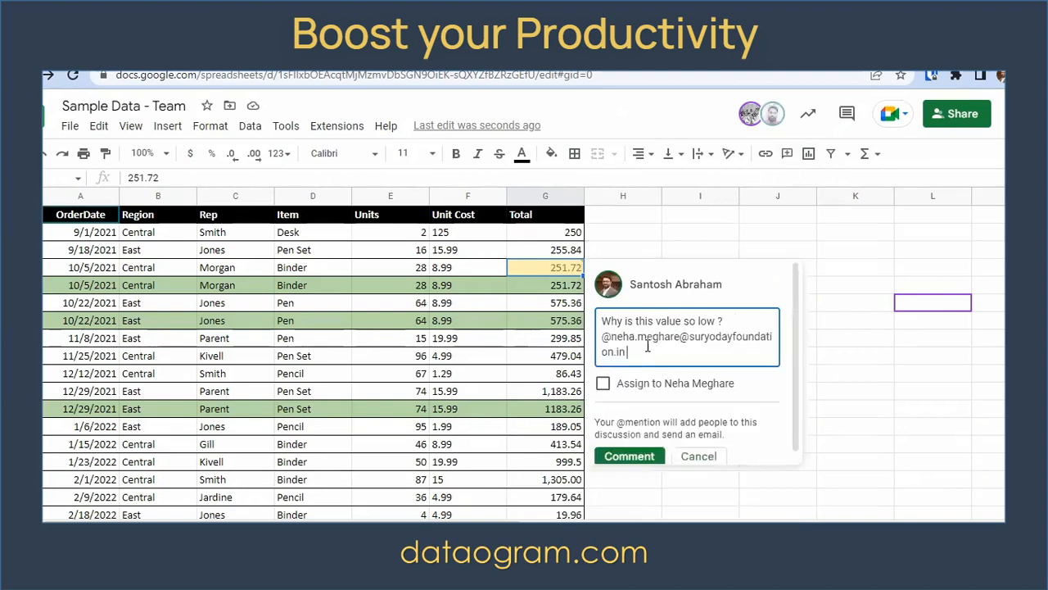
{"action": "left_click", "coordinate": [602, 385]}
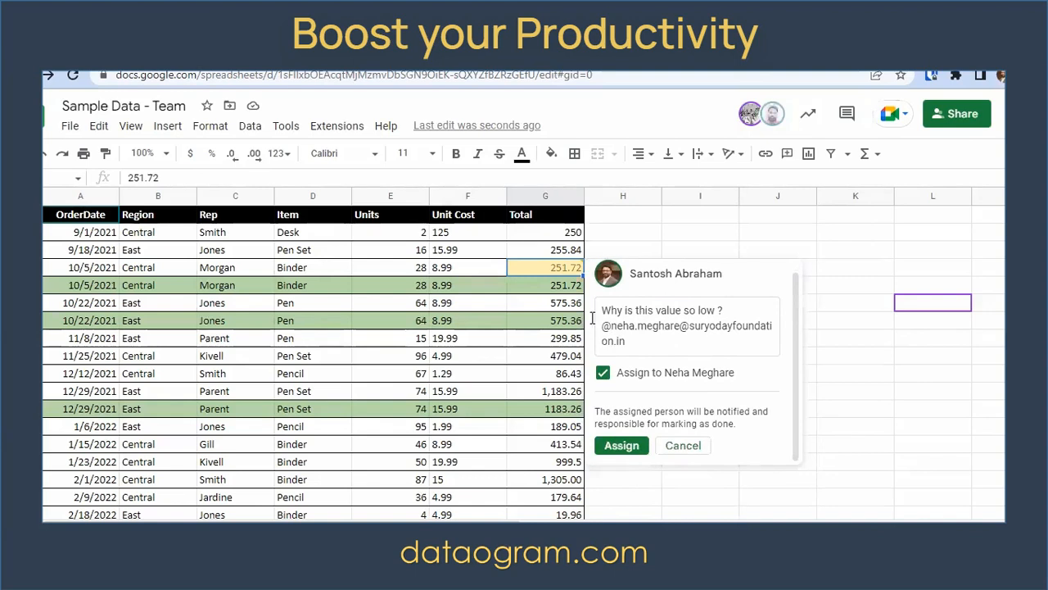
{"action": "left_click", "coordinate": [610, 447]}
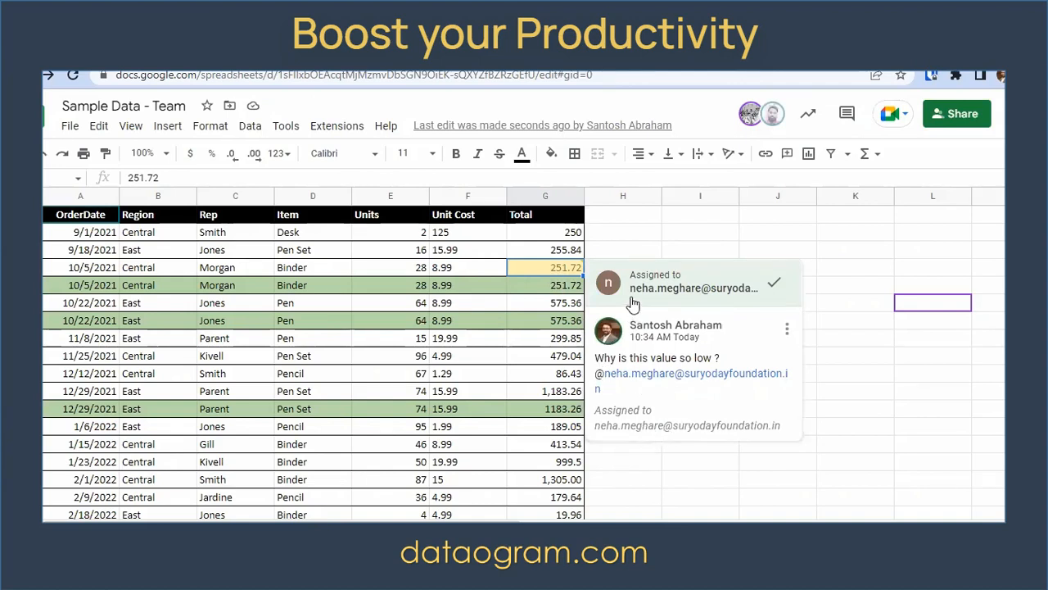
Step: Review the assigned comment on cell G4, including its reply field, and view the assignee's contact card
{"action": "left_click", "coordinate": [556, 305]}
{"action": "left_click", "coordinate": [553, 273]}
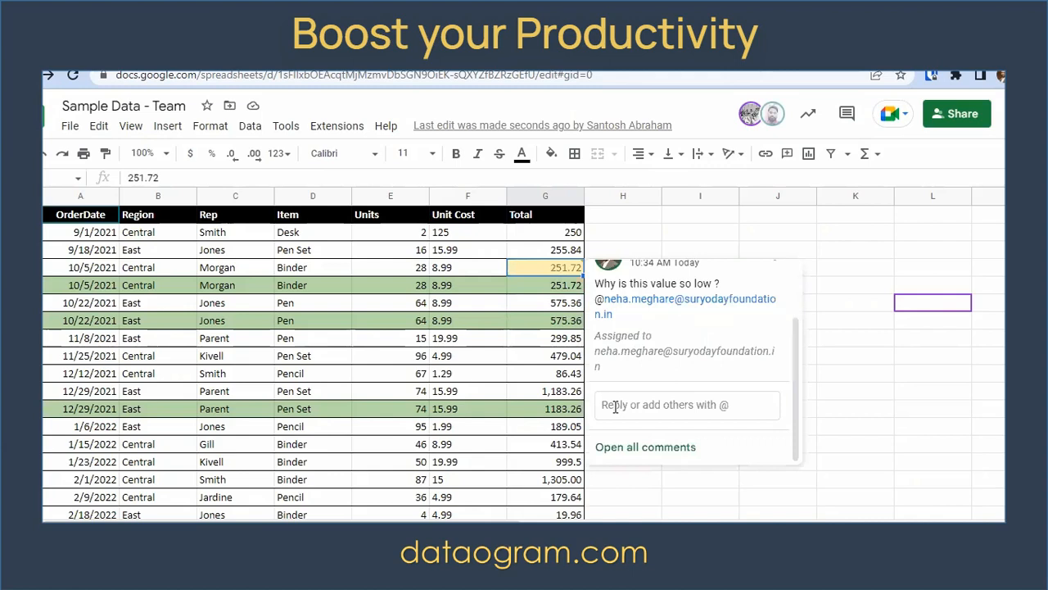
{"action": "scroll", "coordinate": [658, 331], "scroll_direction": "up", "scroll_amount": 2}
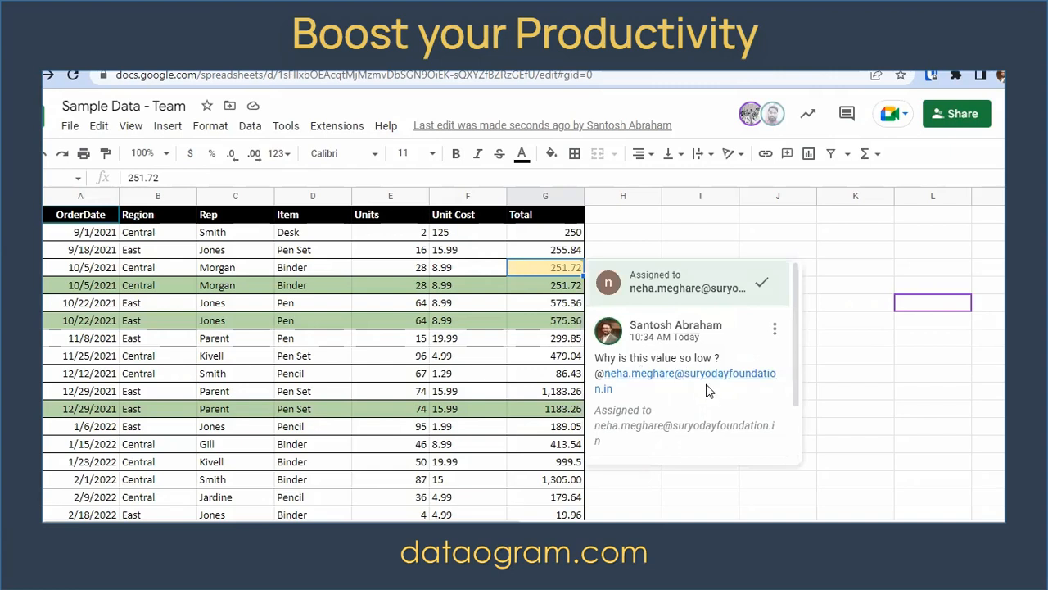
{"action": "scroll", "coordinate": [703, 385], "scroll_direction": "down", "scroll_amount": 2}
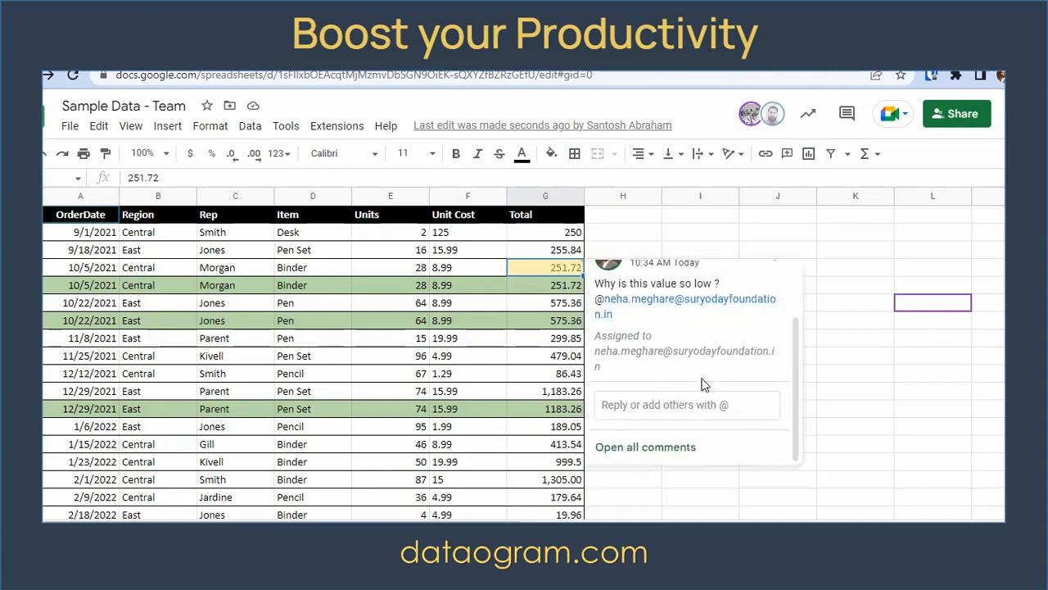
{"action": "left_click", "coordinate": [640, 405]}
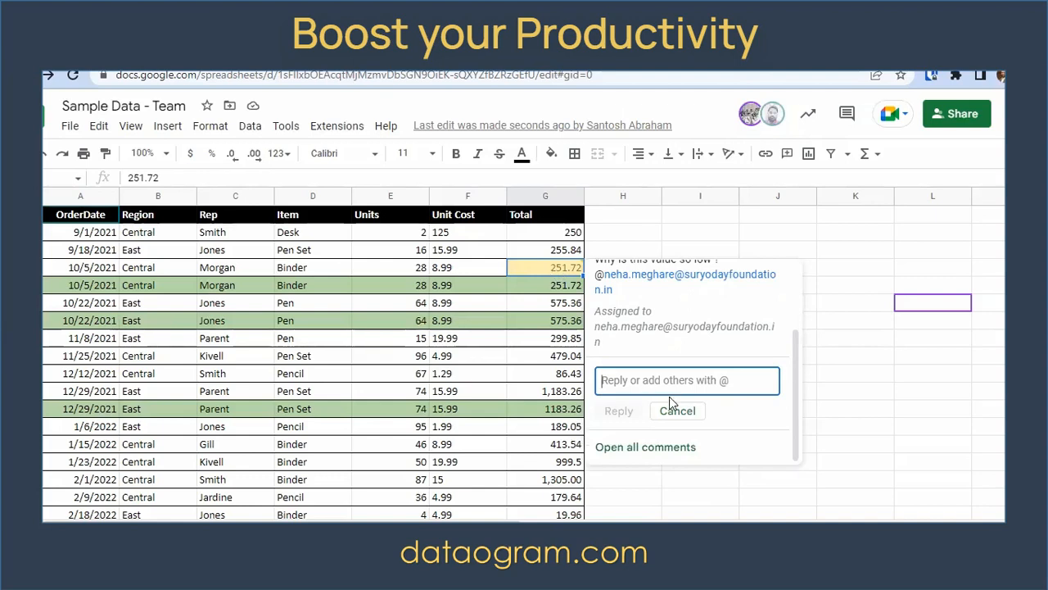
{"action": "left_click", "coordinate": [882, 414]}
{"action": "mouse_move", "coordinate": [535, 272]}
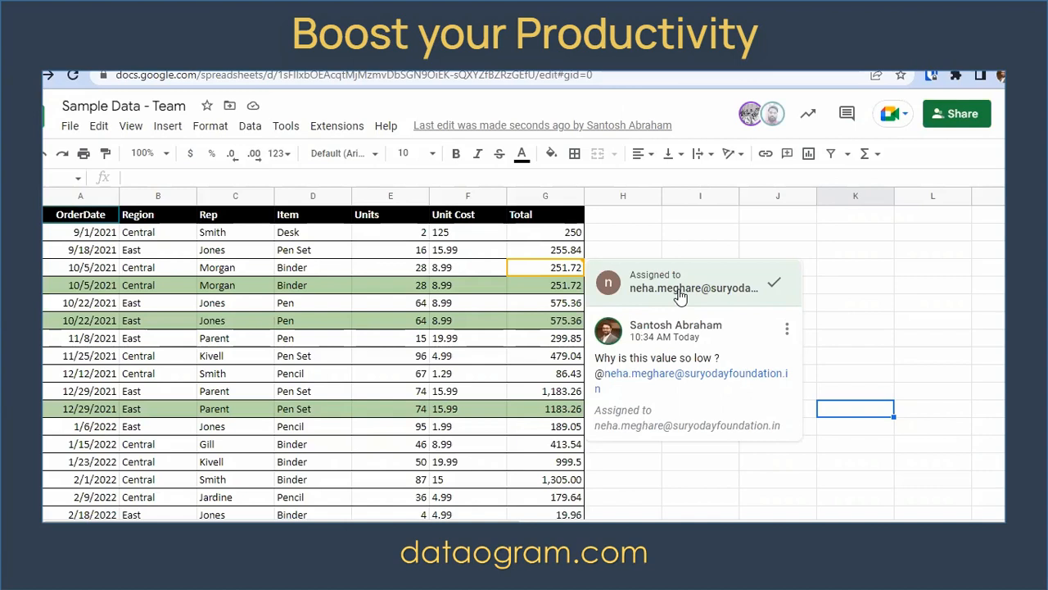
{"action": "mouse_move", "coordinate": [679, 295]}
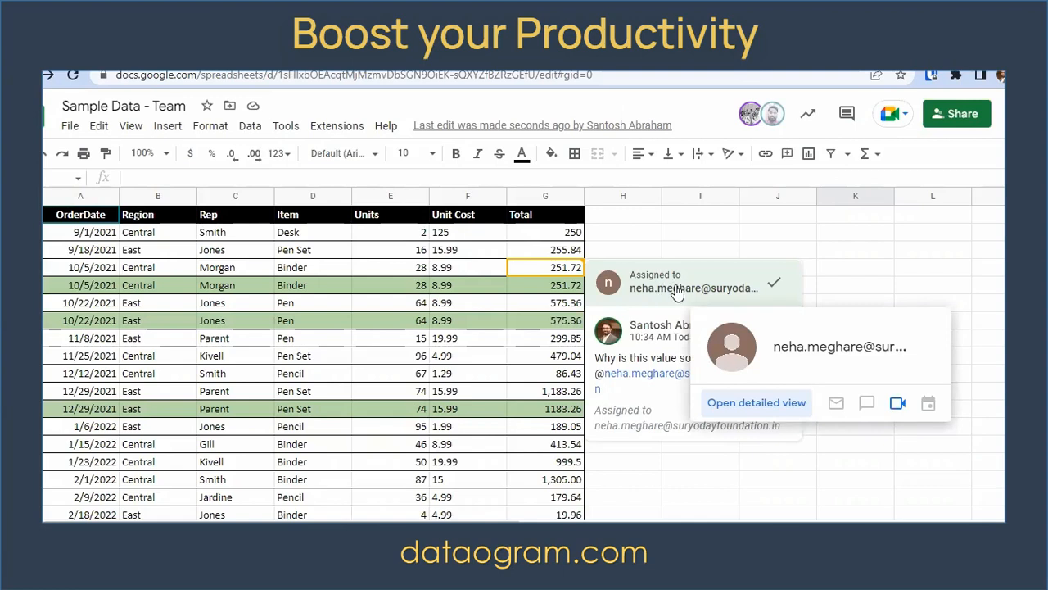
Step: Reply "It wawa due to long weekend" to the assigned comment on cell G4
{"action": "left_click", "coordinate": [668, 419]}
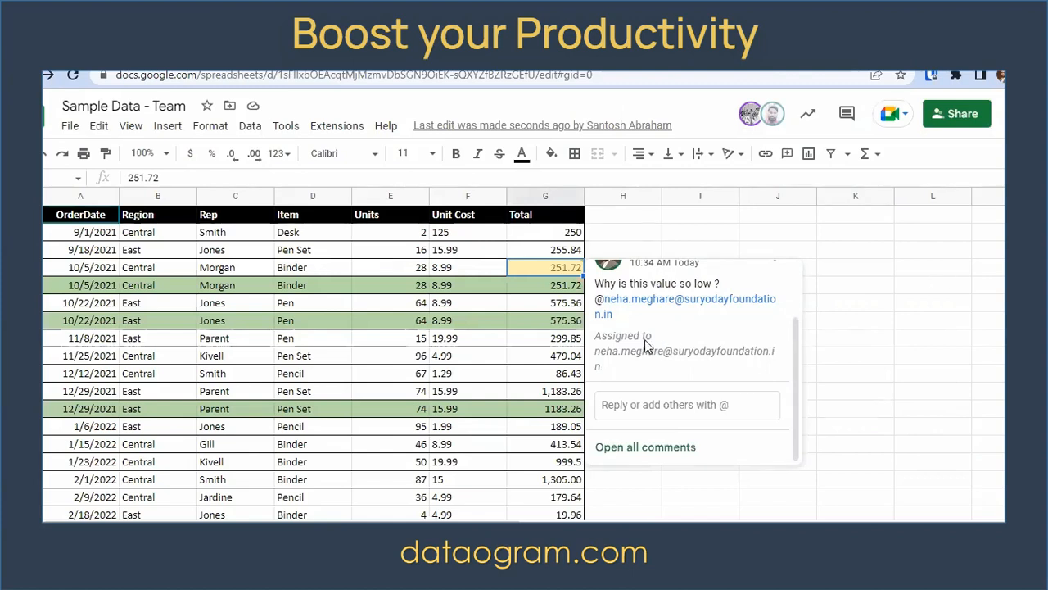
{"action": "left_click", "coordinate": [655, 405]}
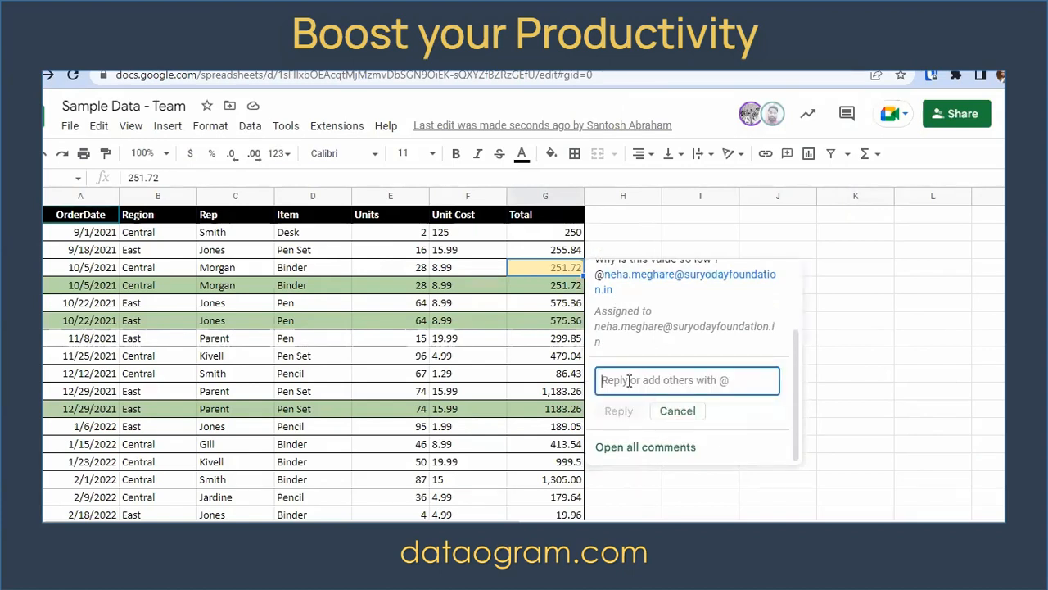
{"action": "type", "text": "It was a dueto long"}
{"action": "key", "text": "Left"}
{"action": "key", "text": "Left"}
{"action": "key", "text": "Left"}
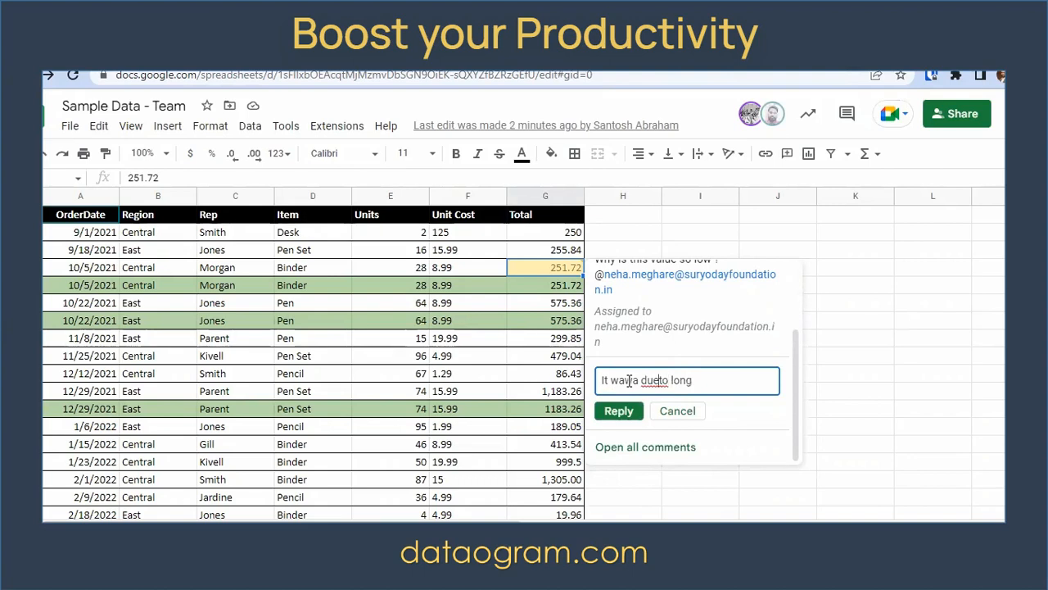
{"action": "key", "text": "Right"}
{"action": "key", "text": "Right"}
{"action": "key", "text": "Right"}
{"action": "type", "text": "weekend"}
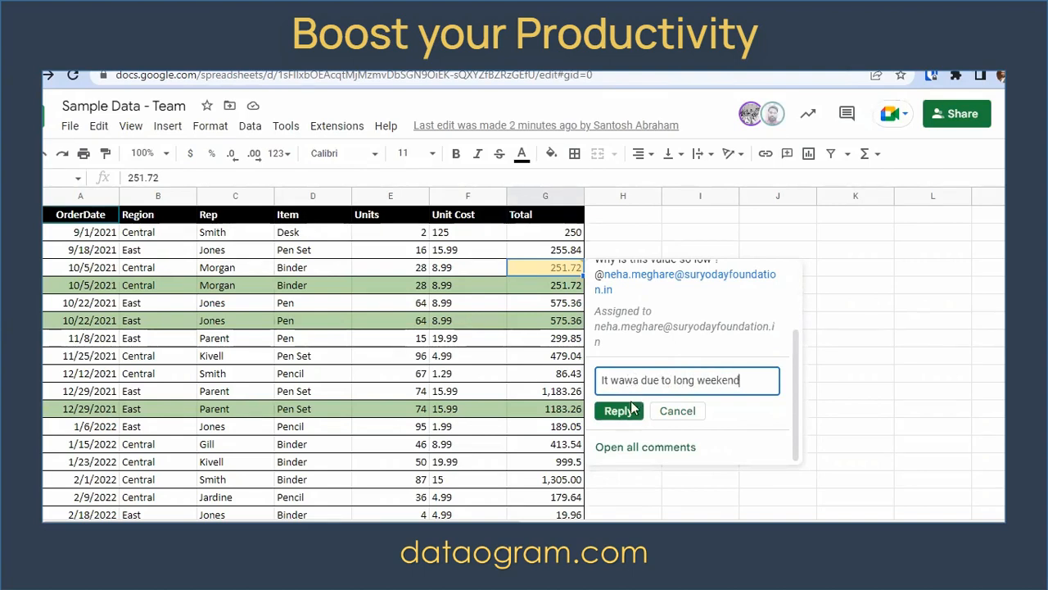
{"action": "left_click", "coordinate": [632, 410]}
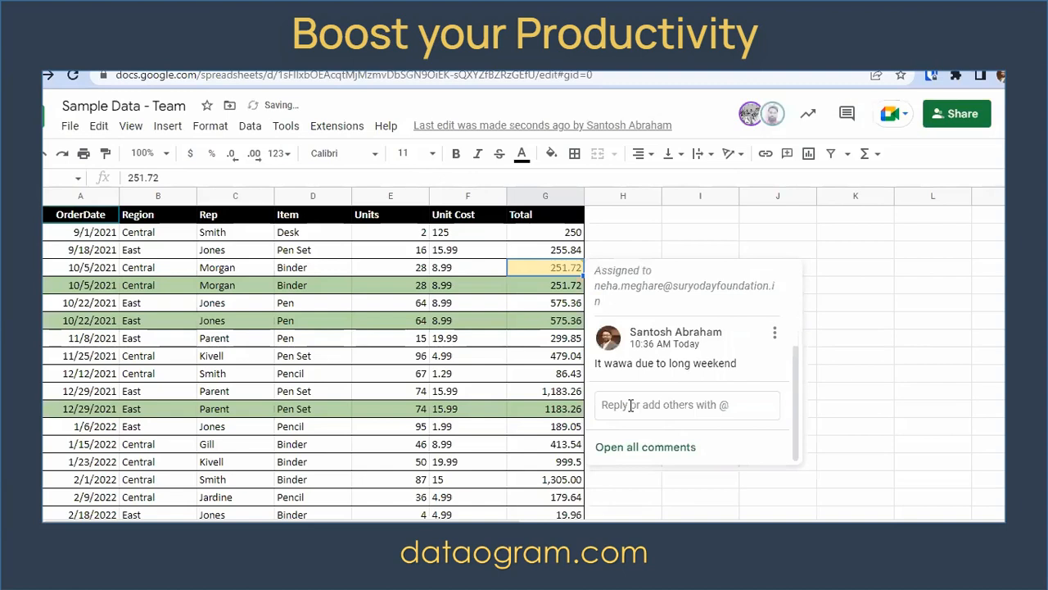
Step: Review the comment thread on cell G4 and mark its assigned discussion as done
{"action": "scroll", "coordinate": [642, 399], "scroll_direction": "up", "scroll_amount": 3}
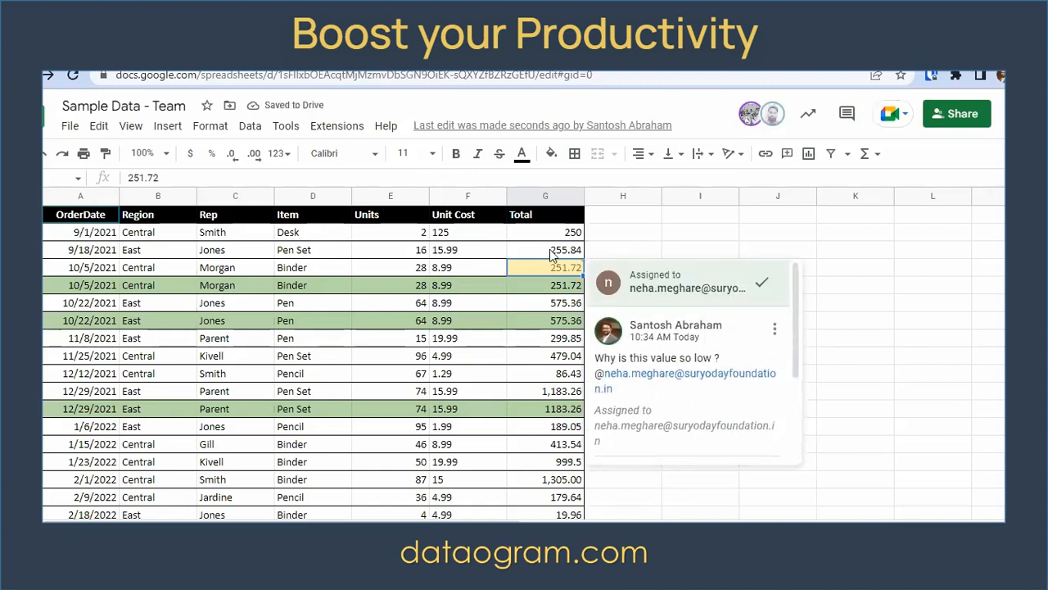
{"action": "scroll", "coordinate": [642, 410], "scroll_direction": "down", "scroll_amount": 3}
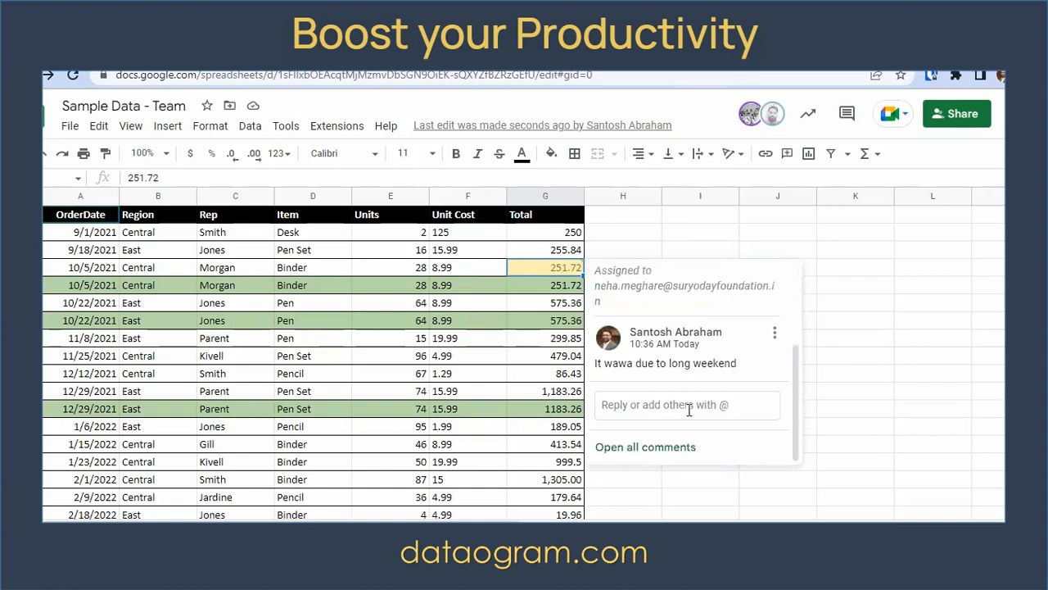
{"action": "scroll", "coordinate": [695, 379], "scroll_direction": "up", "scroll_amount": 5}
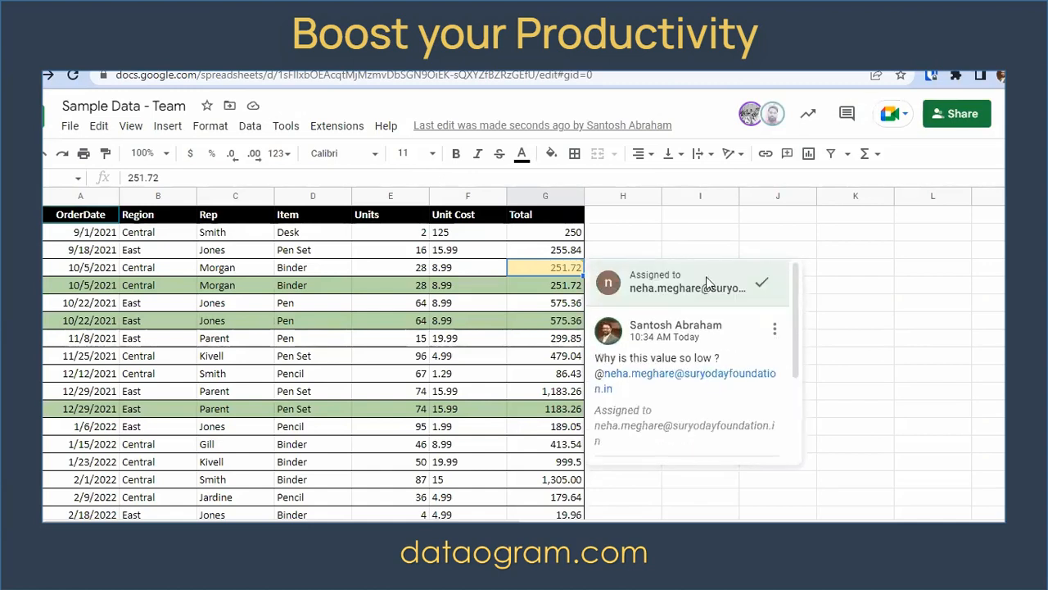
{"action": "left_click", "coordinate": [762, 285]}
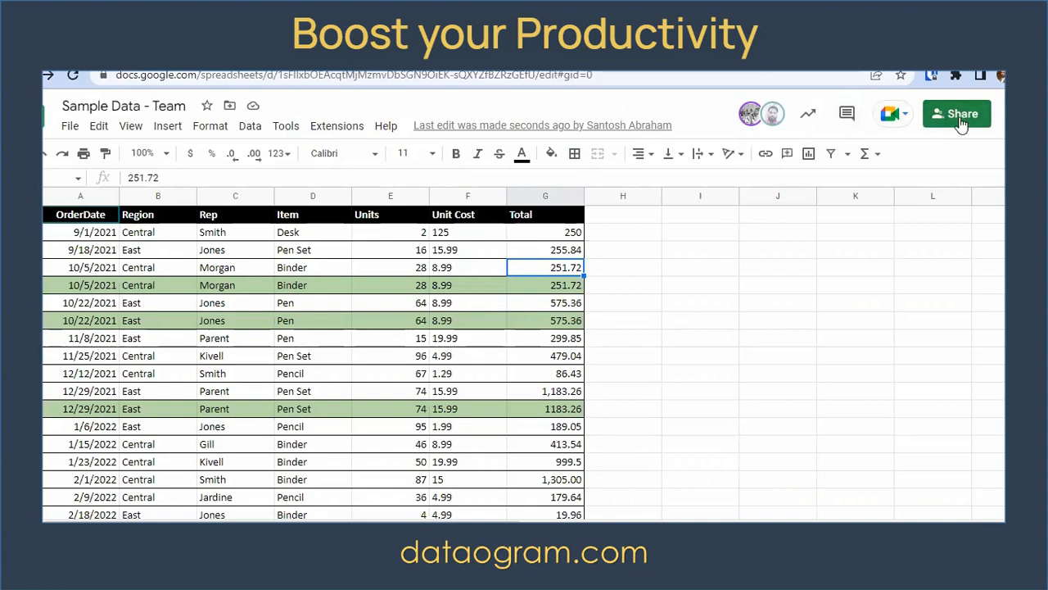
Step: Review the completed G4 discussion in the comment history, look through the sheet's data, and close the history
{"action": "left_click", "coordinate": [848, 116]}
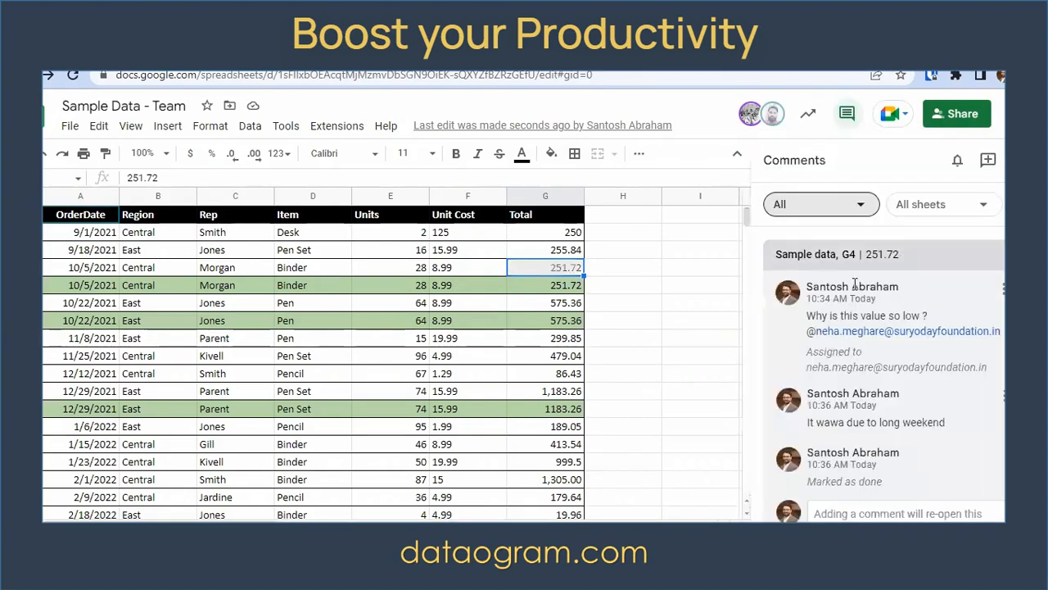
{"action": "scroll", "coordinate": [866, 415], "scroll_direction": "down", "scroll_amount": 1}
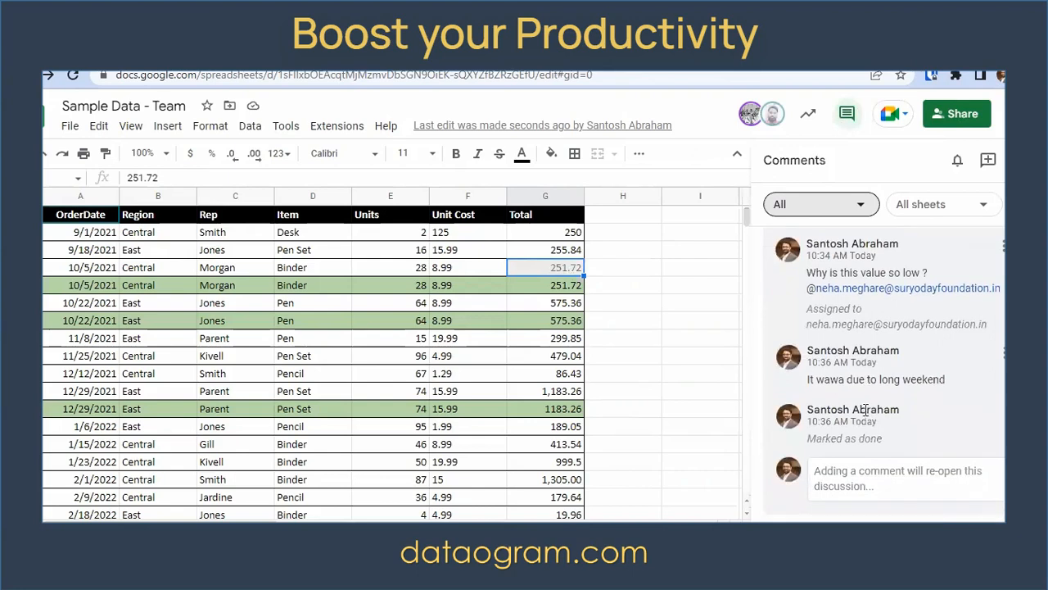
{"action": "scroll", "coordinate": [863, 406], "scroll_direction": "up", "scroll_amount": 1}
{"action": "mouse_move", "coordinate": [861, 391]}
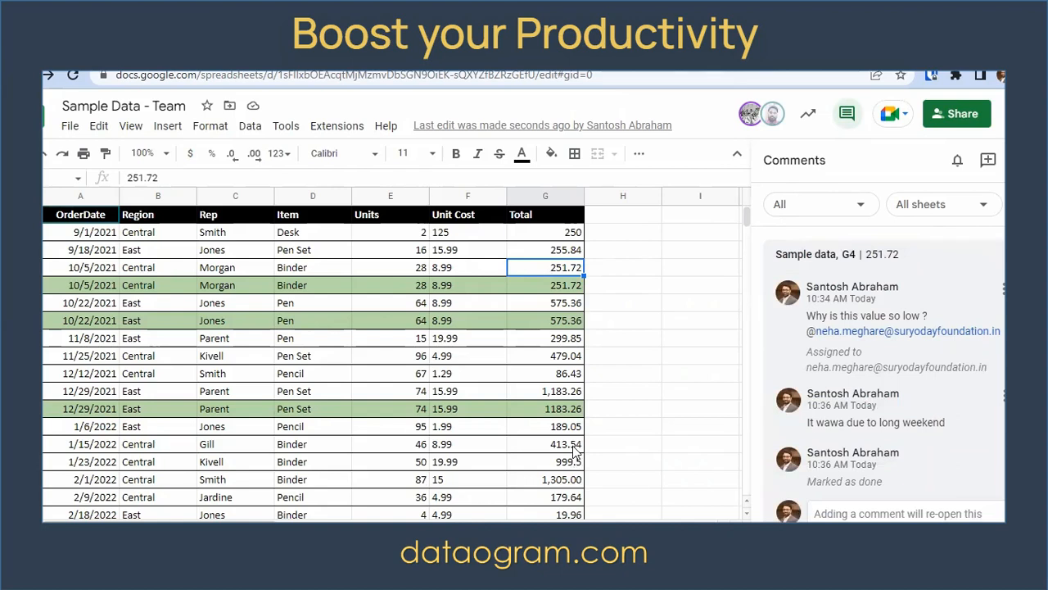
{"action": "scroll", "coordinate": [575, 449], "scroll_direction": "down", "scroll_amount": 9}
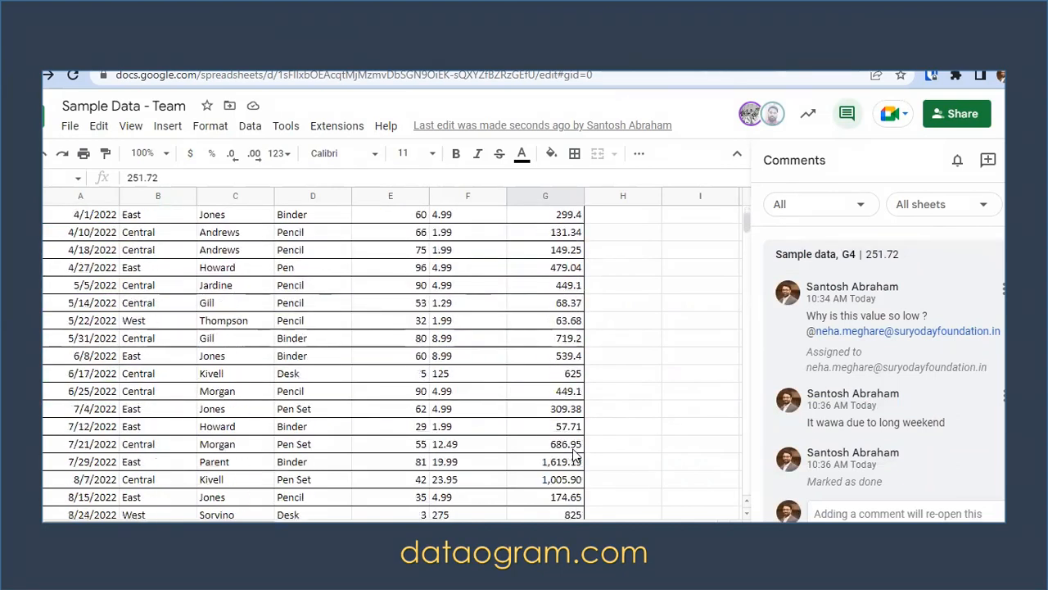
{"action": "scroll", "coordinate": [596, 307], "scroll_direction": "up", "scroll_amount": 4}
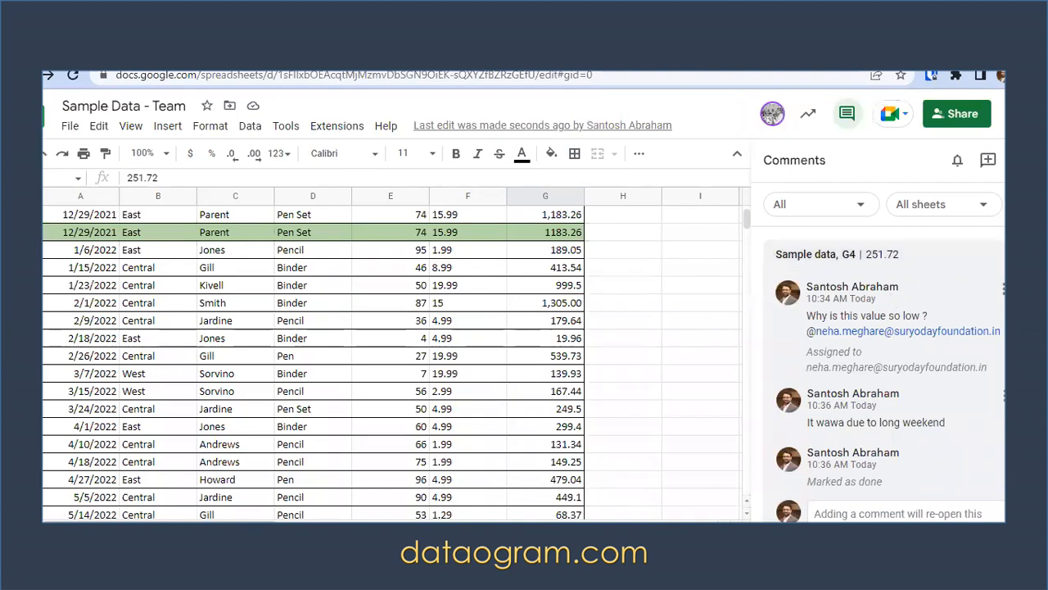
{"action": "left_click", "coordinate": [846, 114]}
{"action": "scroll", "coordinate": [370, 395], "scroll_direction": "up", "scroll_amount": 3}
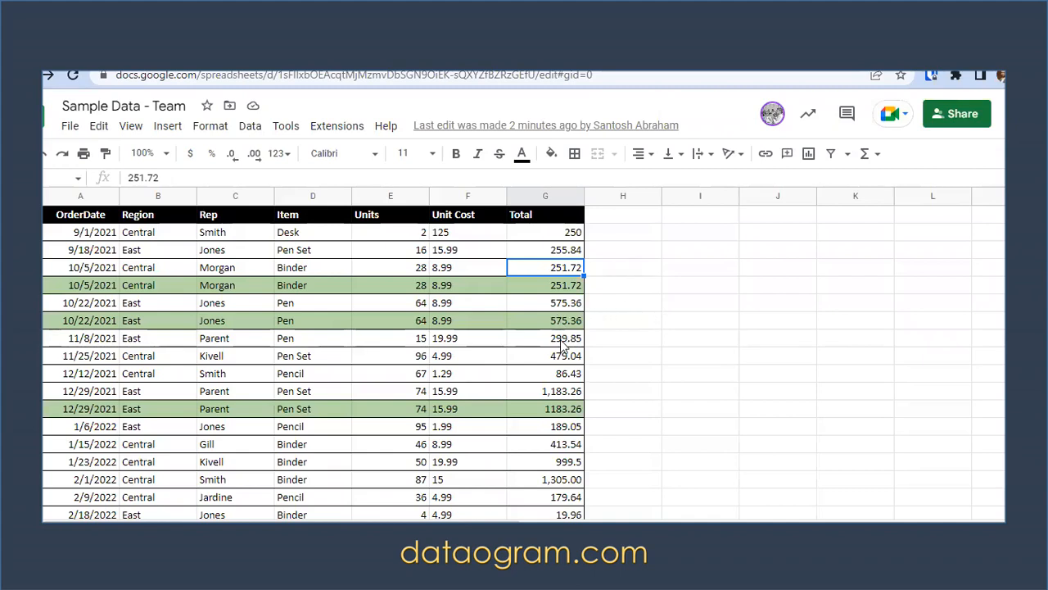
Step: Insert the note "To track next time" on the Total value in cell G8
{"action": "left_click", "coordinate": [560, 340]}
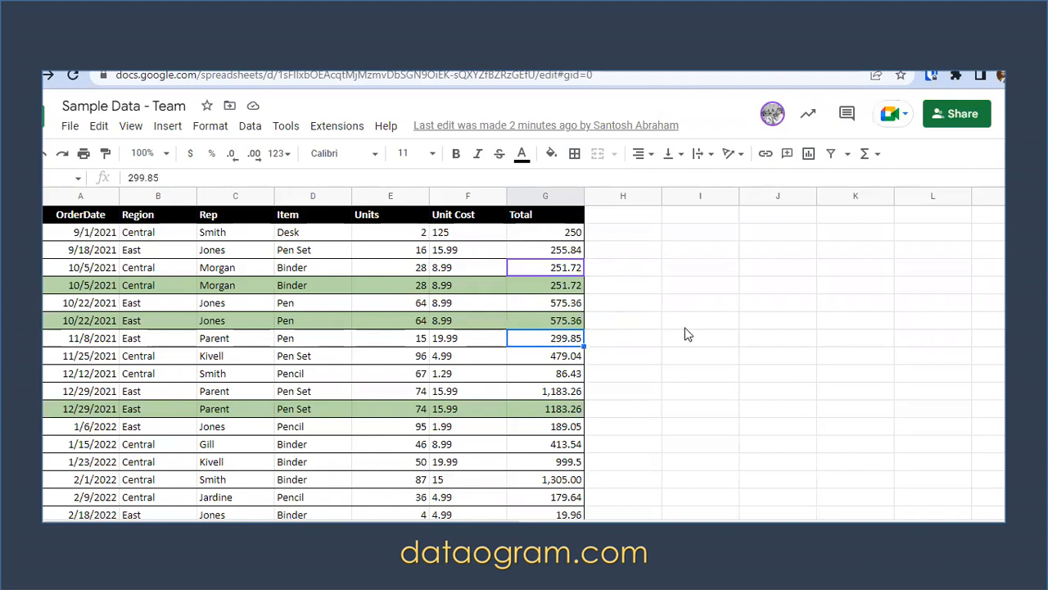
{"action": "right_click", "coordinate": [526, 335]}
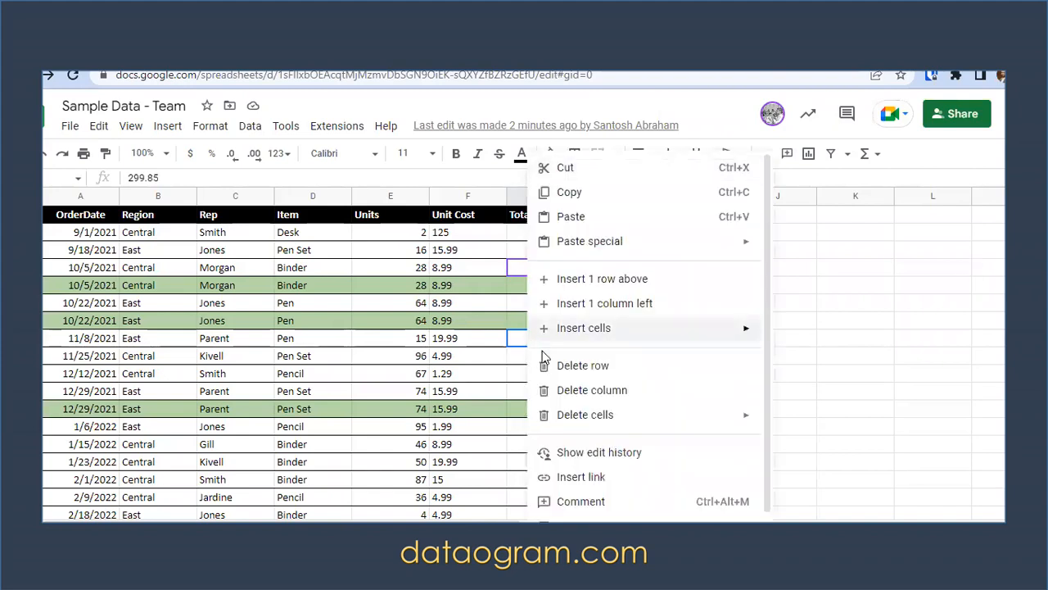
{"action": "scroll", "coordinate": [597, 468], "scroll_direction": "down", "scroll_amount": 1}
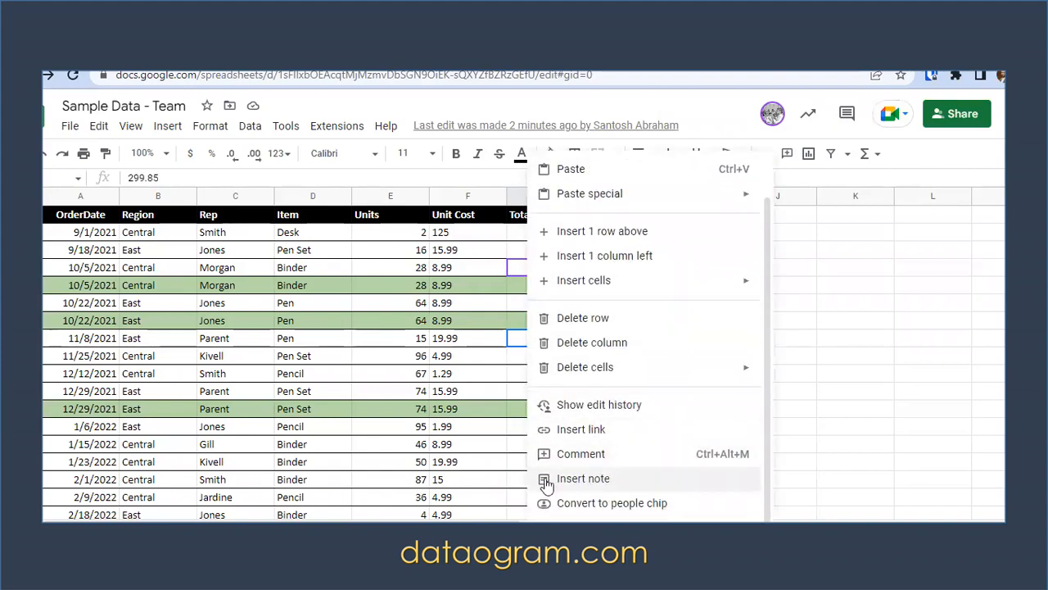
{"action": "left_click", "coordinate": [573, 480]}
{"action": "type", "text": "To track next time"}
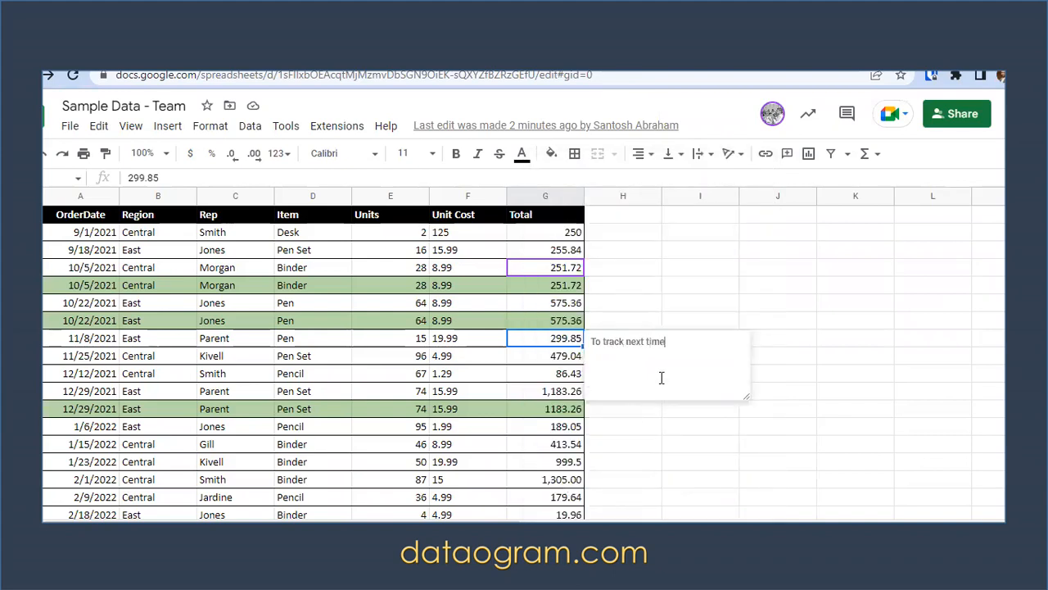
{"action": "left_click", "coordinate": [706, 447]}
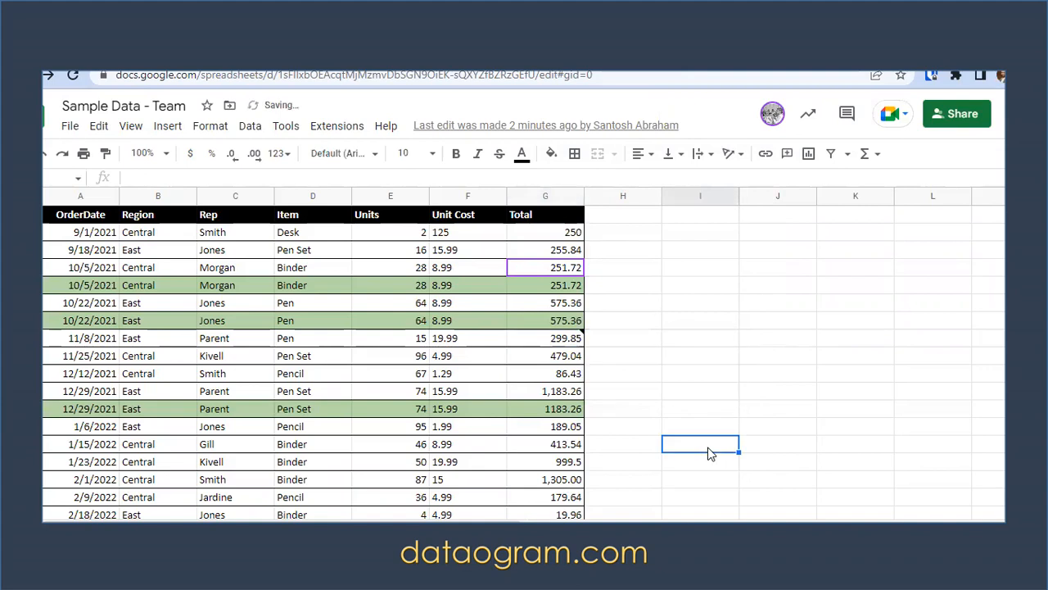
Step: View the note on cell G8 and check the available insert options
{"action": "left_click", "coordinate": [571, 343]}
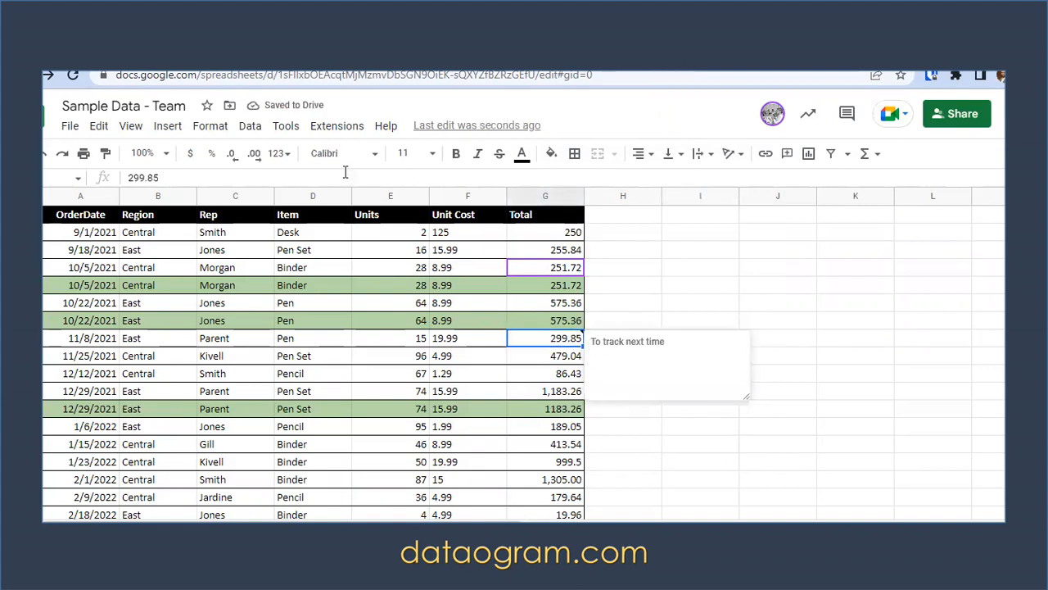
{"action": "left_click", "coordinate": [167, 126]}
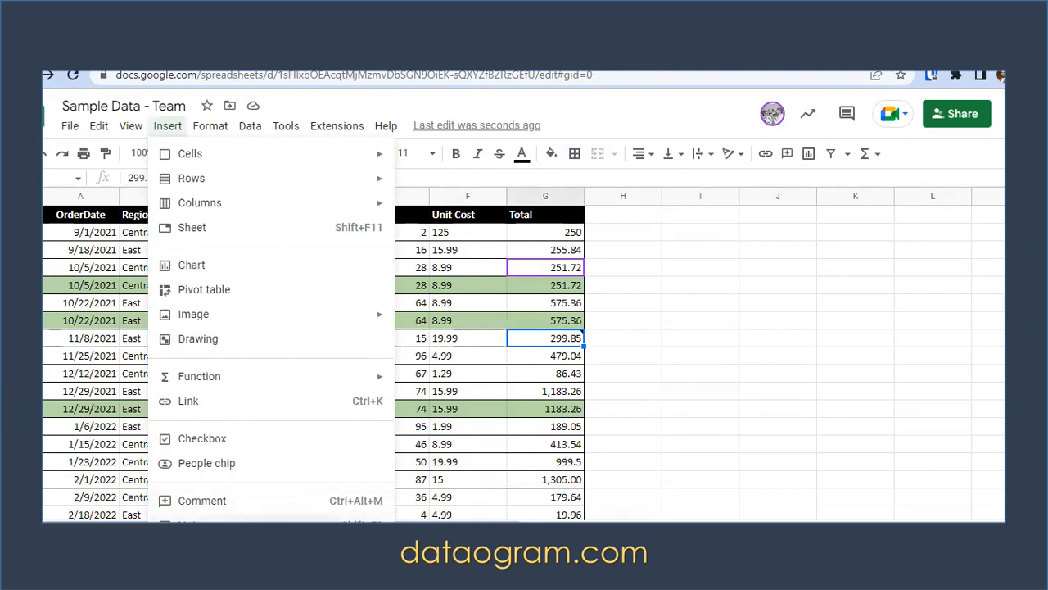
{"action": "left_click", "coordinate": [798, 395]}
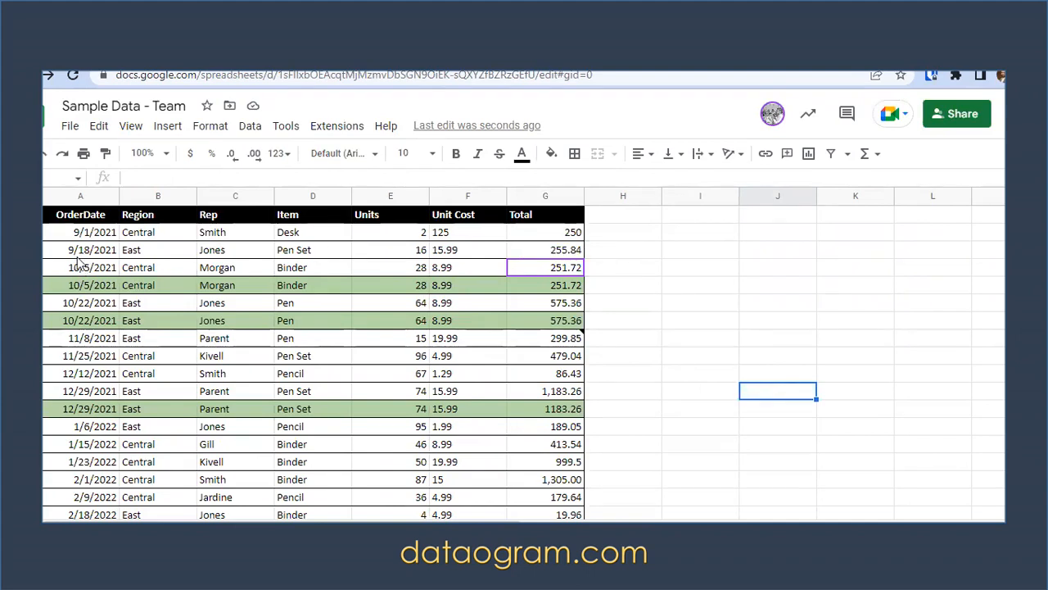
Step: Compare the two duplicate 10/5/2021 Binder records across columns A to G
{"action": "left_click_drag", "start_coordinate": [68, 288], "coordinate": [556, 297]}
{"action": "left_click_drag", "start_coordinate": [59, 272], "coordinate": [554, 273]}
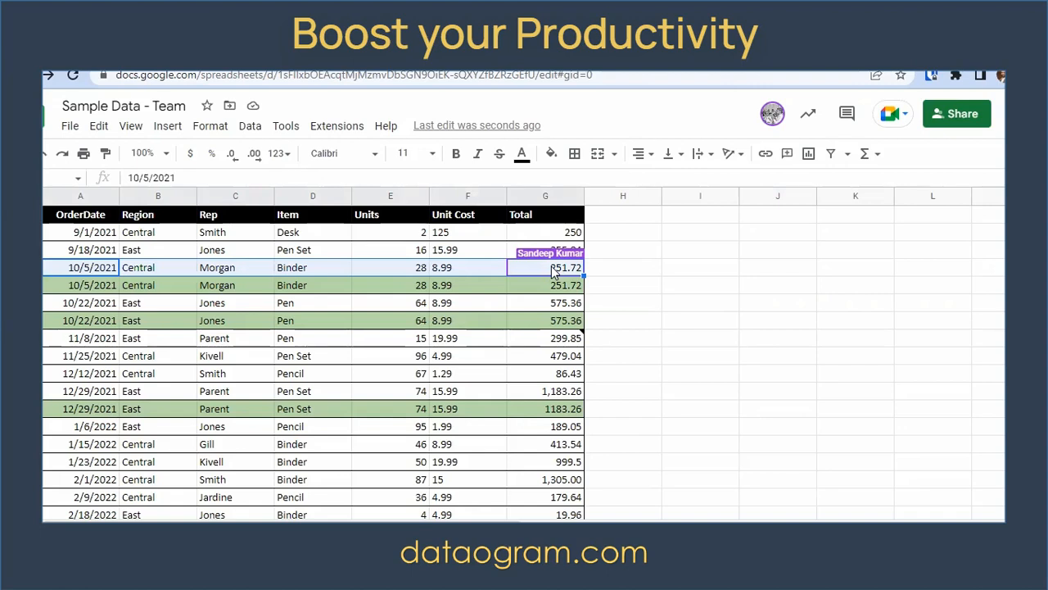
{"action": "left_click", "coordinate": [721, 234]}
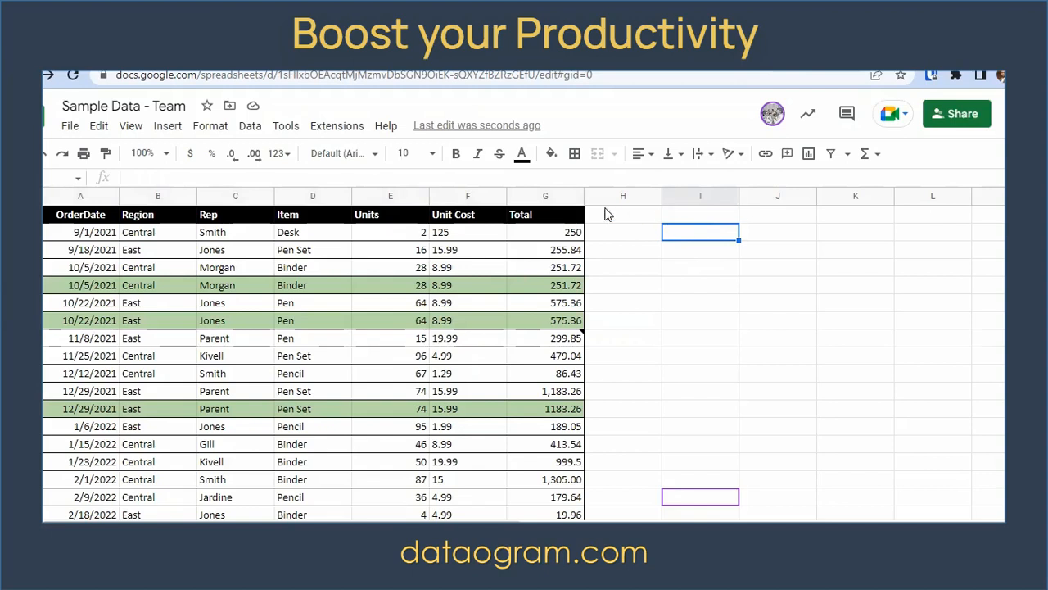
Step: Copy the header row from OrderDate to Total in A1:G1 and paste it starting at cell I1
{"action": "left_click", "coordinate": [555, 217]}
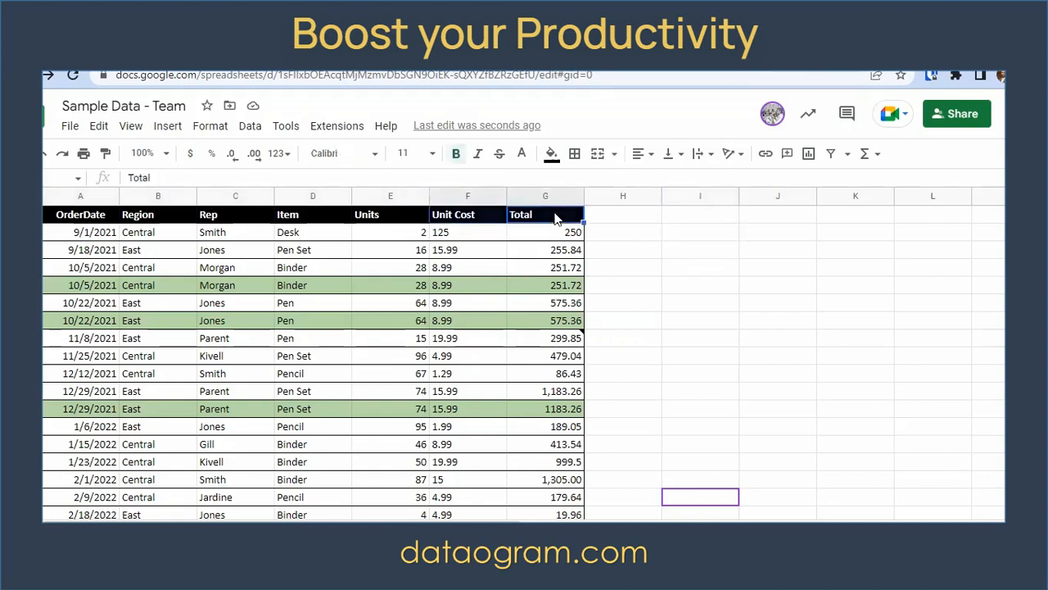
{"action": "key", "text": "ctrl+c"}
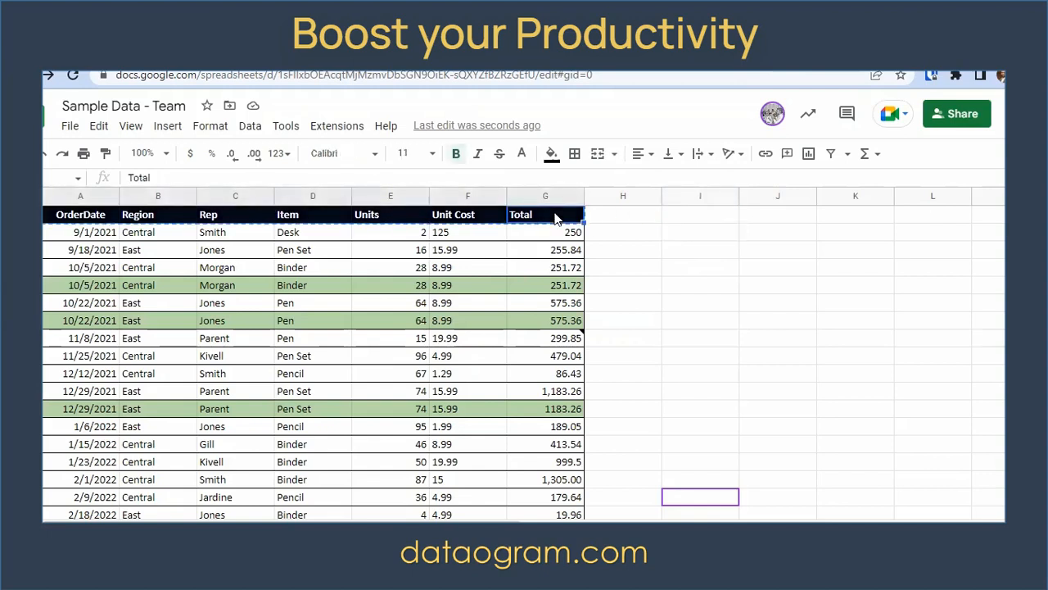
{"action": "key", "text": "Right"}
{"action": "key", "text": "Right"}
{"action": "key", "text": "Right"}
{"action": "key", "text": "Left"}
{"action": "key", "text": "ctrl+v"}
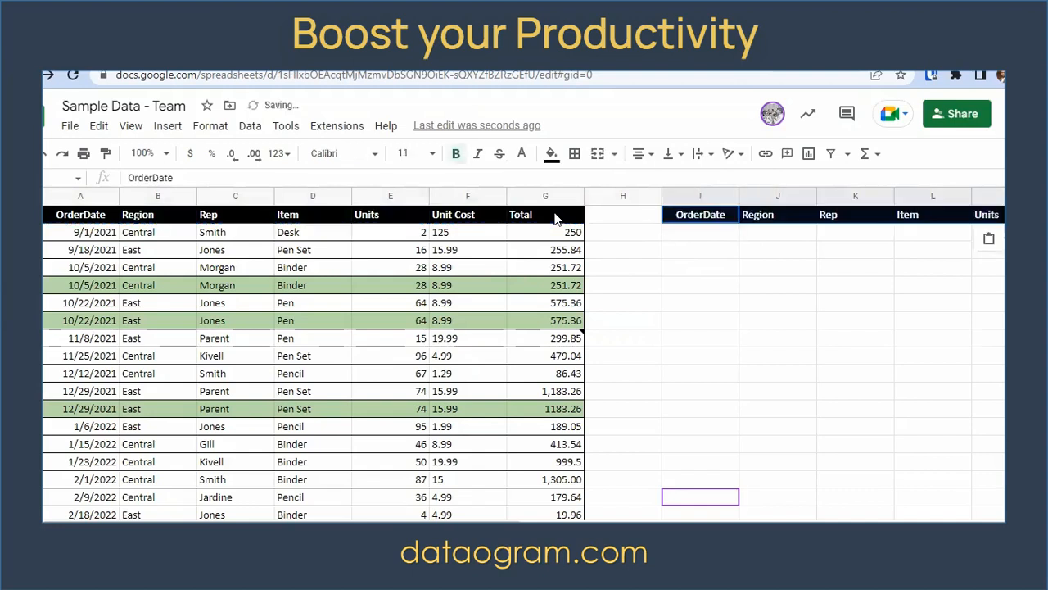
Step: Begin a UNIQUE formula in cell I2 that covers the open-ended range A2:G
{"action": "key", "text": "Down"}
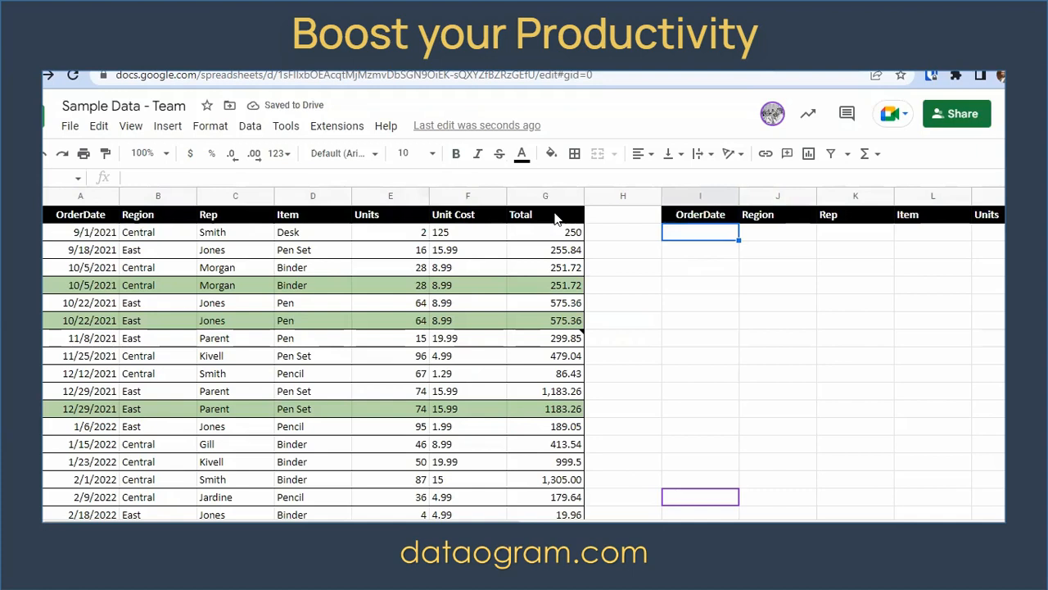
{"action": "type", "text": "=uni"}
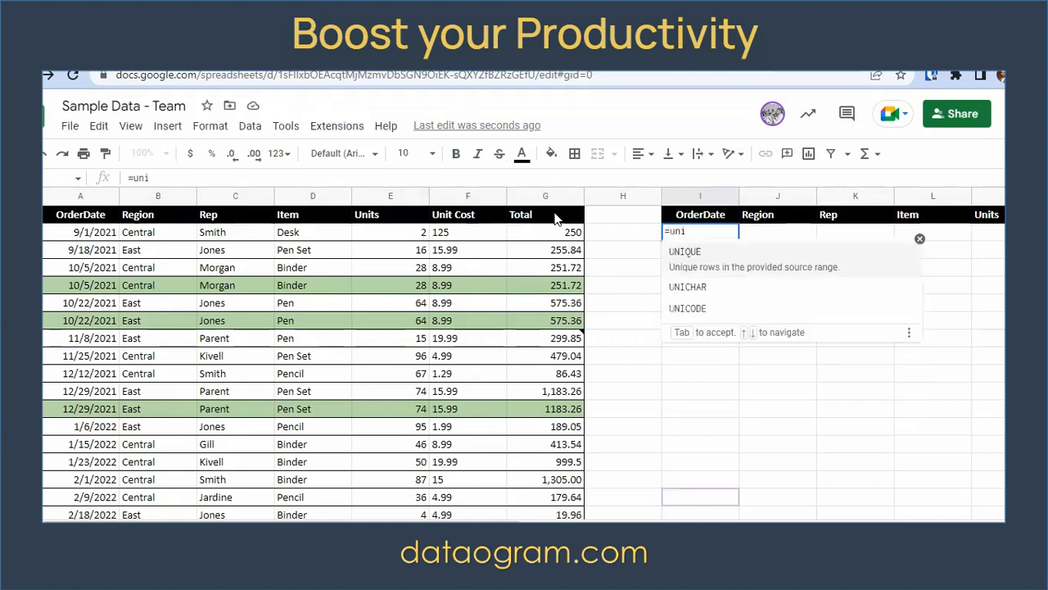
{"action": "type", "text": "que"}
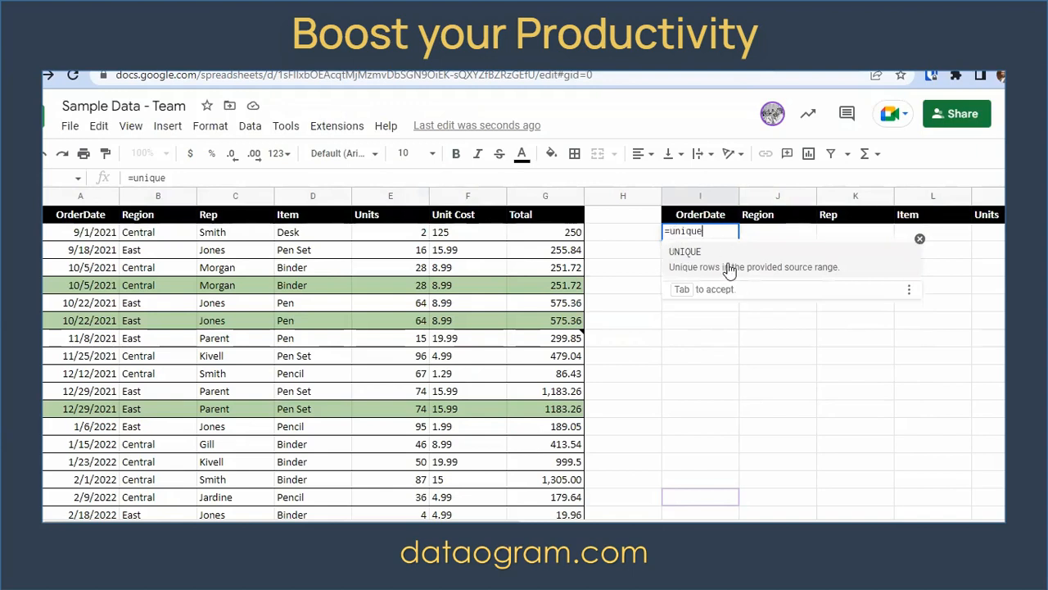
{"action": "type", "text": "("}
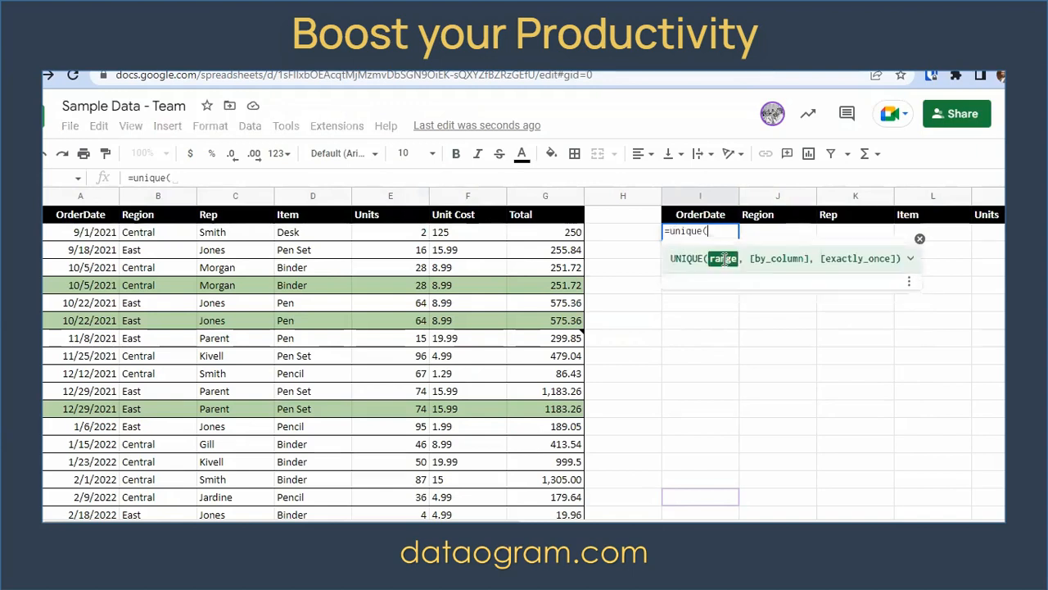
{"action": "left_click", "coordinate": [80, 235]}
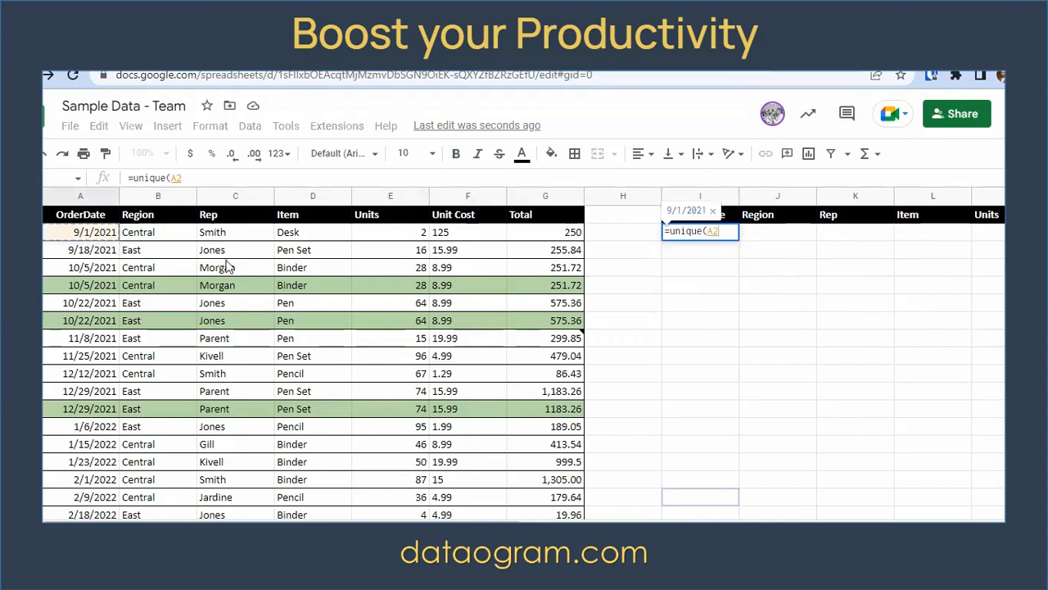
{"action": "left_click", "coordinate": [255, 178]}
{"action": "type", "text": ":g"}
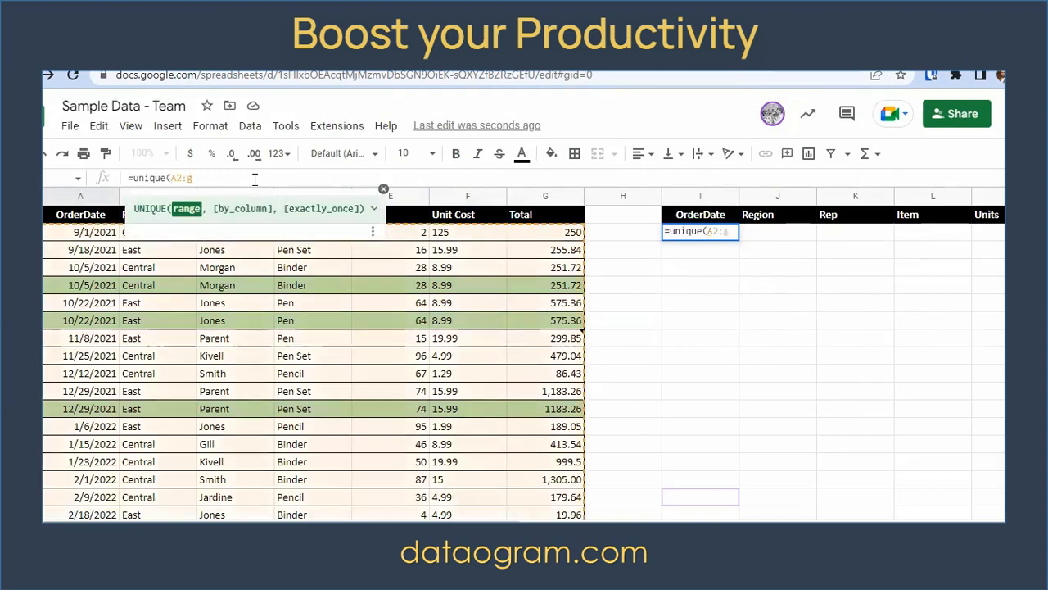
{"action": "key", "text": "BackSpace"}
{"action": "type", "text": "G)"}
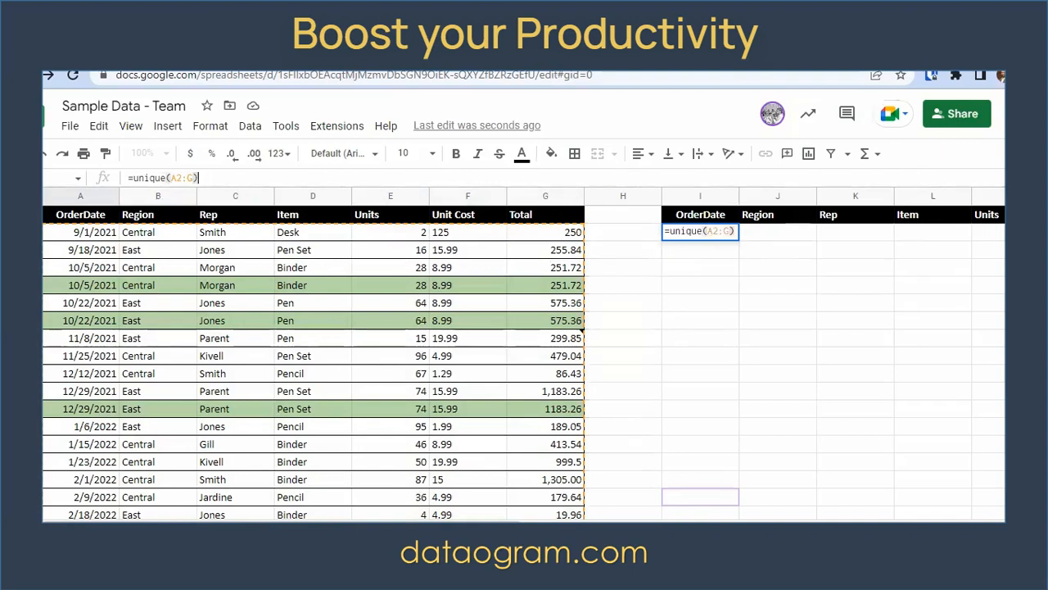
Step: Limit the UNIQUE range to A2:G47 at the last record and enter the formula
{"action": "scroll", "coordinate": [552, 468], "scroll_direction": "down", "scroll_amount": 10}
{"action": "scroll", "coordinate": [665, 472], "scroll_direction": "up", "scroll_amount": 5}
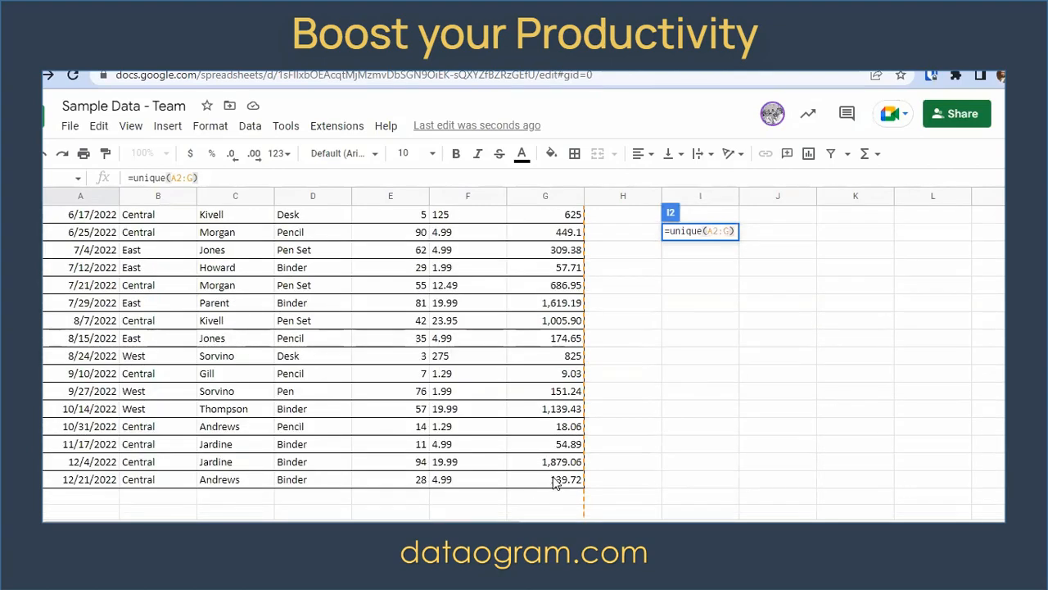
{"action": "left_click", "coordinate": [194, 177]}
{"action": "type", "text": "47"}
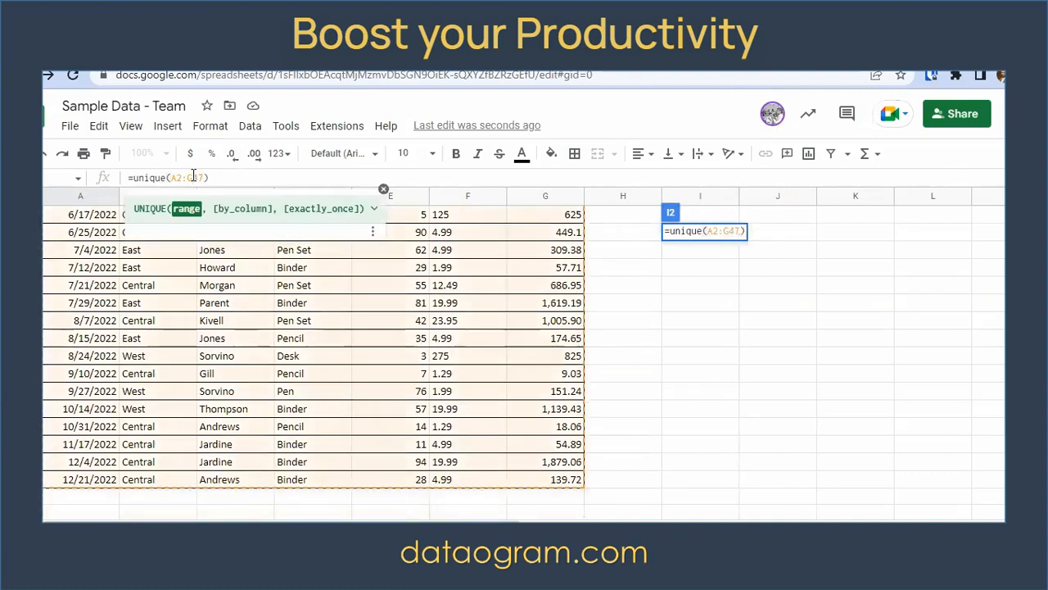
{"action": "key", "text": "Return"}
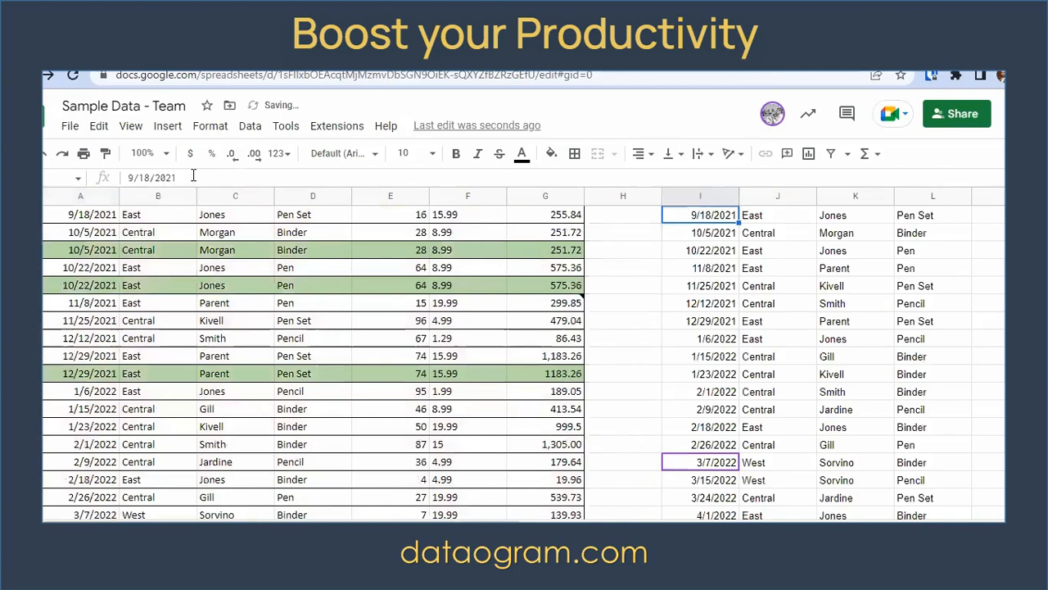
Step: Compare the extracted records from column I onward with the green duplicate rows in the original table
{"action": "scroll", "coordinate": [501, 296], "scroll_direction": "up", "scroll_amount": 1}
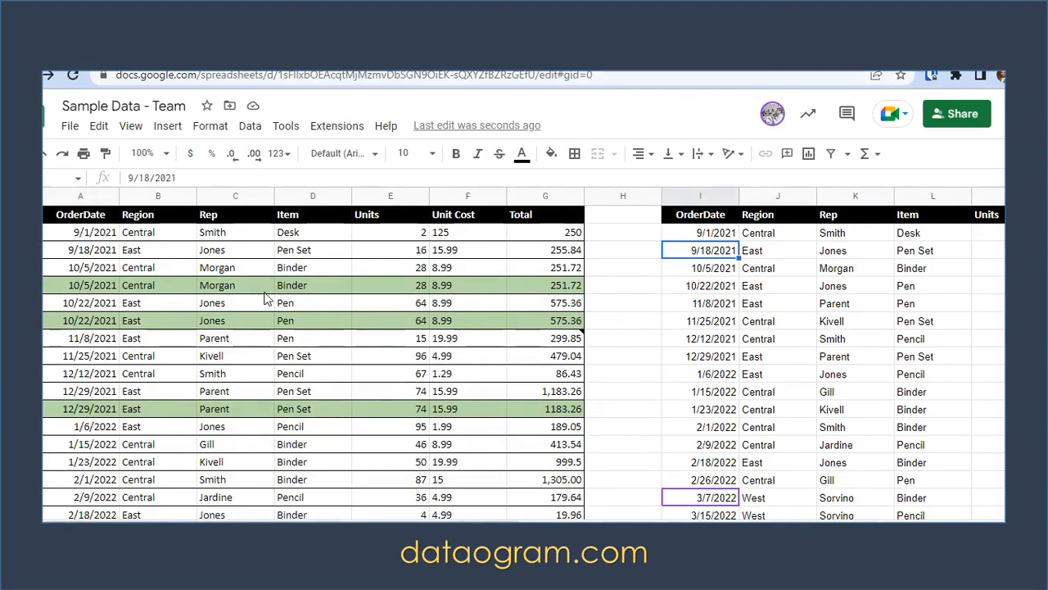
{"action": "left_click_drag", "start_coordinate": [77, 287], "coordinate": [750, 295]}
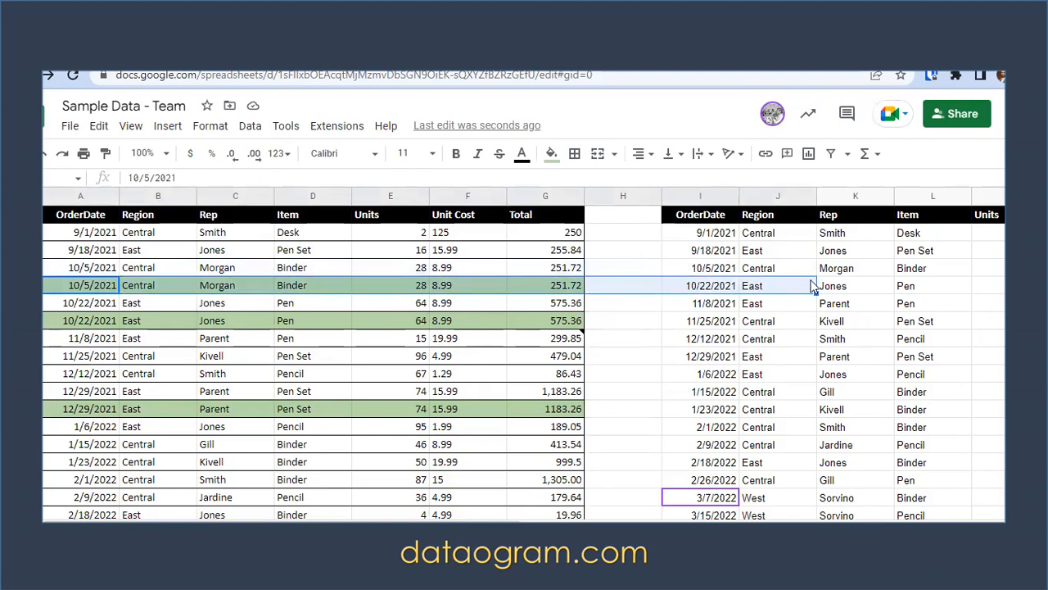
{"action": "scroll", "coordinate": [709, 243], "scroll_direction": "down", "scroll_amount": 4}
{"action": "scroll", "coordinate": [739, 321], "scroll_direction": "down", "scroll_amount": 8}
{"action": "scroll", "coordinate": [734, 418], "scroll_direction": "up", "scroll_amount": 12}
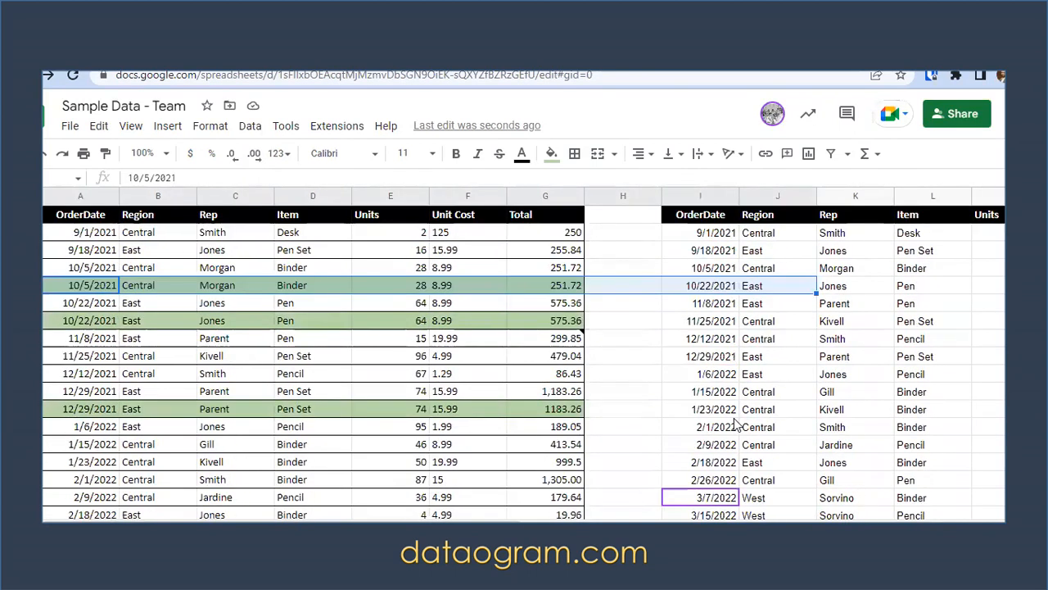
Step: Undo the UNIQUE formula in I2 and the header row pasted at I1
{"action": "key", "text": "ctrl+z"}
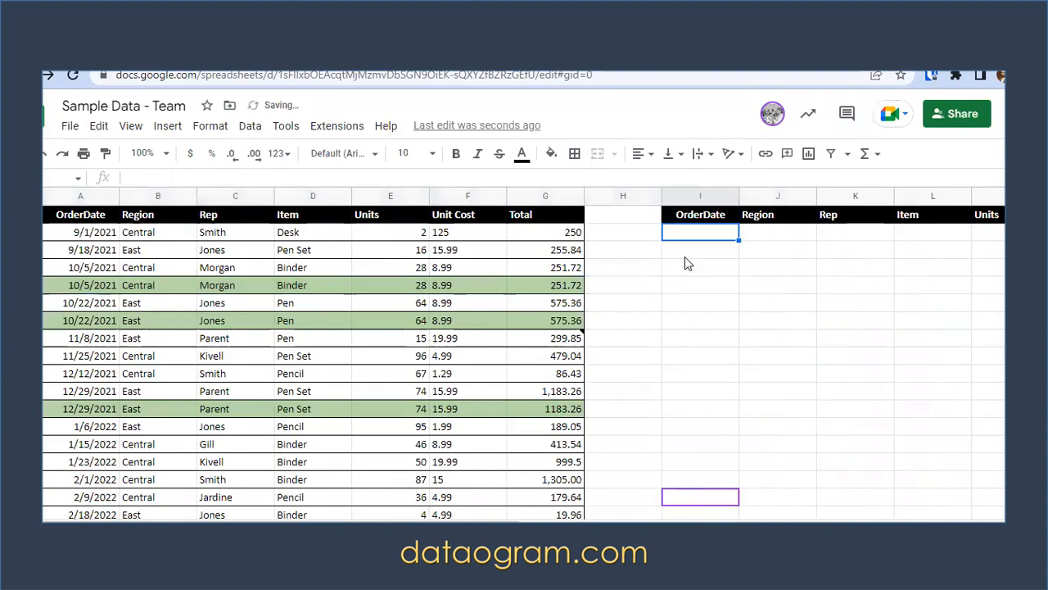
{"action": "key", "text": "ctrl+z"}
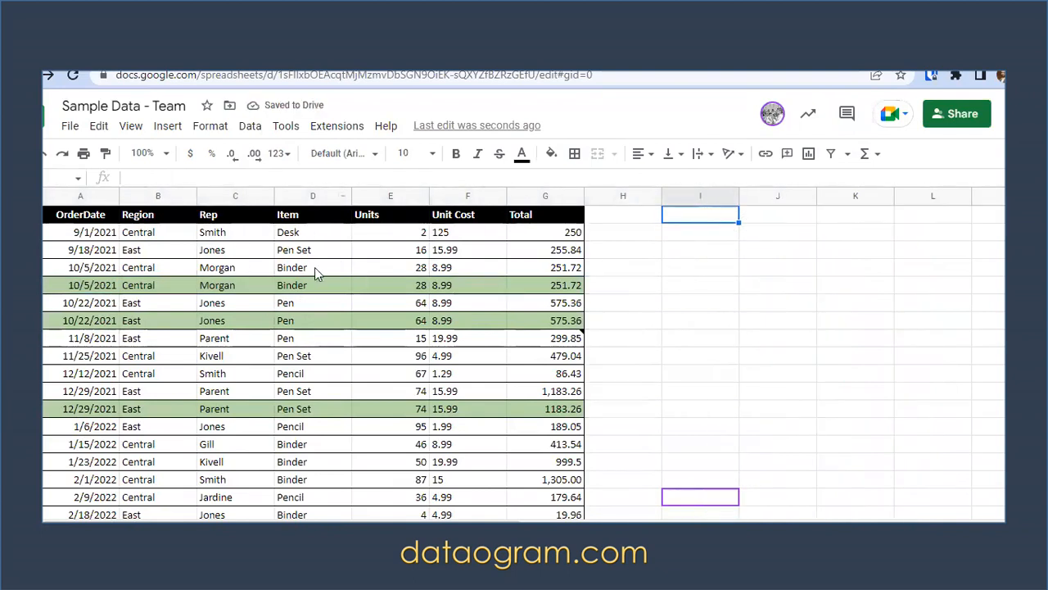
Step: Enter a UNIQUE formula in cell I2 that extracts the distinct Item values from D2:D47
{"action": "left_click", "coordinate": [709, 235]}
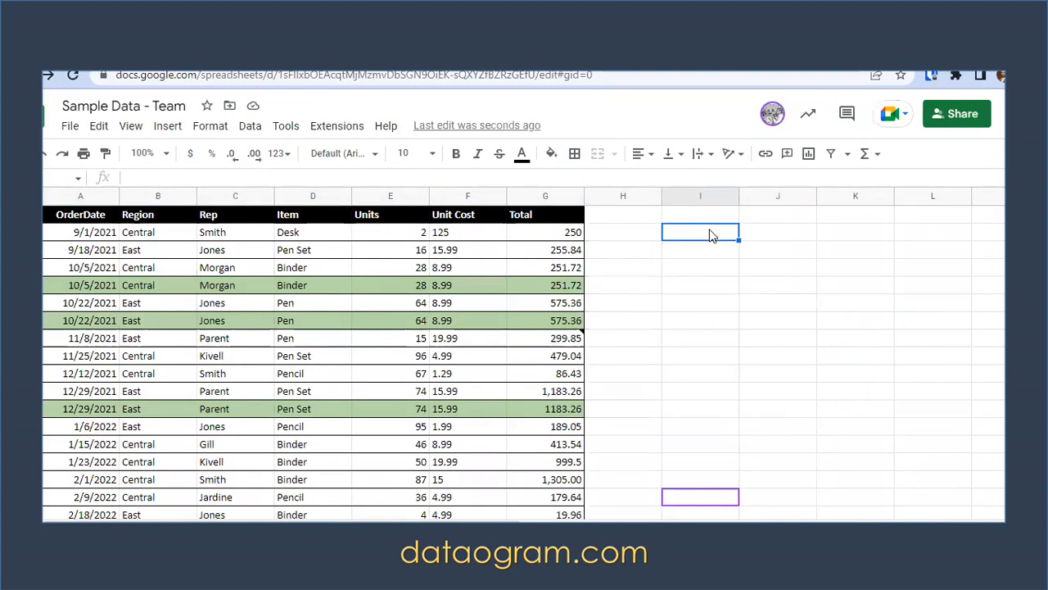
{"action": "type", "text": "=unique"}
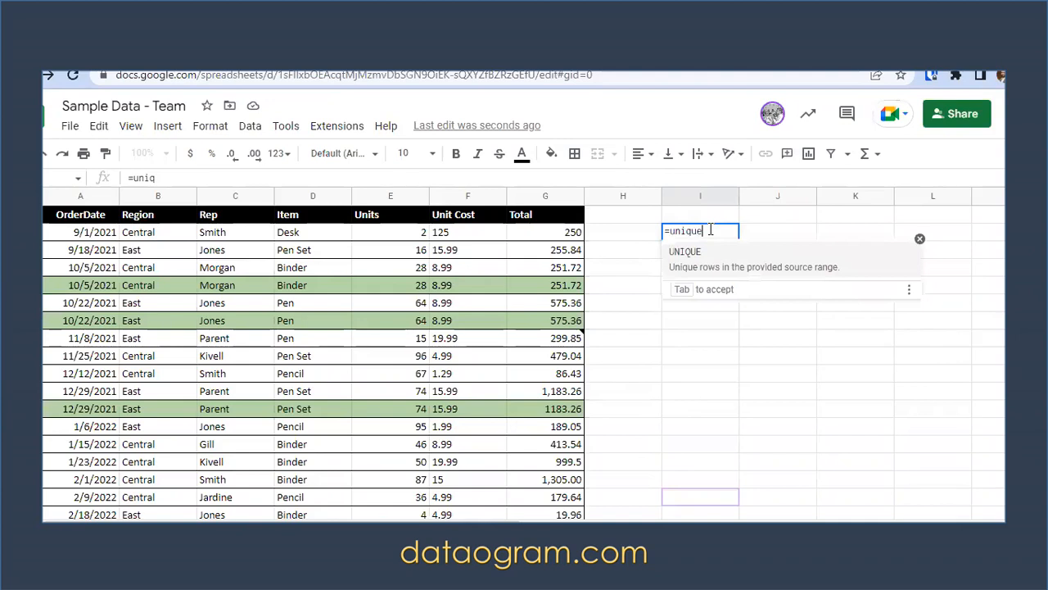
{"action": "type", "text": "("}
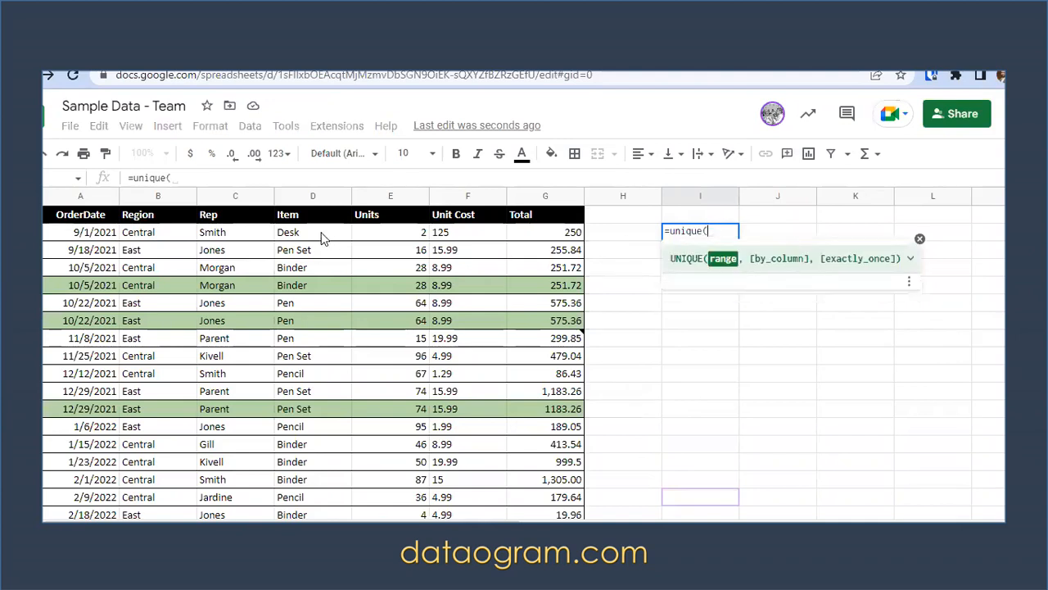
{"action": "left_click", "coordinate": [323, 237]}
{"action": "key", "text": "ctrl+shift+Down"}
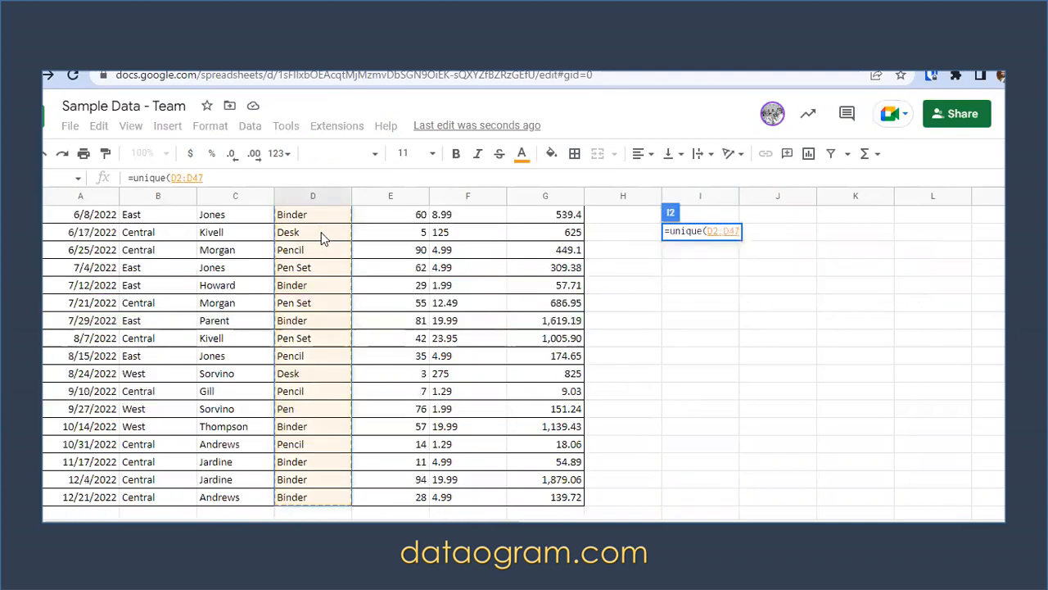
{"action": "key", "text": "Return"}
{"action": "type", "text": "1"}
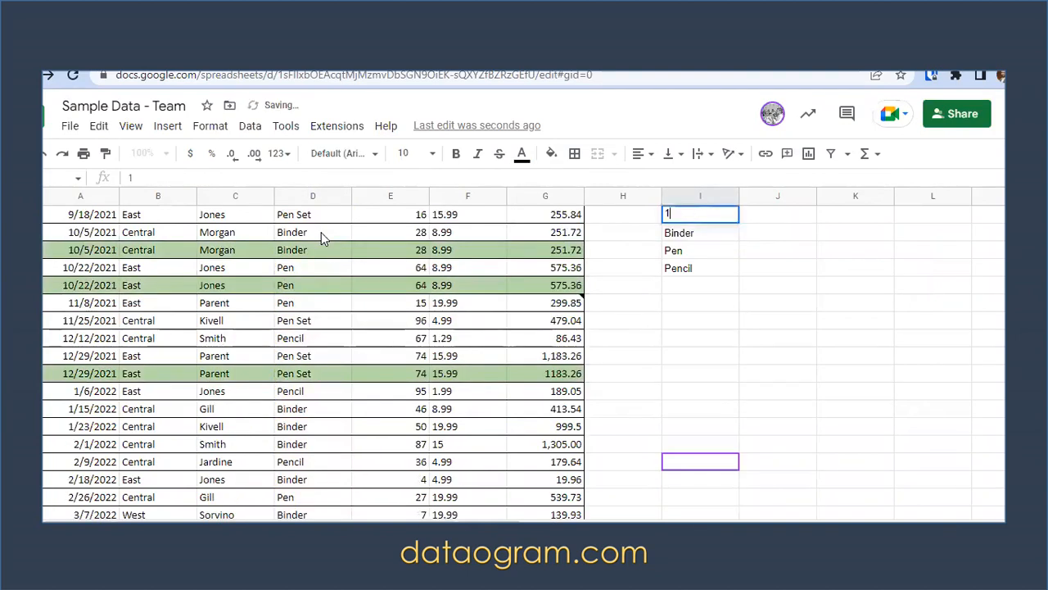
{"action": "key", "text": "Escape"}
Step: Review the list of unique items in column I and the formula in cell I2
{"action": "key", "text": "Up"}
{"action": "key", "text": "Up"}
{"action": "key", "text": "Down"}
{"action": "key", "text": "Down"}
{"action": "key", "text": "Up"}
{"action": "key", "text": "Down"}
{"action": "key", "text": "Down"}
{"action": "key", "text": "Down"}
{"action": "key", "text": "Down"}
{"action": "key", "text": "Up"}
{"action": "key", "text": "Up"}
{"action": "key", "text": "Up"}
{"action": "key", "text": "Up"}
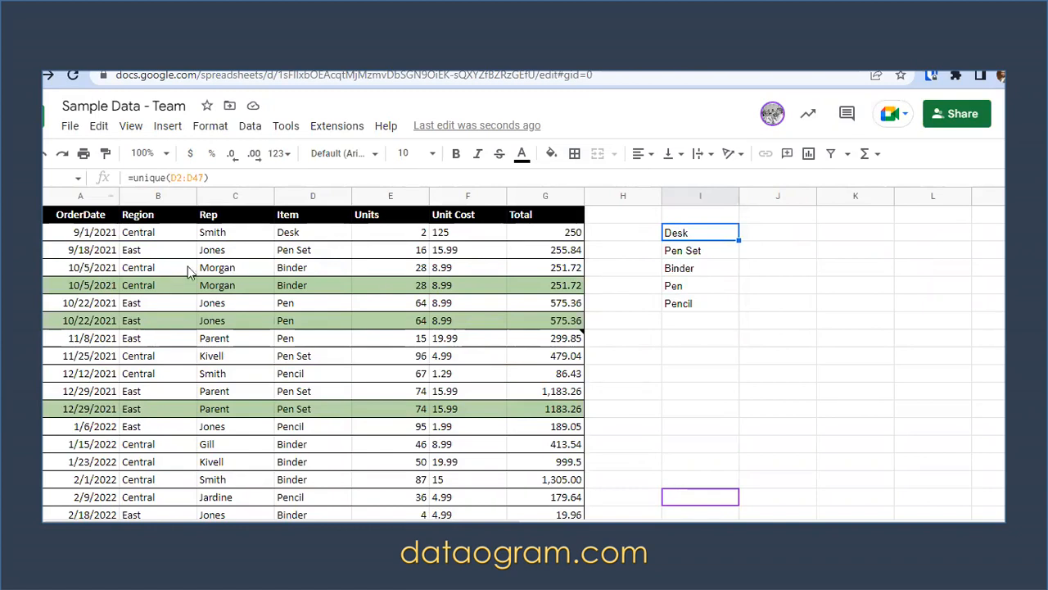
Step: Change the UNIQUE formula in I2 to extract the distinct regions from B2:B47
{"action": "left_click", "coordinate": [131, 235]}
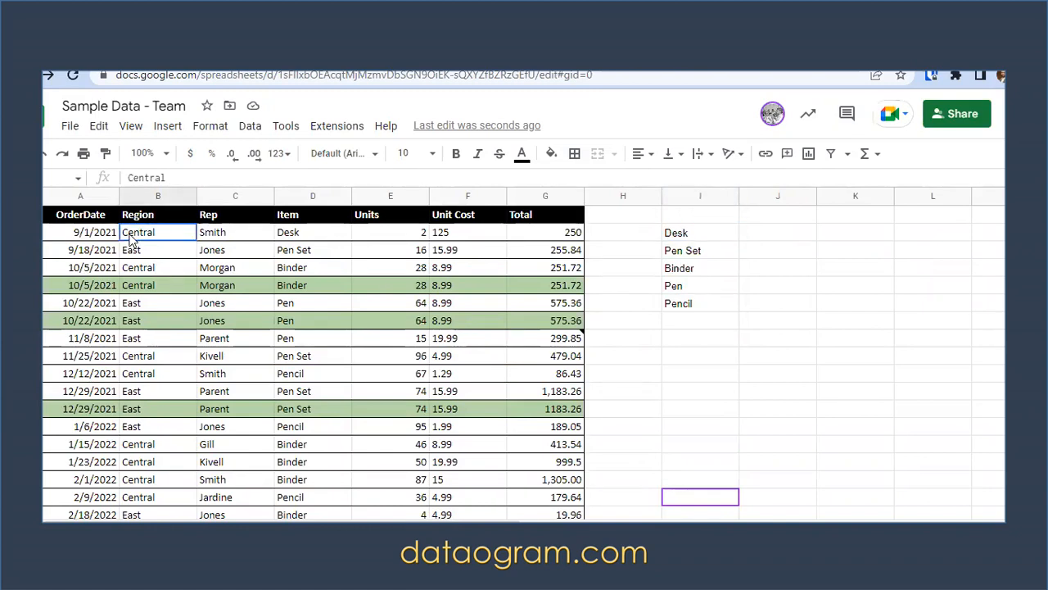
{"action": "left_click", "coordinate": [714, 234]}
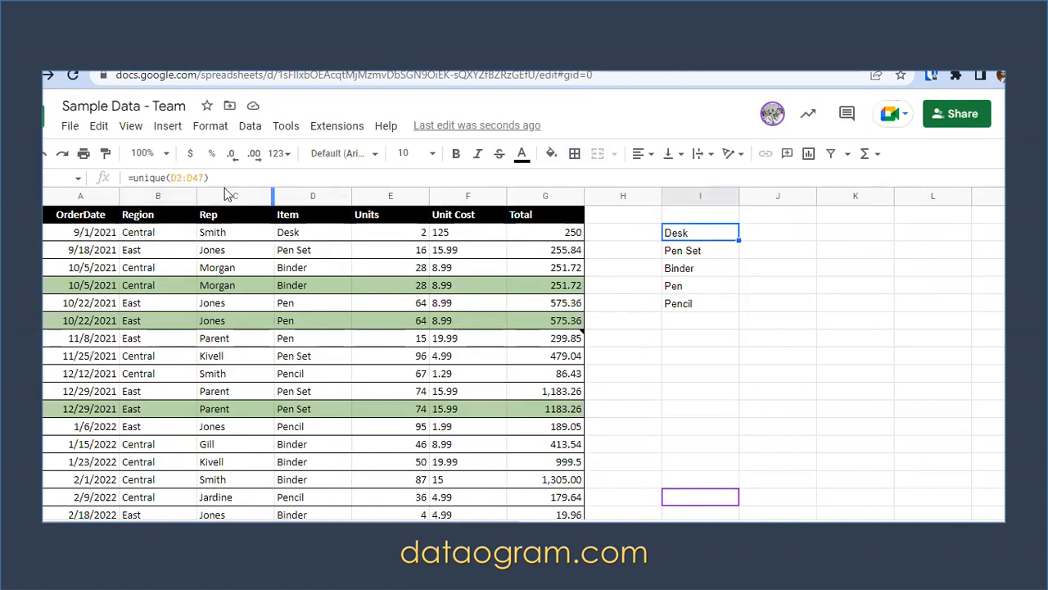
{"action": "left_click", "coordinate": [175, 177]}
{"action": "key", "text": "BackSpace"}
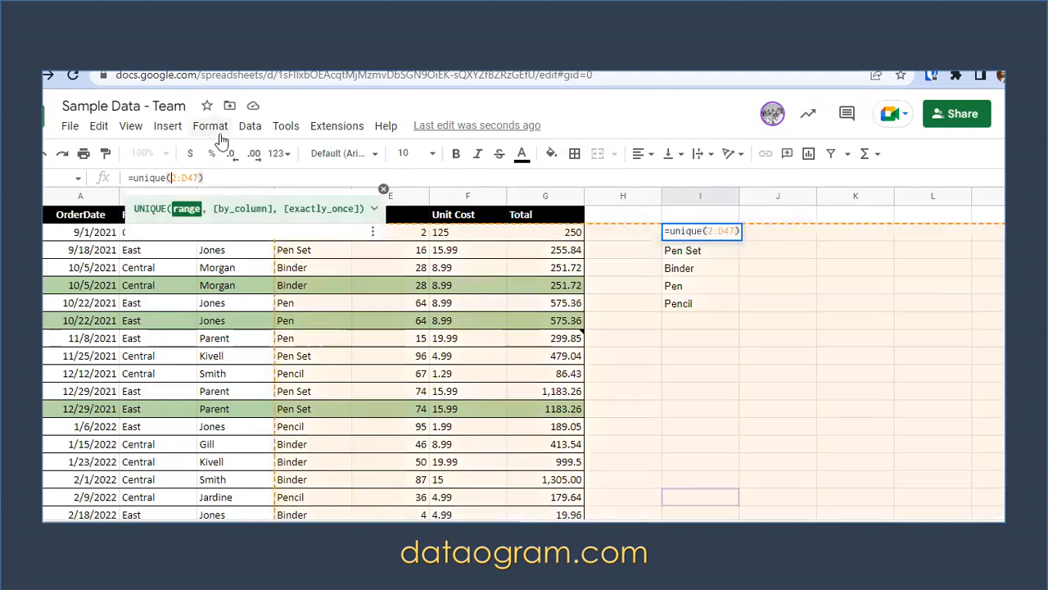
{"action": "type", "text": "B"}
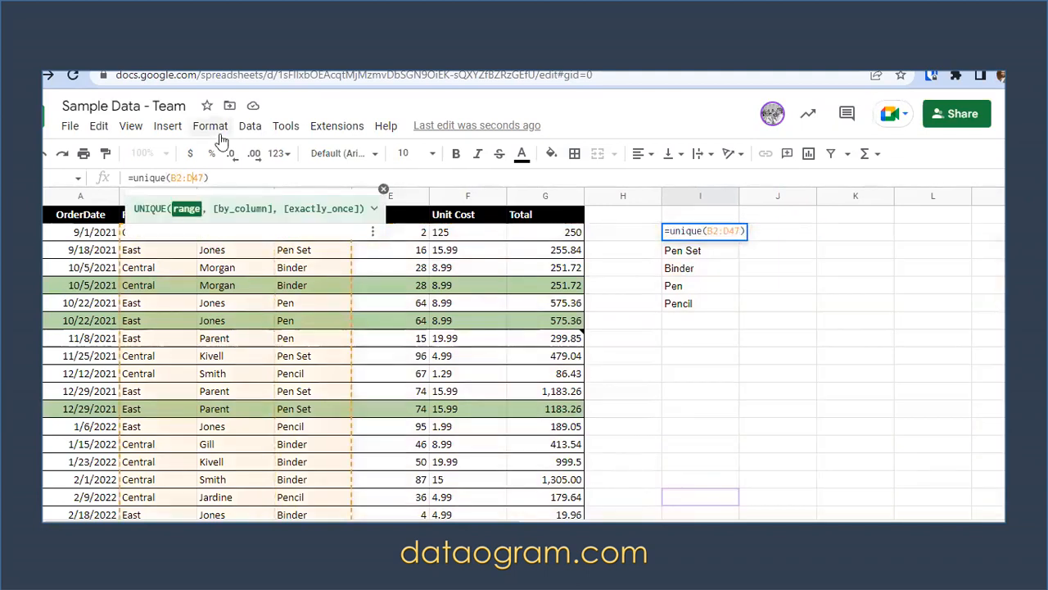
{"action": "key", "text": "Delete"}
{"action": "type", "text": "B"}
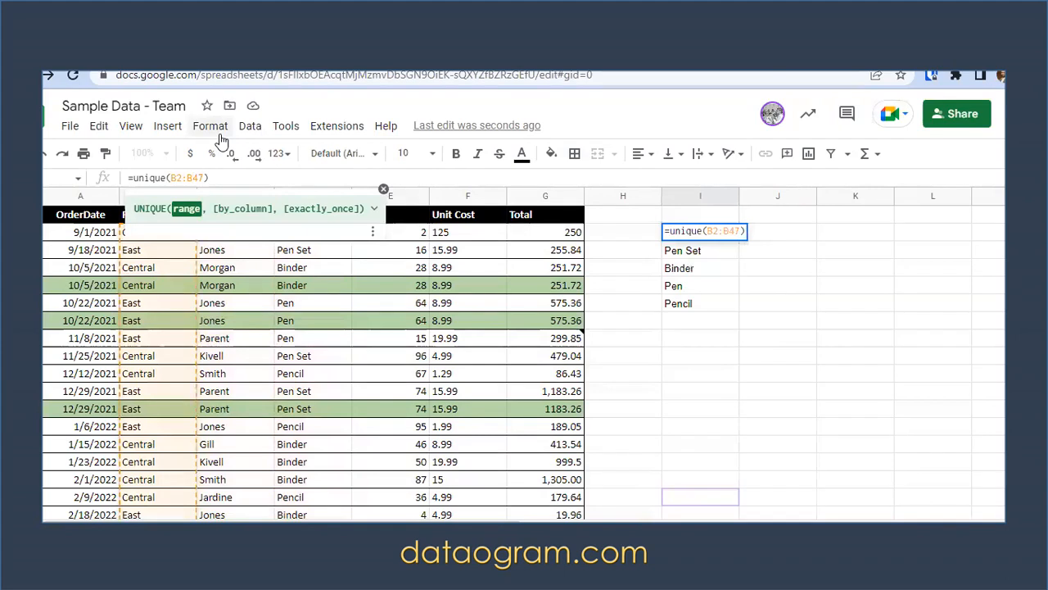
{"action": "key", "text": "Return"}
{"action": "key", "text": "Up"}
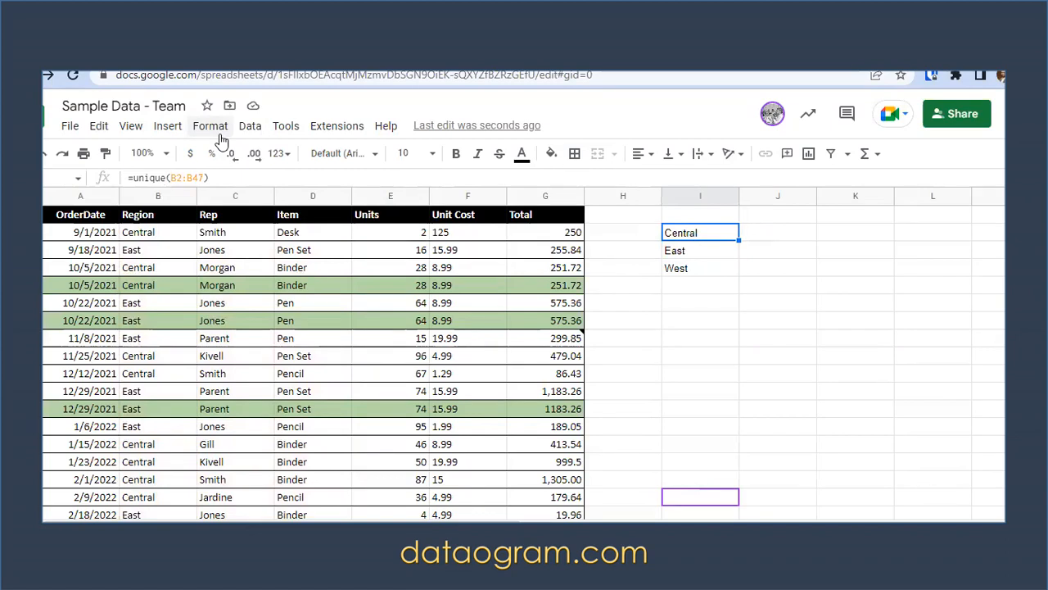
Step: Copy the unique Region list starting at I2 and paste it at cell M5
{"action": "key", "text": "ctrl+shift+Down"}
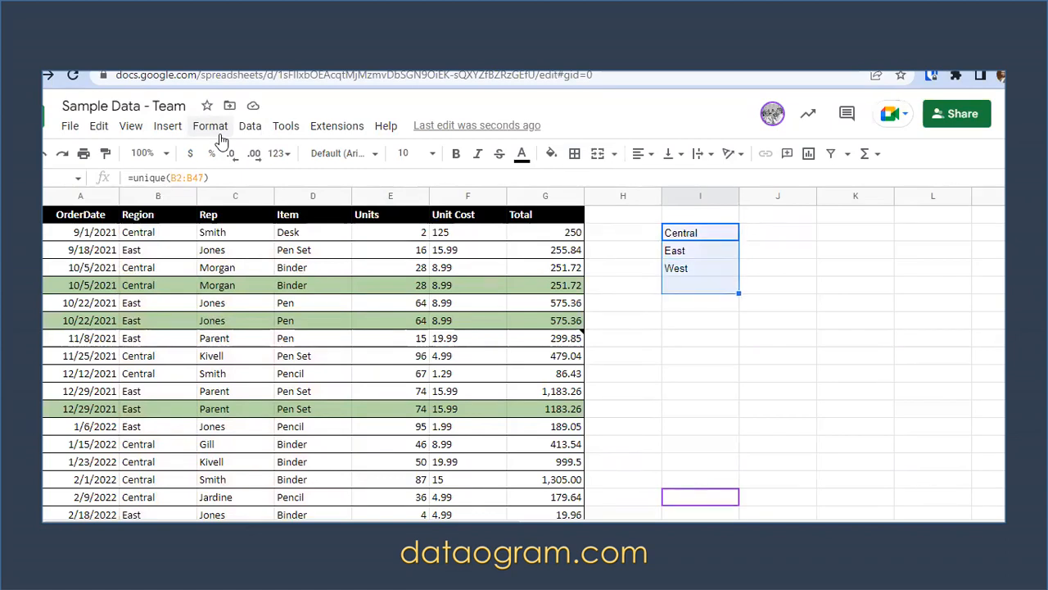
{"action": "key", "text": "ctrl+c"}
{"action": "key", "text": "Right"}
{"action": "key", "text": "Right"}
{"action": "key", "text": "Right"}
{"action": "key", "text": "Right"}
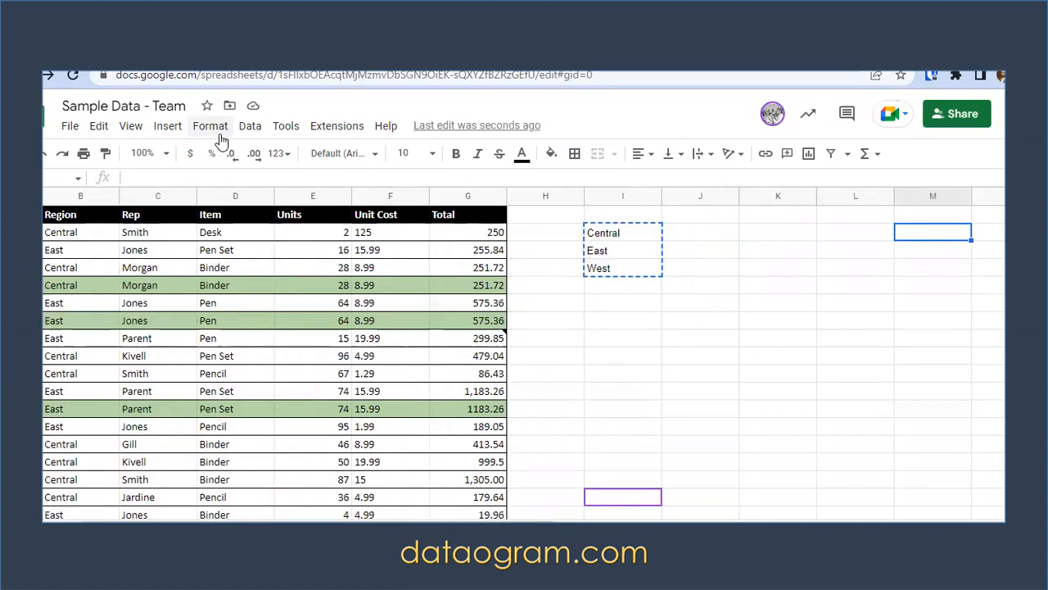
{"action": "key", "text": "Down"}
{"action": "key", "text": "Down"}
{"action": "key", "text": "Down"}
{"action": "key", "text": "ctrl+v"}
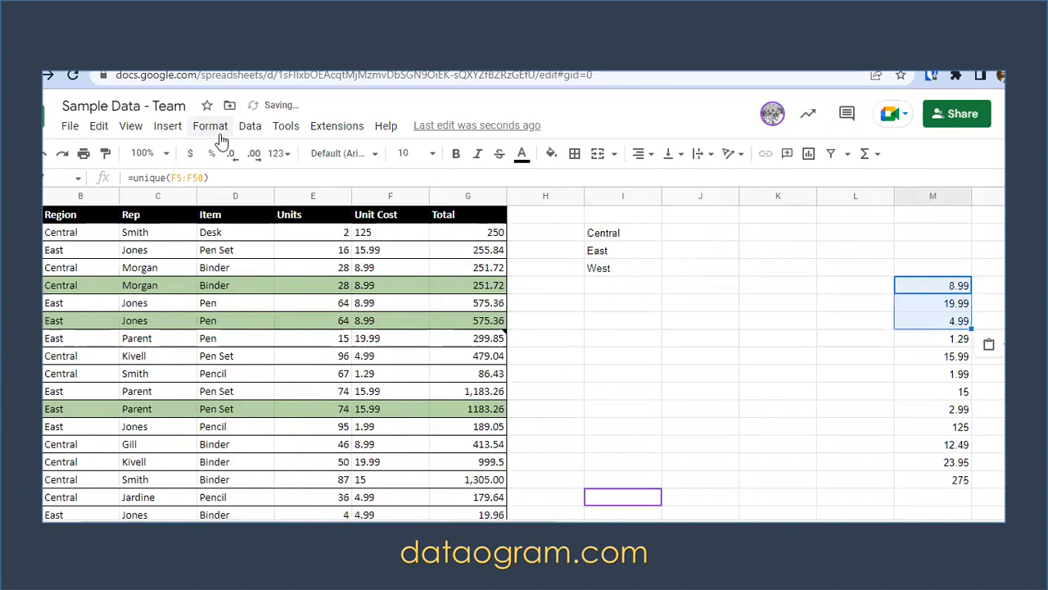
Step: Copy the unique Region list in I2:I4 and paste it at cell L2
{"action": "key", "text": "Up"}
{"action": "key", "text": "Up"}
{"action": "key", "text": "Up"}
{"action": "key", "text": "Left"}
{"action": "key", "text": "Left"}
{"action": "key", "text": "Left"}
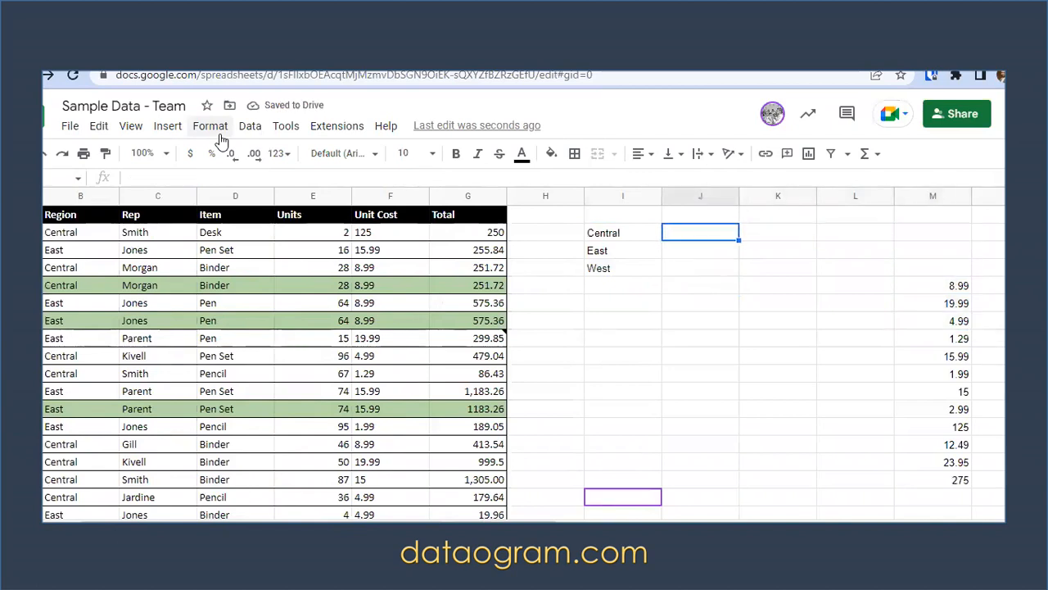
{"action": "key", "text": "Left"}
{"action": "key", "text": "shift+Down"}
{"action": "key", "text": "shift+Down"}
{"action": "key", "text": "ctrl+c"}
{"action": "key", "text": "Right"}
{"action": "key", "text": "Right"}
{"action": "key", "text": "Right"}
{"action": "key", "text": "ctrl+v"}
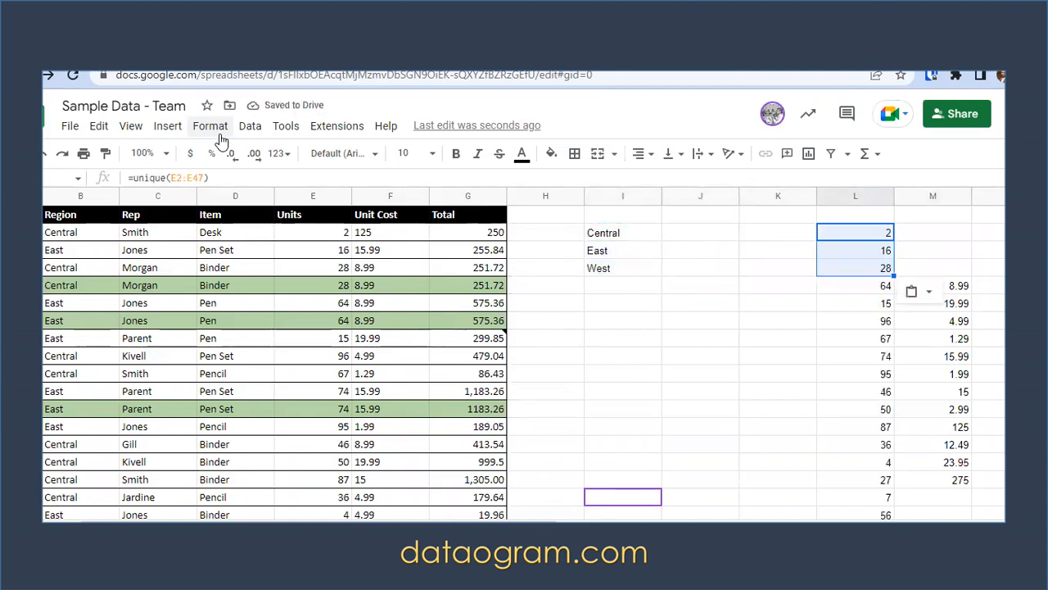
Step: Compare the range references in the original UNIQUE formula in I2 and the pasted copy in M5
{"action": "key", "text": "Left"}
{"action": "key", "text": "Left"}
{"action": "key", "text": "Left"}
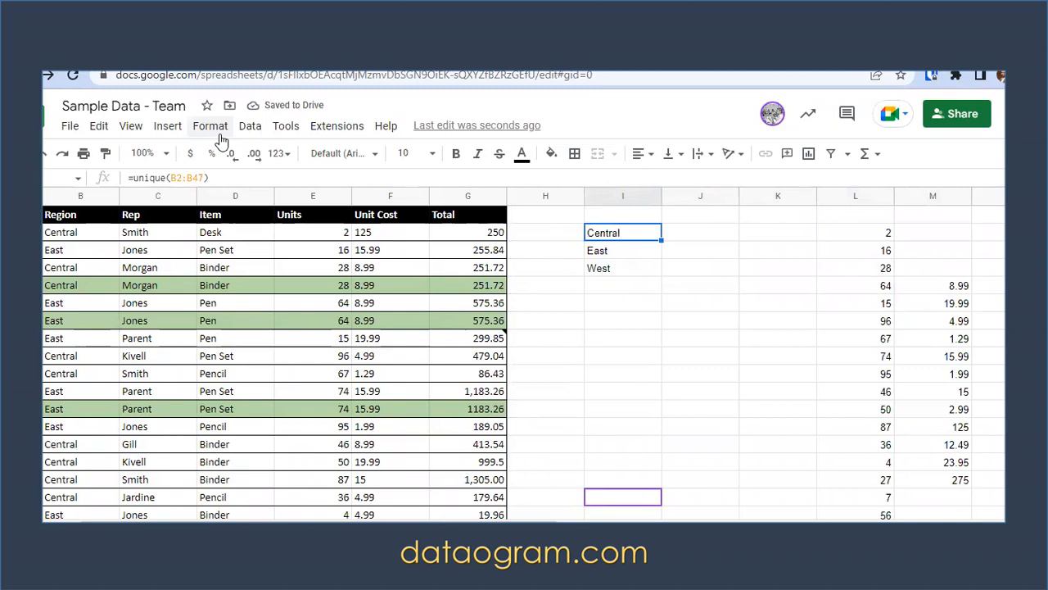
{"action": "key", "text": "Right"}
{"action": "key", "text": "Right"}
{"action": "key", "text": "Right"}
{"action": "key", "text": "Right"}
{"action": "key", "text": "Down"}
{"action": "key", "text": "Down"}
{"action": "key", "text": "Down"}
{"action": "key", "text": "Down"}
{"action": "key", "text": "Up"}
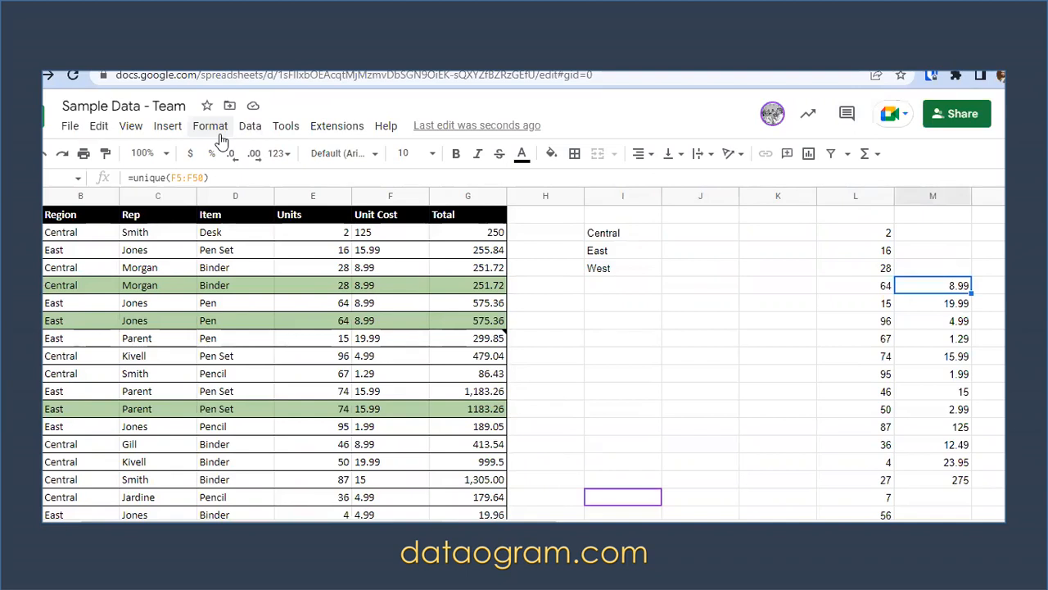
{"action": "key", "text": "Up"}
{"action": "key", "text": "Up"}
{"action": "key", "text": "Left"}
{"action": "key", "text": "Left"}
{"action": "key", "text": "Left"}
{"action": "key", "text": "Left"}
{"action": "key", "text": "Left"}
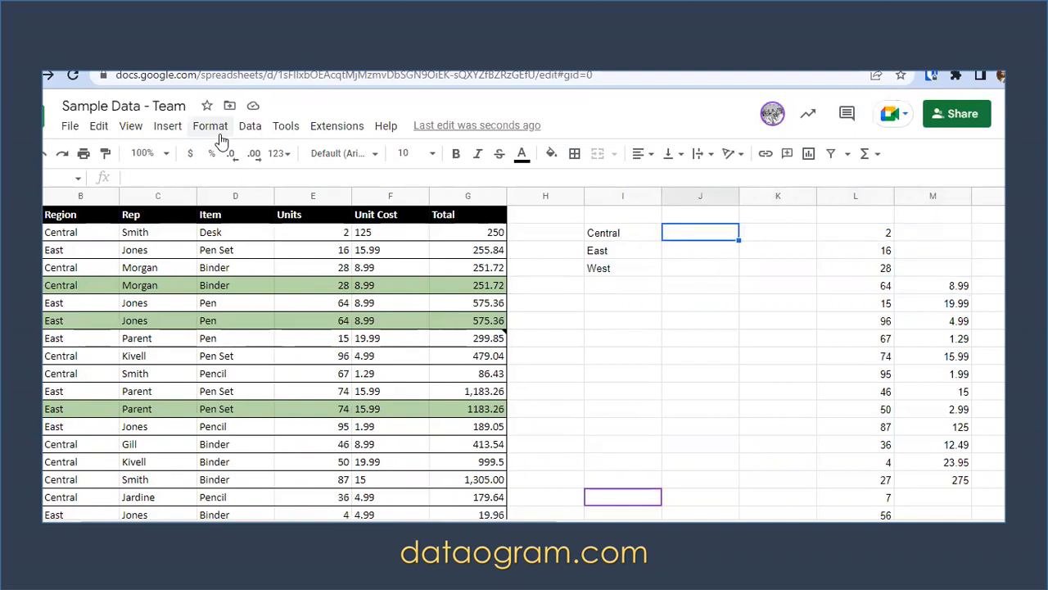
Step: Compare the range references of the original UNIQUE formula in I2 with its pasted copies in L2 and M5
{"action": "key", "text": "Right"}
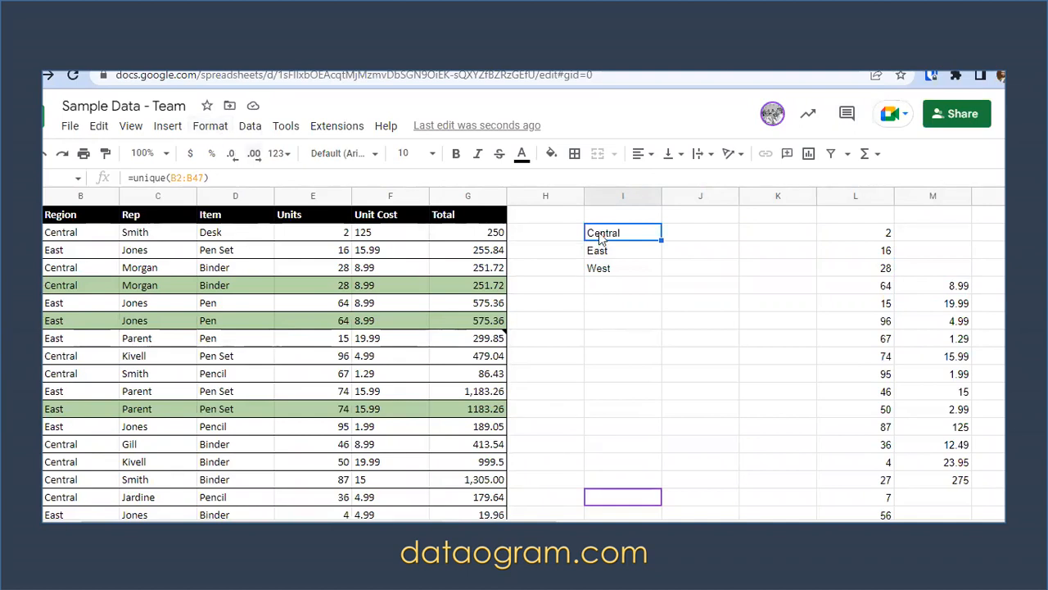
{"action": "left_click", "coordinate": [604, 197]}
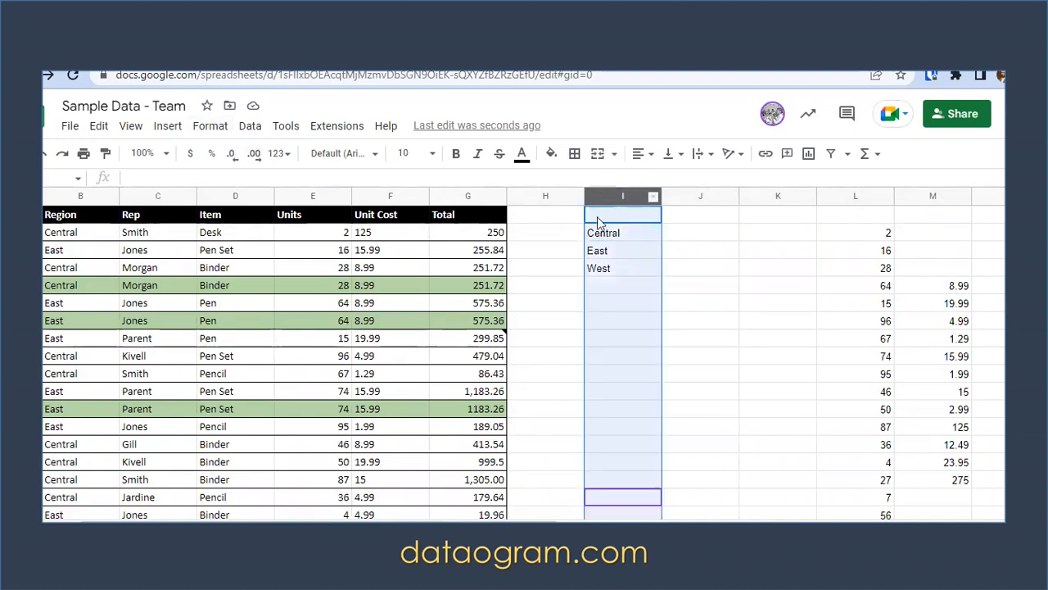
{"action": "left_click", "coordinate": [609, 237]}
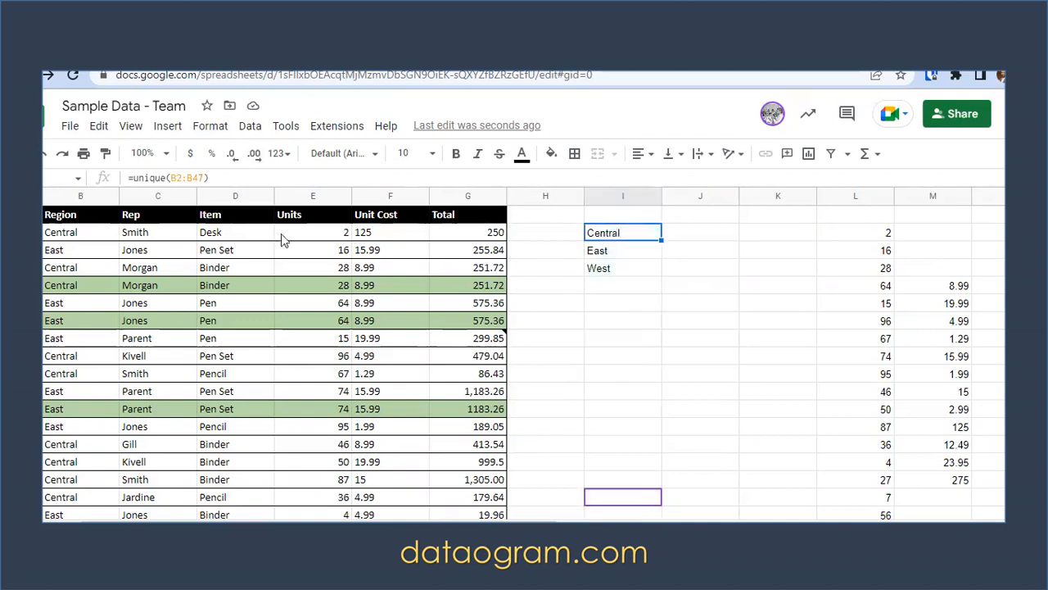
{"action": "left_click", "coordinate": [174, 177]}
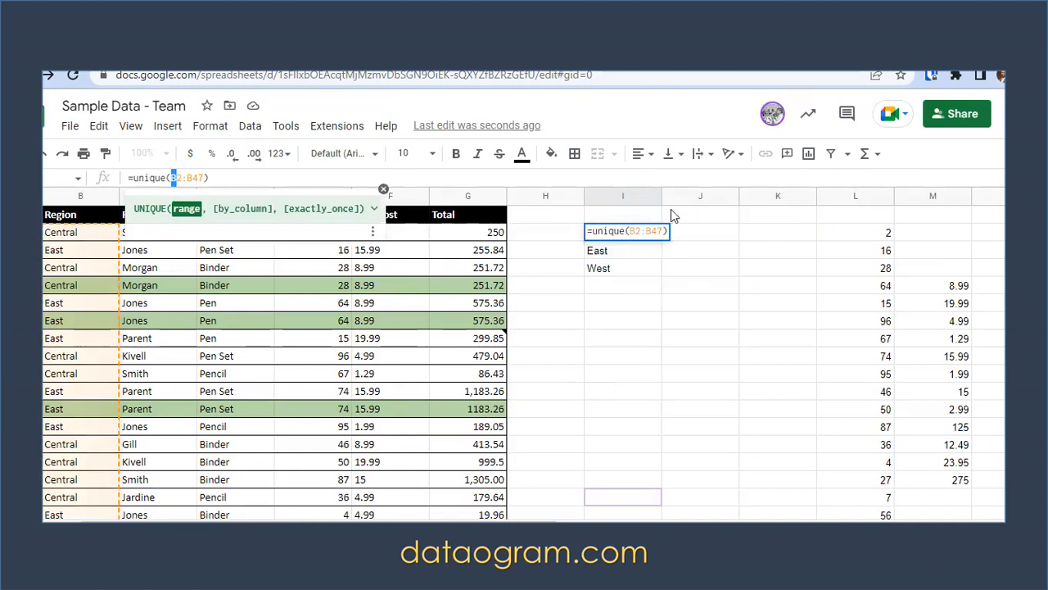
{"action": "key", "text": "Escape"}
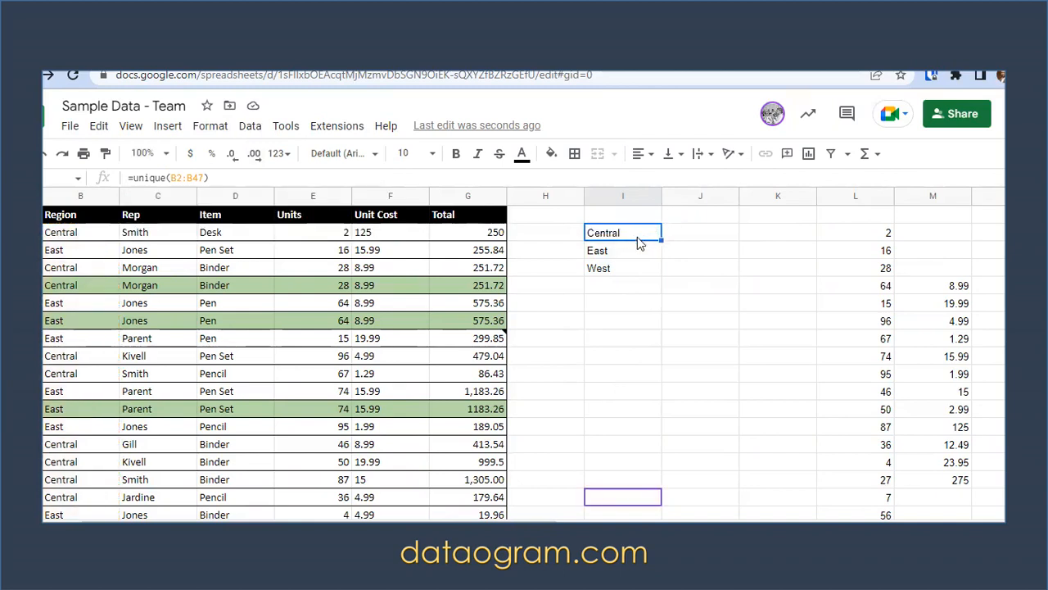
{"action": "left_click", "coordinate": [856, 239]}
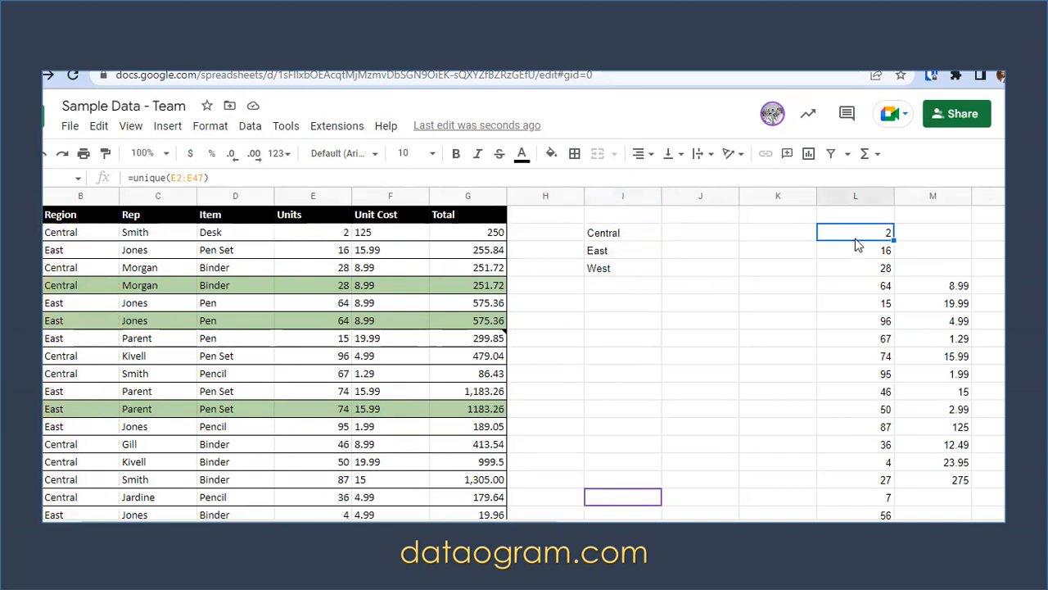
{"action": "left_click", "coordinate": [628, 236]}
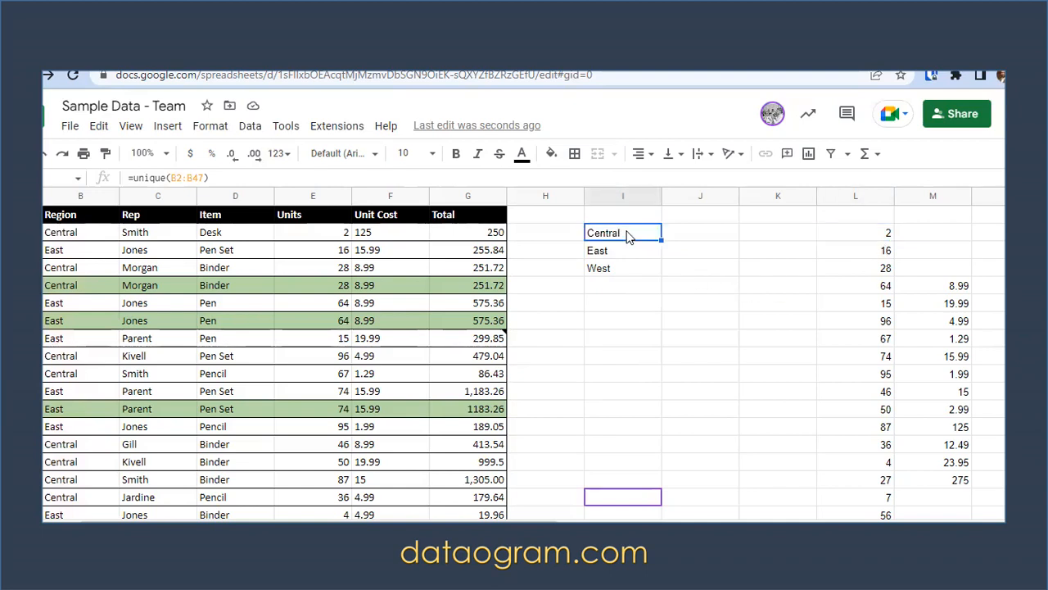
{"action": "left_click", "coordinate": [867, 236]}
{"action": "left_click", "coordinate": [636, 235]}
{"action": "left_click", "coordinate": [889, 239]}
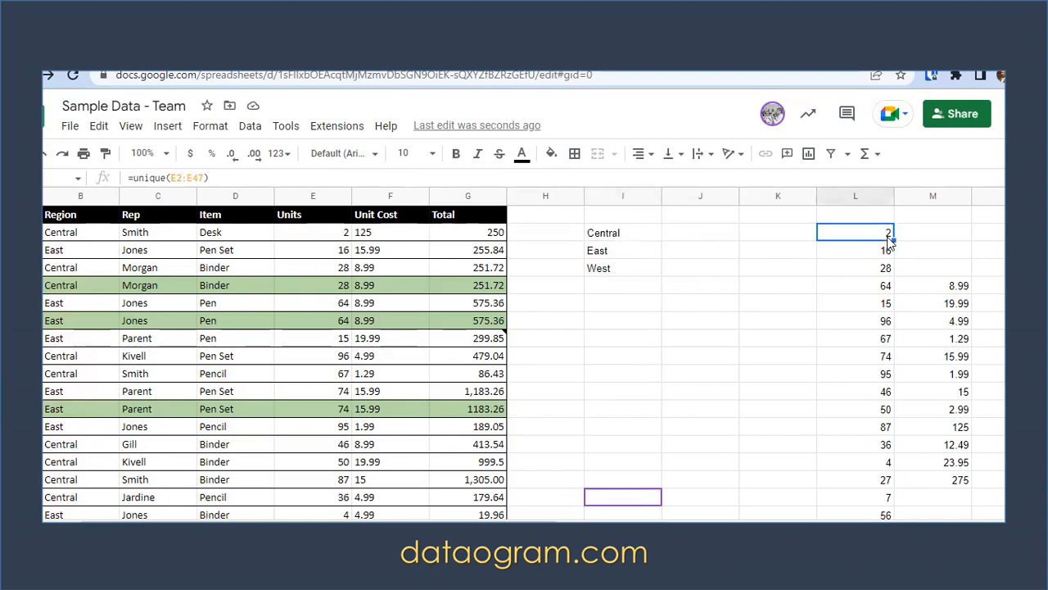
{"action": "left_click_drag", "start_coordinate": [844, 232], "coordinate": [861, 499]}
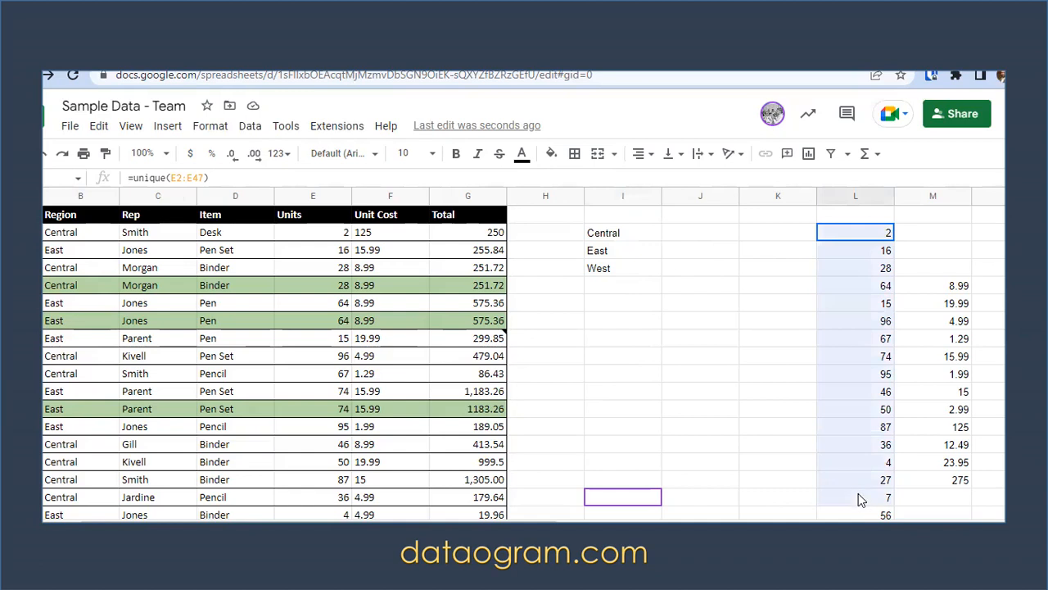
{"action": "left_click", "coordinate": [947, 286]}
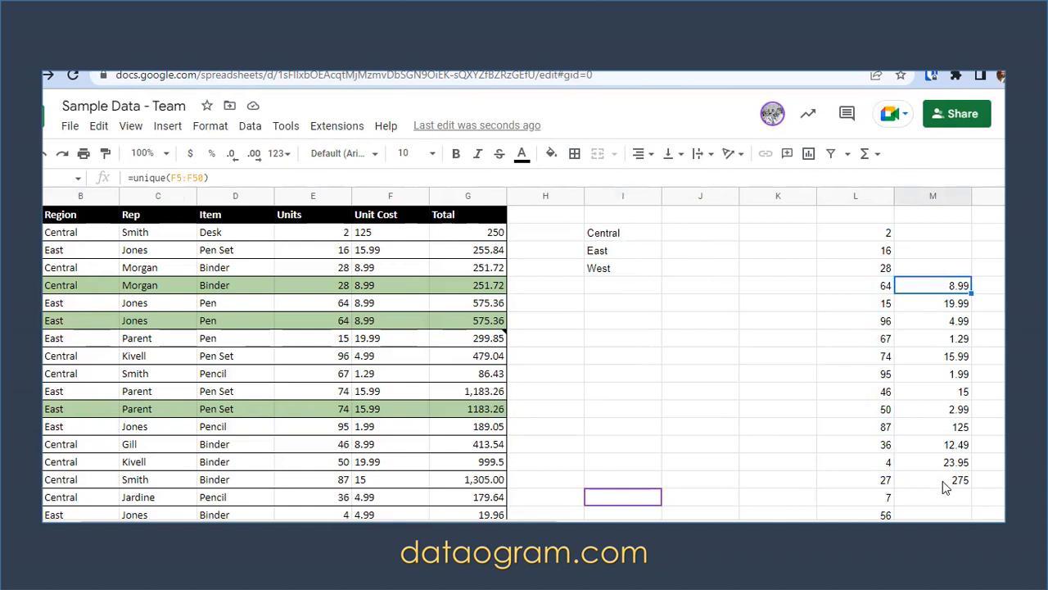
{"action": "left_click", "coordinate": [611, 234]}
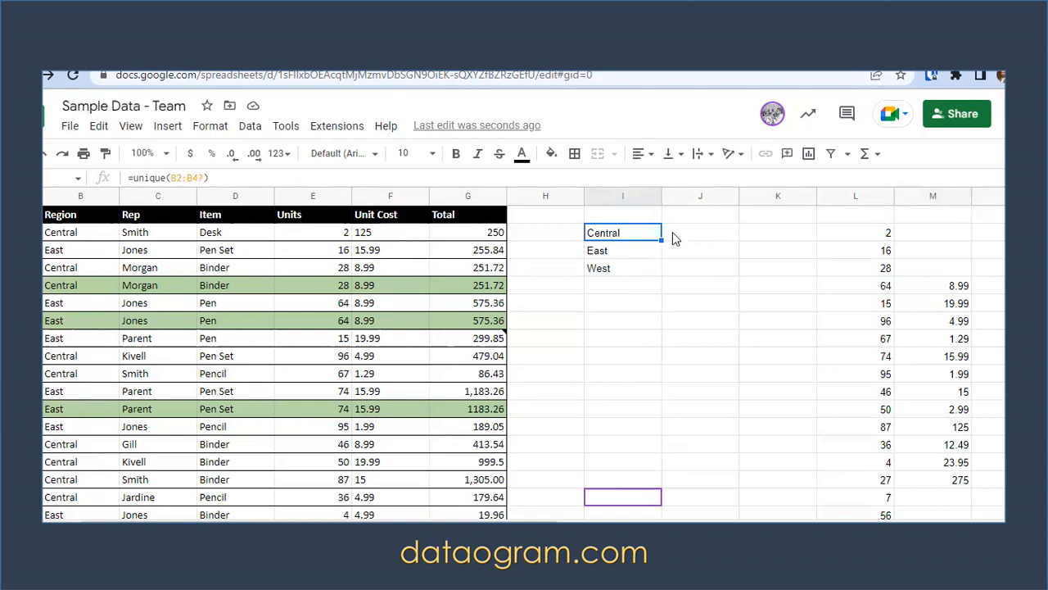
Step: Copy the UNIQUE formula from I2 into J2 and K2
{"action": "left_click_drag", "start_coordinate": [622, 233], "coordinate": [625, 266]}
{"action": "left_click", "coordinate": [625, 237]}
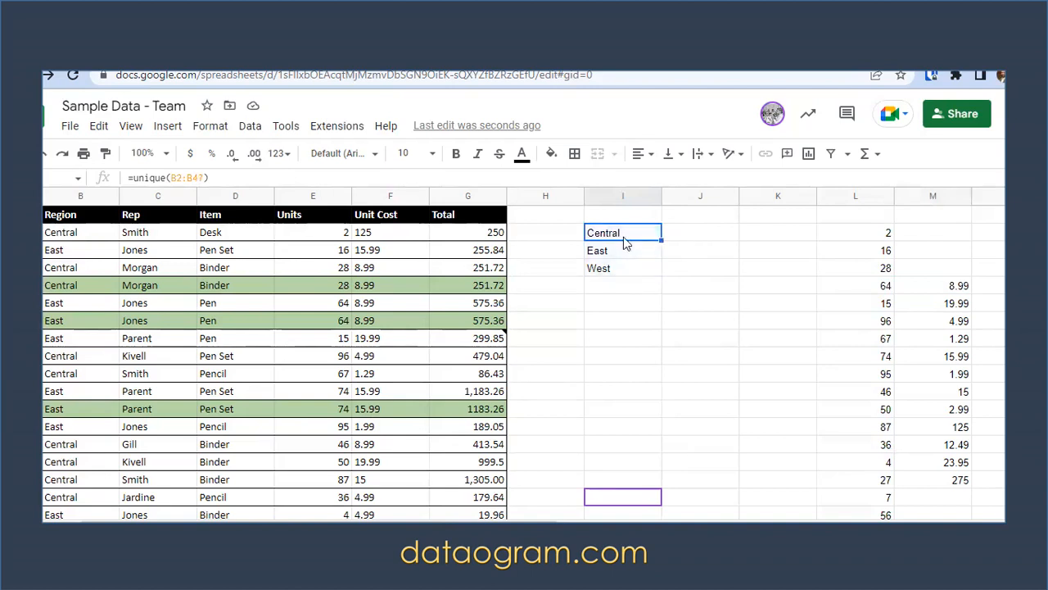
{"action": "key", "text": "ctrl+c"}
{"action": "left_click", "coordinate": [707, 233]}
{"action": "key", "text": "ctrl+v"}
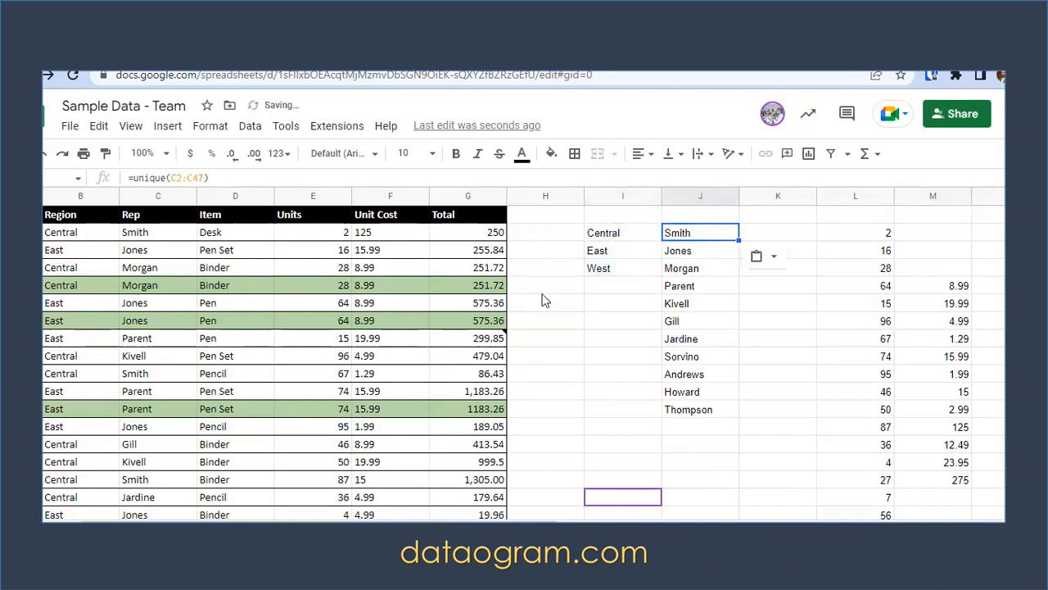
{"action": "left_click", "coordinate": [765, 234]}
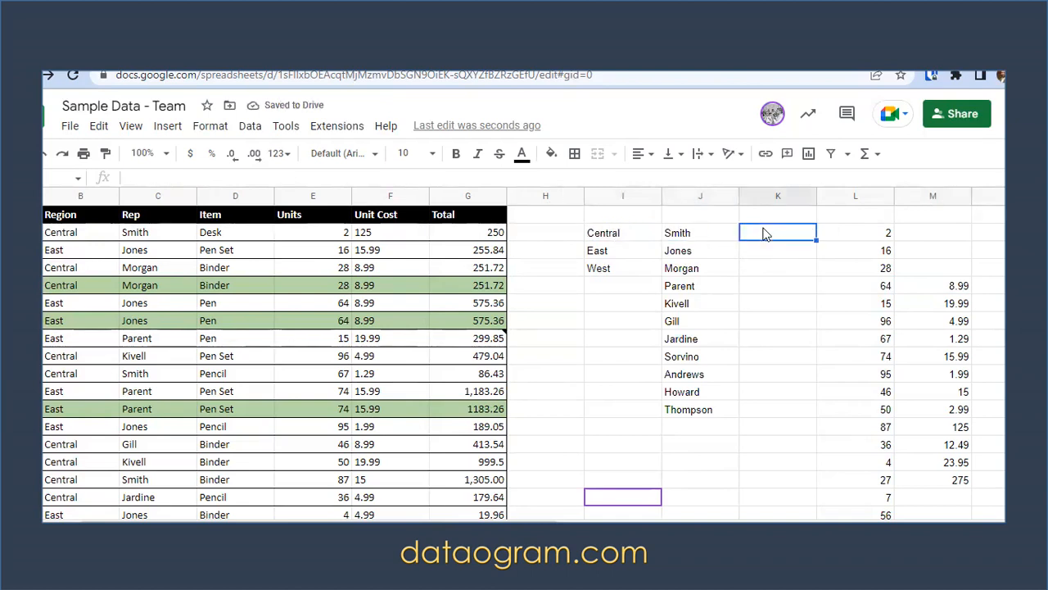
{"action": "key", "text": "ctrl+v"}
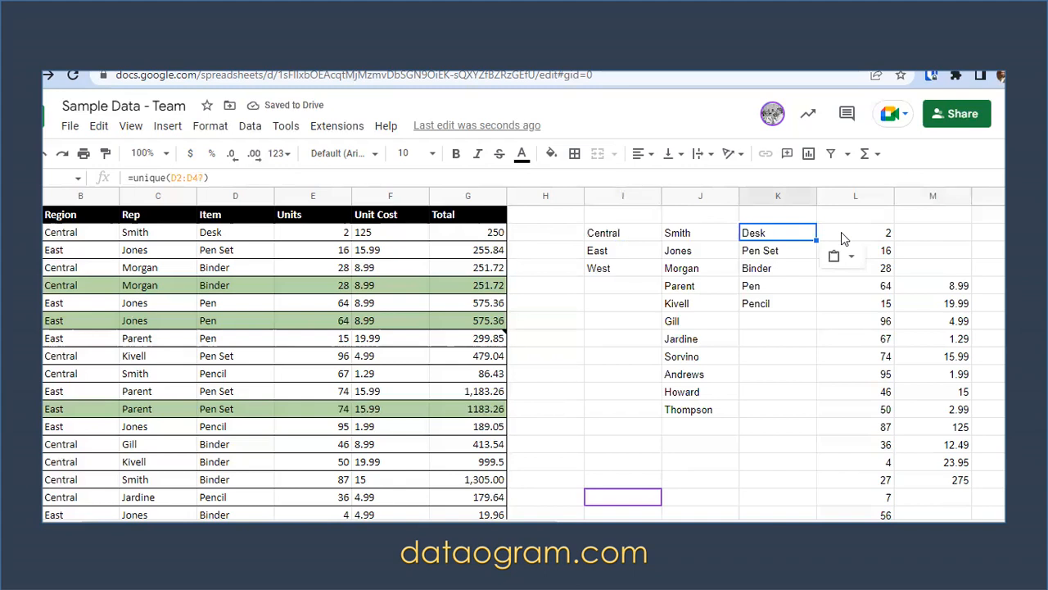
Step: Undo all pasted UNIQUE copies and the region change, restoring the I2 formula to D2:D47
{"action": "key", "text": "ctrl+z"}
{"action": "key", "text": "ctrl+z"}
{"action": "key", "text": "ctrl+z"}
{"action": "key", "text": "ctrl+z"}
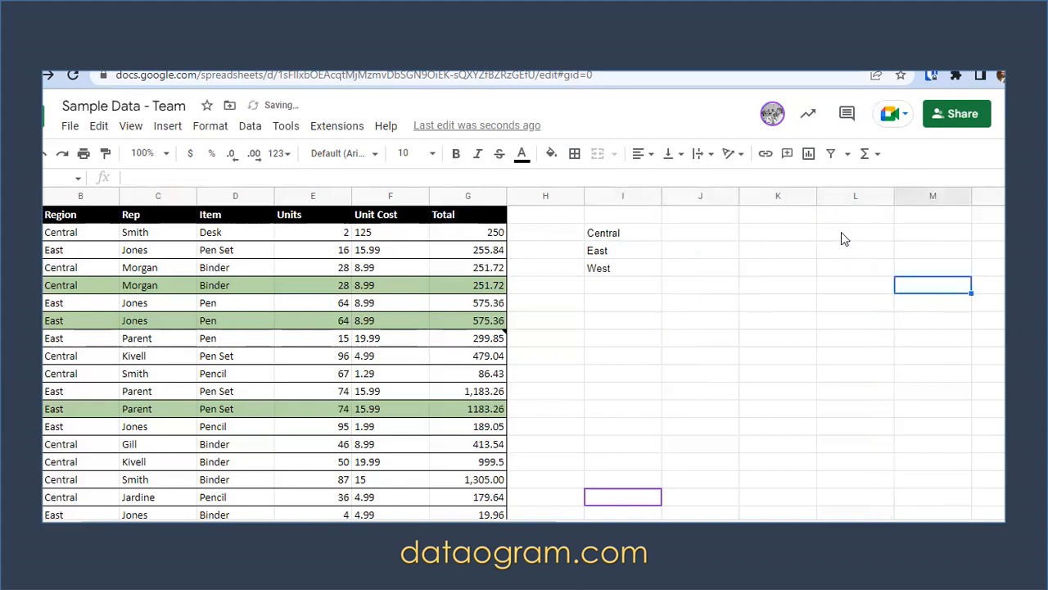
{"action": "key", "text": "ctrl+z"}
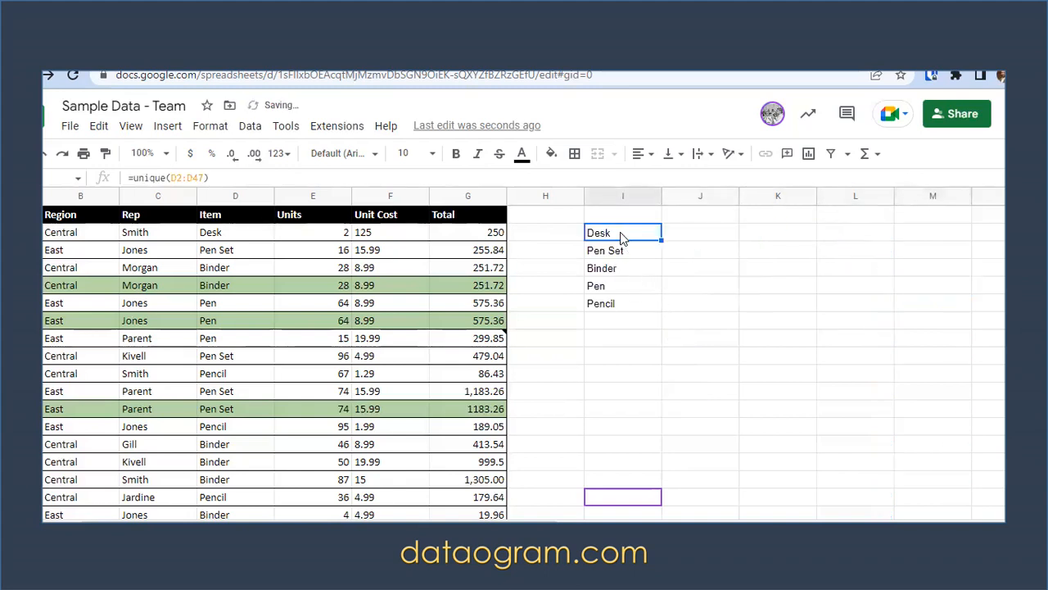
Step: Copy the unique Item list in I2:I6 and paste it as values only at K2
{"action": "left_click_drag", "start_coordinate": [623, 235], "coordinate": [628, 304]}
{"action": "key", "text": "ctrl+c"}
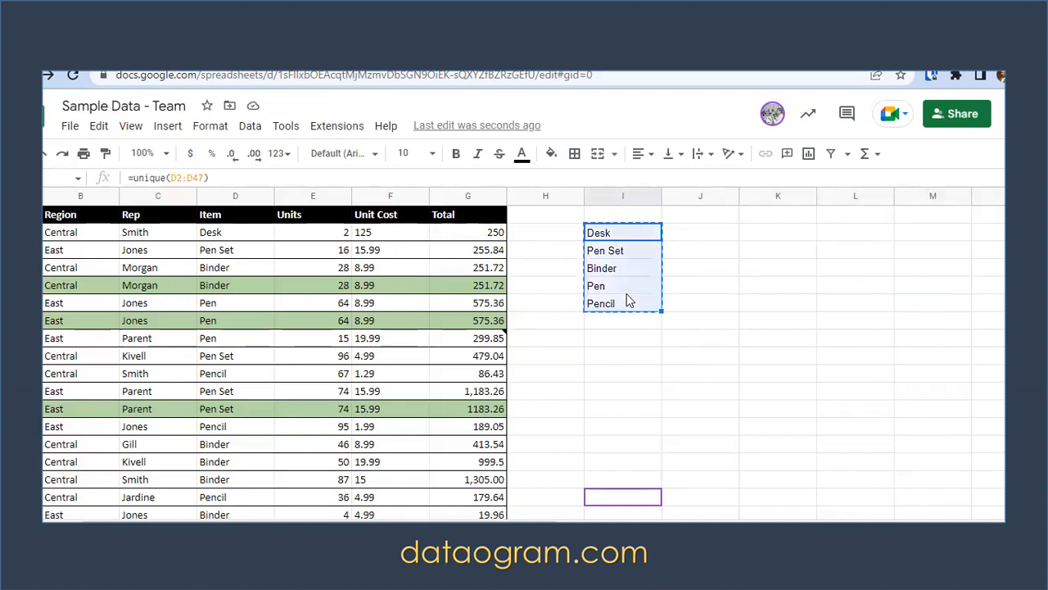
{"action": "left_click", "coordinate": [763, 234]}
{"action": "right_click", "coordinate": [763, 235]}
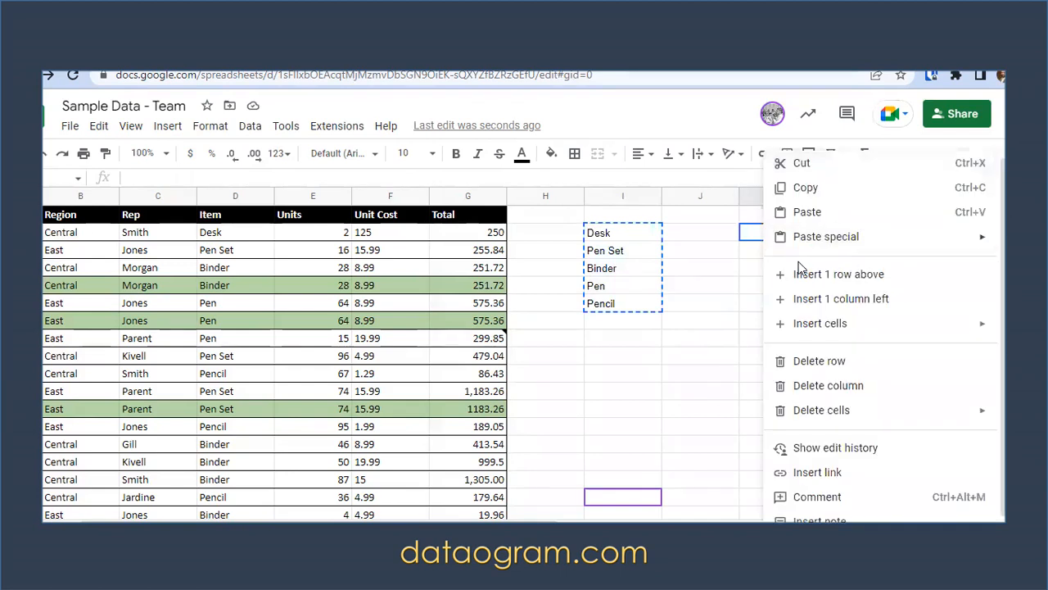
{"action": "mouse_move", "coordinate": [814, 250]}
{"action": "left_click", "coordinate": [693, 242]}
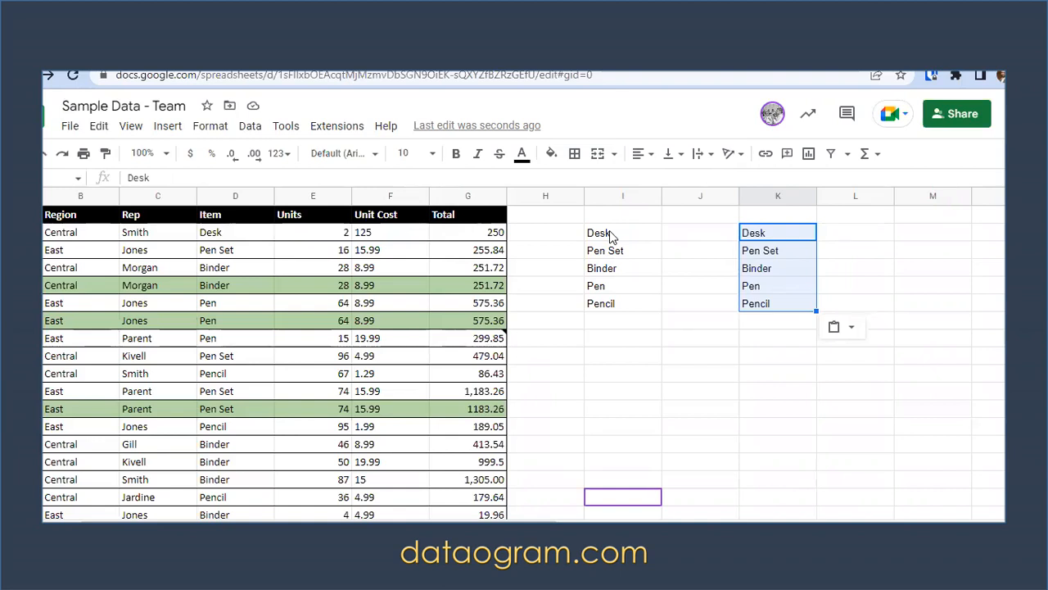
Step: Compare the UNIQUE formula in I2 with the pasted plain values in K2:K6
{"action": "left_click", "coordinate": [610, 236]}
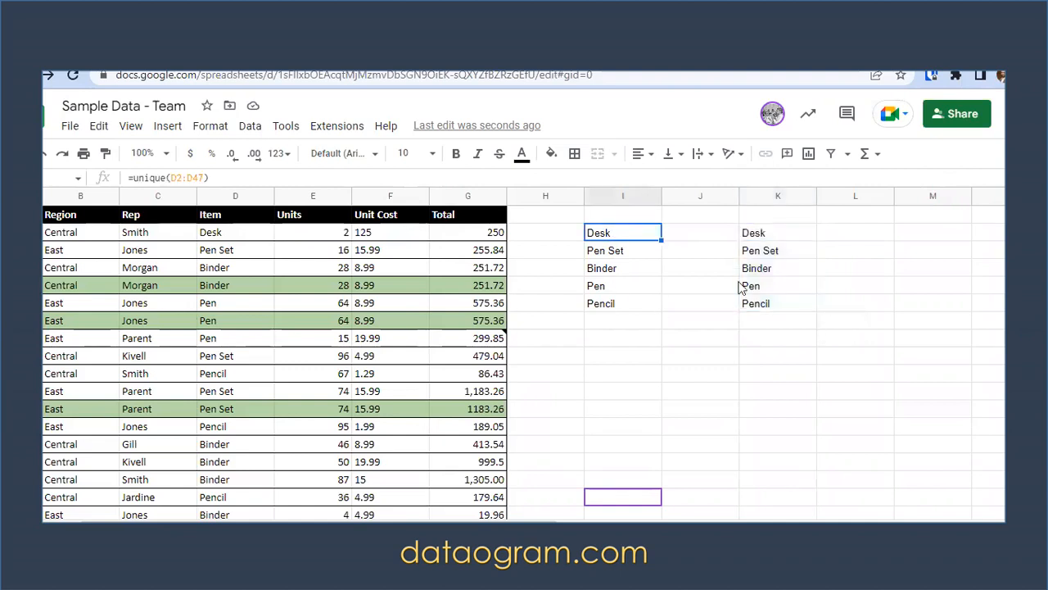
{"action": "left_click_drag", "start_coordinate": [796, 234], "coordinate": [794, 304]}
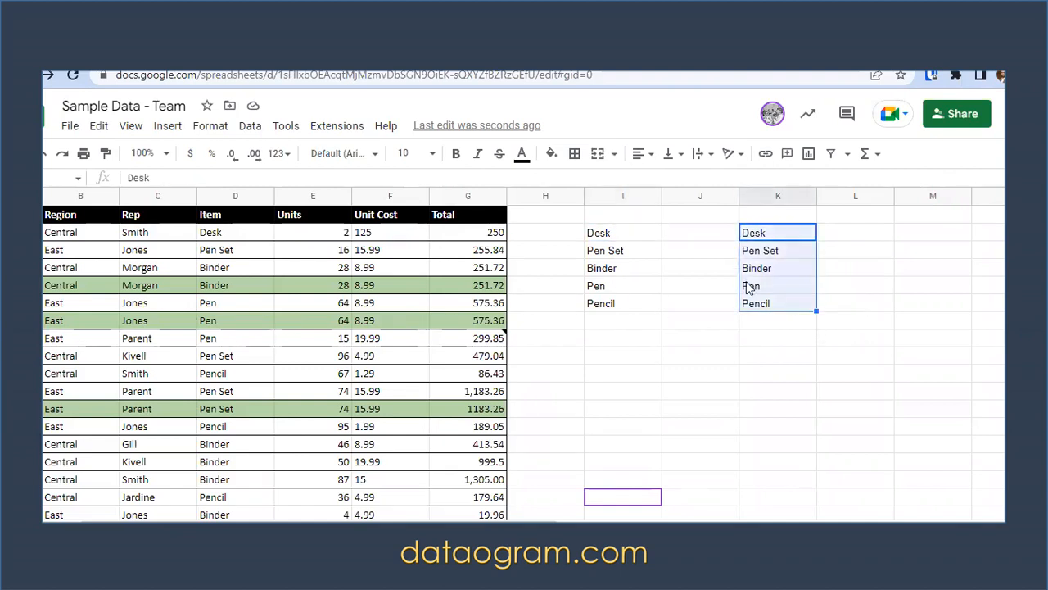
{"action": "left_click", "coordinate": [599, 237]}
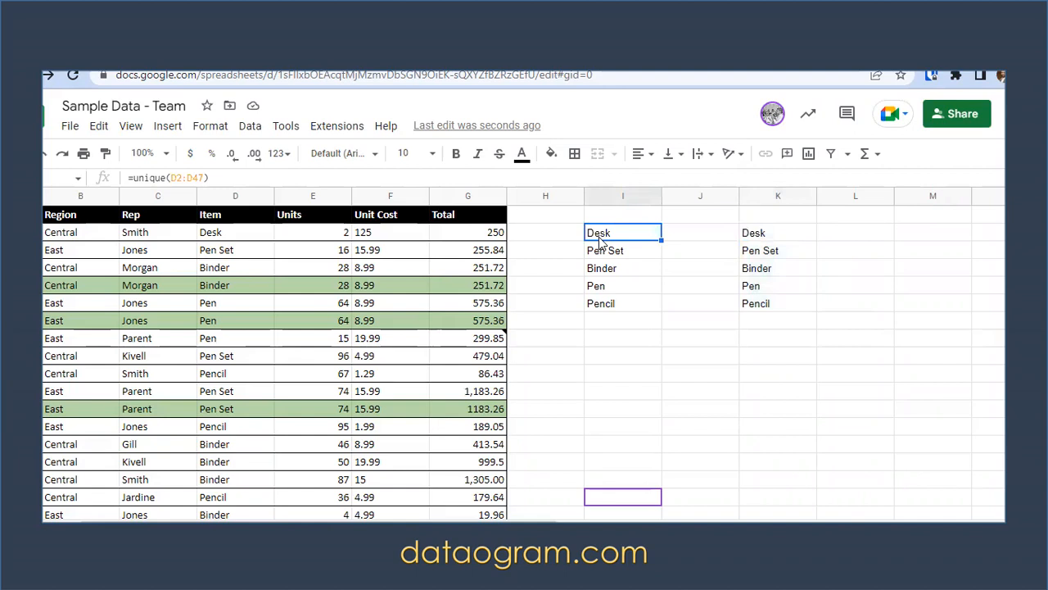
Step: Delete both Item lists by clearing the range I1:K9
{"action": "left_click_drag", "start_coordinate": [777, 355], "coordinate": [606, 231]}
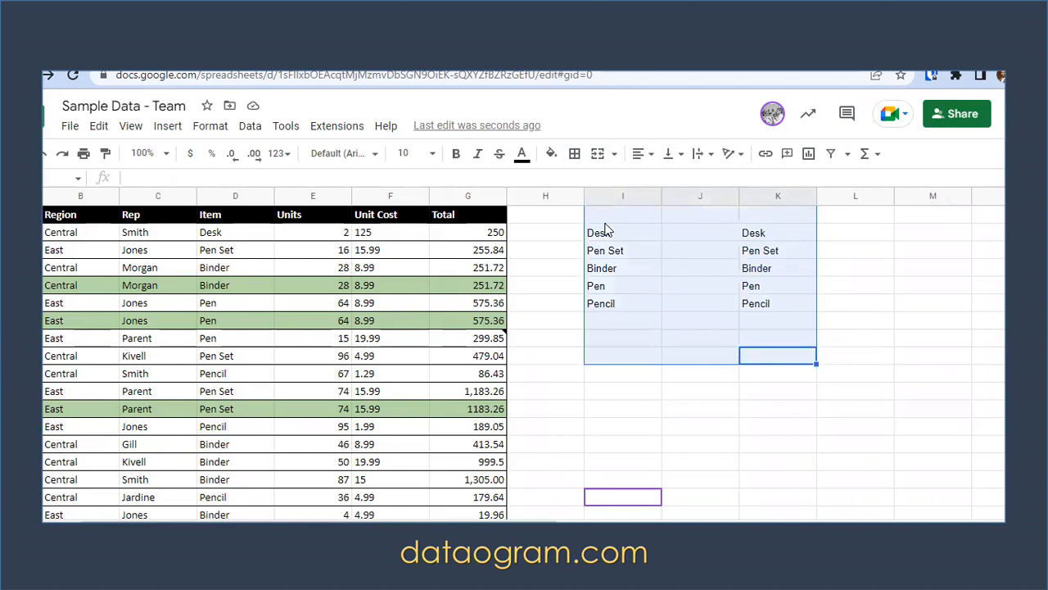
{"action": "key", "text": "Delete"}
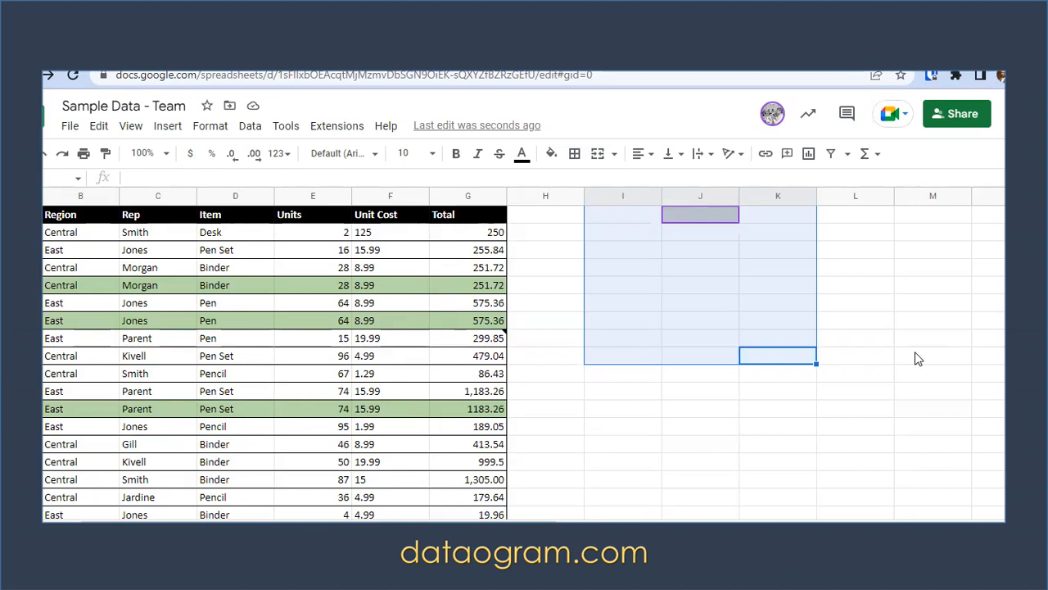
{"action": "left_click", "coordinate": [524, 237]}
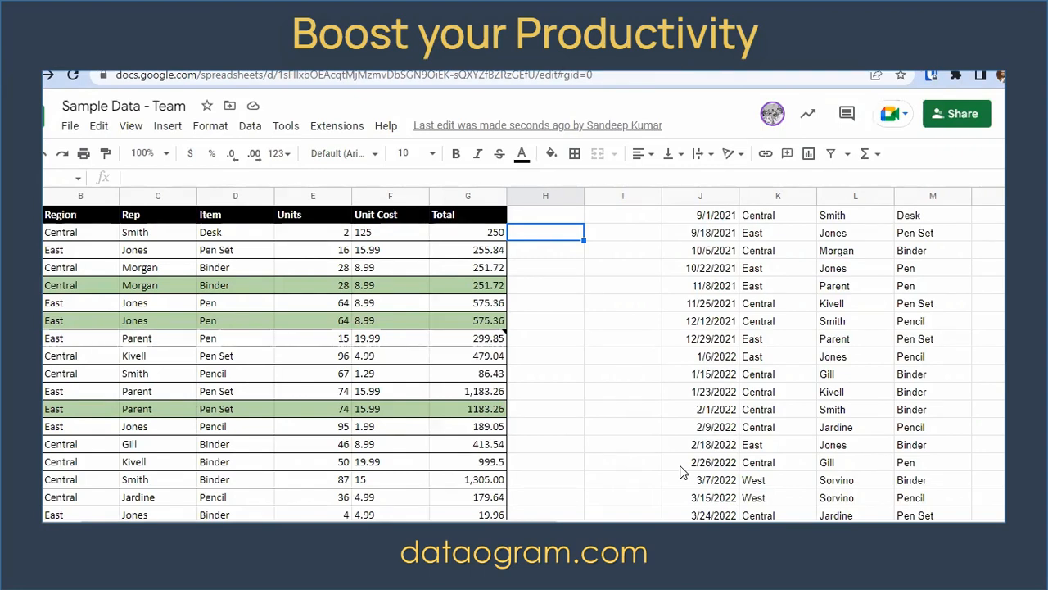
Step: Review who has viewed the shared spreadsheet in the Activity dashboard, and close it
{"action": "left_click", "coordinate": [808, 113]}
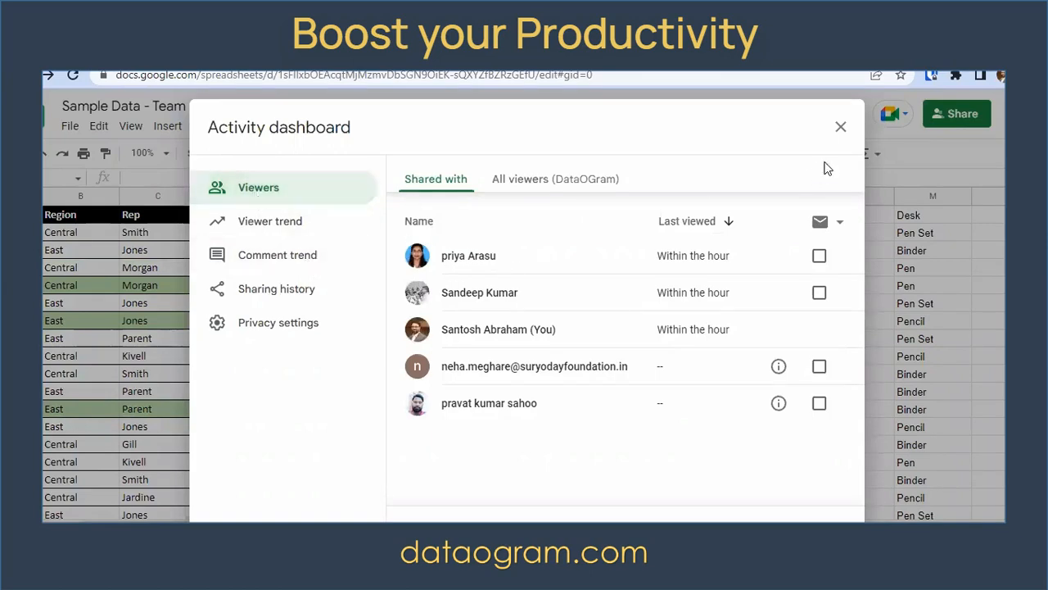
{"action": "left_click", "coordinate": [840, 129]}
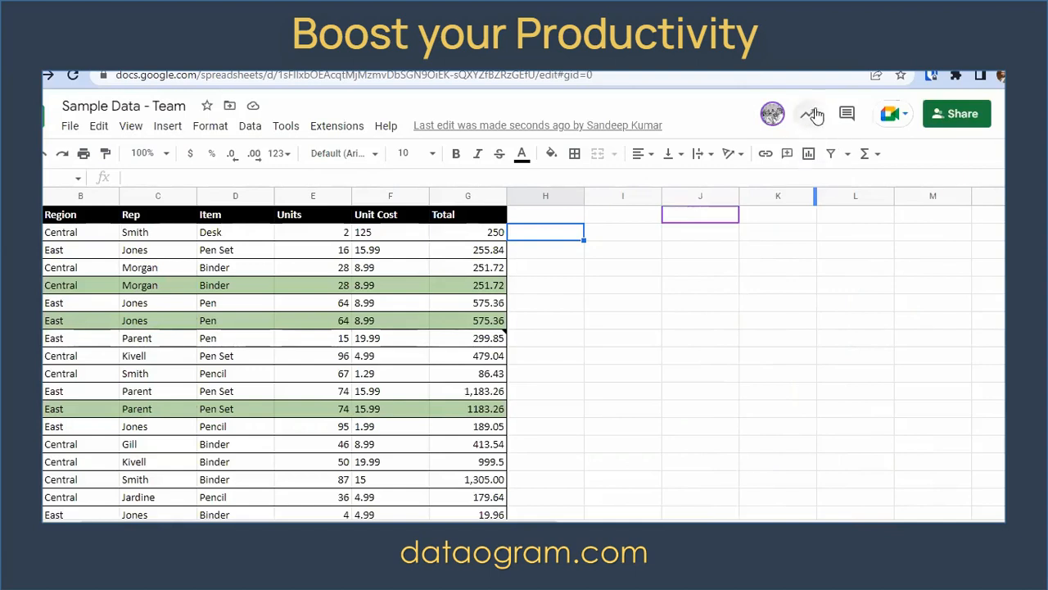
{"action": "left_click", "coordinate": [807, 109]}
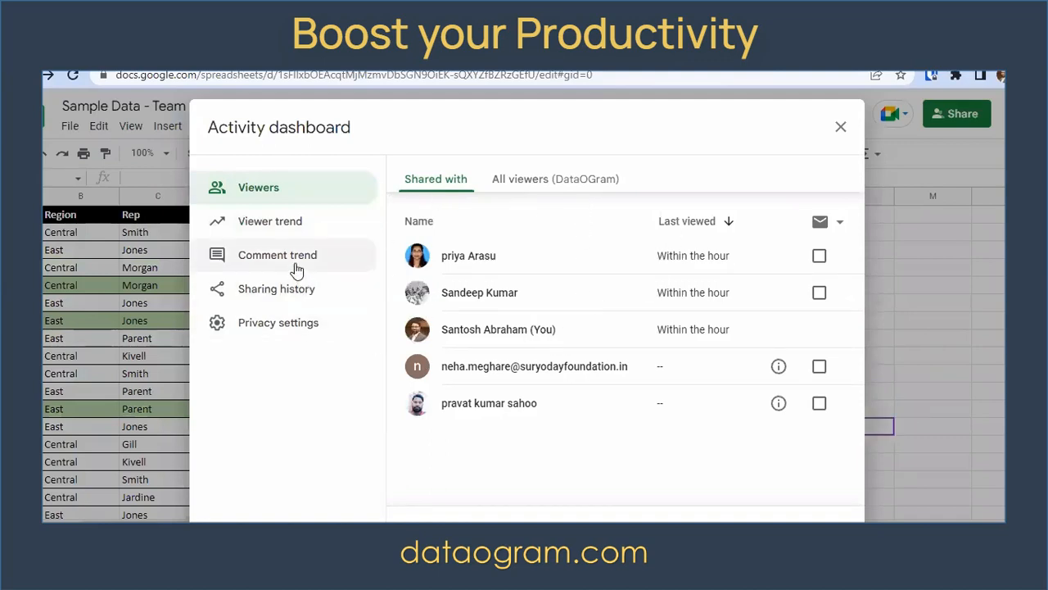
{"action": "left_click", "coordinate": [841, 127]}
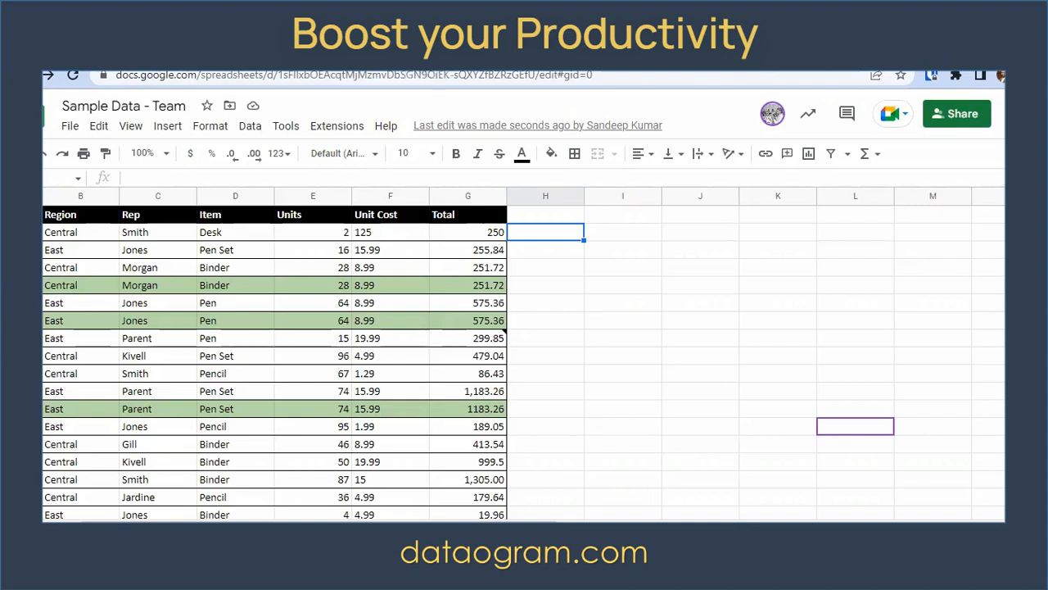
Step: Open the Google Sheets home page in a new browser tab to view the recent spreadsheets
{"action": "key", "text": "ctrl+t"}
{"action": "type", "text": "sheets"}
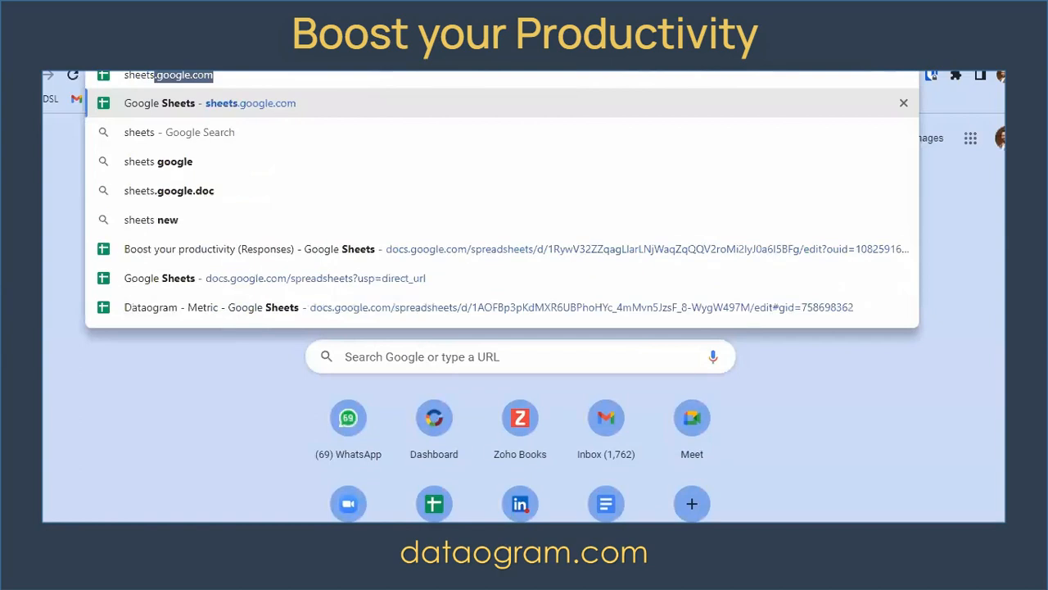
{"action": "key", "text": "Return"}
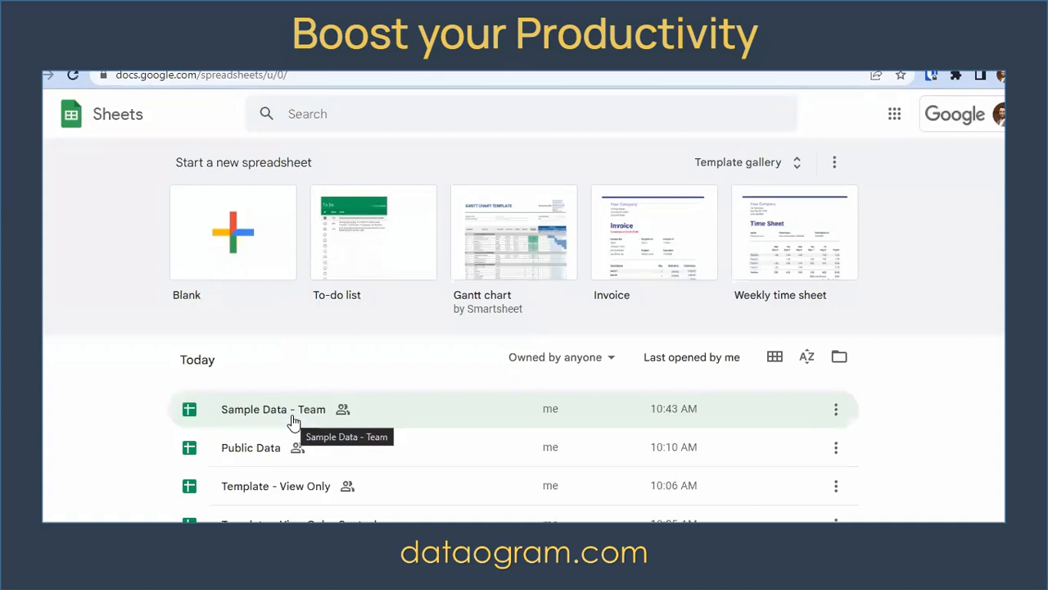
{"action": "left_click", "coordinate": [296, 497]}
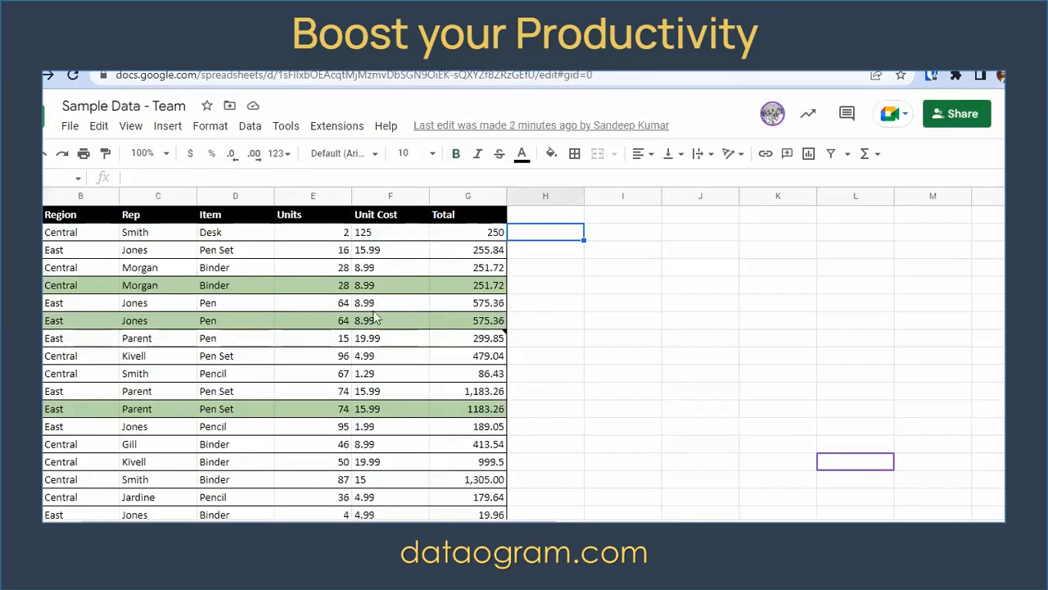
Step: Select the sample records in B2:G15 and the Unit Cost values in F2:F13 to point them out
{"action": "mouse_move", "coordinate": [79, 233]}
{"action": "left_mouse_down"}
{"action": "mouse_move", "coordinate": [88, 334]}
{"action": "mouse_move", "coordinate": [418, 475]}
{"action": "mouse_move", "coordinate": [475, 465]}
{"action": "left_mouse_up"}
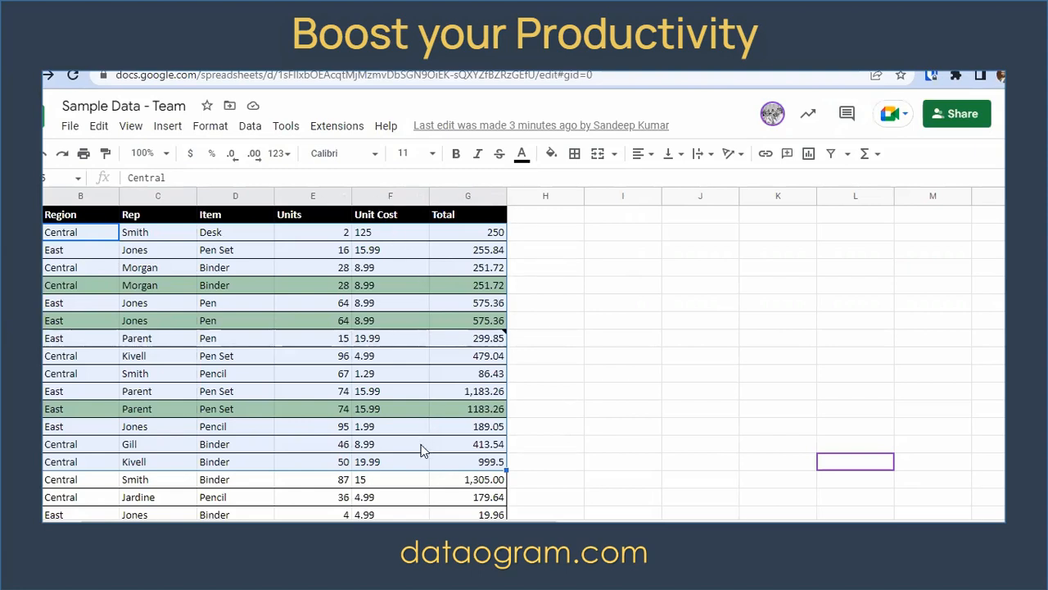
{"action": "left_click", "coordinate": [377, 238]}
{"action": "left_click_drag", "start_coordinate": [377, 238], "coordinate": [381, 440]}
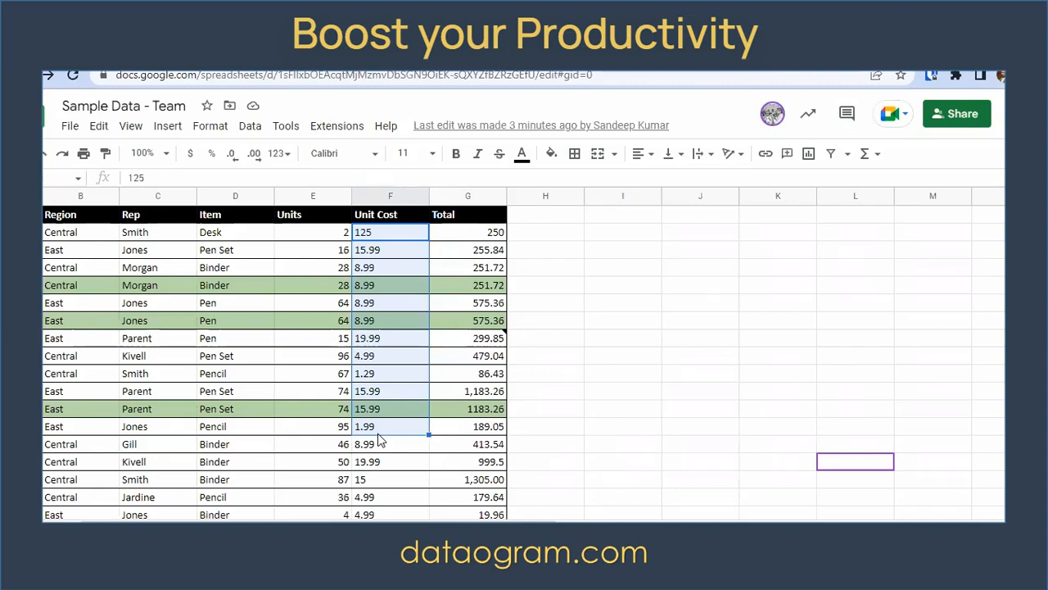
{"action": "left_click", "coordinate": [286, 126]}
{"action": "mouse_move", "coordinate": [250, 128]}
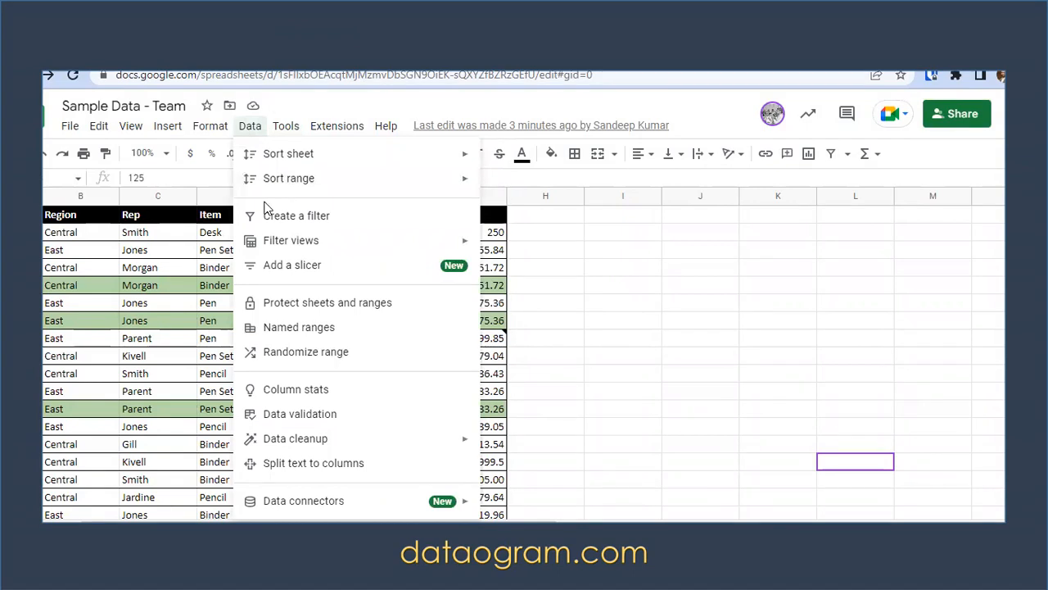
{"action": "mouse_move", "coordinate": [209, 133]}
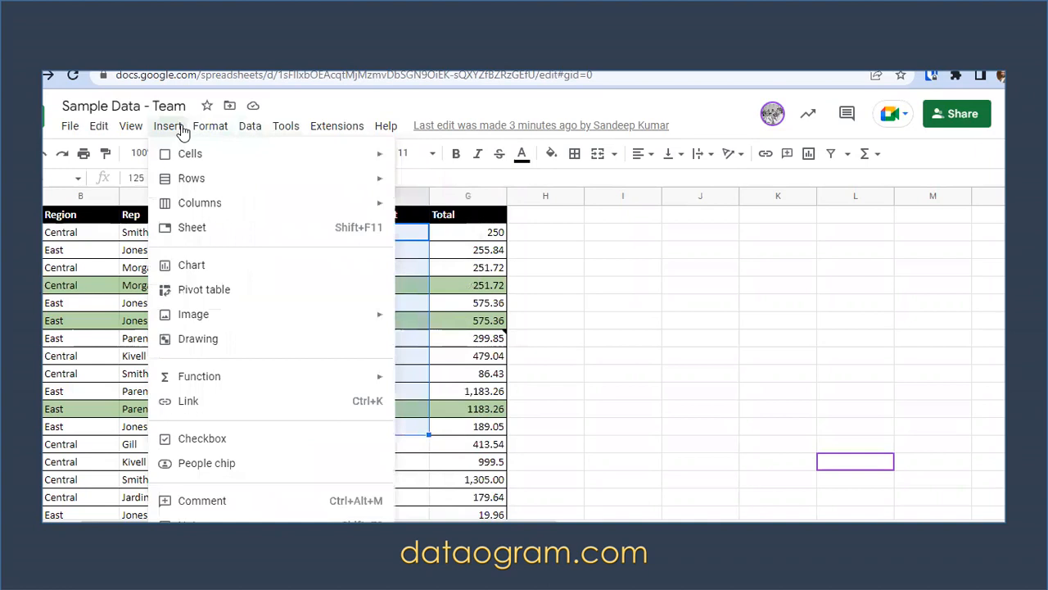
{"action": "left_click", "coordinate": [576, 307]}
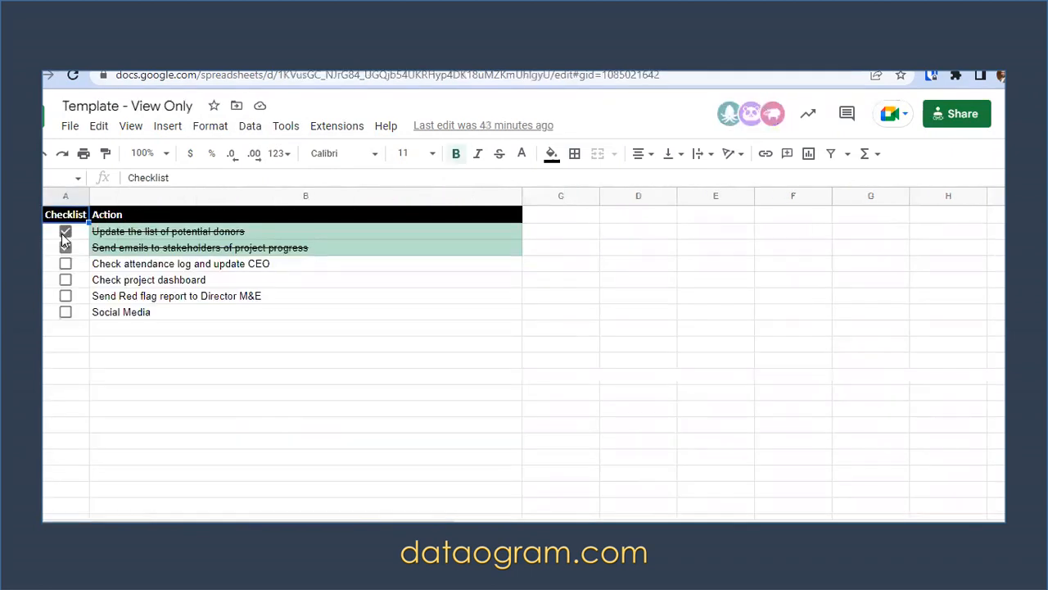
Step: Untick the first two actions in the checklist and delete the checkboxes by clearing A2:A10
{"action": "left_click", "coordinate": [63, 233]}
{"action": "left_click", "coordinate": [64, 246]}
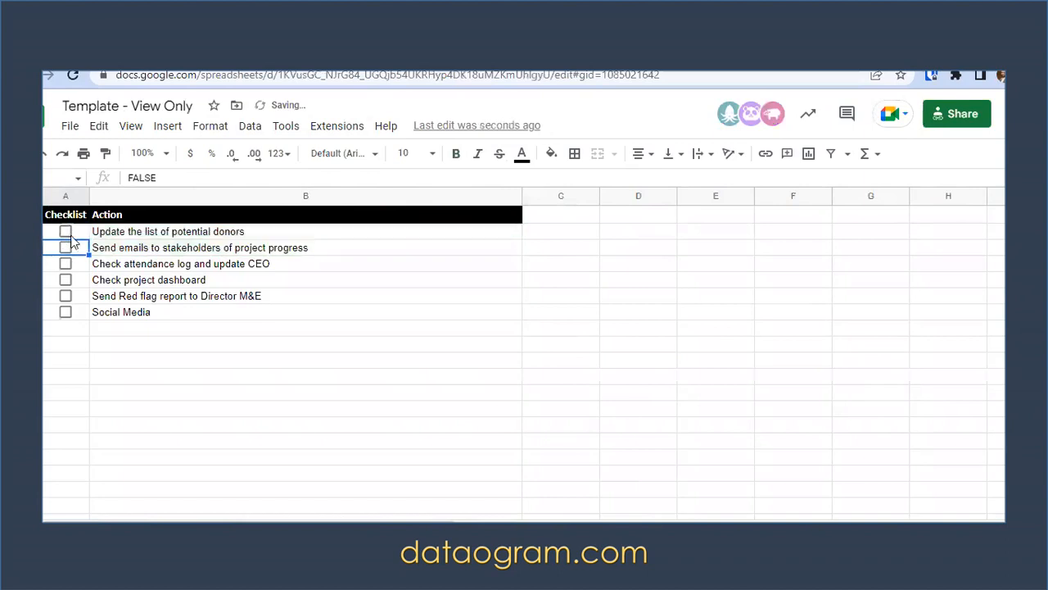
{"action": "left_click_drag", "start_coordinate": [66, 361], "coordinate": [68, 236]}
{"action": "key", "text": "Delete"}
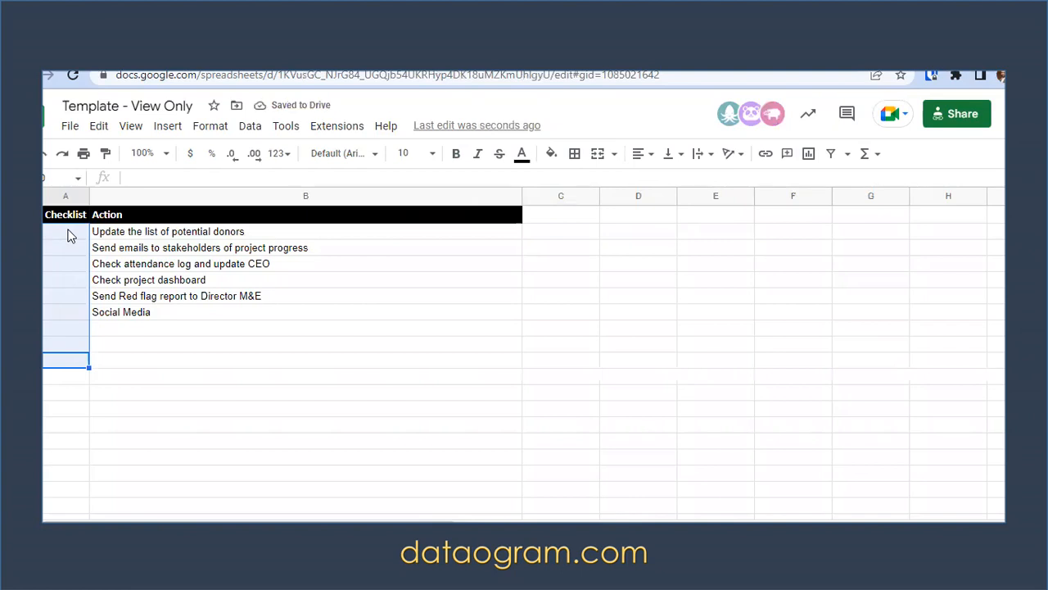
Step: Insert checkboxes in A2:A7 beside the six listed actions
{"action": "left_click", "coordinate": [148, 314]}
{"action": "left_click_drag", "start_coordinate": [127, 235], "coordinate": [139, 323]}
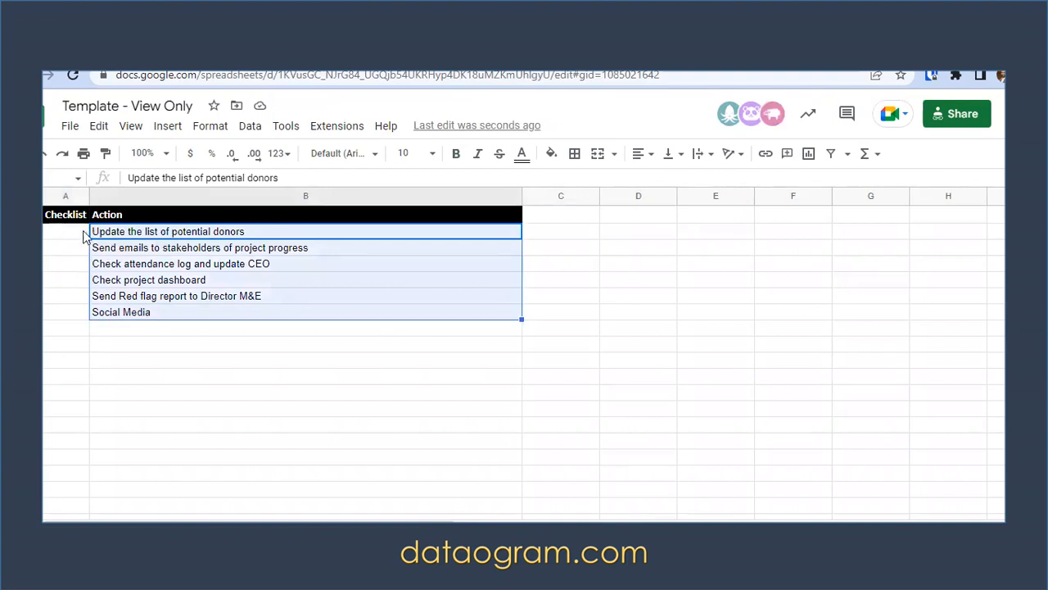
{"action": "left_click", "coordinate": [245, 346]}
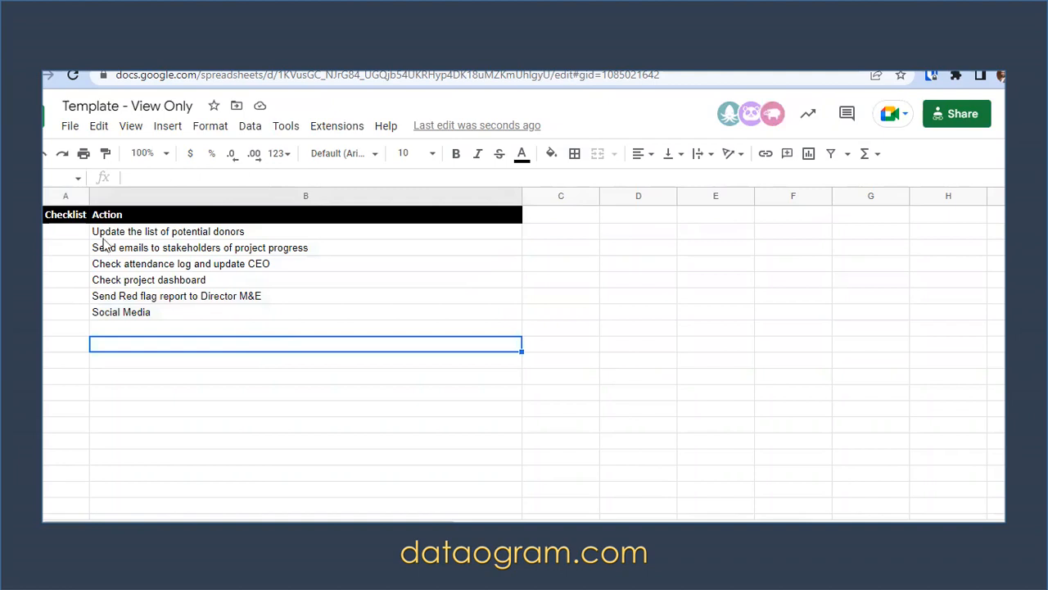
{"action": "left_click_drag", "start_coordinate": [75, 232], "coordinate": [72, 313]}
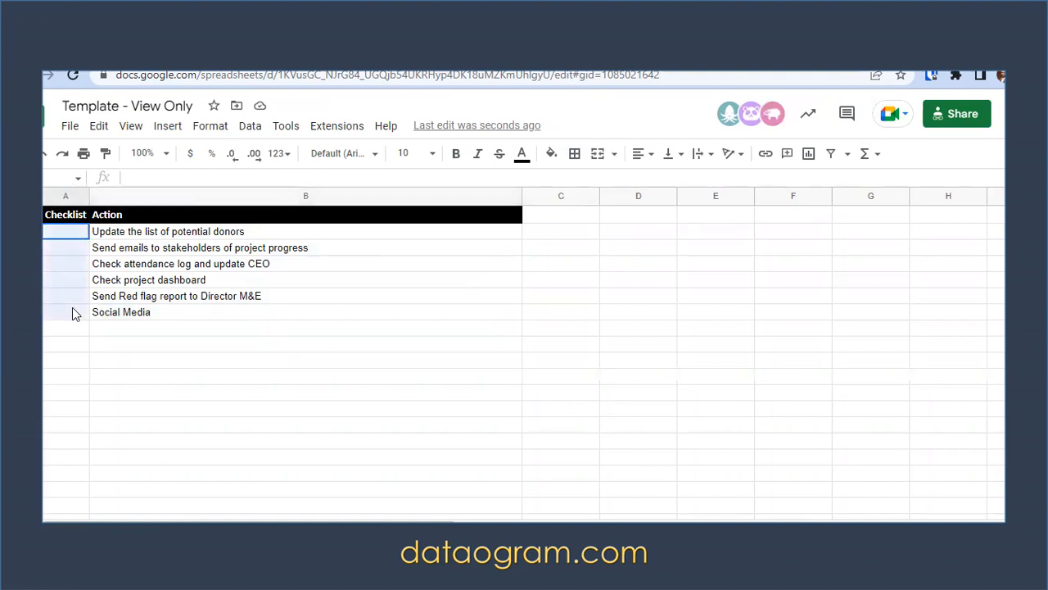
{"action": "left_click", "coordinate": [167, 125]}
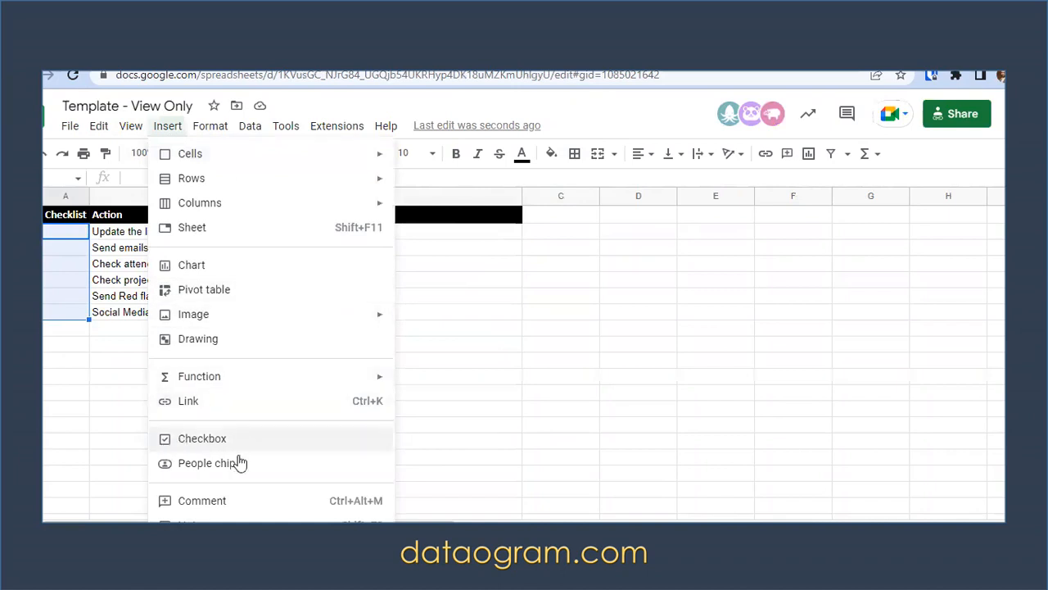
{"action": "left_click", "coordinate": [194, 448]}
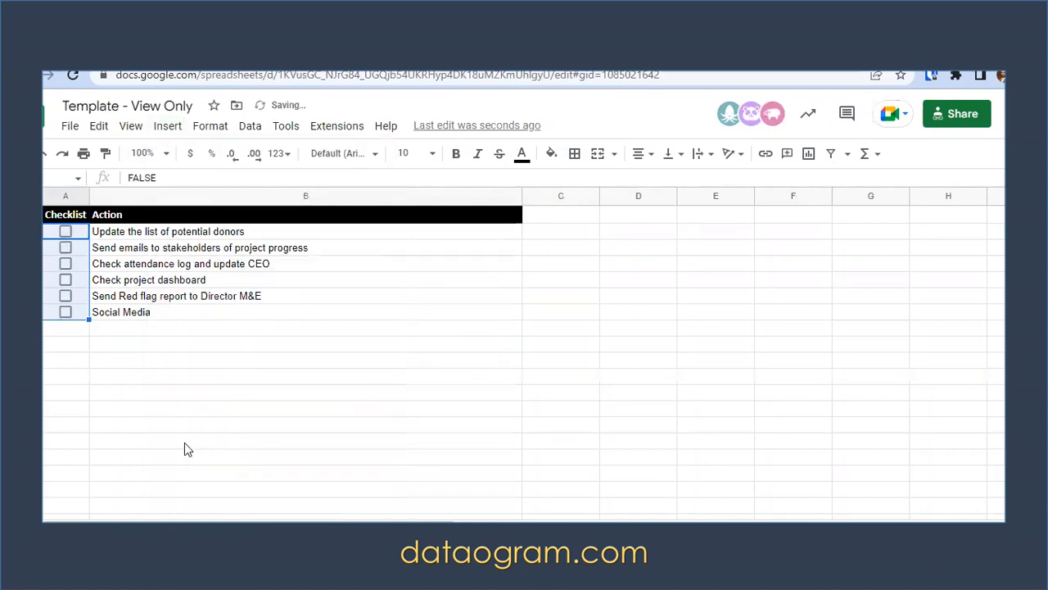
{"action": "left_click", "coordinate": [136, 423]}
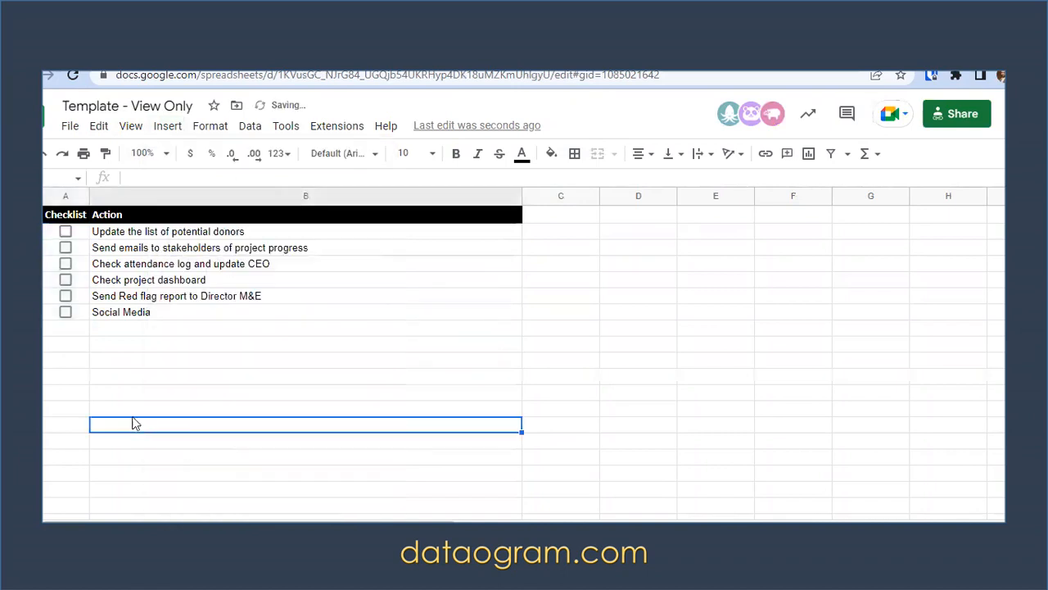
Step: Test the checkboxes of the first three actions by ticking and unticking them, checking the cell value and row formatting
{"action": "left_click", "coordinate": [65, 233]}
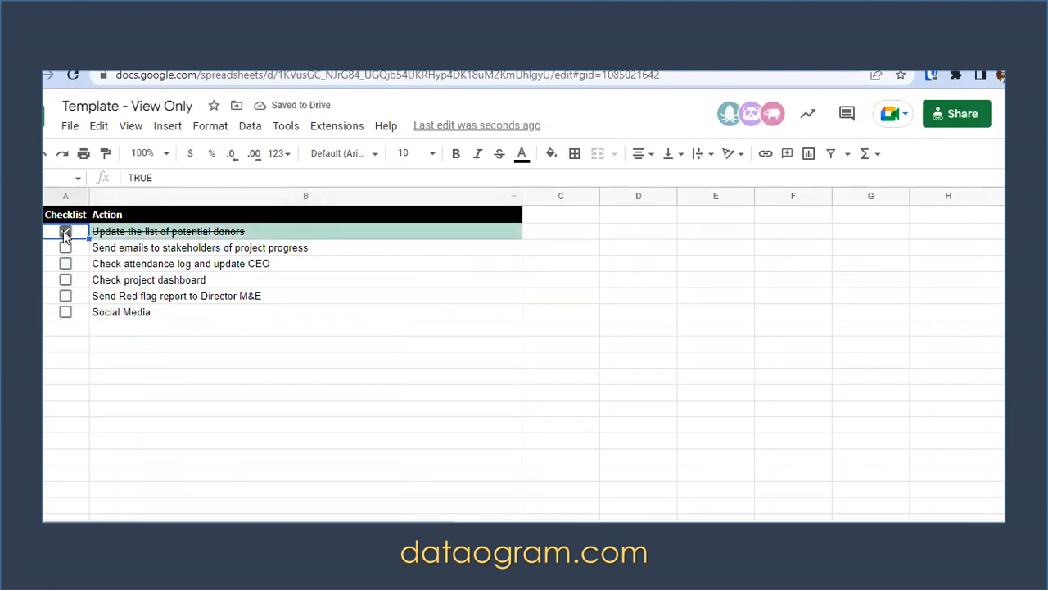
{"action": "left_click", "coordinate": [65, 232]}
{"action": "left_click", "coordinate": [66, 233]}
{"action": "double_click", "coordinate": [140, 177]}
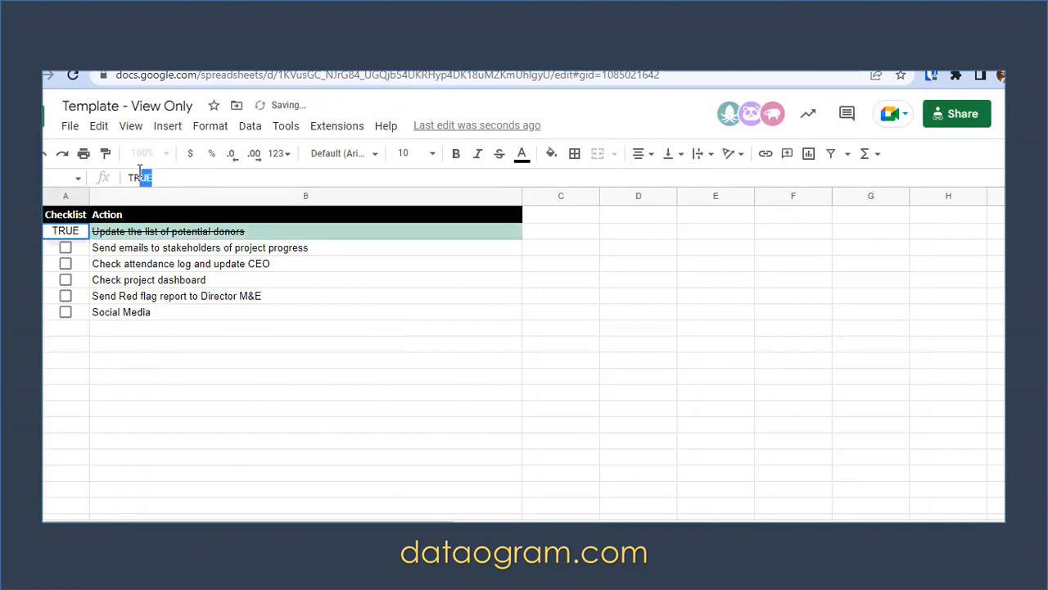
{"action": "left_click", "coordinate": [66, 247]}
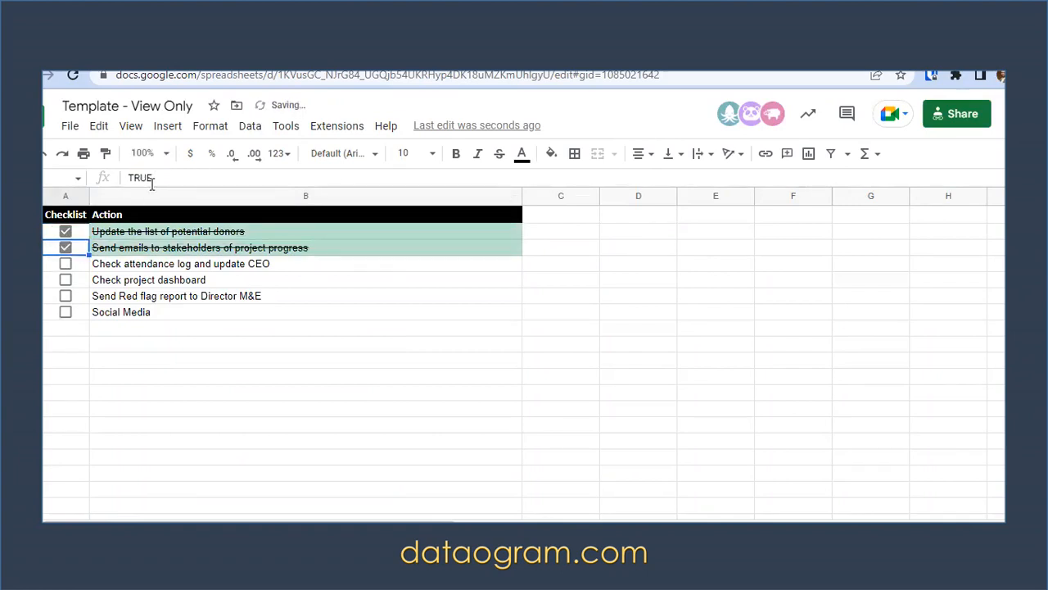
{"action": "left_click", "coordinate": [66, 263]}
{"action": "left_click", "coordinate": [66, 233]}
{"action": "left_click", "coordinate": [66, 248]}
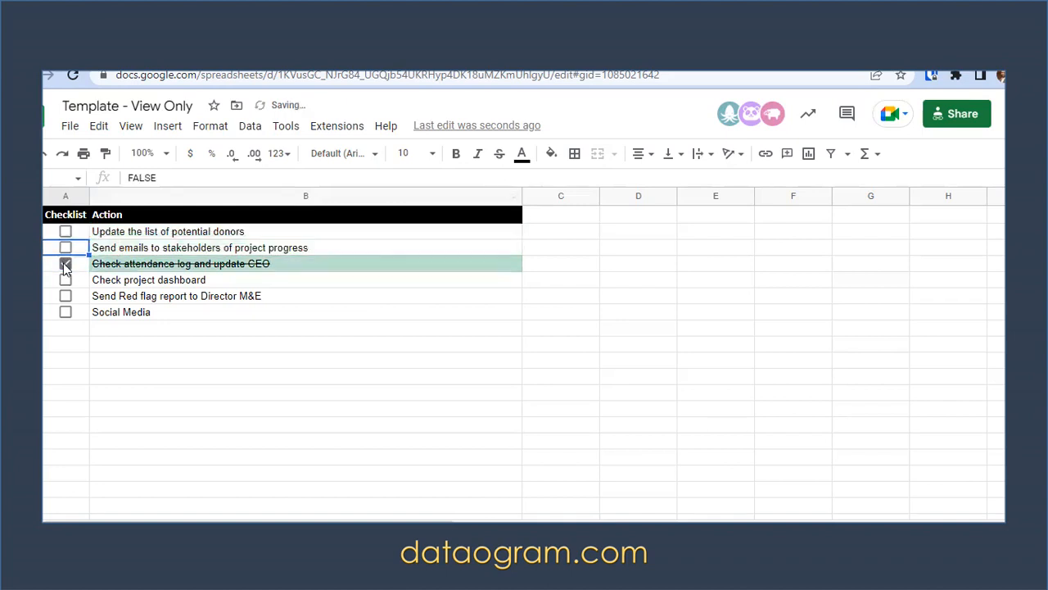
{"action": "left_click", "coordinate": [66, 264]}
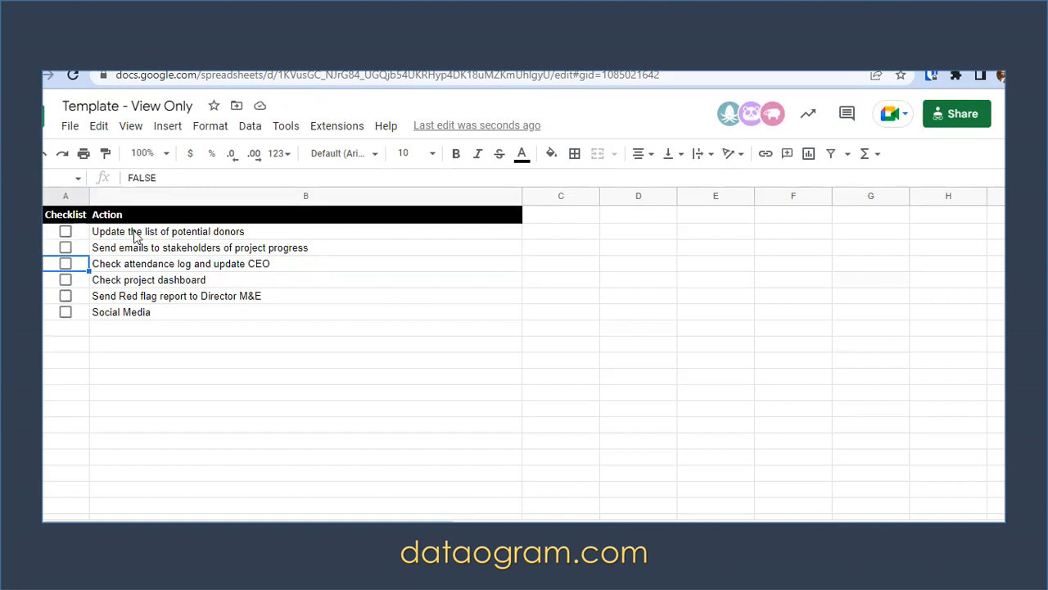
{"action": "left_click", "coordinate": [66, 232]}
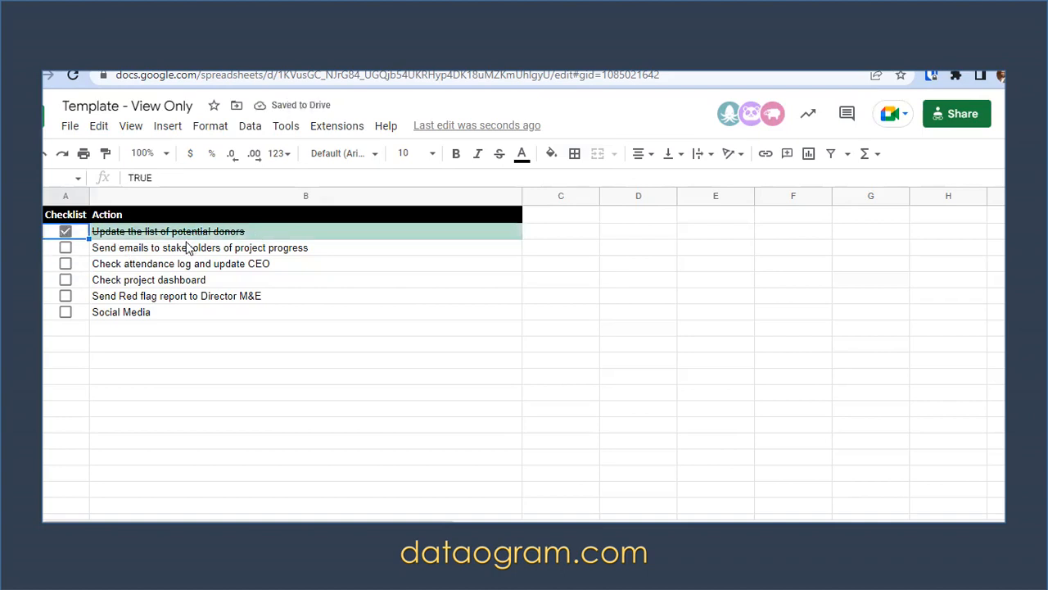
{"action": "key", "text": "space"}
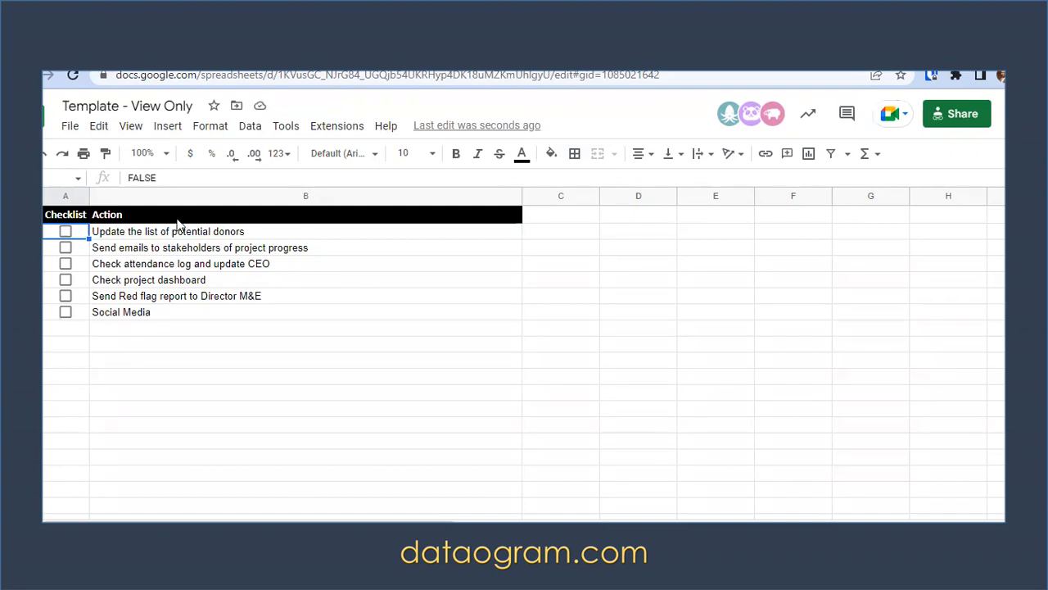
Step: Start a conditional formatting rule and apply it to the action range B2:B7
{"action": "left_click", "coordinate": [210, 126]}
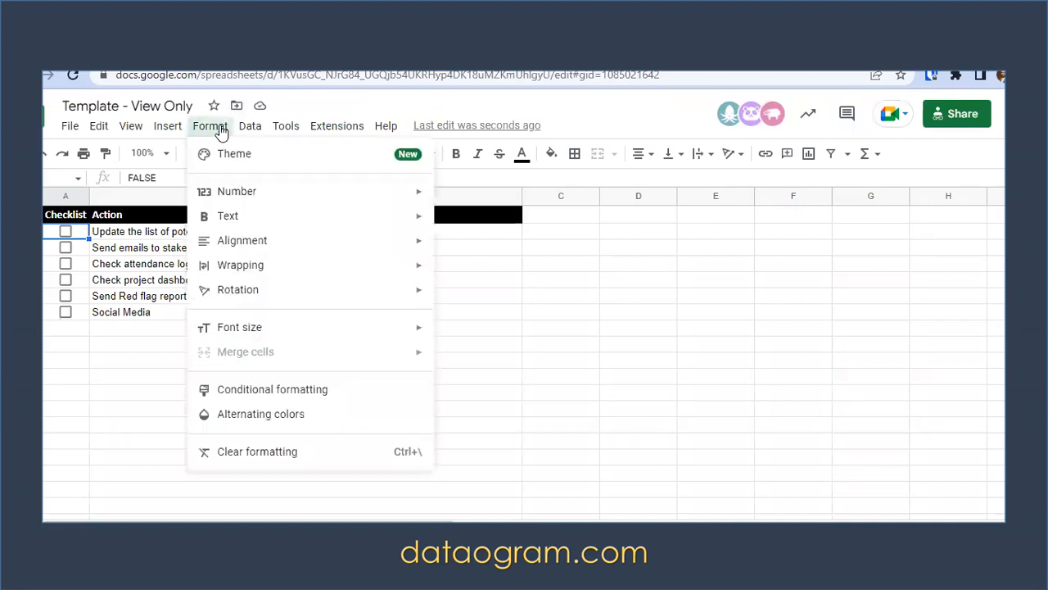
{"action": "left_click", "coordinate": [239, 396]}
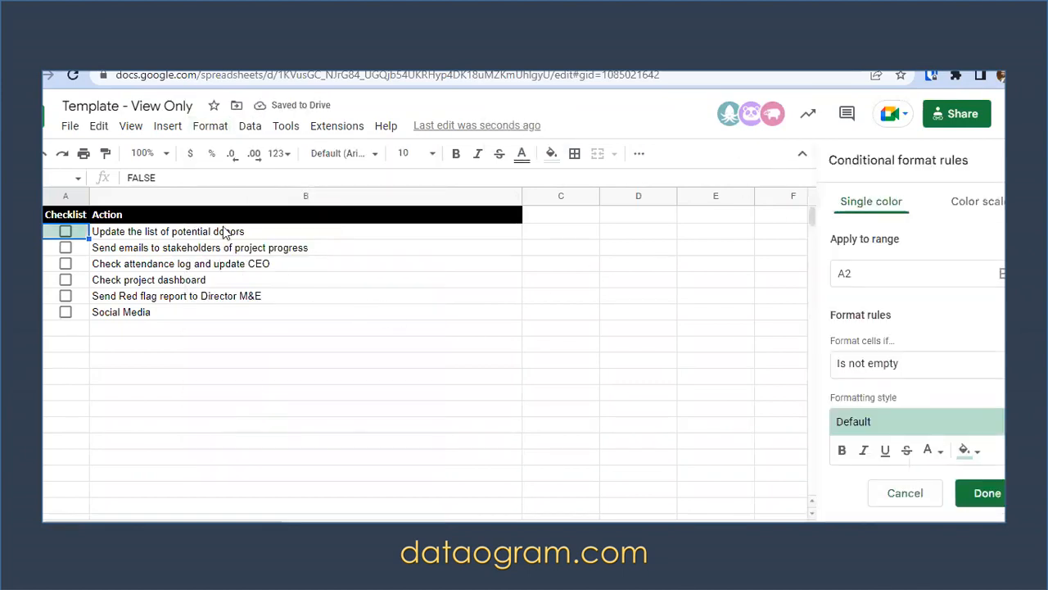
{"action": "left_click_drag", "start_coordinate": [225, 233], "coordinate": [229, 307]}
{"action": "left_click", "coordinate": [240, 360]}
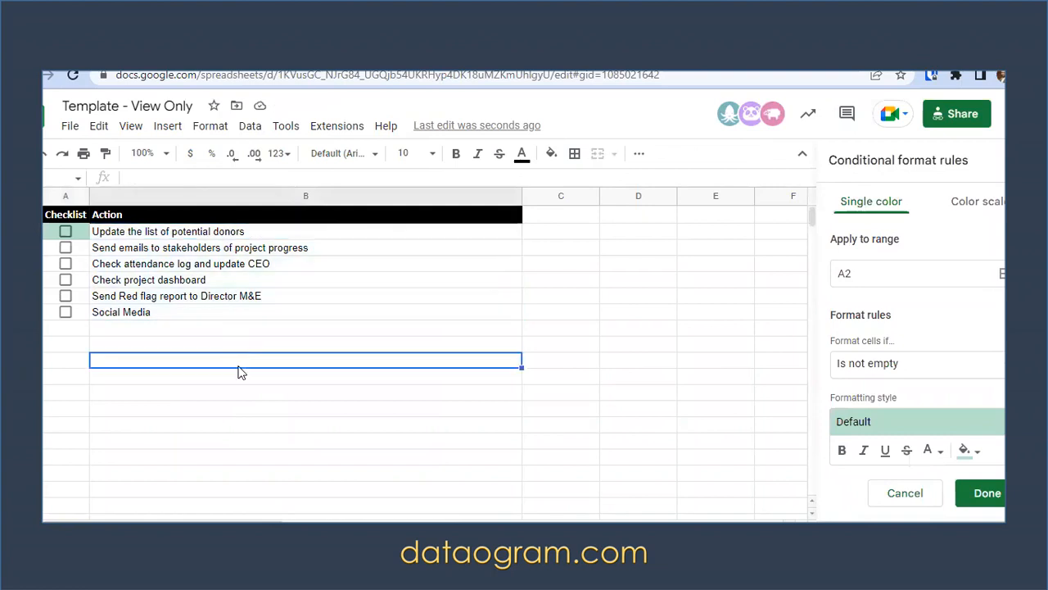
{"action": "left_click_drag", "start_coordinate": [205, 238], "coordinate": [205, 315]}
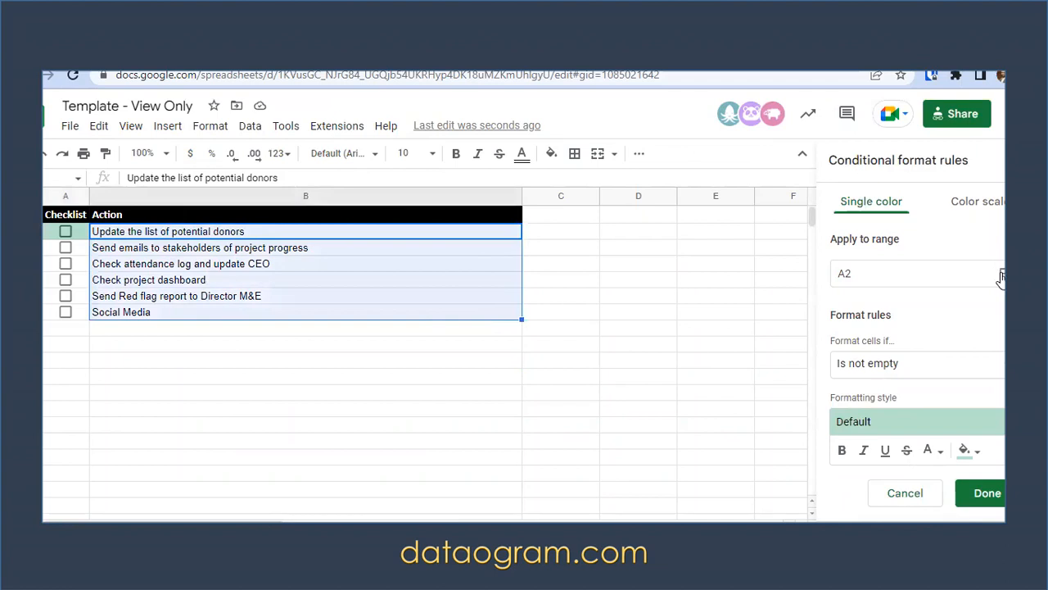
{"action": "left_click", "coordinate": [1001, 273]}
{"action": "left_click_drag", "start_coordinate": [219, 236], "coordinate": [225, 317]}
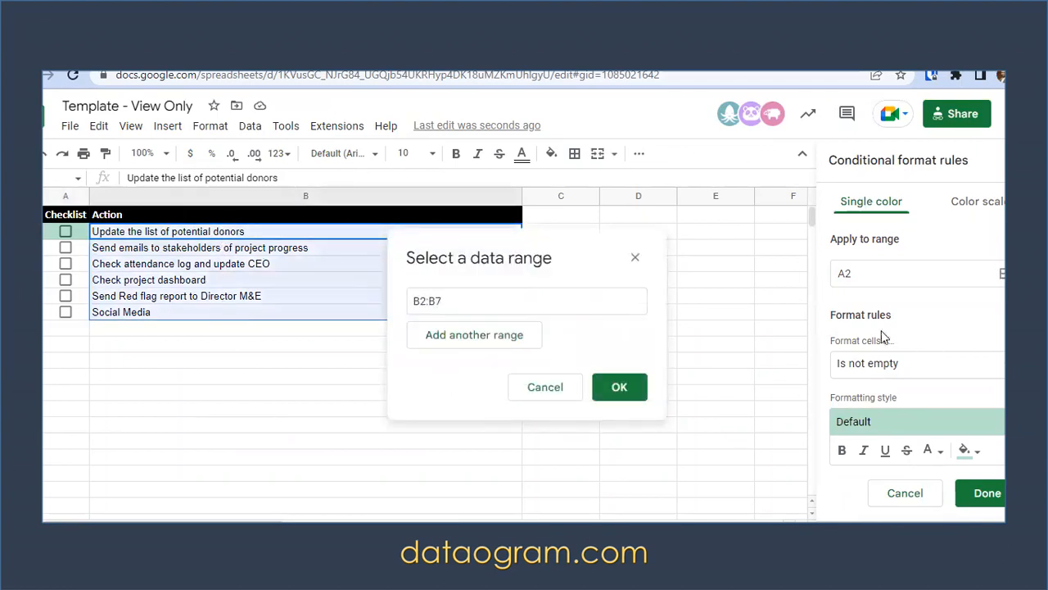
{"action": "left_click", "coordinate": [620, 387]}
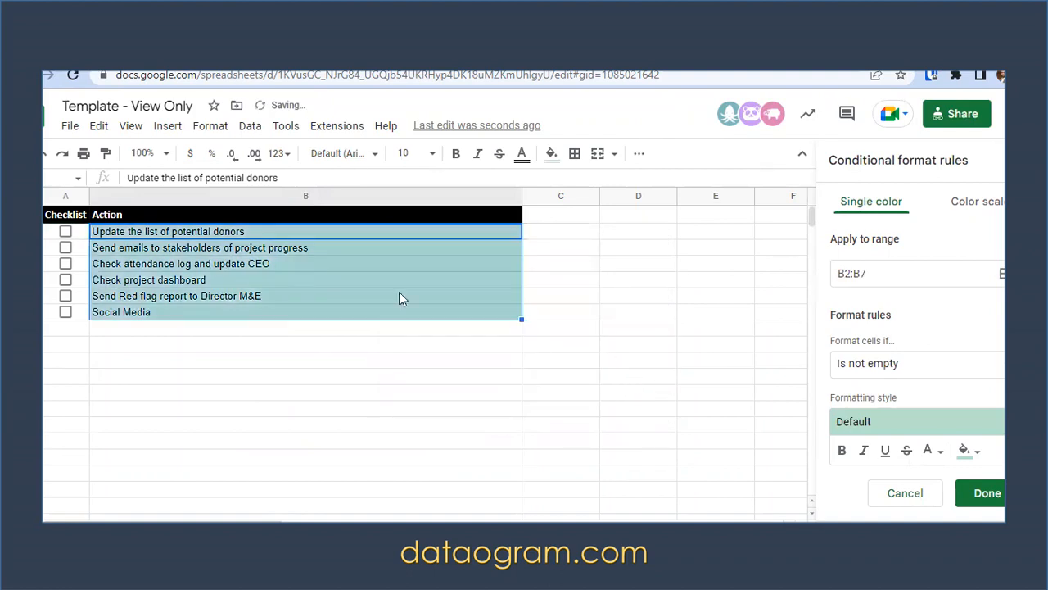
Step: Set the rule's condition to the custom formula =A2=TRUE and save it with the default formatting style
{"action": "scroll", "coordinate": [911, 375], "scroll_direction": "down", "scroll_amount": 1}
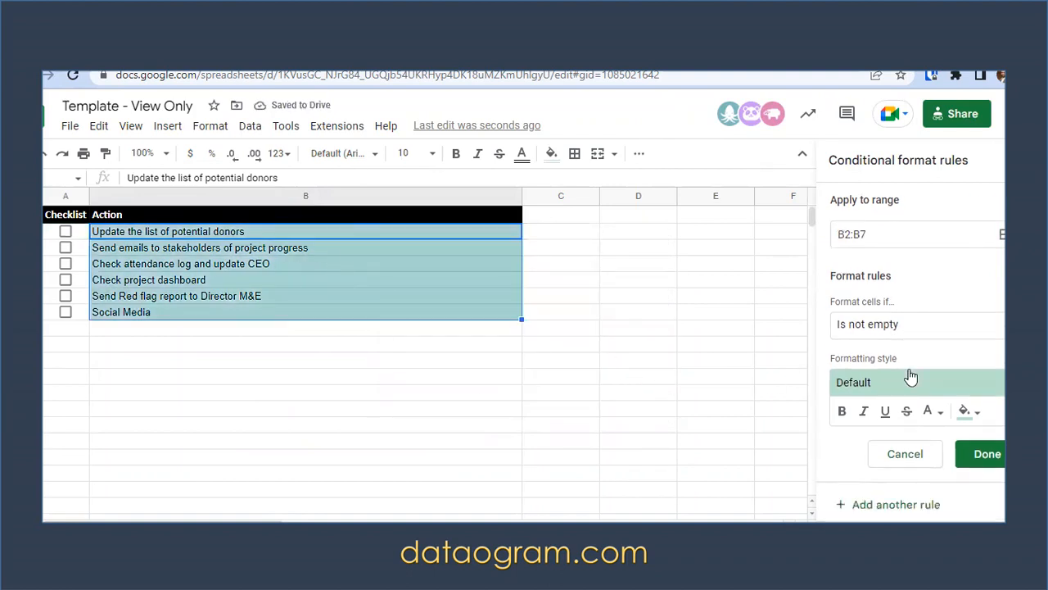
{"action": "left_click", "coordinate": [904, 328]}
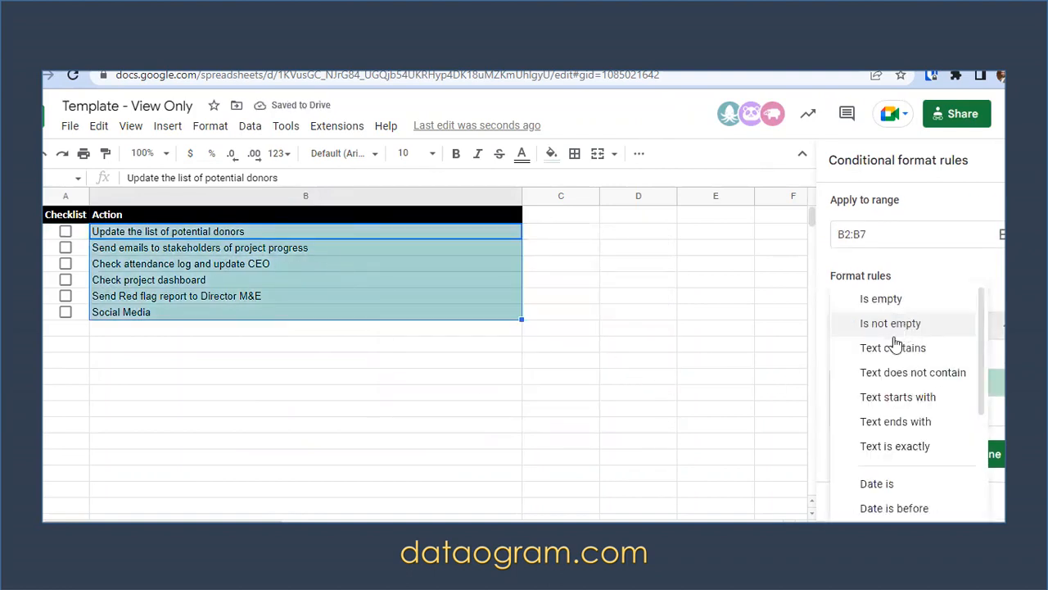
{"action": "scroll", "coordinate": [896, 393], "scroll_direction": "down", "scroll_amount": 5}
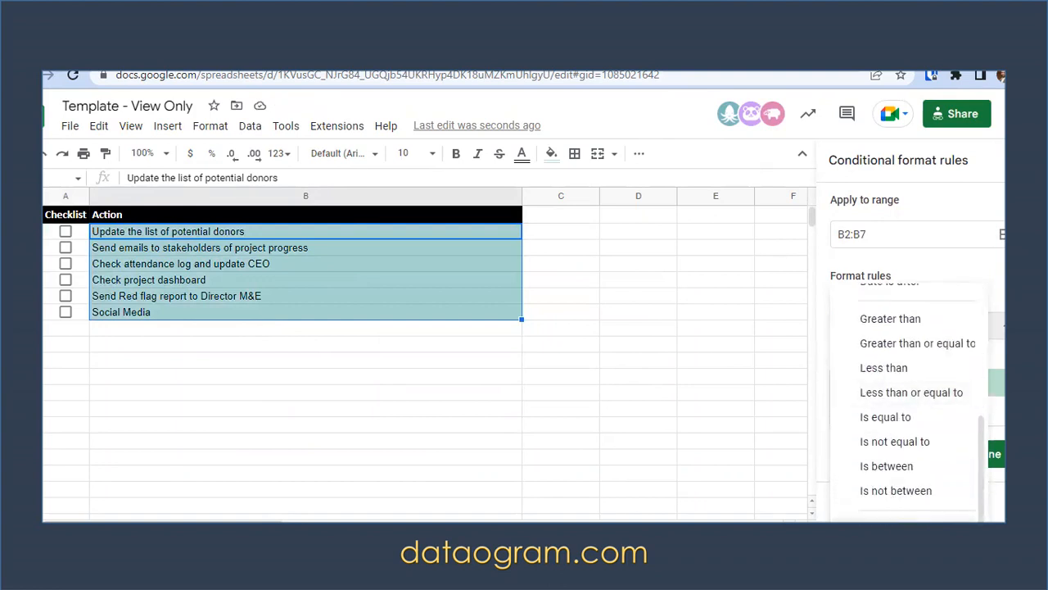
{"action": "left_click", "coordinate": [866, 514]}
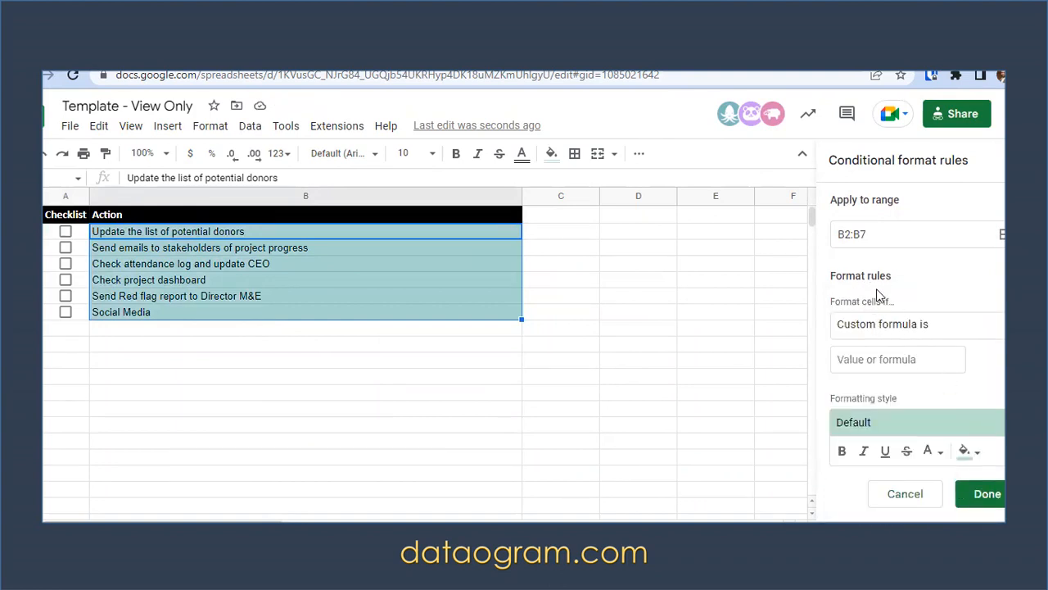
{"action": "left_click", "coordinate": [889, 357]}
{"action": "type", "text": "="}
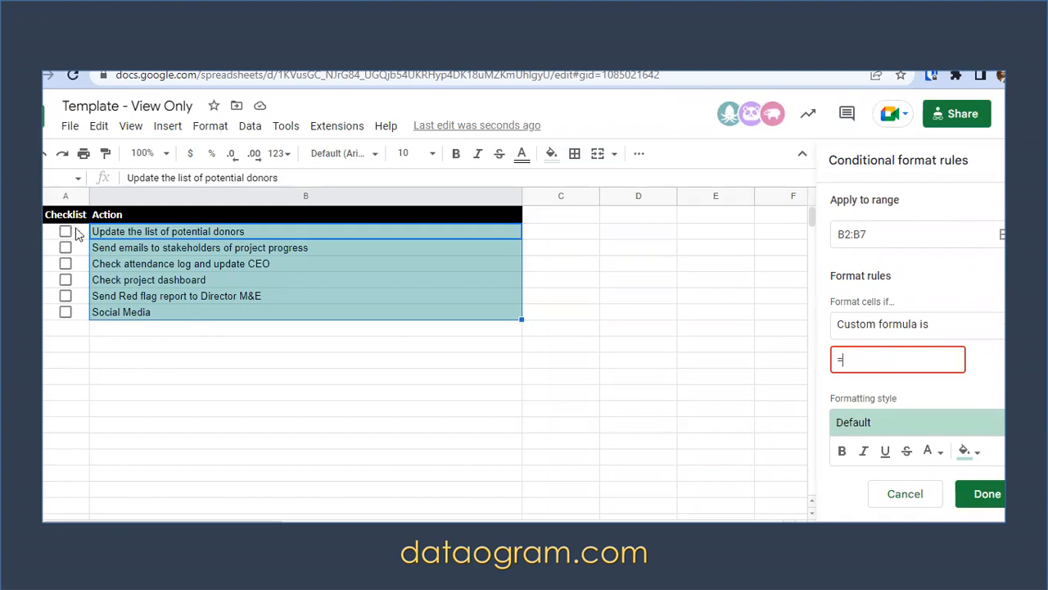
{"action": "type", "text": "A2=TRUE"}
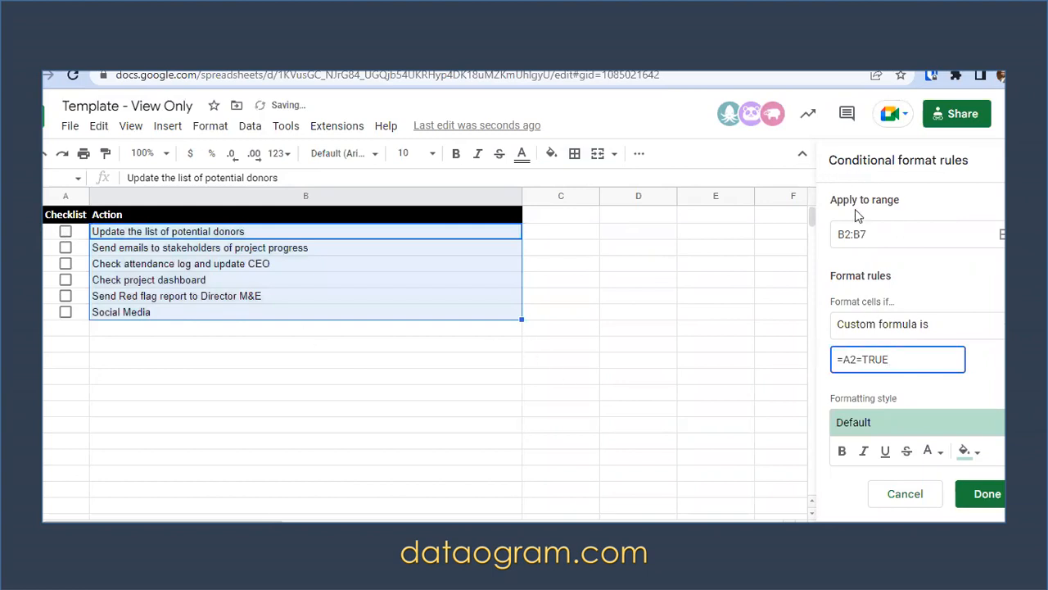
{"action": "scroll", "coordinate": [859, 216], "scroll_direction": "down", "scroll_amount": 1}
{"action": "left_click", "coordinate": [986, 458]}
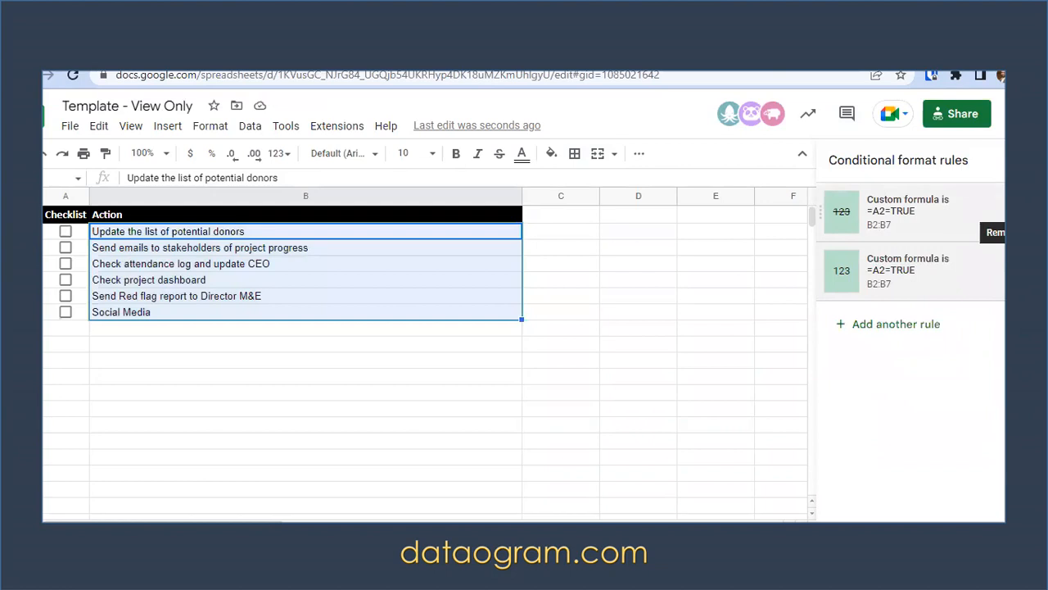
Step: Remove the older strikethrough rule for B2:B7 and test the remaining rule by ticking and unticking the first action's checkbox
{"action": "left_click", "coordinate": [1001, 212]}
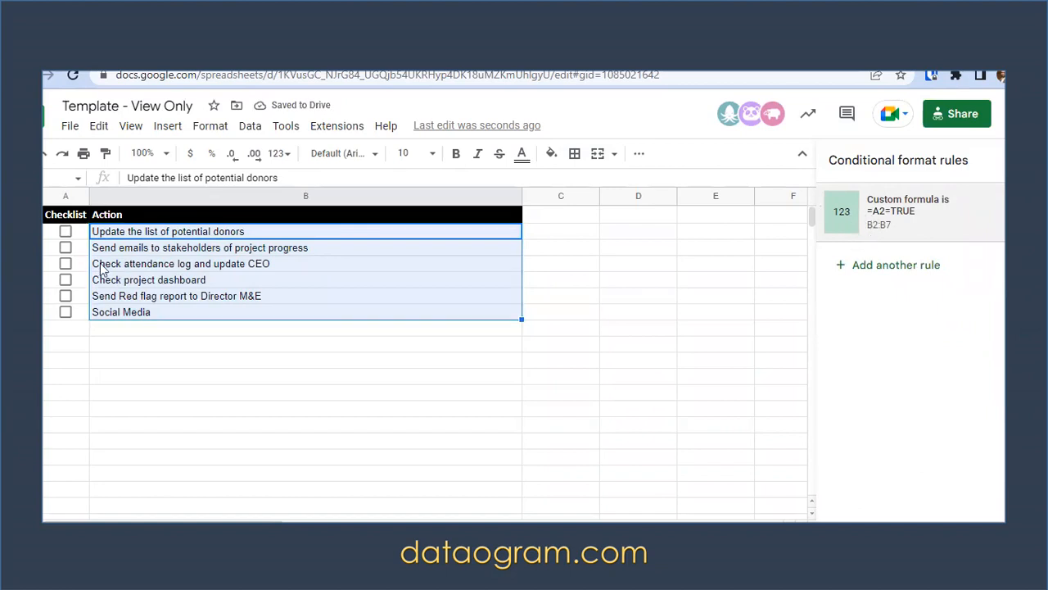
{"action": "left_click", "coordinate": [66, 232]}
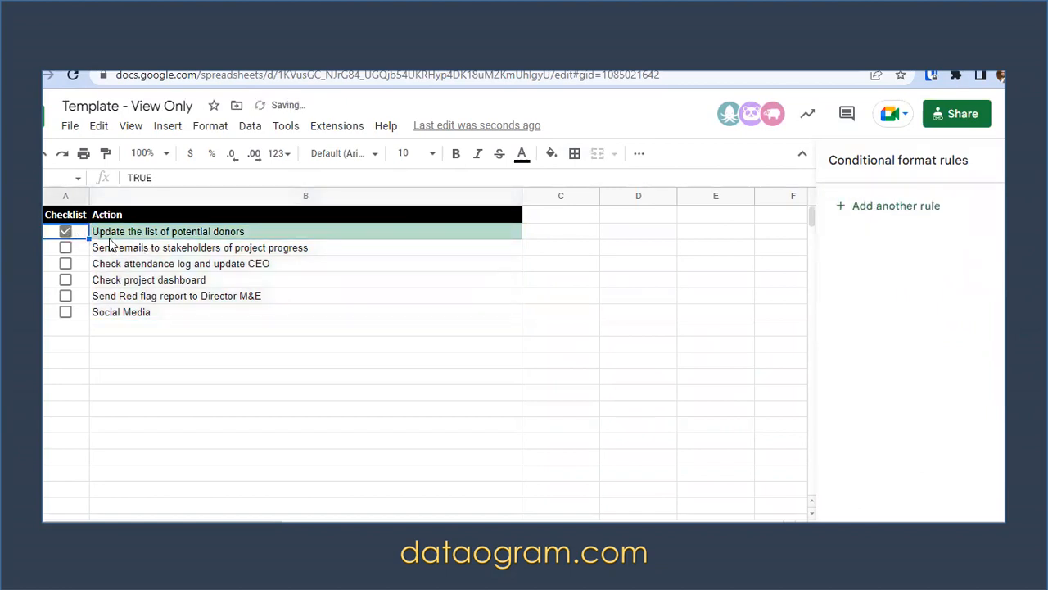
{"action": "left_click", "coordinate": [65, 231]}
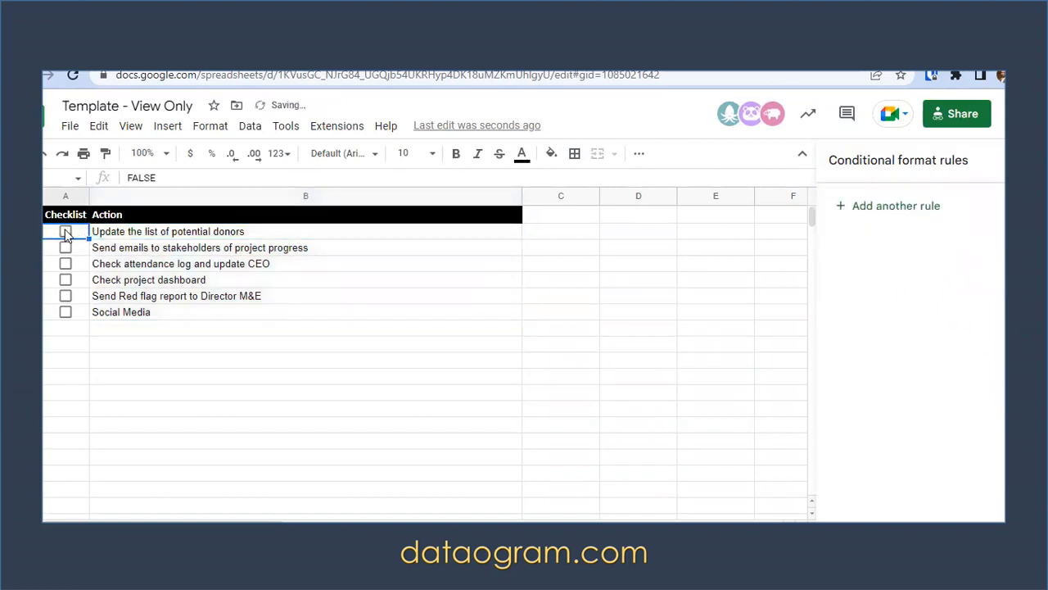
Step: Add strikethrough to the formatting style of the =A2=TRUE rule for B2:B7 and save the rule
{"action": "left_click", "coordinate": [175, 235]}
{"action": "left_click", "coordinate": [924, 216]}
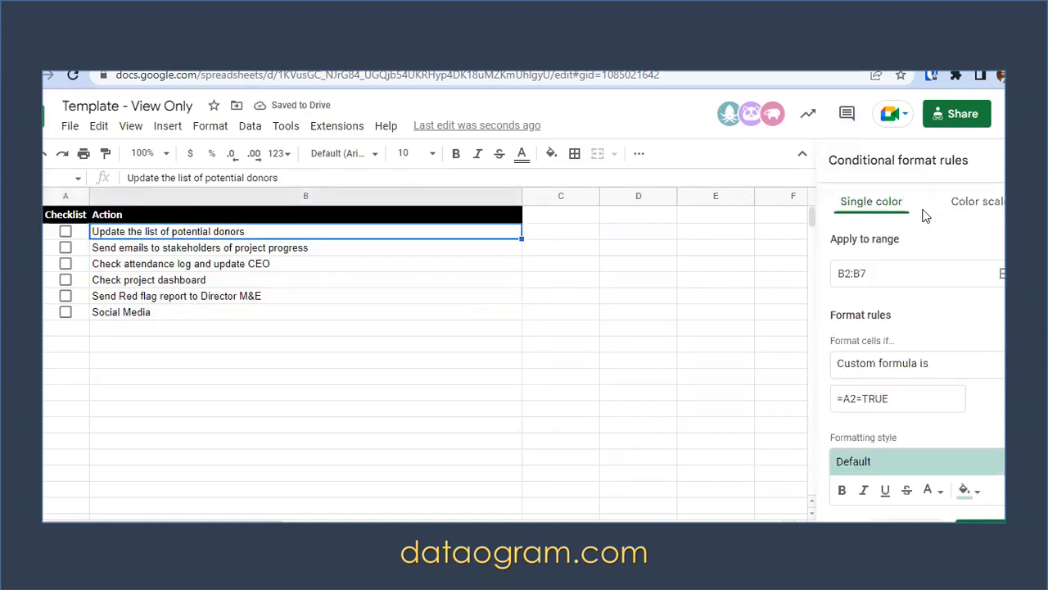
{"action": "scroll", "coordinate": [937, 380], "scroll_direction": "down", "scroll_amount": 1}
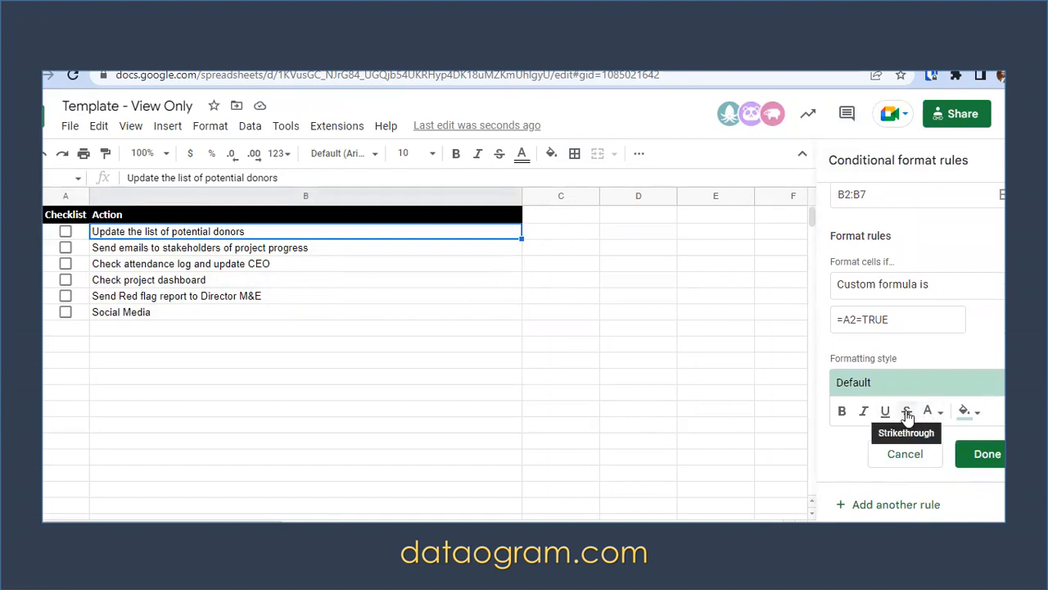
{"action": "left_click", "coordinate": [907, 418]}
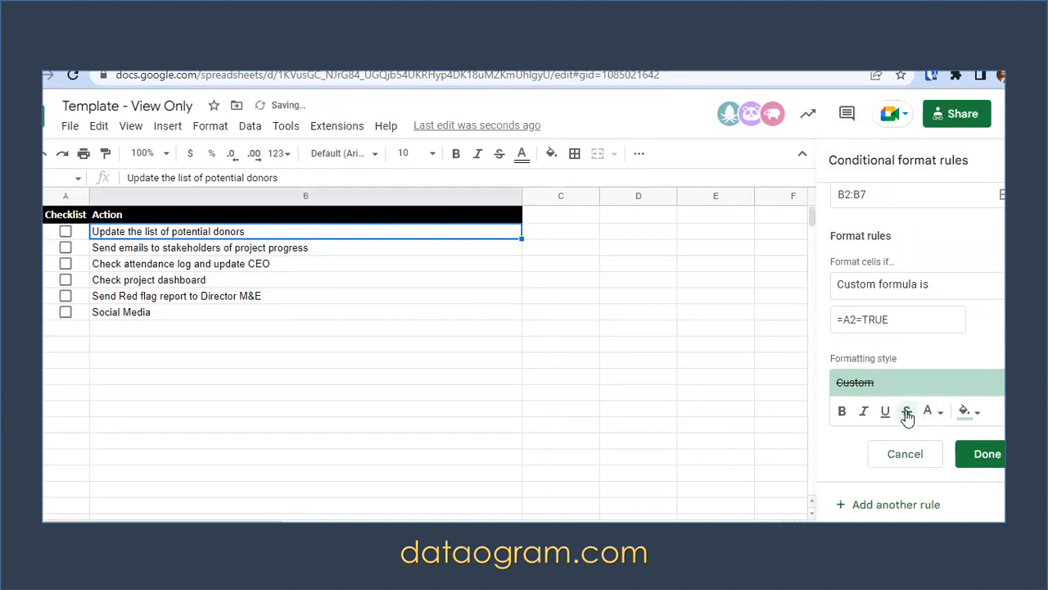
{"action": "left_click", "coordinate": [979, 453]}
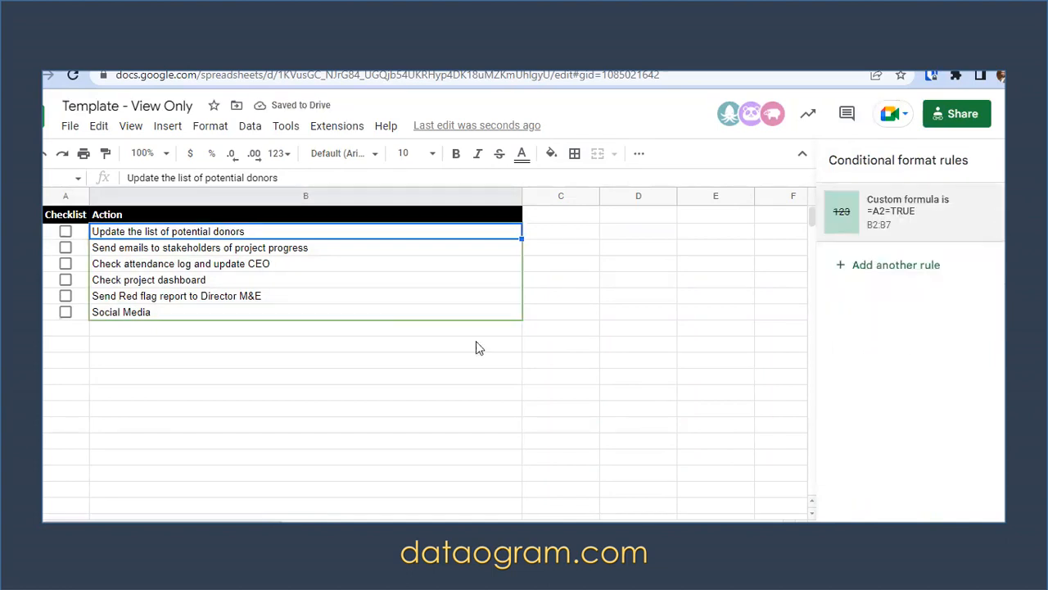
Step: Test the updated rule by ticking and unticking the checkboxes of the first two actions
{"action": "left_click", "coordinate": [65, 232]}
{"action": "left_click", "coordinate": [65, 248]}
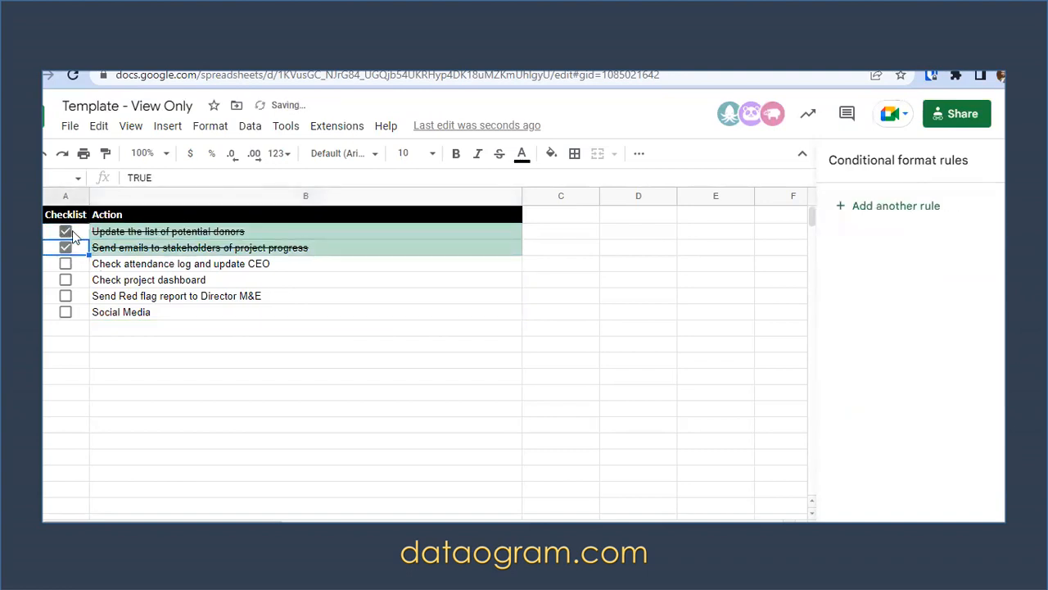
{"action": "left_click", "coordinate": [65, 232]}
{"action": "left_click", "coordinate": [64, 247]}
{"action": "left_click", "coordinate": [245, 266]}
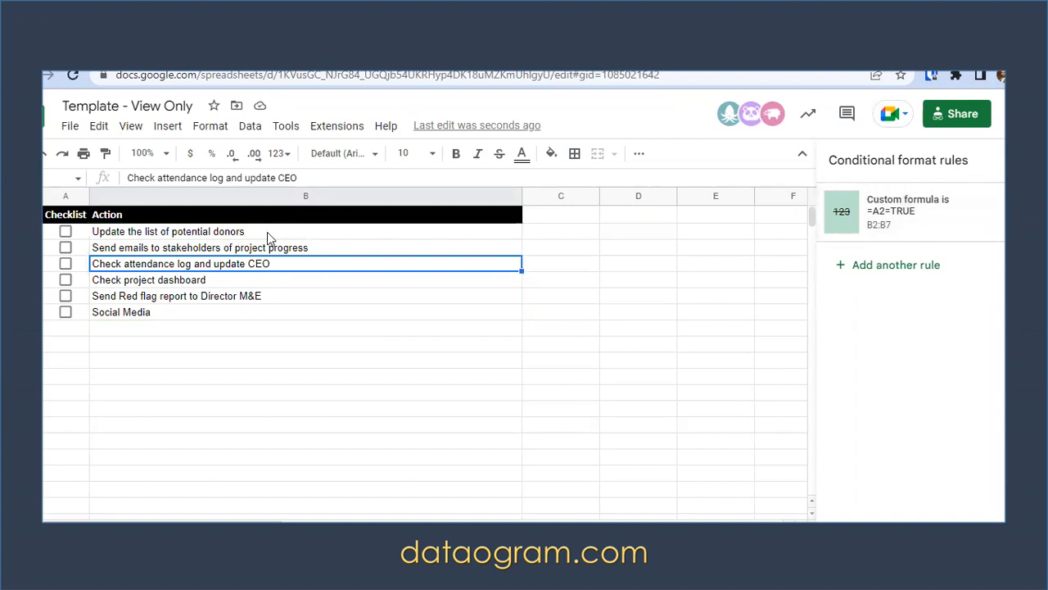
Step: Review the range, formula and style of the conditional formatting rule for the action cells, and close the rule settings
{"action": "left_click_drag", "start_coordinate": [267, 232], "coordinate": [263, 321]}
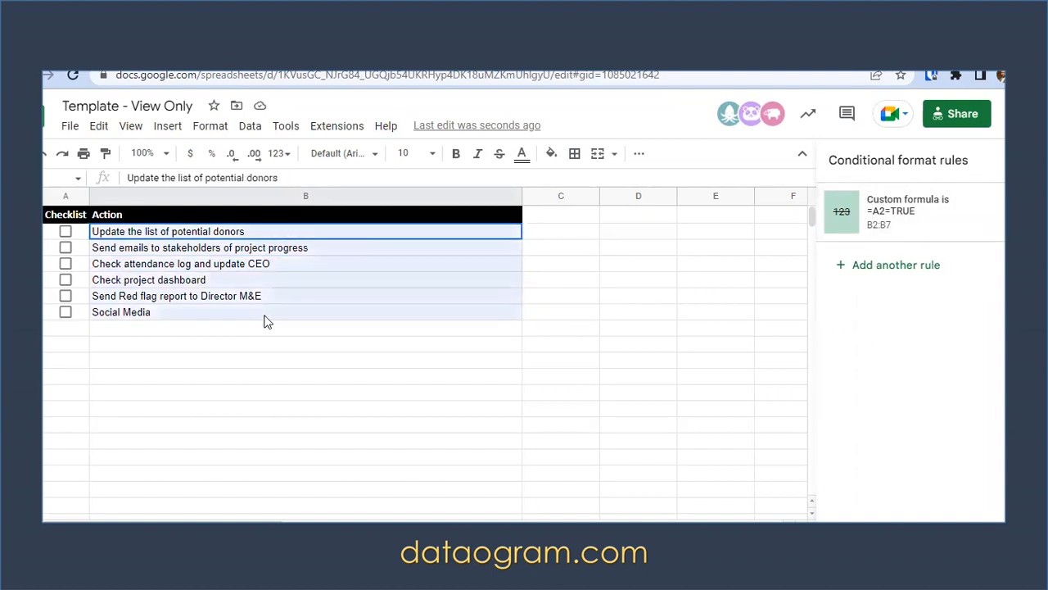
{"action": "left_click", "coordinate": [907, 220]}
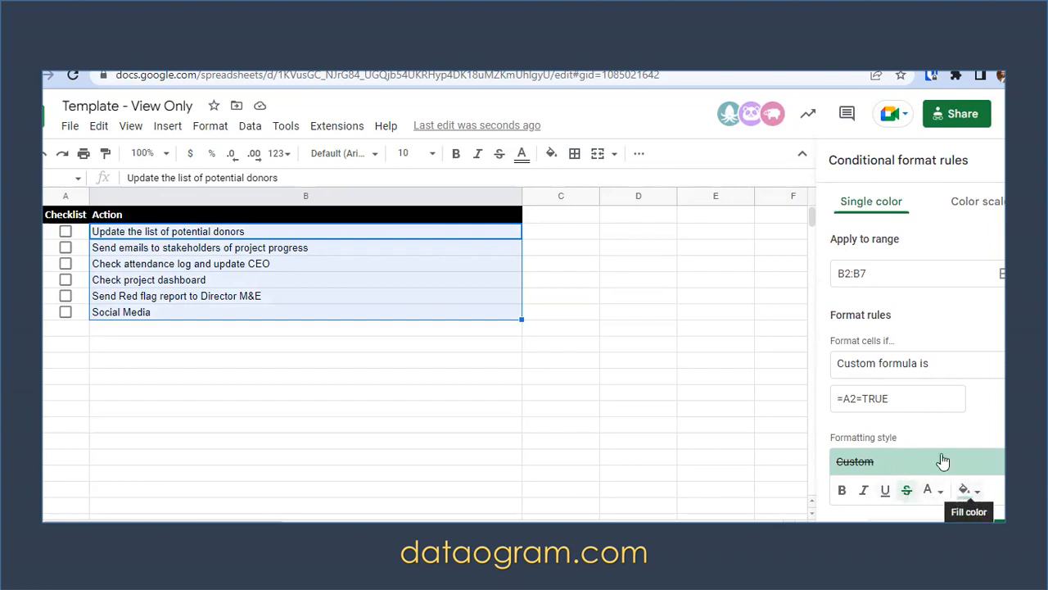
{"action": "scroll", "coordinate": [942, 463], "scroll_direction": "down", "scroll_amount": 1}
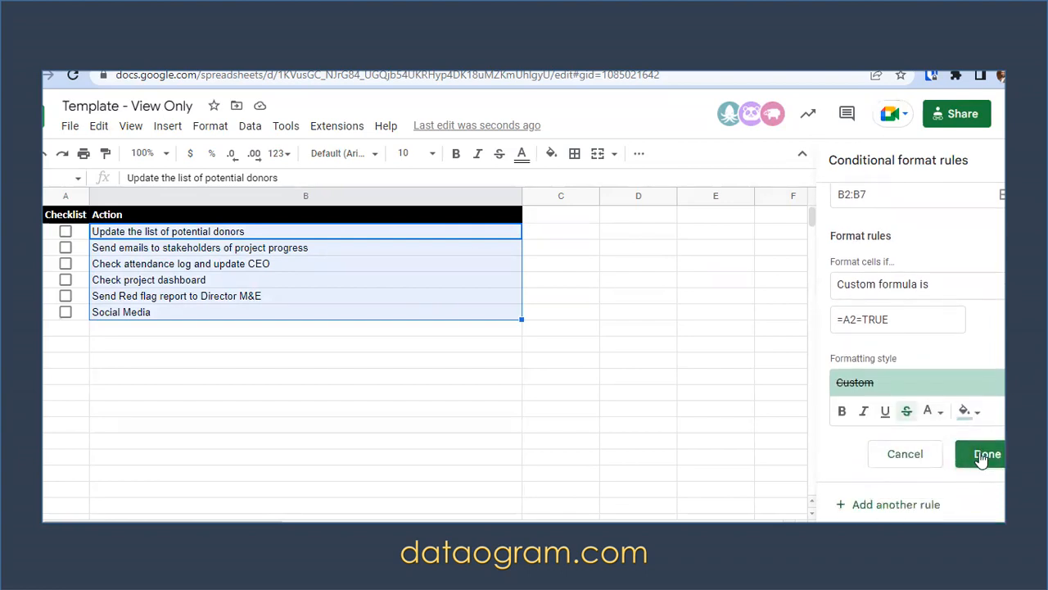
{"action": "left_click", "coordinate": [981, 456]}
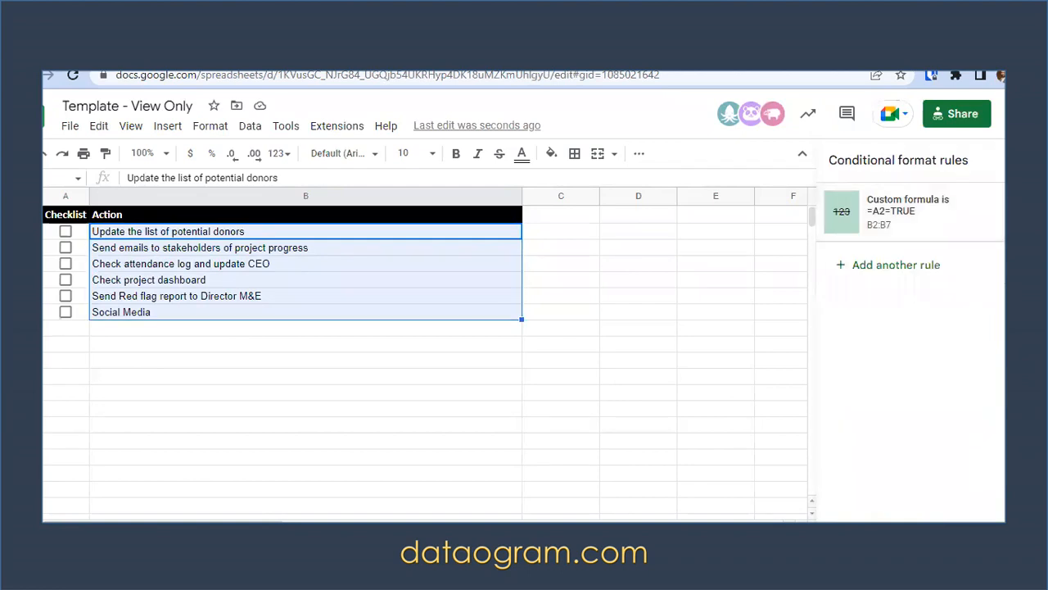
{"action": "left_click", "coordinate": [1027, 160]}
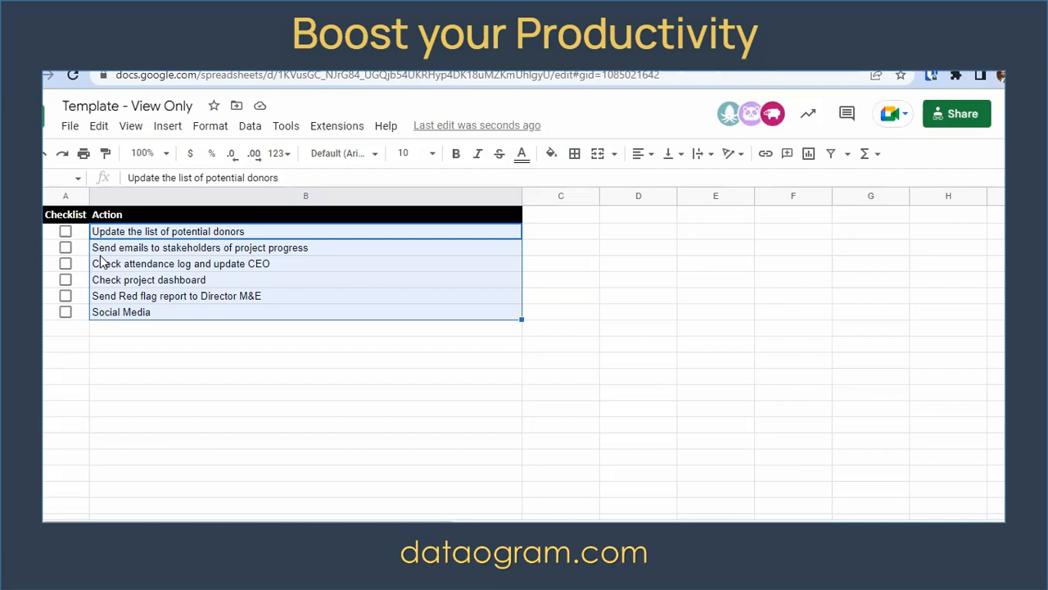
Step: Search for bitly in the browser
{"action": "left_click", "coordinate": [339, 76]}
{"action": "type", "text": "b"}
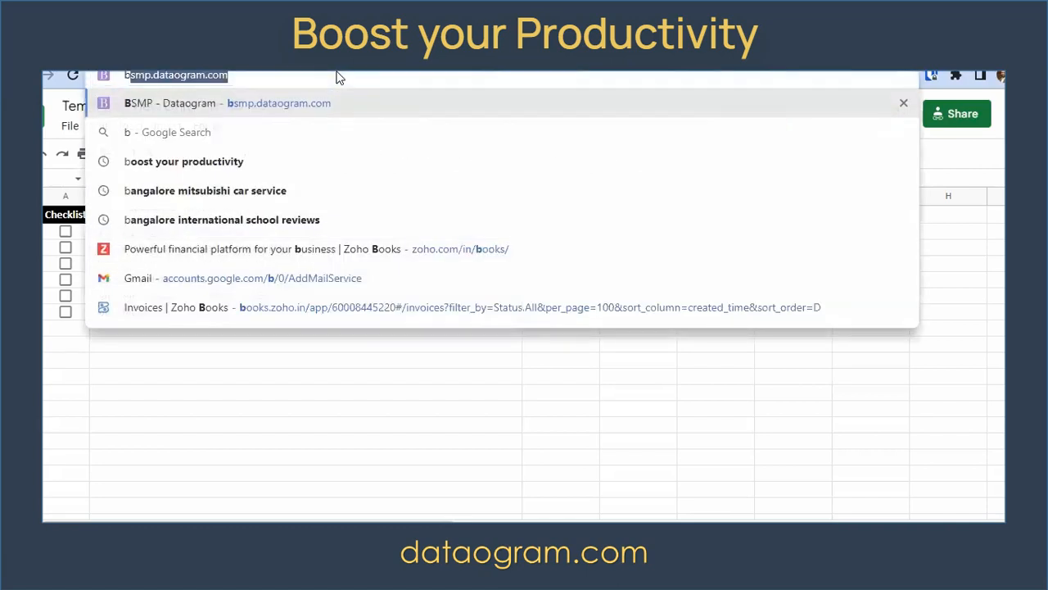
{"action": "type", "text": "itly"}
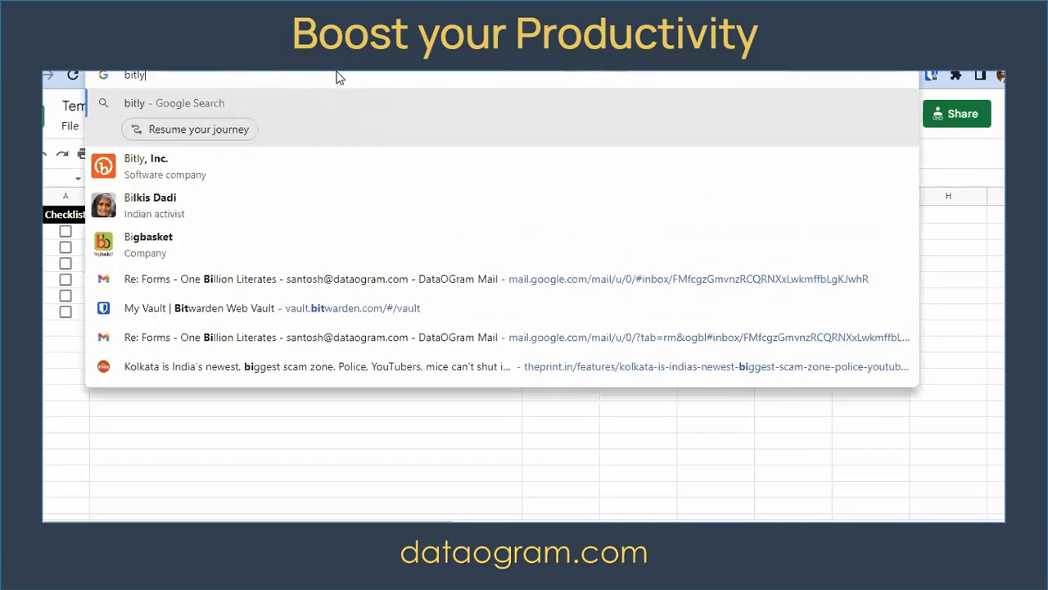
{"action": "key", "text": "Return"}
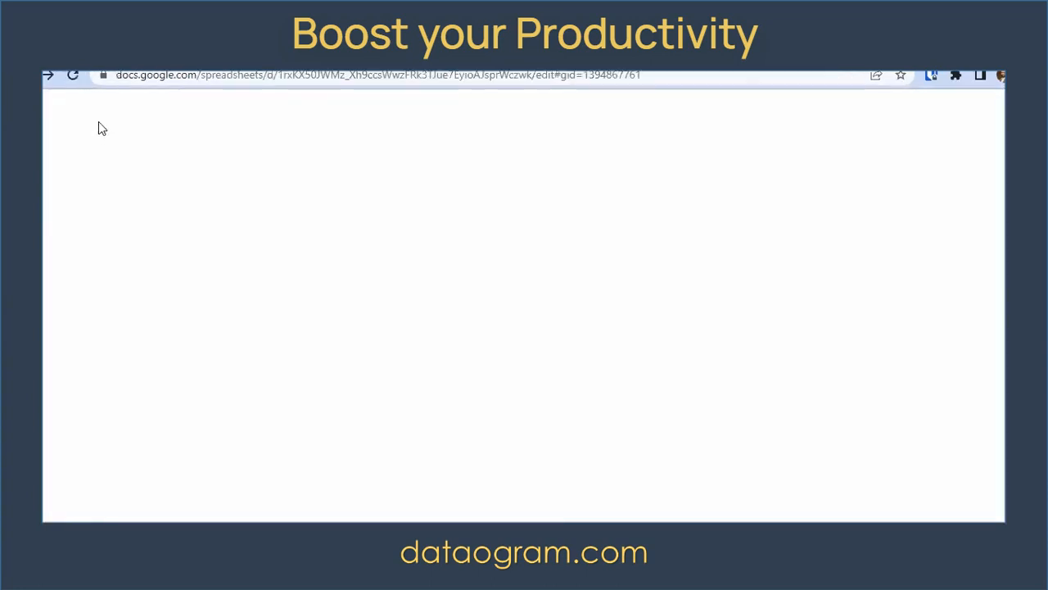
Step: Switch to the Public Data spreadsheet and copy the Publish to the web link for its Public sheet as a web page
{"action": "left_click", "coordinate": [71, 127]}
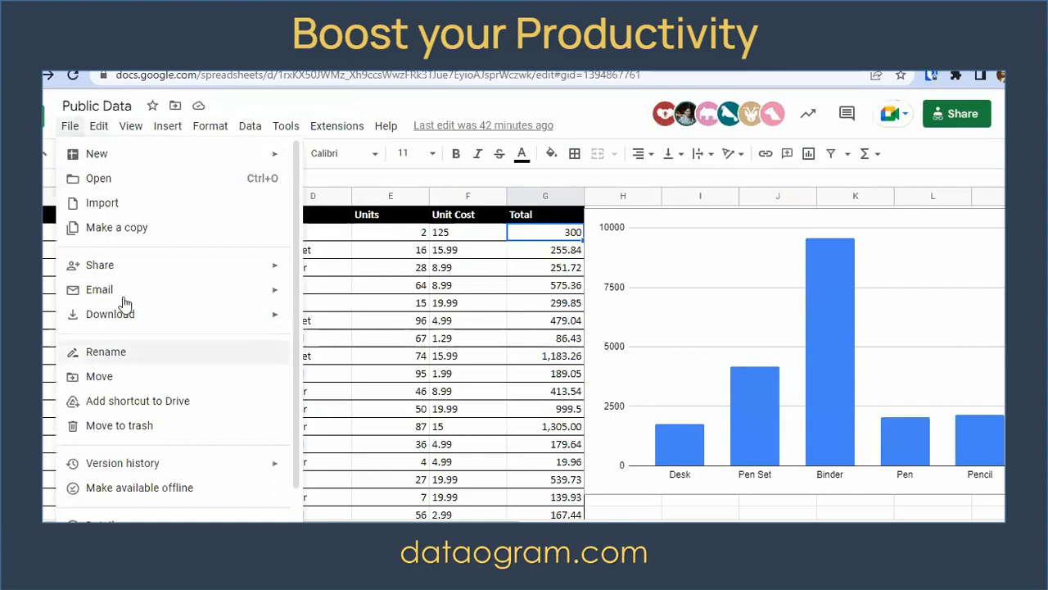
{"action": "mouse_move", "coordinate": [274, 266]}
{"action": "left_click", "coordinate": [324, 301]}
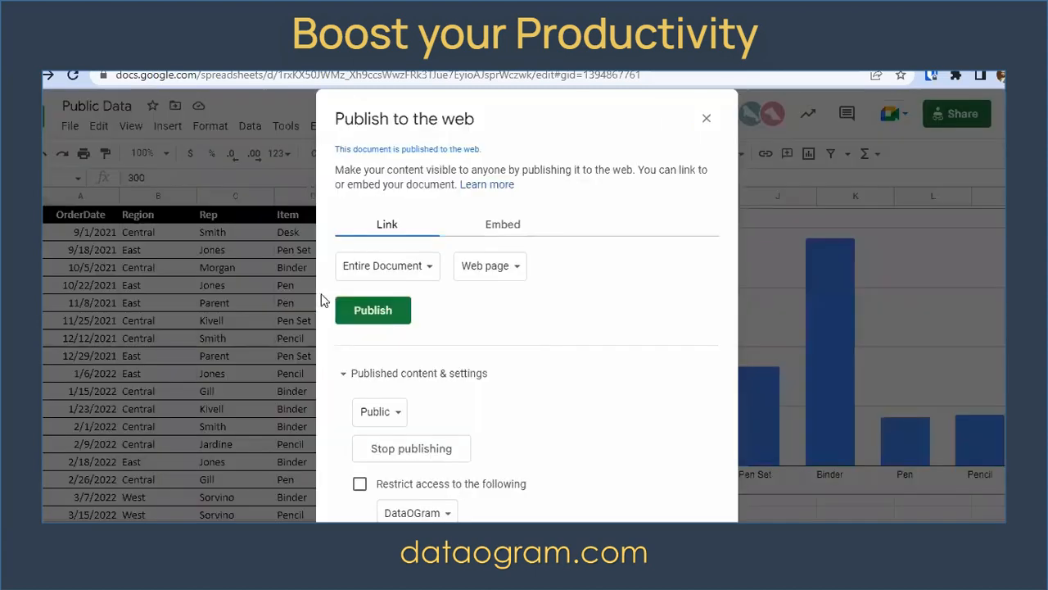
{"action": "left_click", "coordinate": [347, 318]}
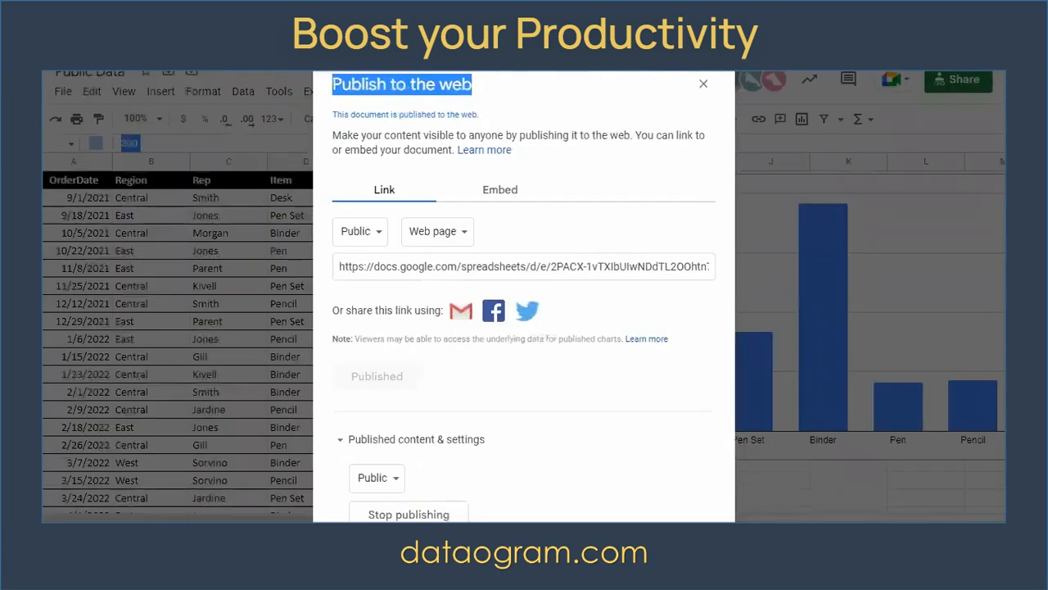
{"action": "left_click", "coordinate": [702, 84]}
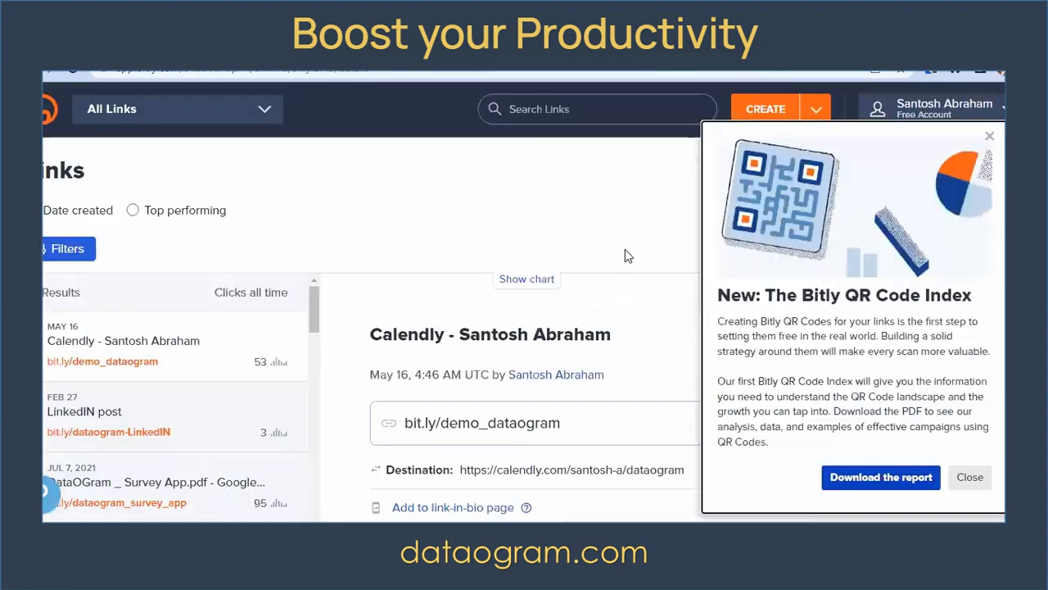
Step: Switch to Bitly, dismiss the QR Code Index pop-up and create a bit.ly link from the copied published-sheet URL
{"action": "left_click", "coordinate": [989, 137]}
{"action": "left_click", "coordinate": [662, 137]}
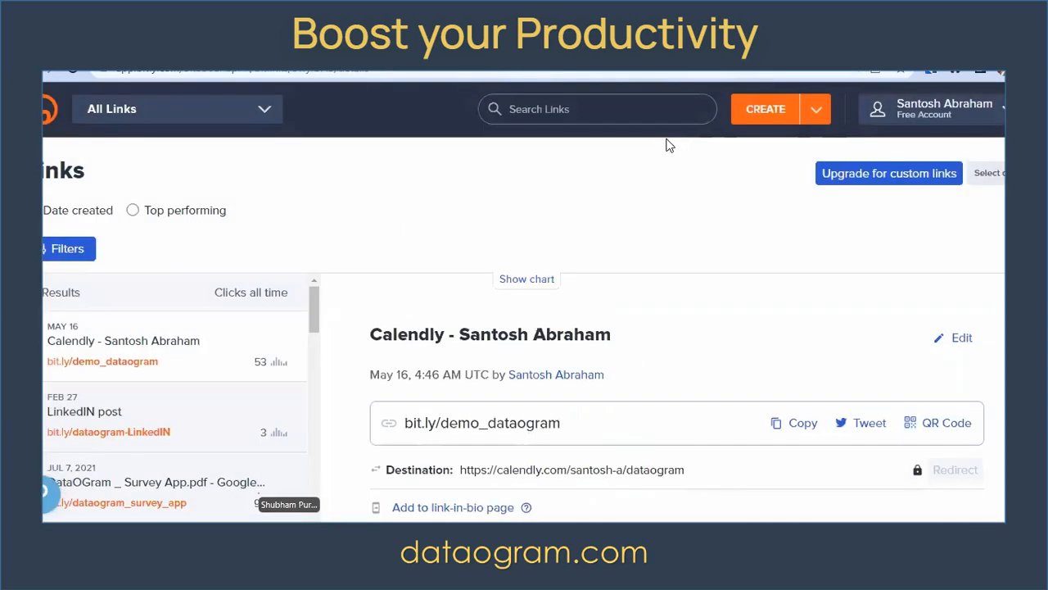
{"action": "left_click", "coordinate": [761, 111]}
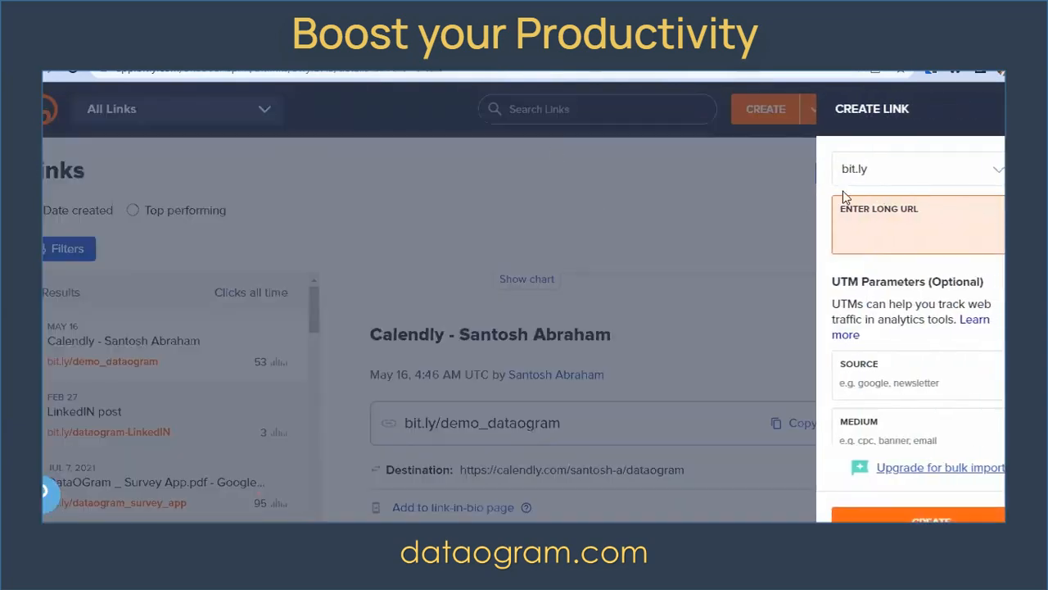
{"action": "left_click", "coordinate": [868, 224]}
{"action": "key", "text": "ctrl+v"}
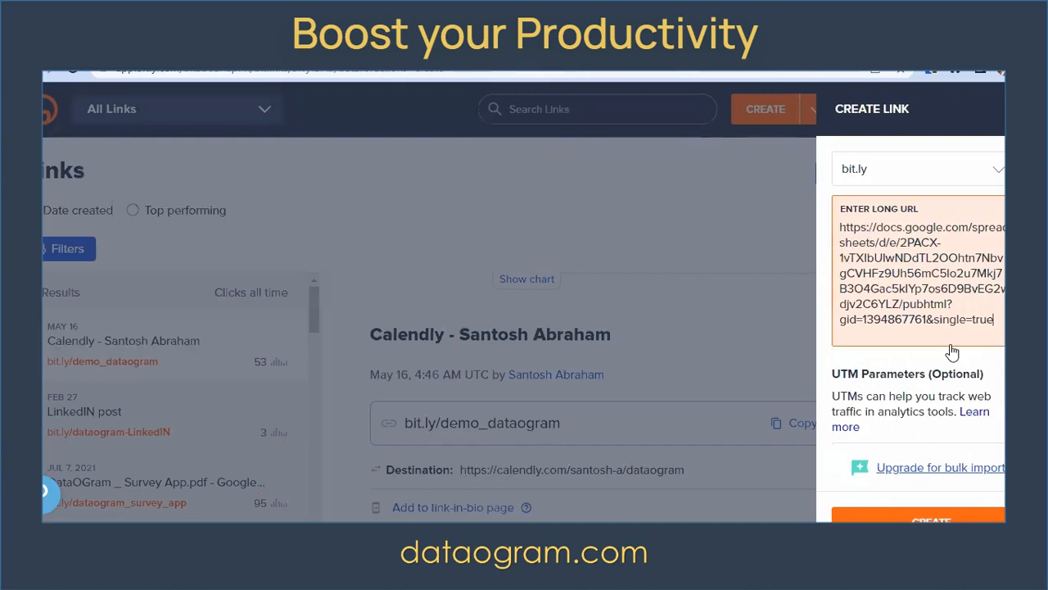
{"action": "scroll", "coordinate": [930, 328], "scroll_direction": "down", "scroll_amount": 2}
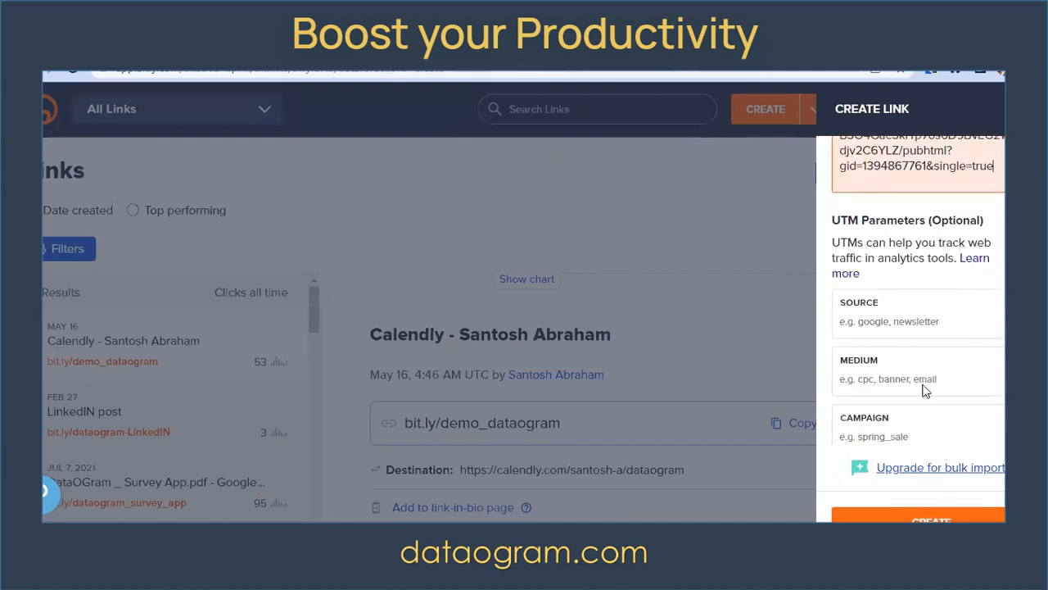
{"action": "left_click", "coordinate": [934, 518]}
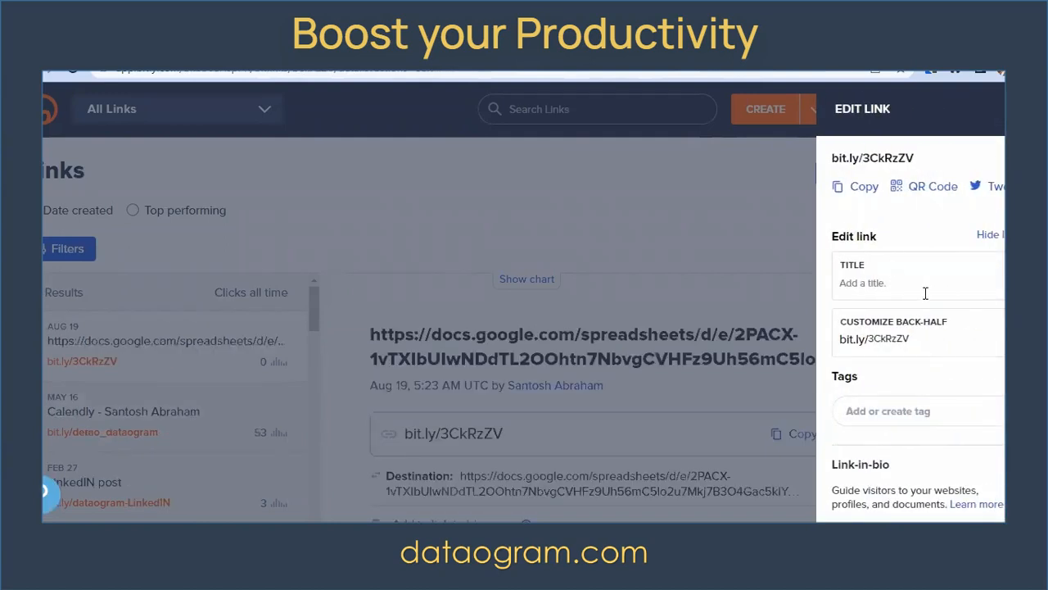
Step: Copy the new bit.ly short link of the published sheet and close the Bitly tab
{"action": "left_click", "coordinate": [869, 160]}
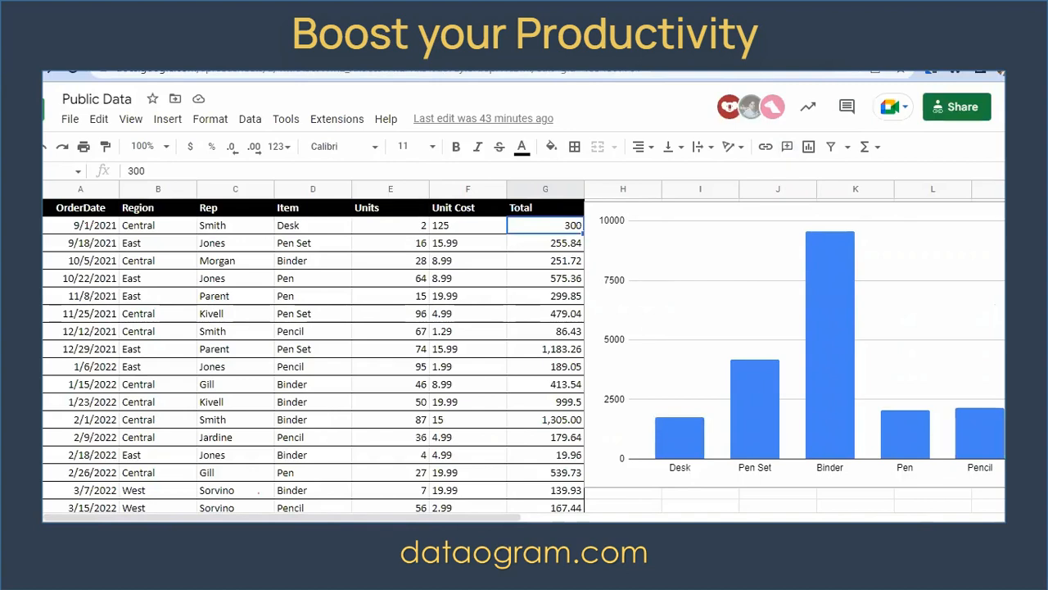
{"action": "left_click", "coordinate": [419, 75]}
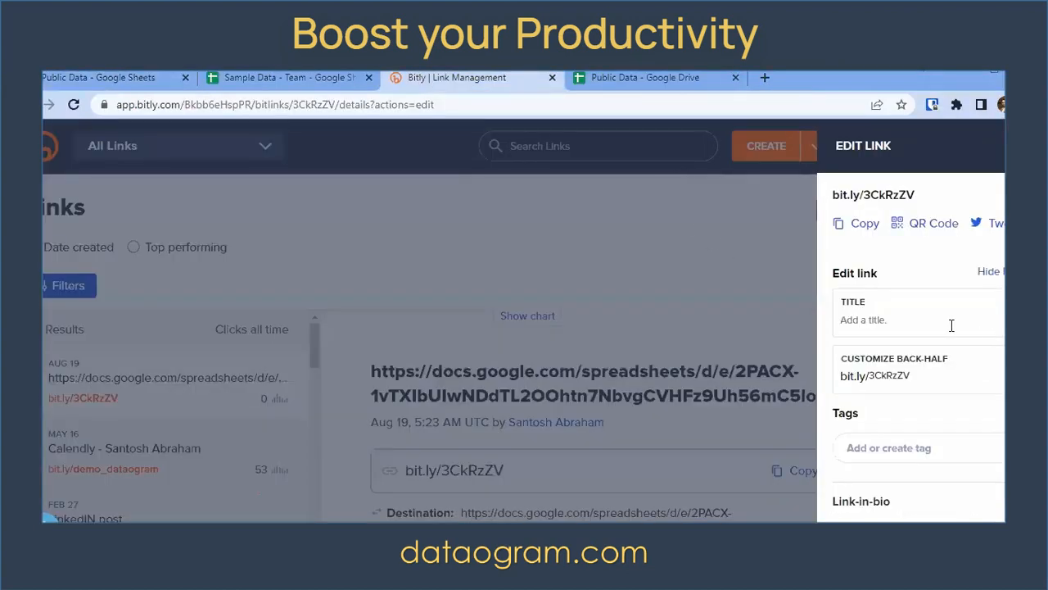
{"action": "left_click", "coordinate": [865, 223]}
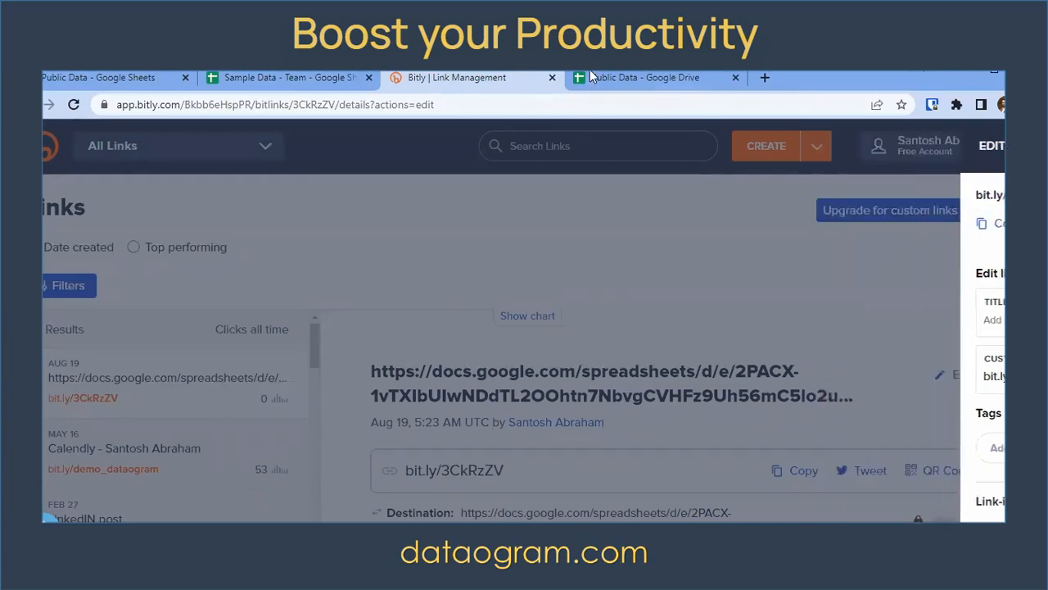
{"action": "left_click", "coordinate": [552, 77]}
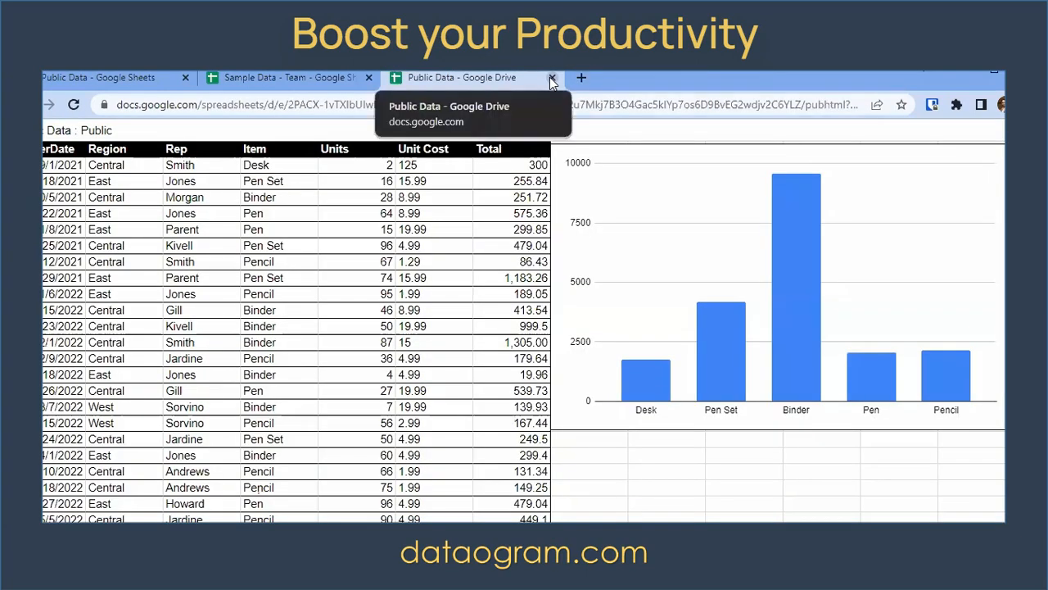